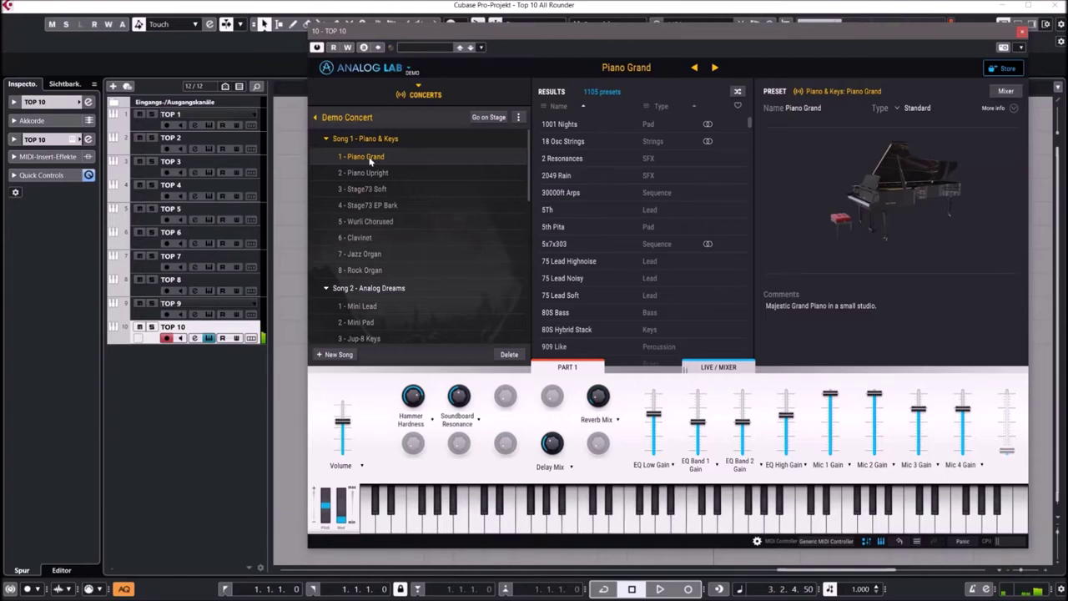
# - Audition the Stage73 Soft, Jazz Organ, Jup-8 Keys and Mini Lead presets from Songs 1 and 2 of the Demo Concert
pyautogui.click(368, 189)
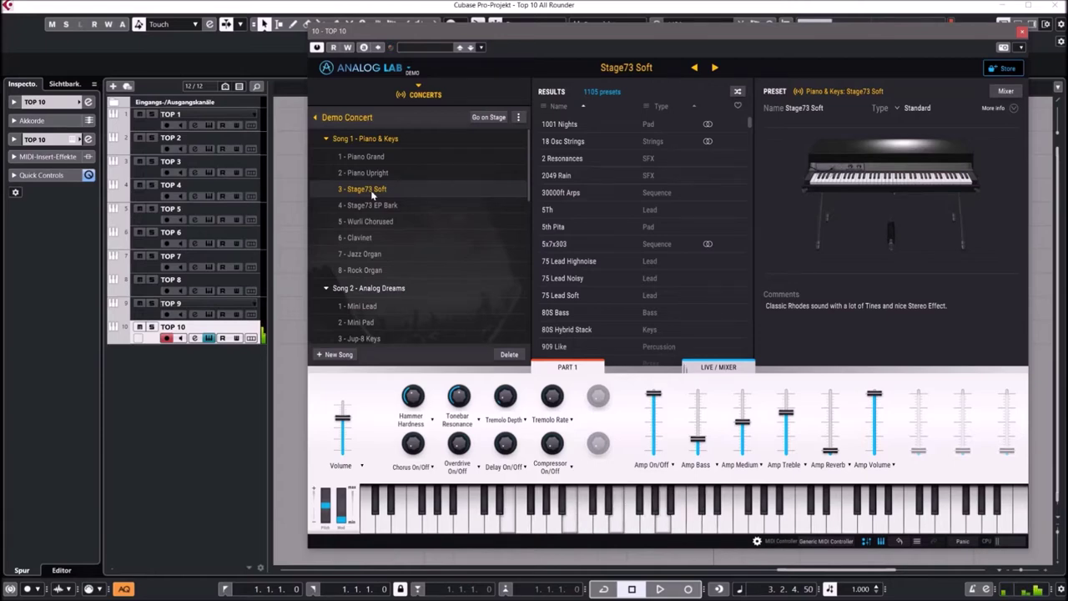
pyautogui.click(367, 254)
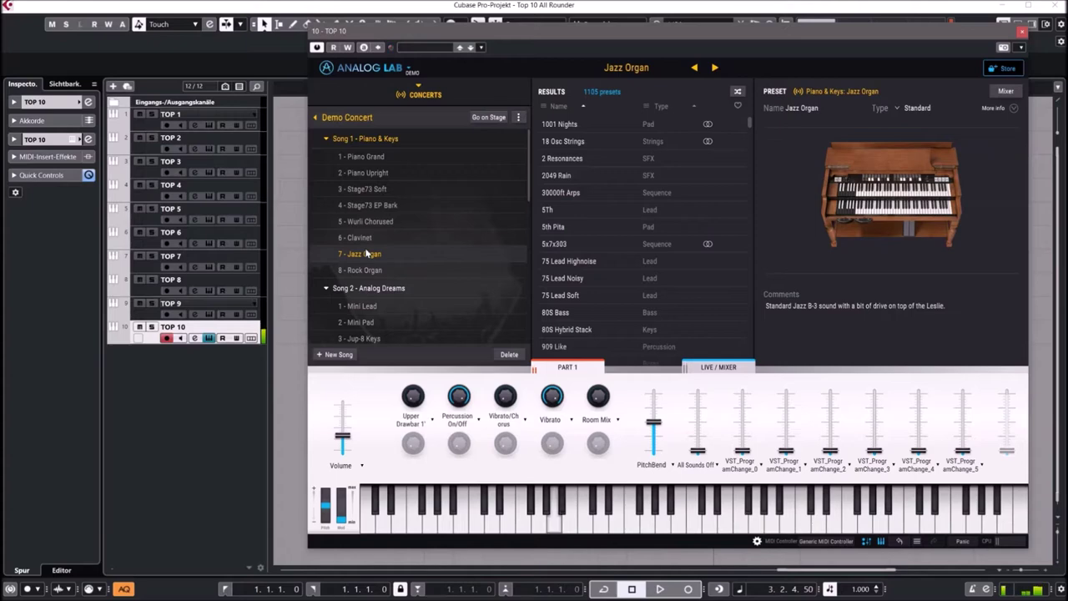
pyautogui.scroll(-3, 418, 240)
pyautogui.scroll(-1, 372, 260)
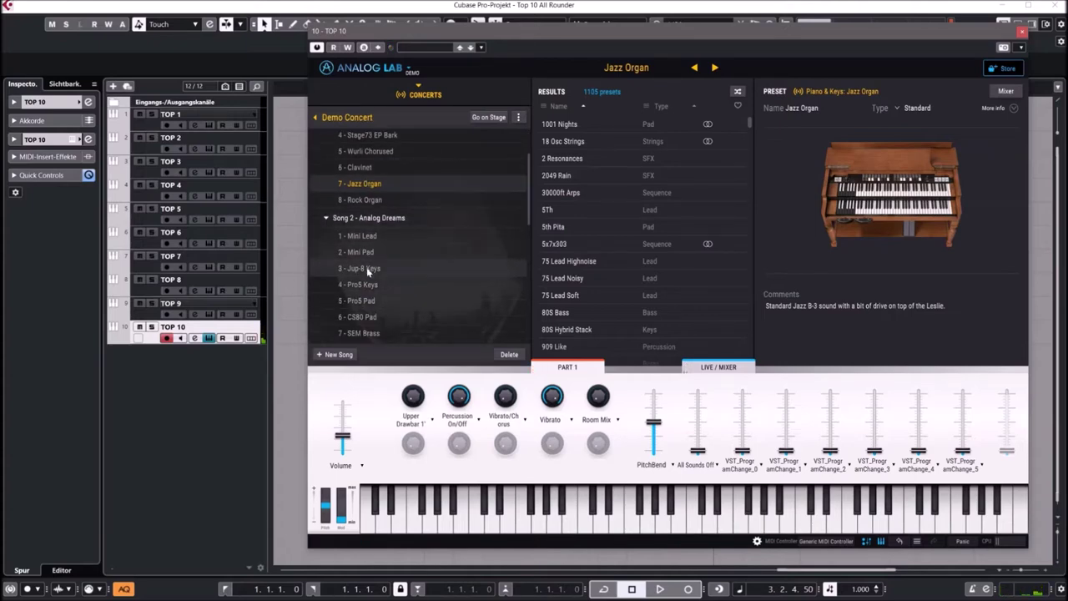
pyautogui.click(365, 269)
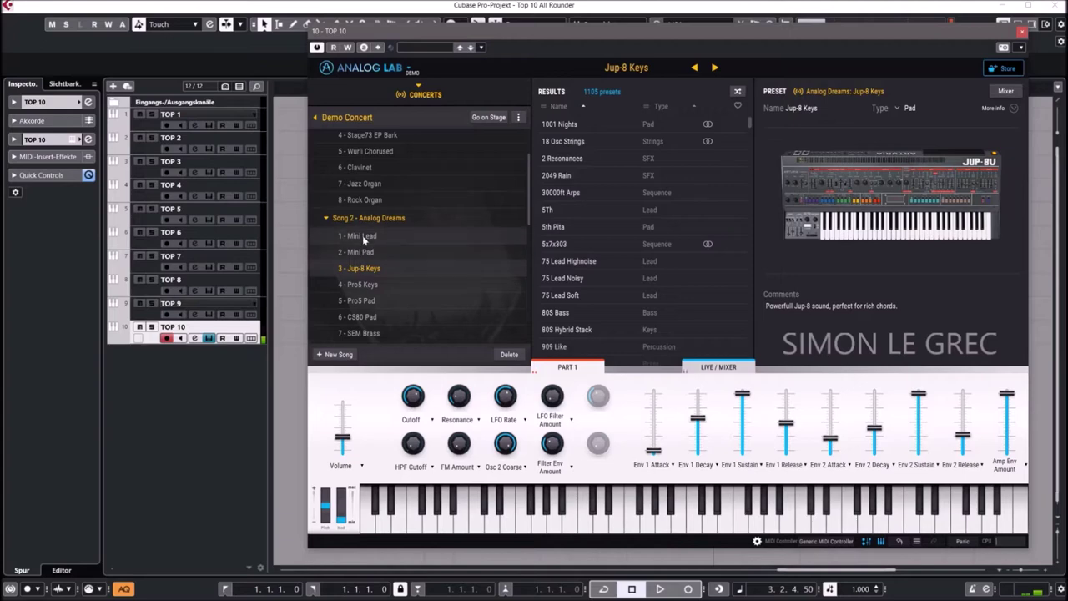
pyautogui.click(364, 238)
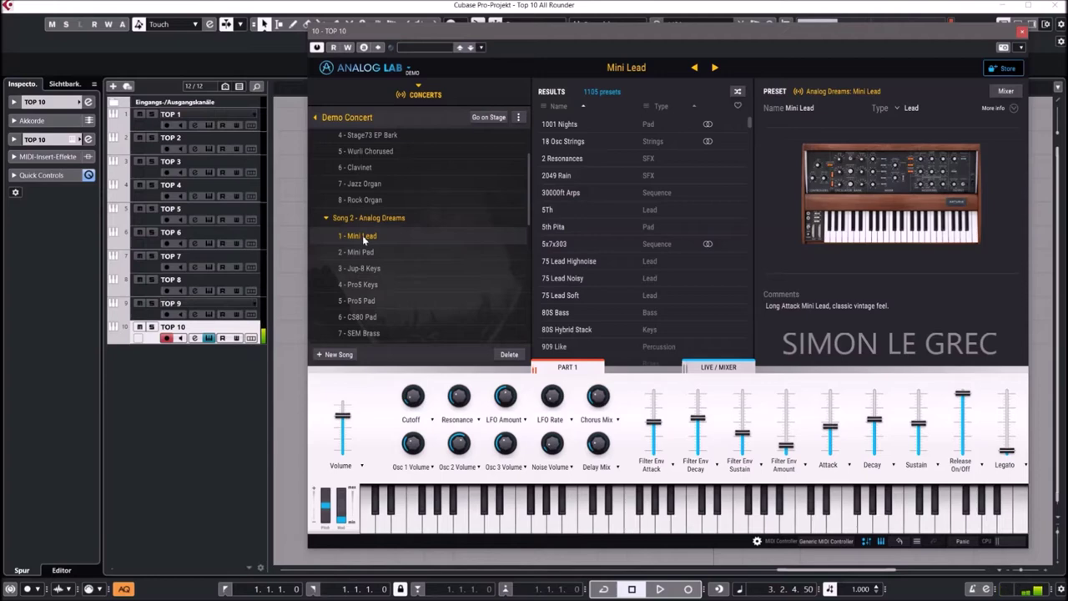
# - Audition the SEM Brass, Matrix-12 Bass and Matrix-12 Keys presets of Song 2 - Analog Dreams
pyautogui.scroll(-2, 362, 236)
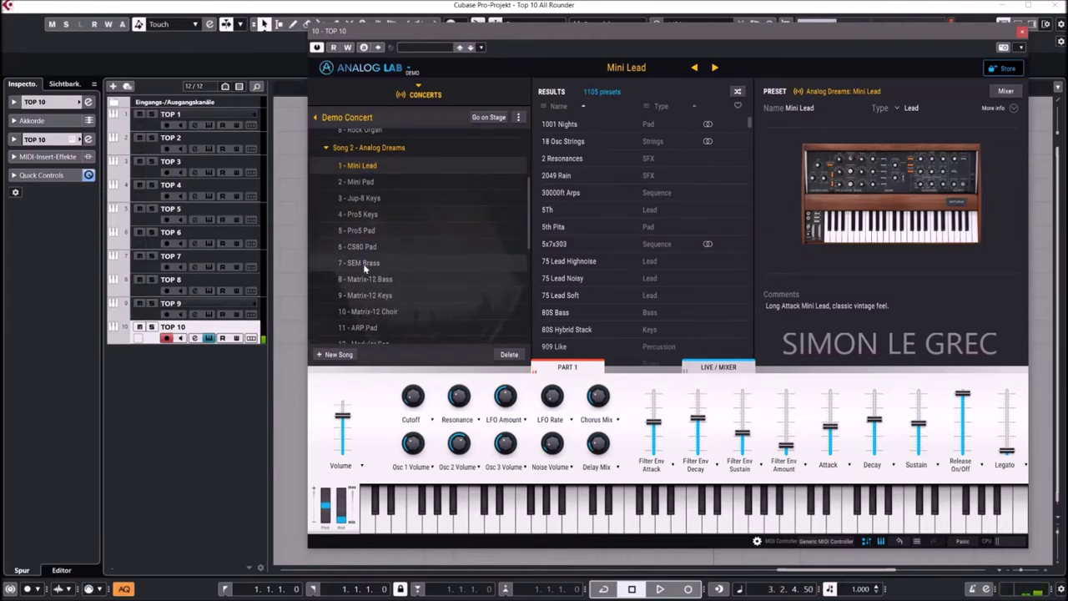
pyautogui.click(363, 263)
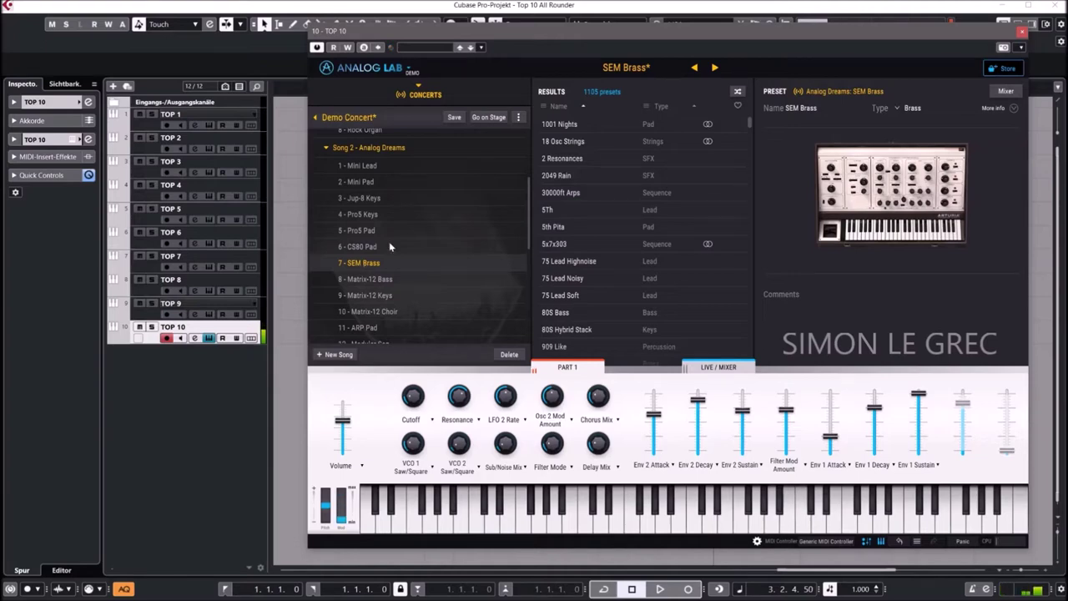
pyautogui.moveTo(459, 398)
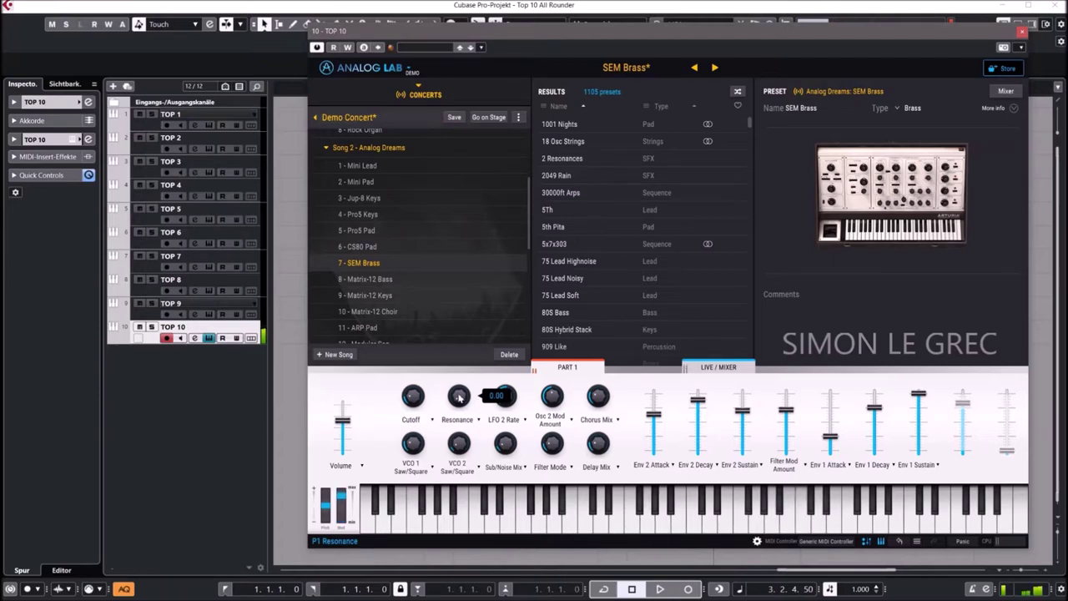
pyautogui.click(368, 280)
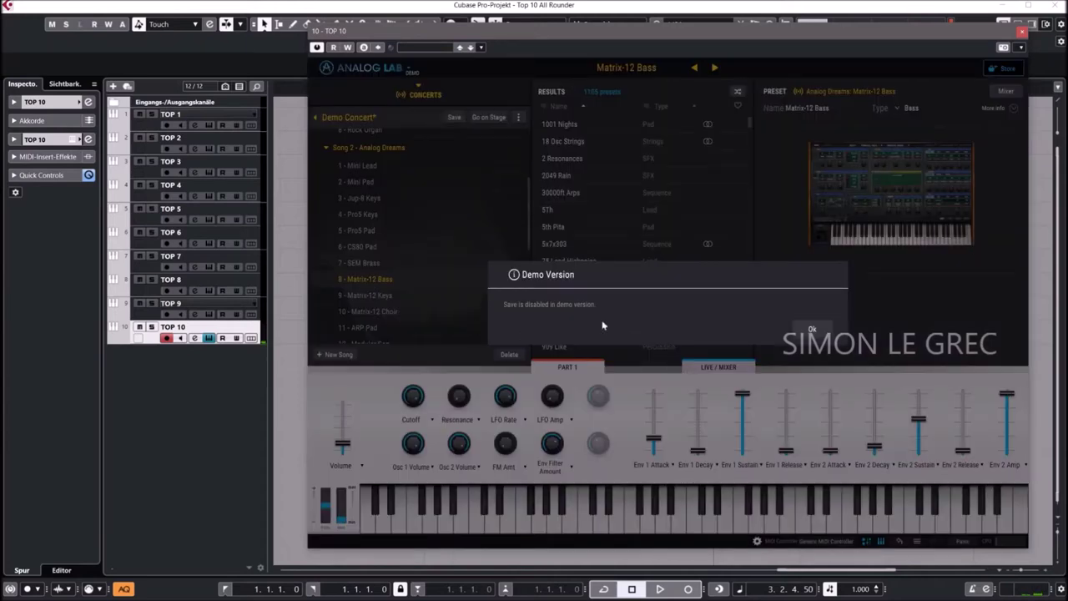
pyautogui.click(812, 329)
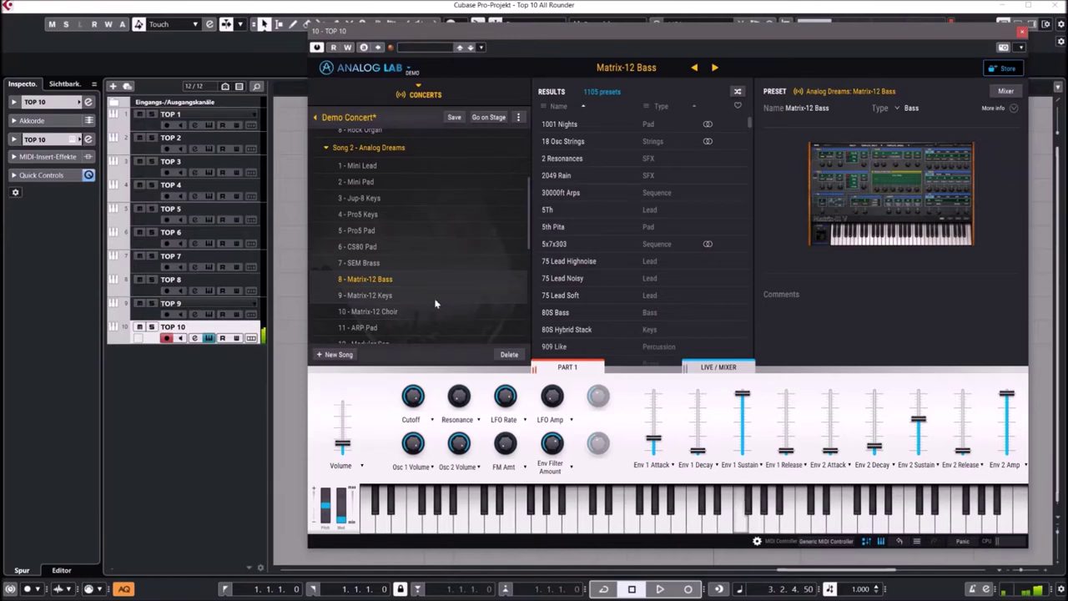
pyautogui.scroll(-1, 417, 263)
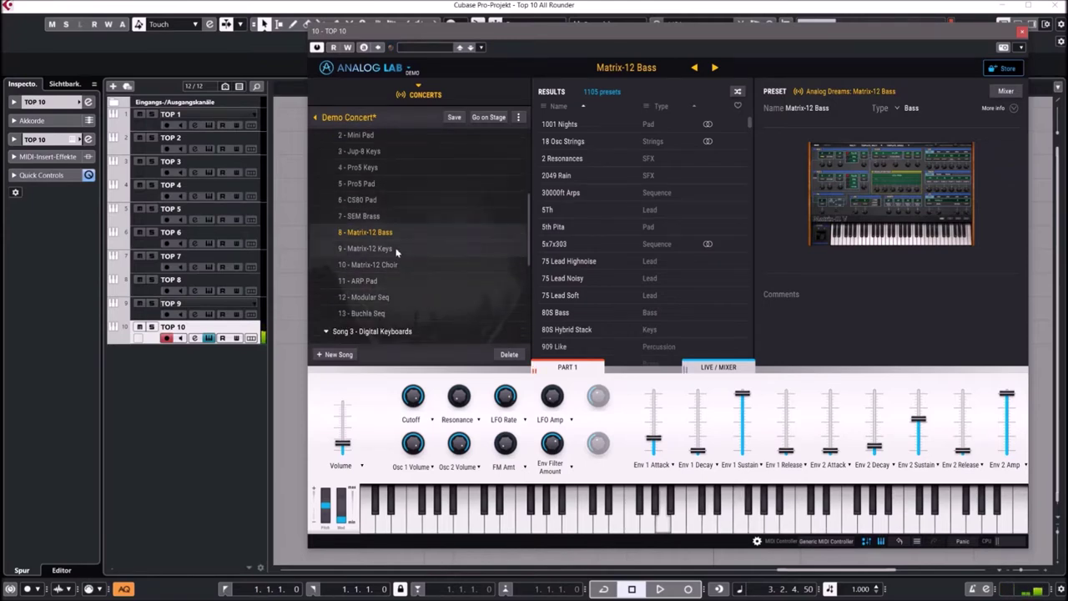
pyautogui.click(387, 250)
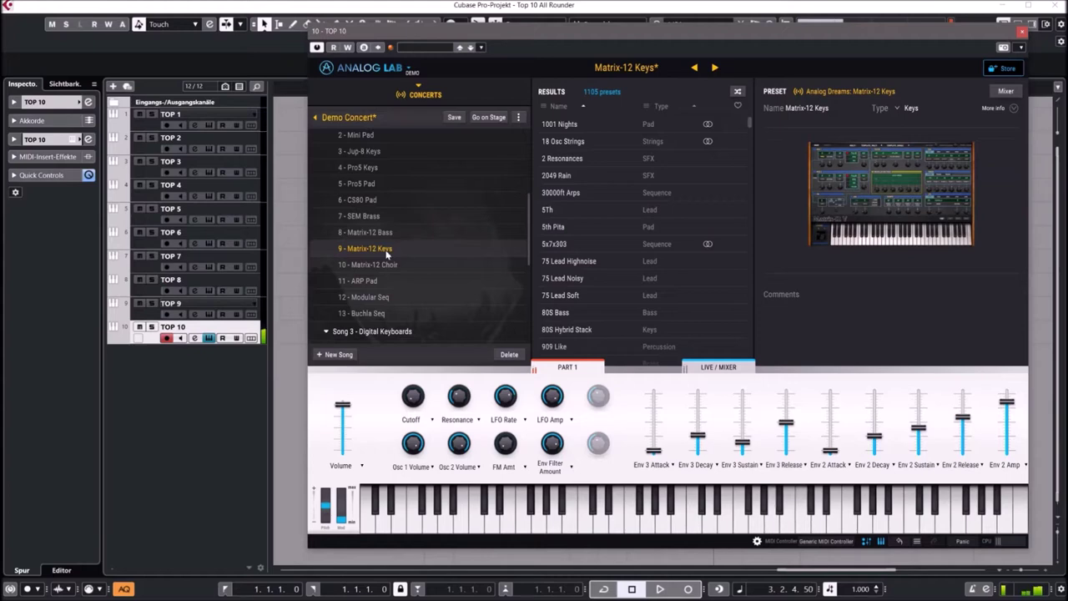
# - Audition the DX7 Soft Keys preset of Song 3 - Digital Keyboards and dismiss the demo version notice
pyautogui.scroll(-3, 387, 253)
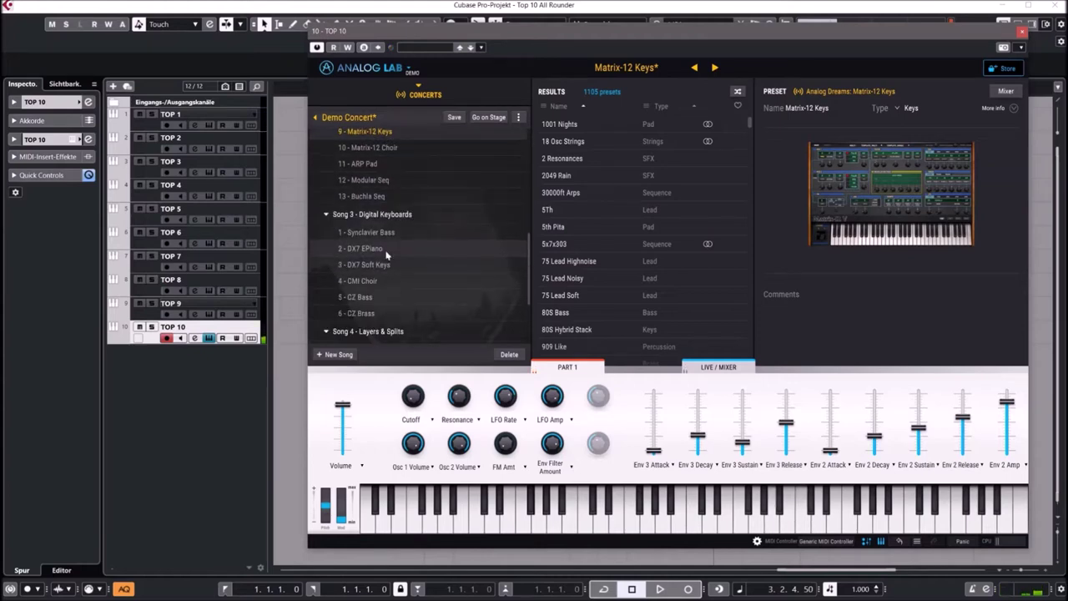
pyautogui.click(367, 265)
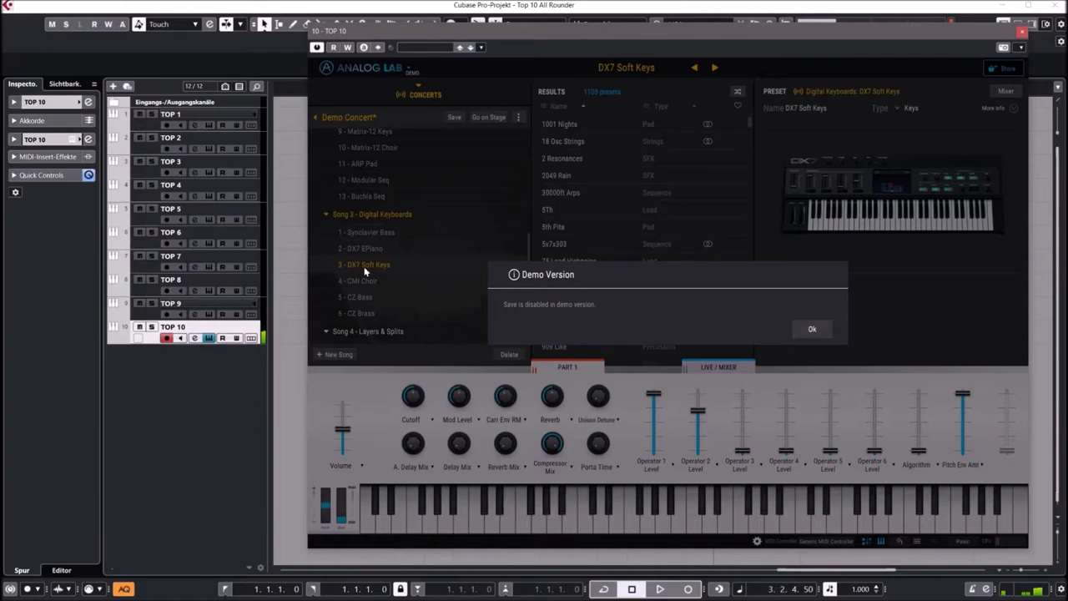
pyautogui.click(814, 330)
# - Audition Arp & Lead and Bass & Piano from Song 4 - Layers & Splits, and look through the full preset results list
pyautogui.scroll(-4, 484, 271)
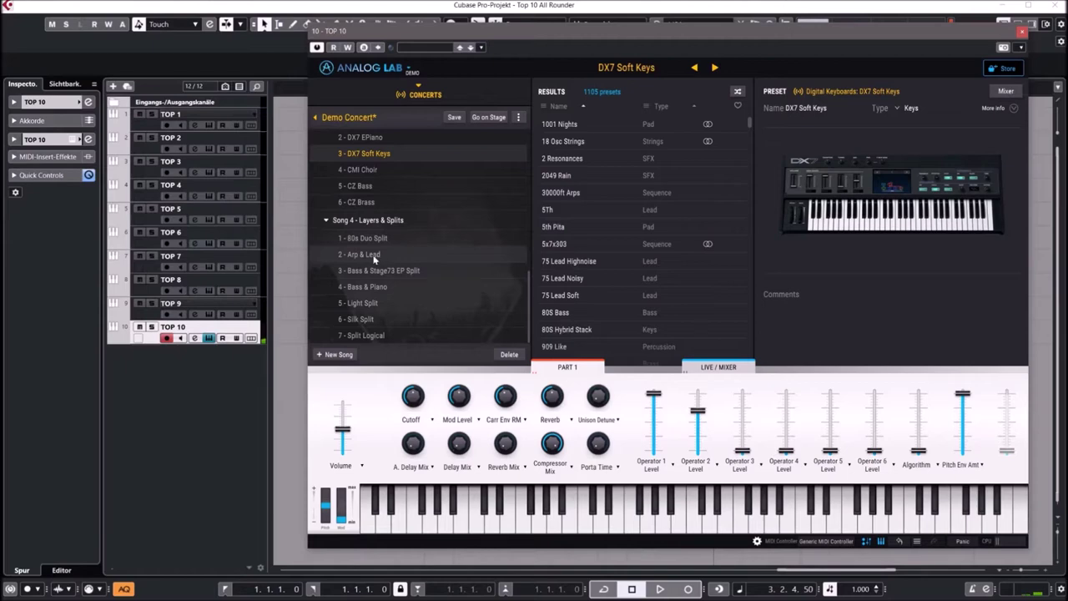
pyautogui.click(374, 260)
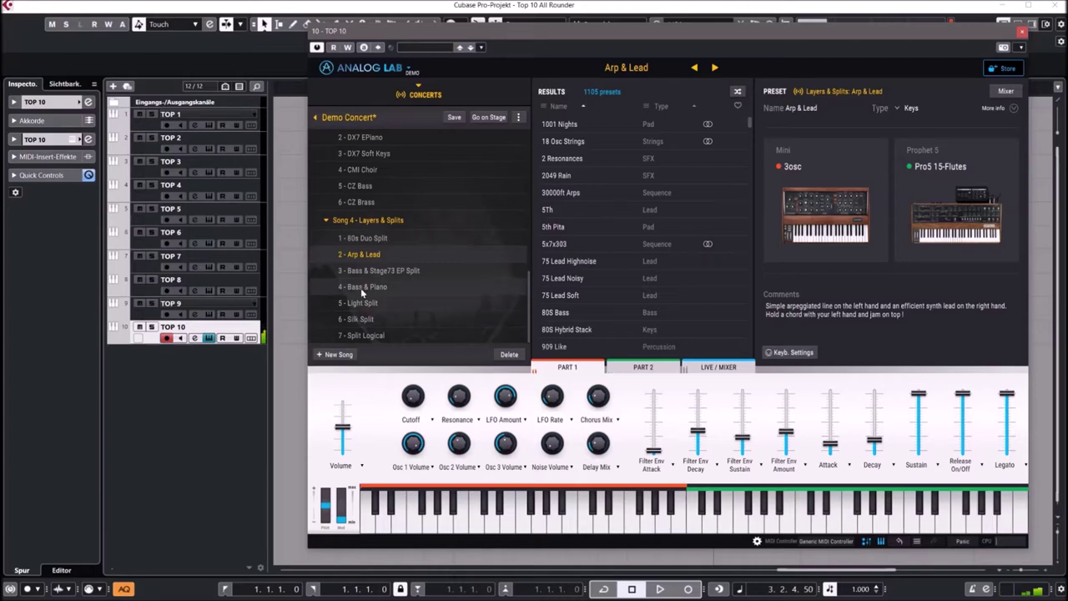
pyautogui.click(360, 288)
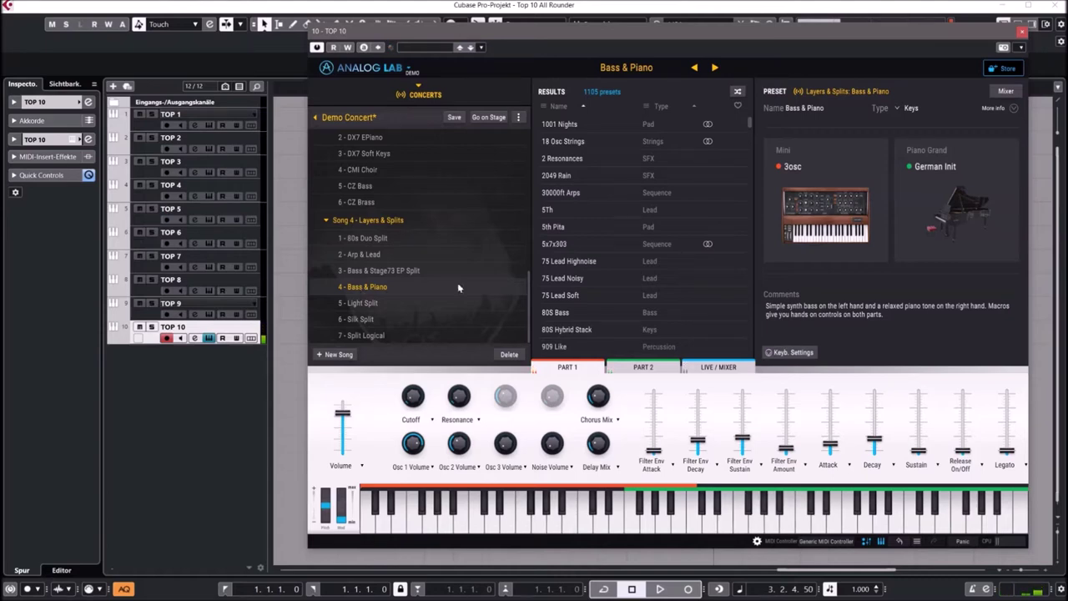
pyautogui.scroll(-10, 627, 259)
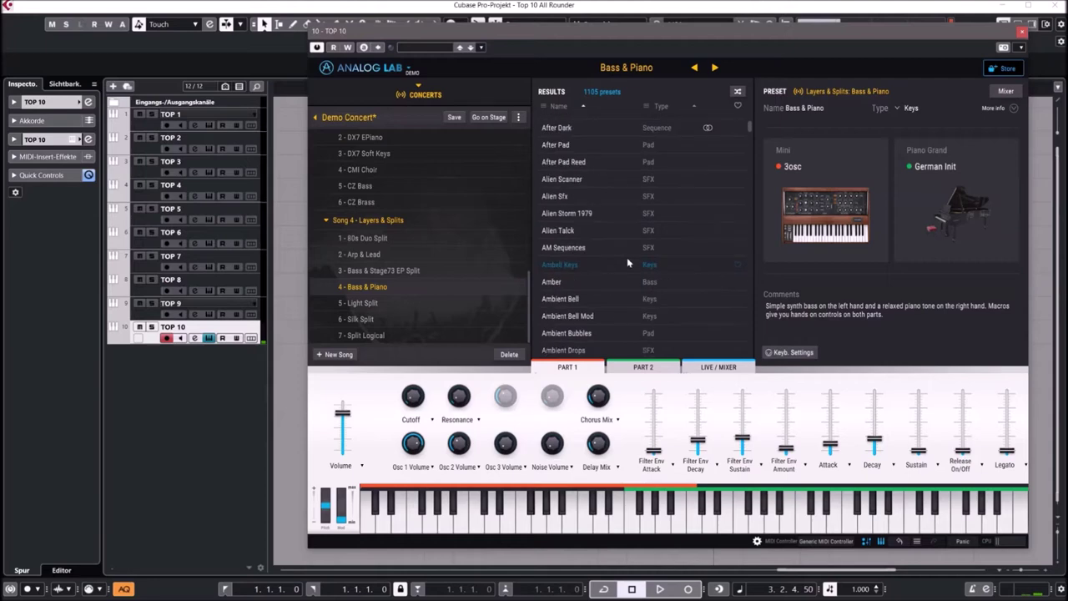
pyautogui.moveTo(749, 127); pyautogui.dragTo(750, 297)
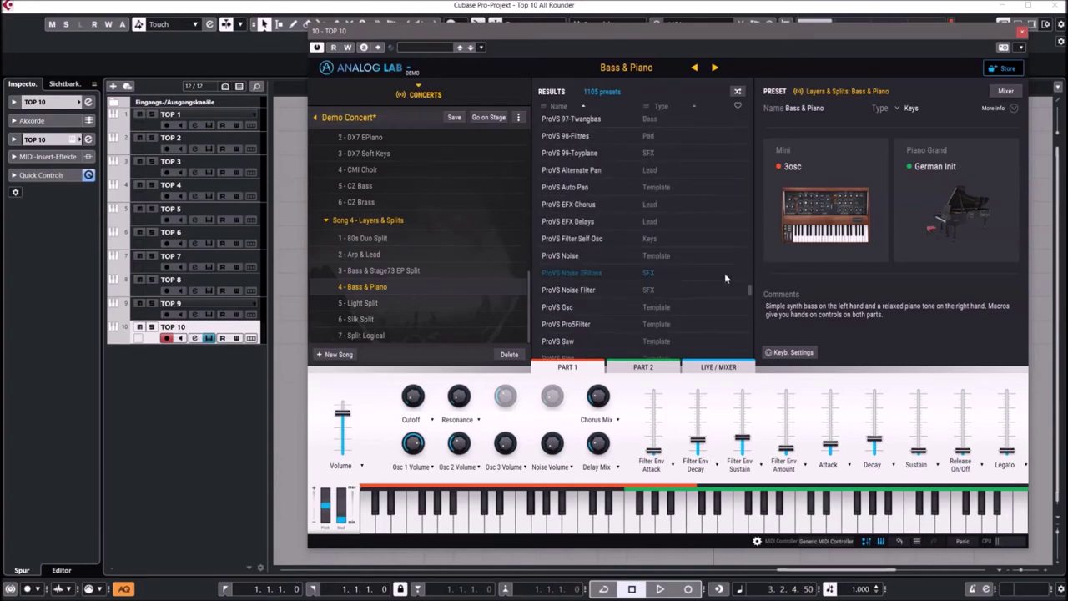
# - Close the Analog Lab window and open the Rapid instrument on track TOP 9
pyautogui.click(1018, 33)
pyautogui.click(167, 302)
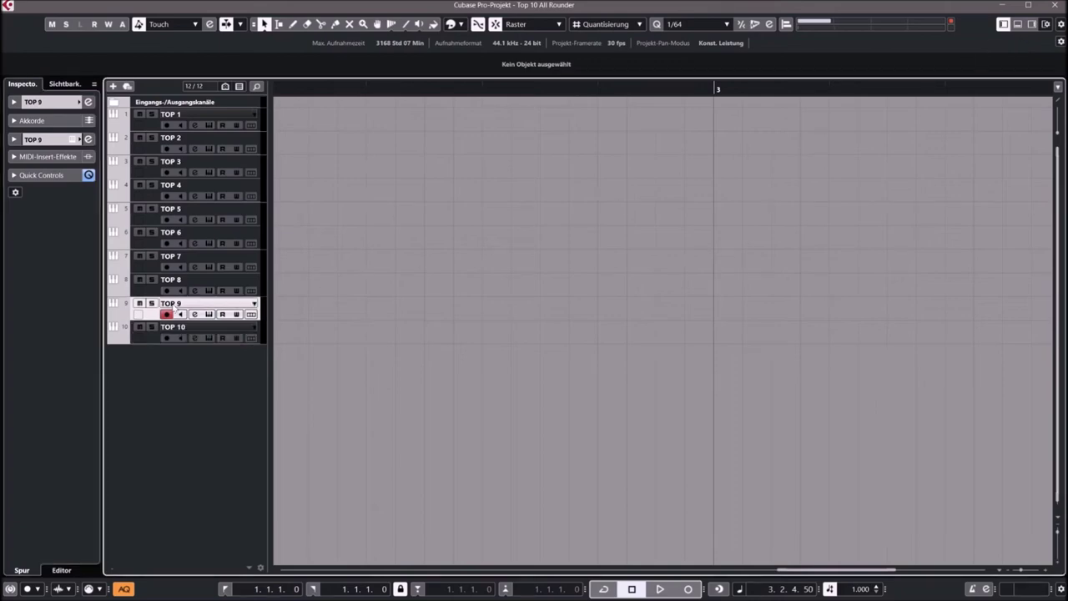
pyautogui.click(74, 140)
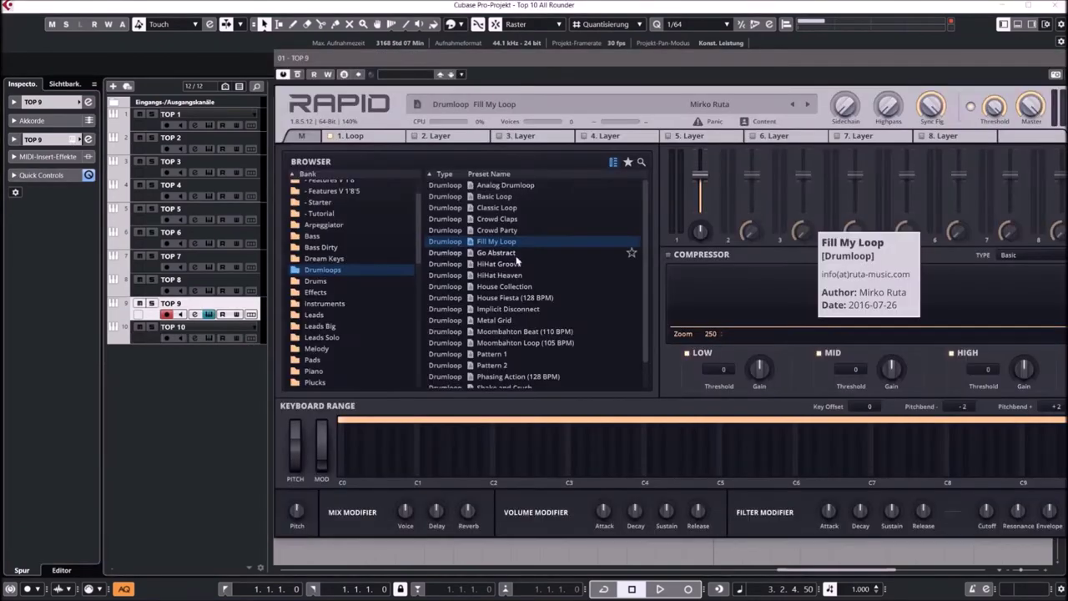
# - Audition the Ballad Inspiration, Dreamy Keys, Cloud 7 and Dark Planet presets from Rapid's Dream Keys bank
pyautogui.scroll(2, 385, 242)
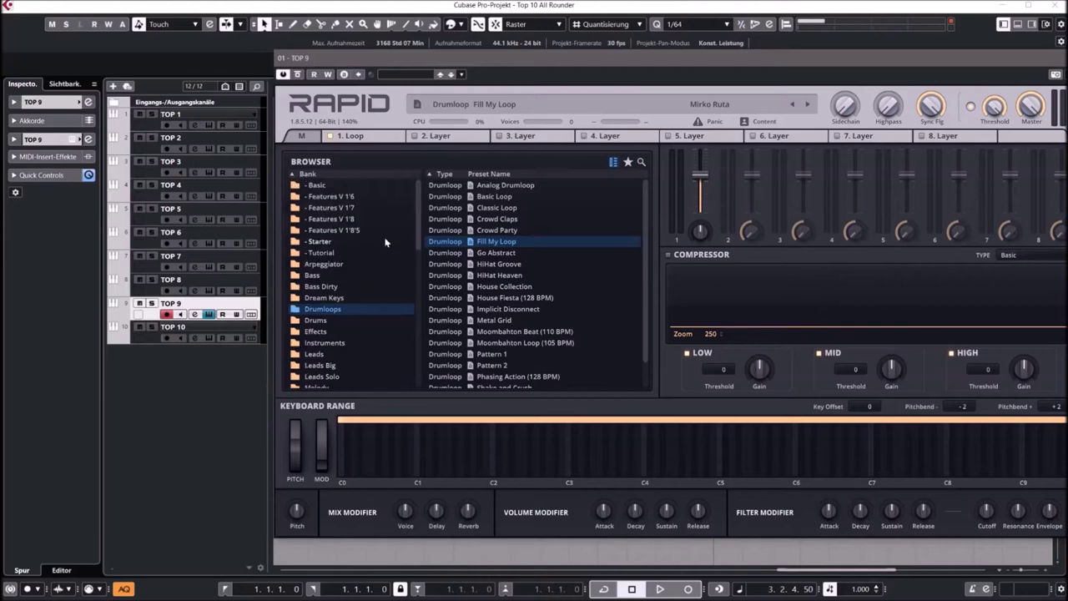
pyautogui.click(322, 297)
pyautogui.click(482, 207)
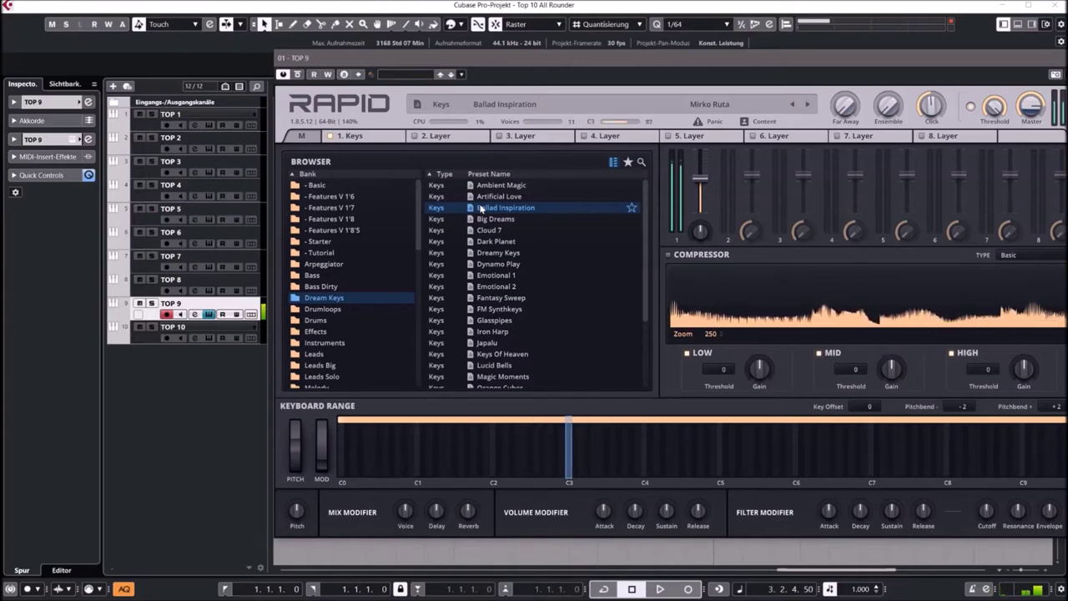
pyautogui.click(501, 254)
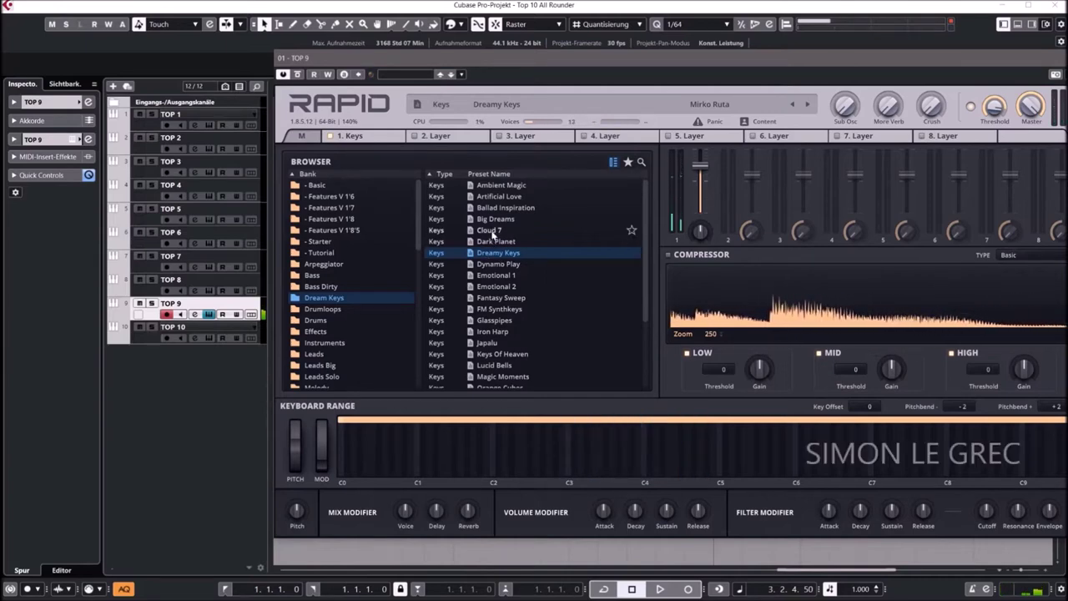
pyautogui.click(493, 233)
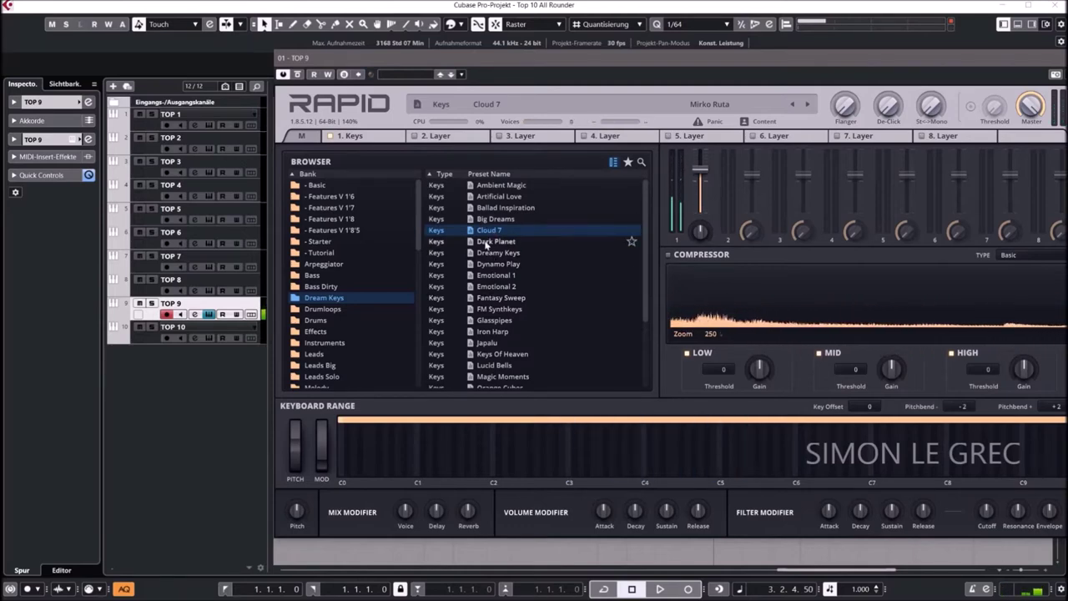
pyautogui.click(493, 242)
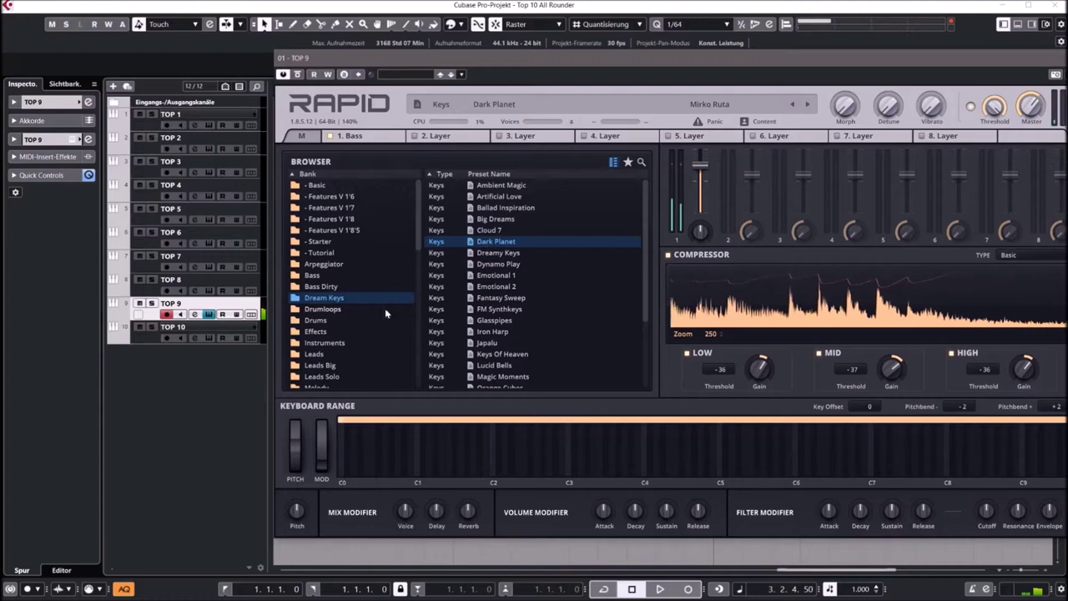
# - Audition the Aftershow Party, Bell Bounce 2, Big Deep and Counter Punch presets from Rapid's Bass bank
pyautogui.click(312, 276)
pyautogui.click(484, 210)
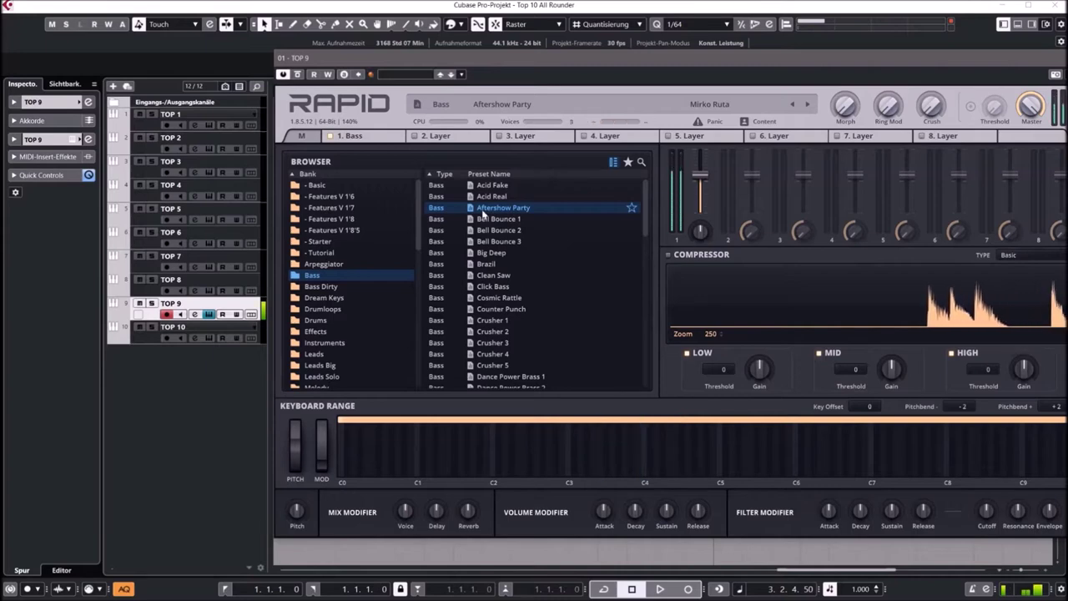
pyautogui.click(488, 234)
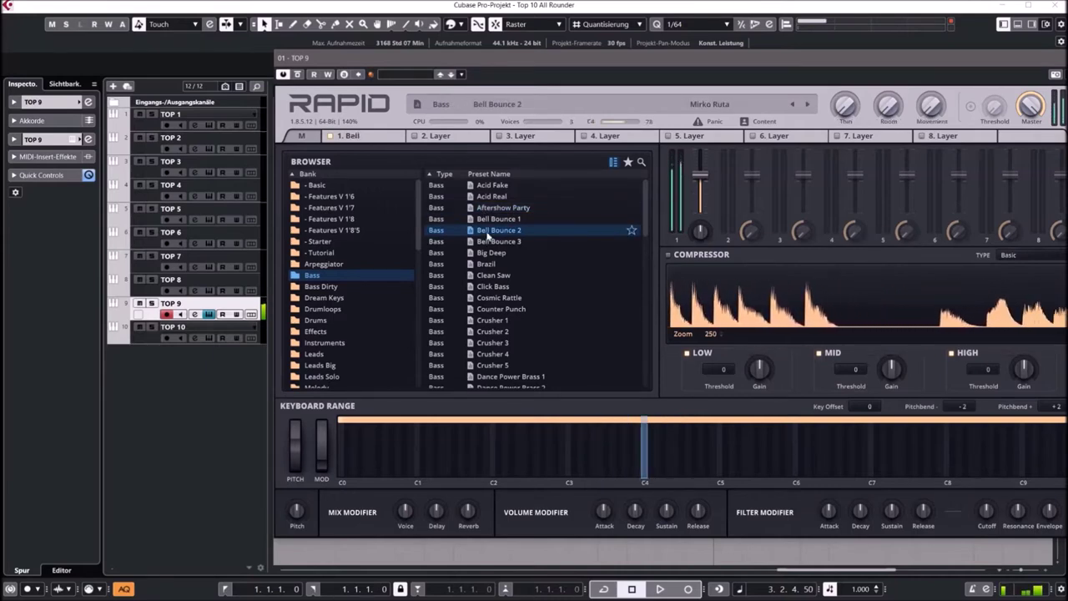
pyautogui.click(490, 255)
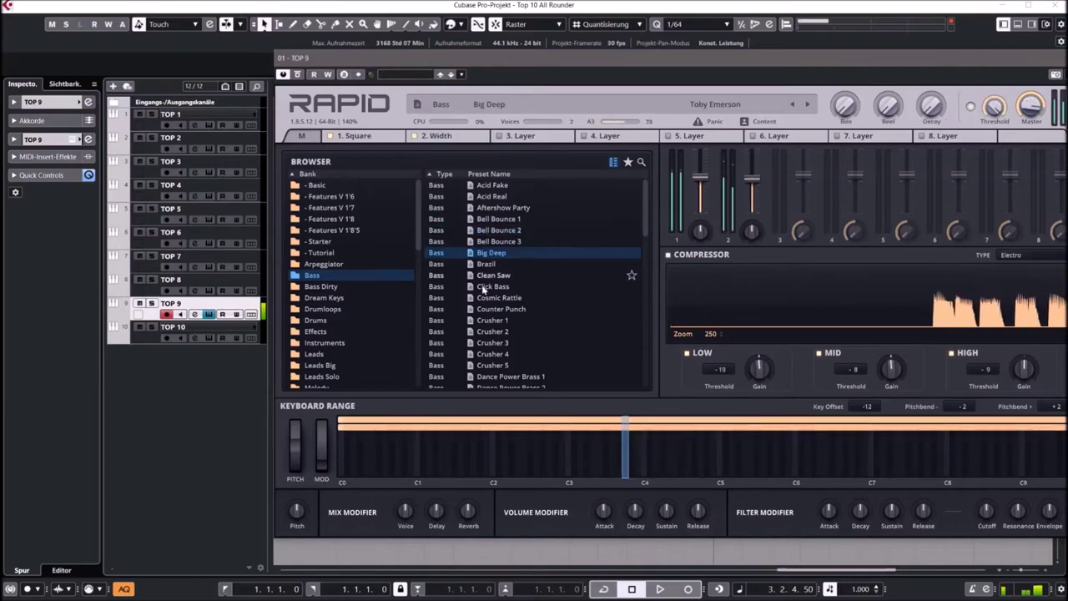
pyautogui.click(485, 311)
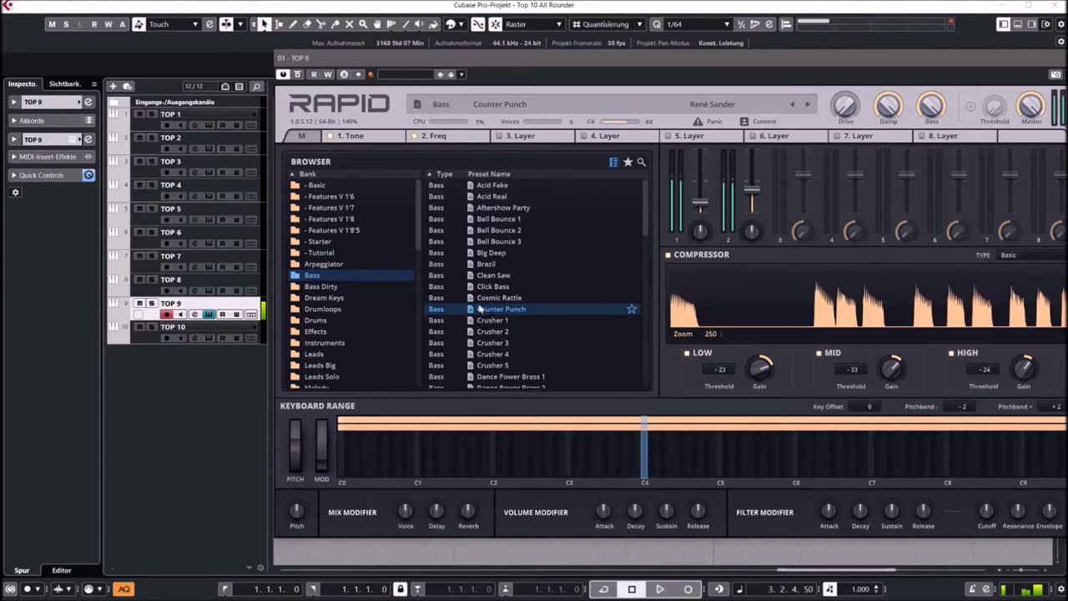
# - Audition the Happy Bell 2, Palimpalim, Marimba Madness and Tender Orgler presets from Rapid's Instruments bank
pyautogui.scroll(-3, 481, 310)
pyautogui.scroll(-1, 312, 304)
pyautogui.click(322, 305)
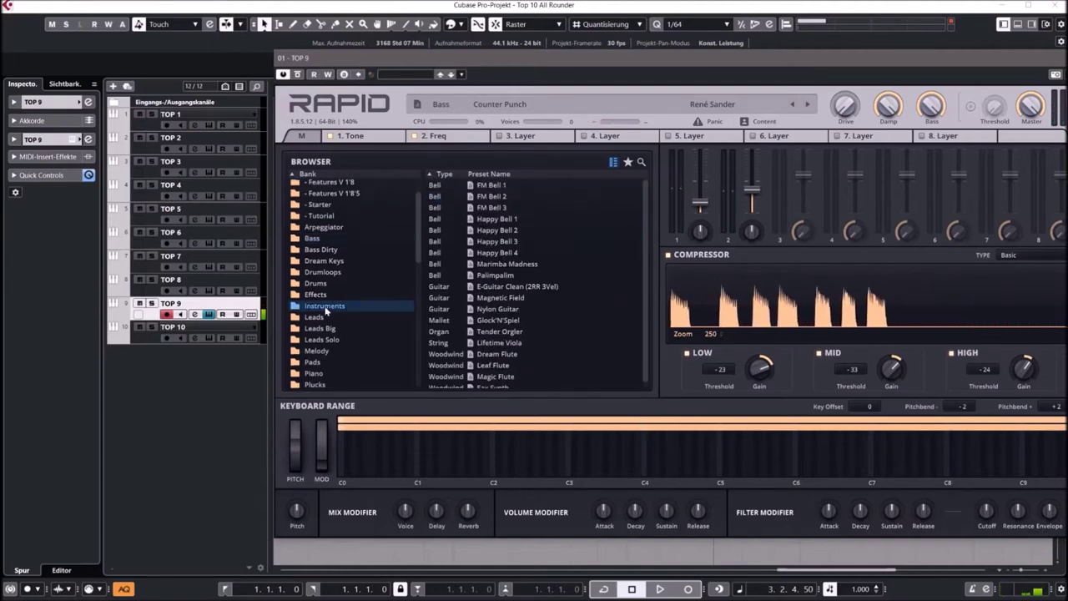
pyautogui.click(491, 232)
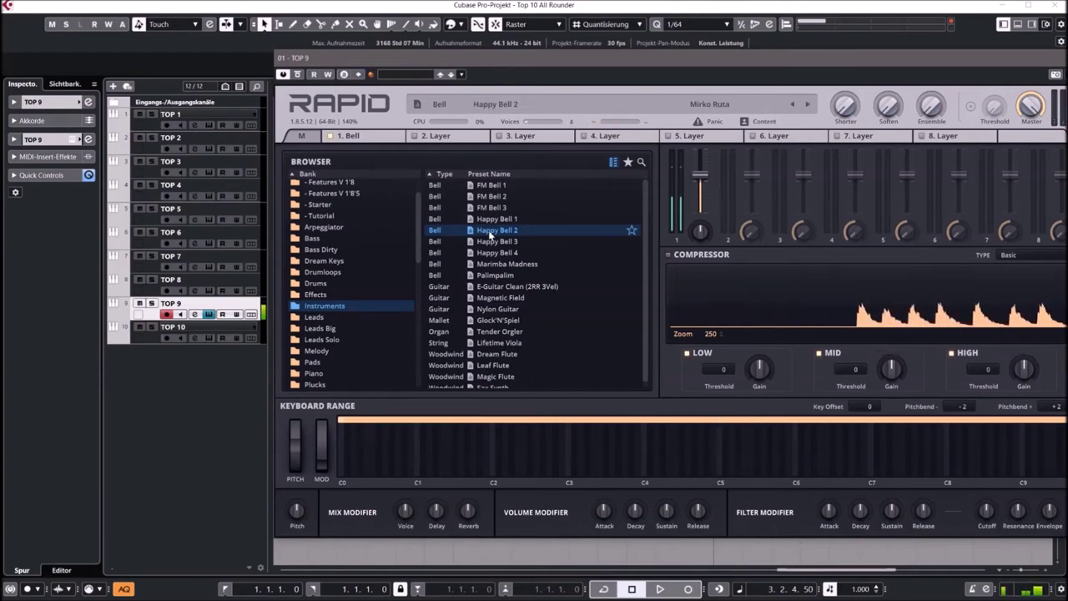
pyautogui.click(485, 276)
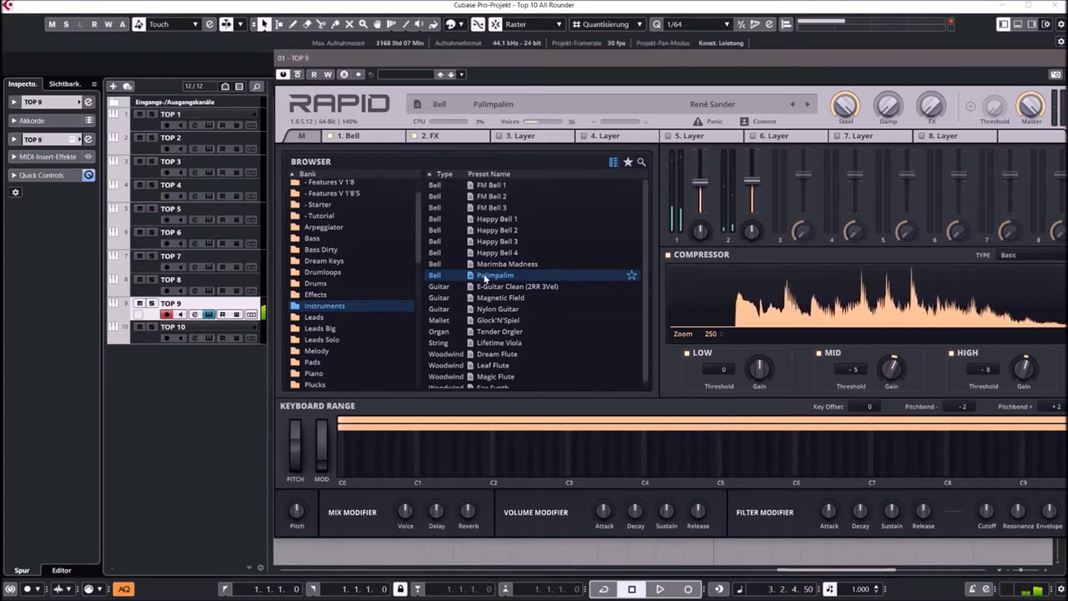
pyautogui.click(491, 266)
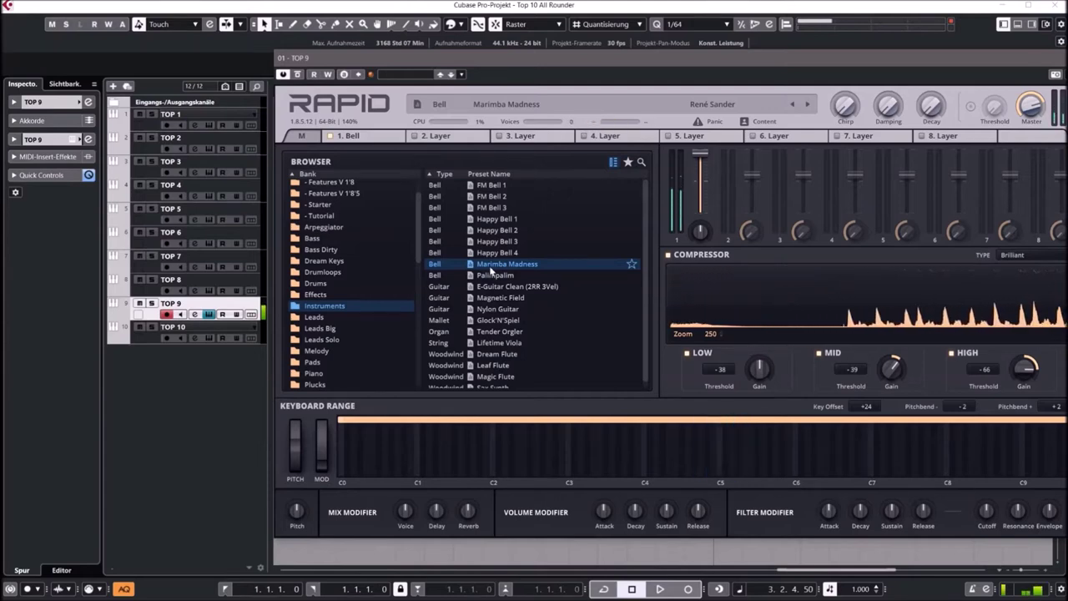
pyautogui.click(487, 332)
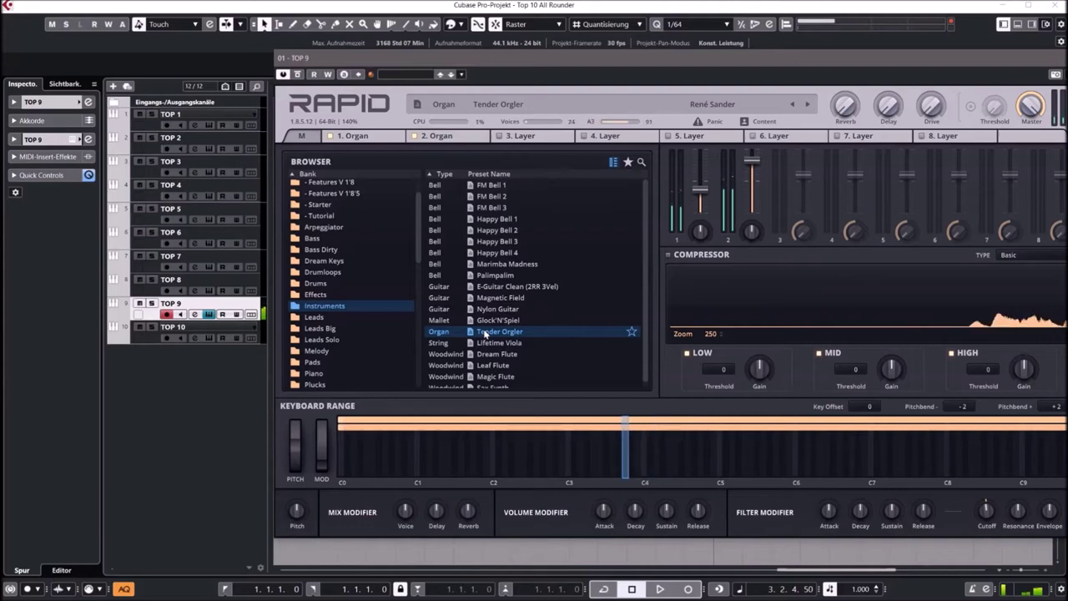
# - Audition the Dream Flute and Nylon Guitar presets from Rapid's Instruments bank
pyautogui.scroll(-1, 486, 333)
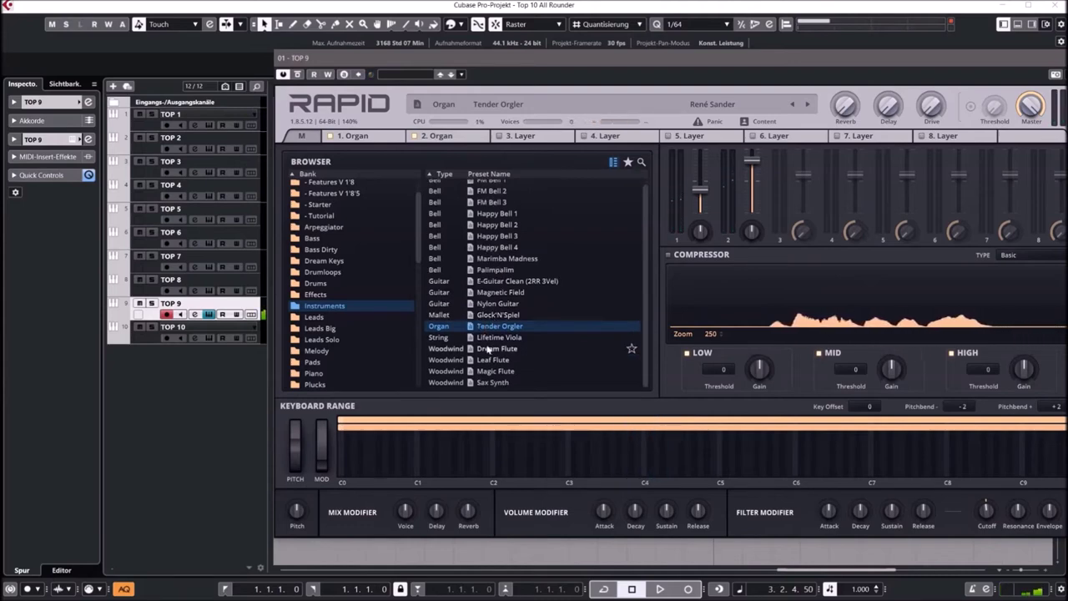
pyautogui.click(486, 349)
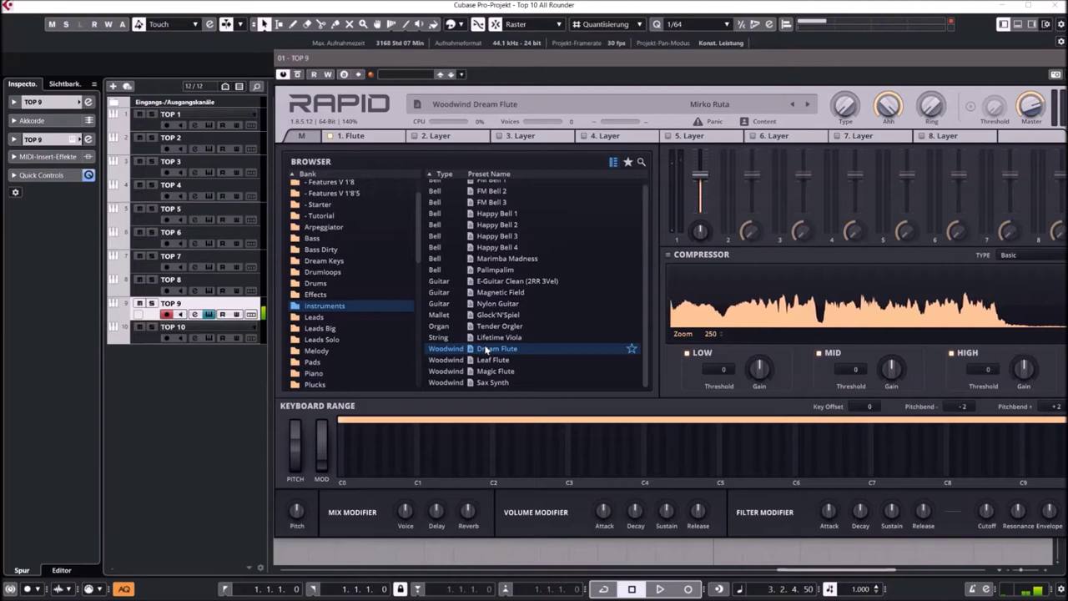
pyautogui.click(483, 304)
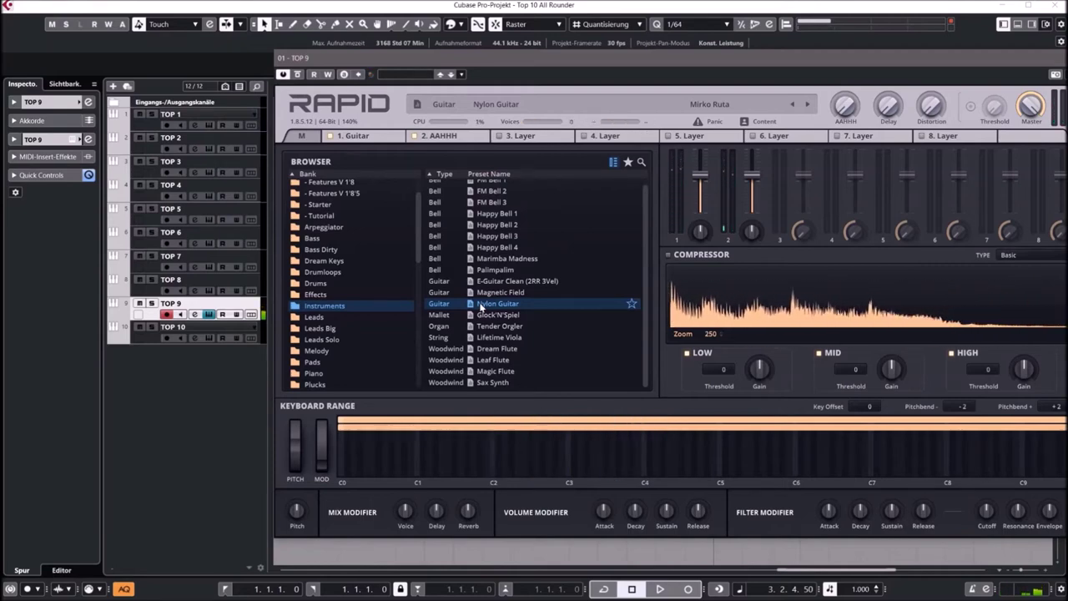
# - Audition the Ambient Pad 2 and Classic Pad presets from Rapid's Pads bank and browse further down its preset list
pyautogui.click(314, 362)
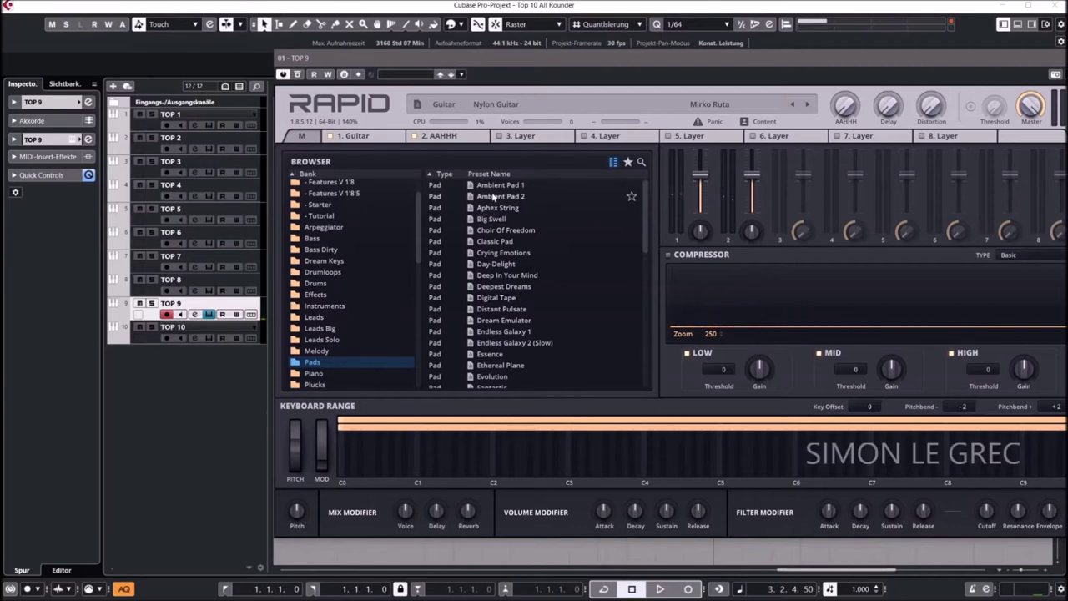
pyautogui.click(493, 197)
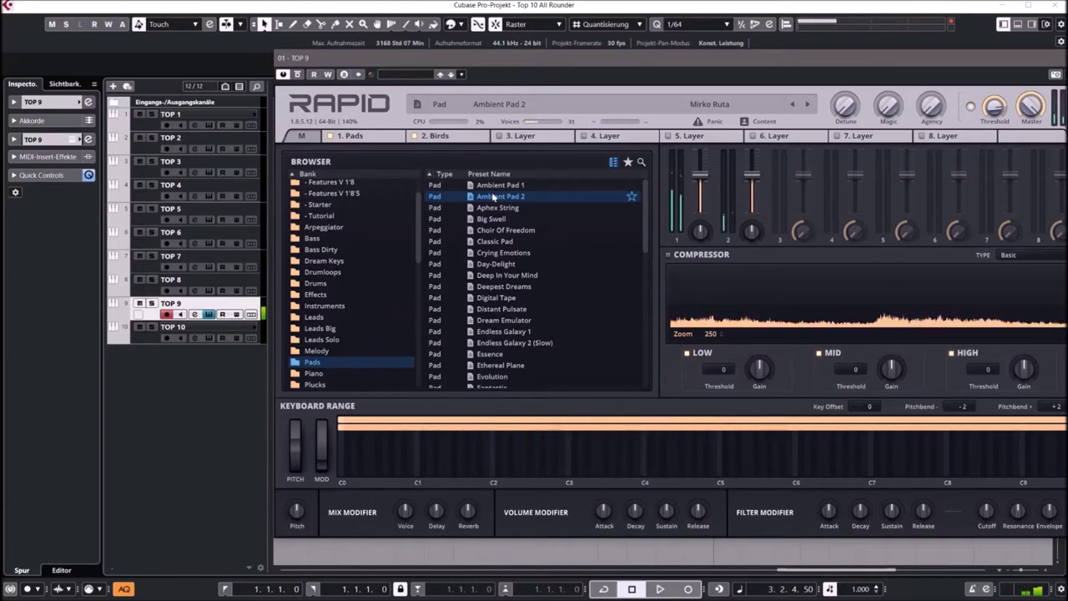
pyautogui.click(487, 244)
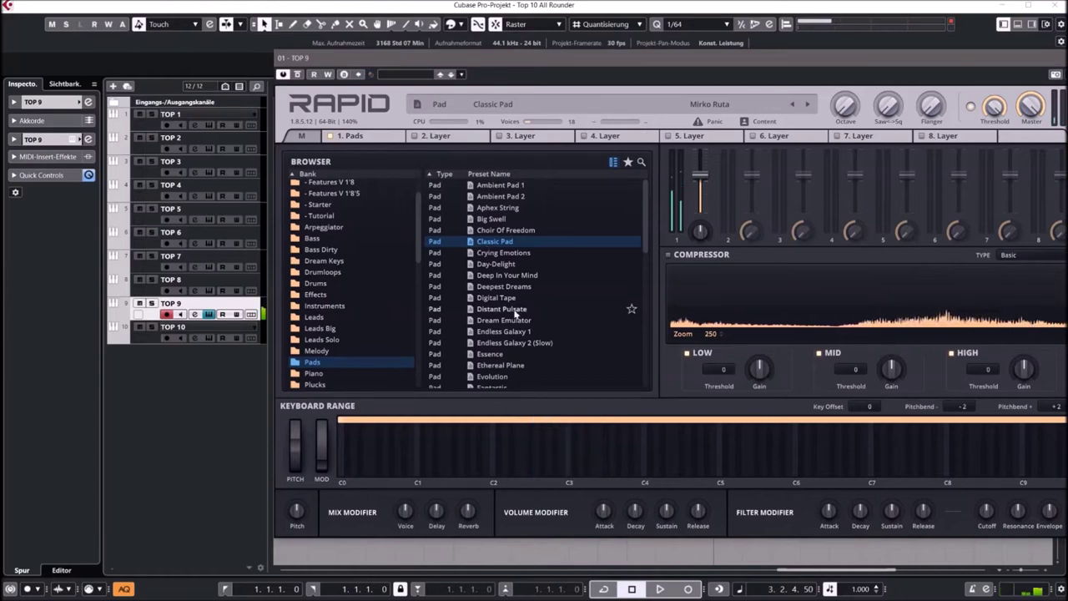
pyautogui.scroll(-3, 500, 314)
# - Audition the Electric Organ, Grand Glamour and Rhodes Mk. I presets from Rapid's Piano bank
pyautogui.scroll(-1, 342, 345)
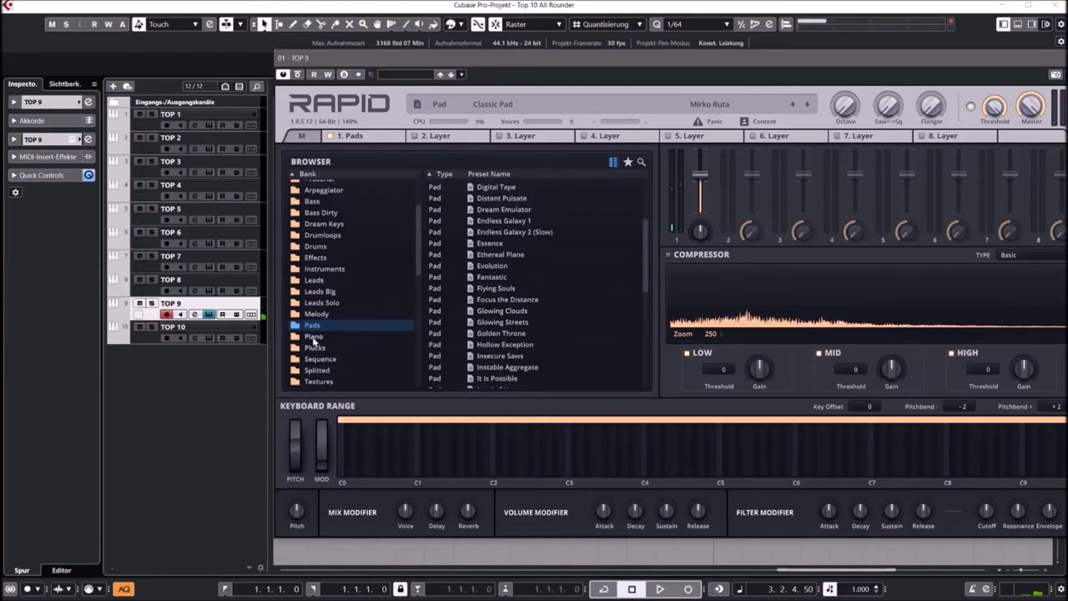
pyautogui.click(315, 336)
pyautogui.click(499, 242)
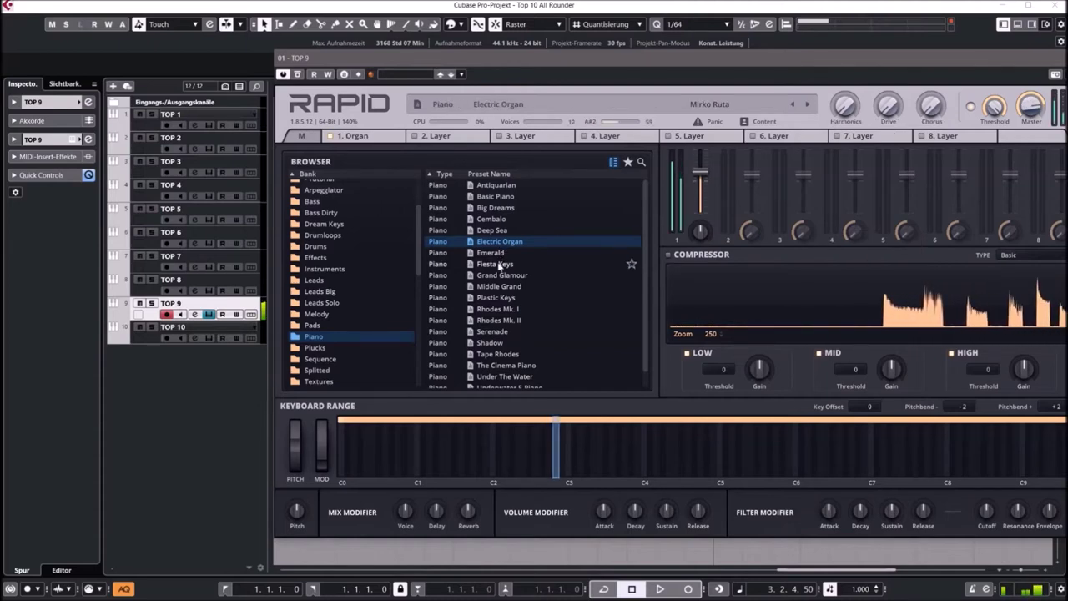
pyautogui.click(499, 276)
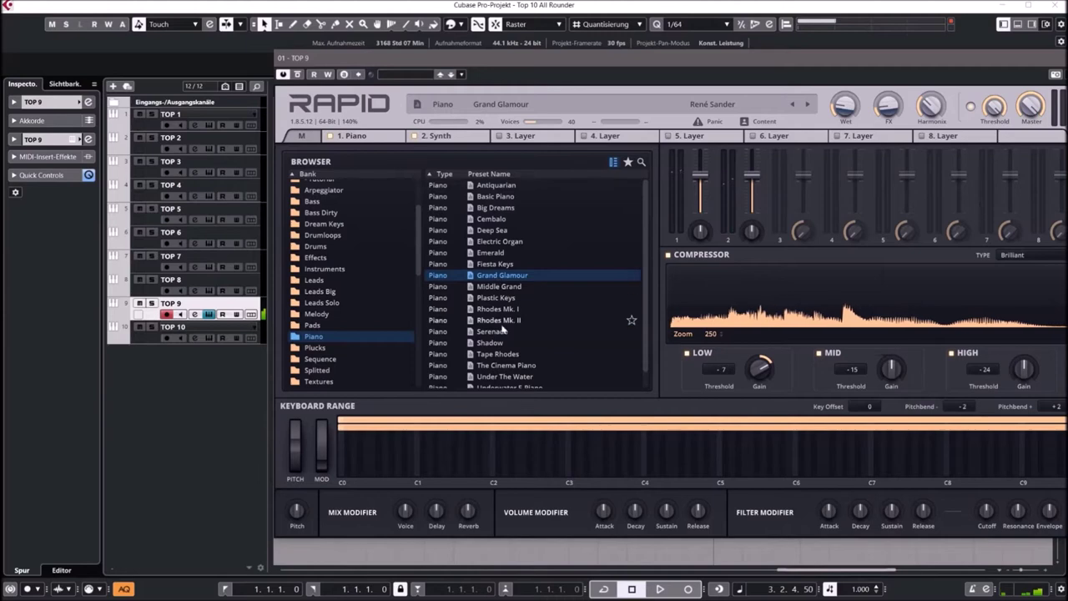
pyautogui.click(493, 310)
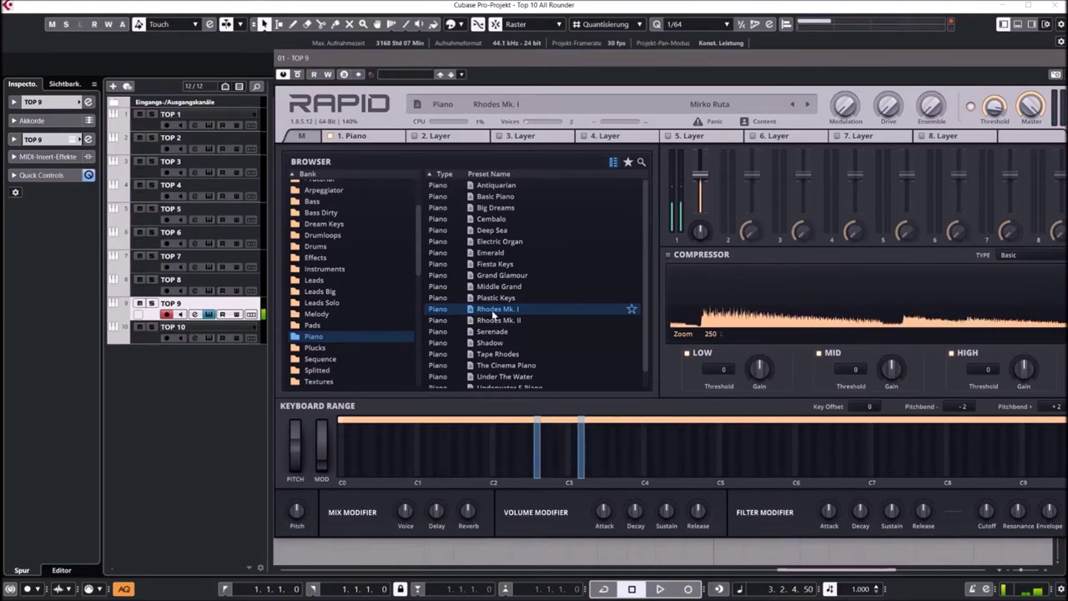
pyautogui.scroll(-1, 504, 286)
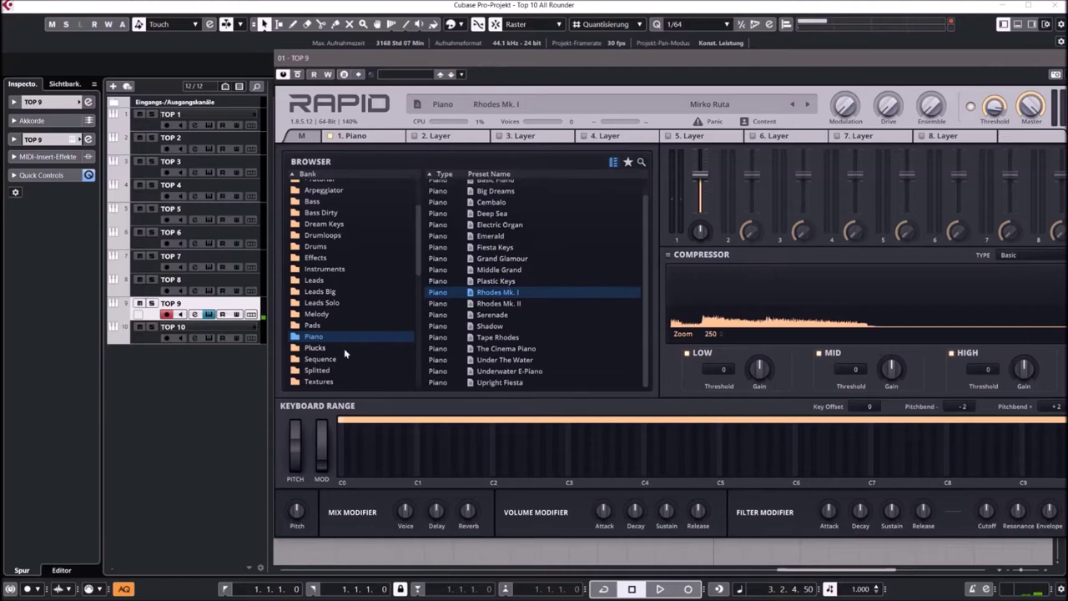
# - Audition the Blip Blop and Crying Mantis presets from Rapid's Plucks bank
pyautogui.click(319, 359)
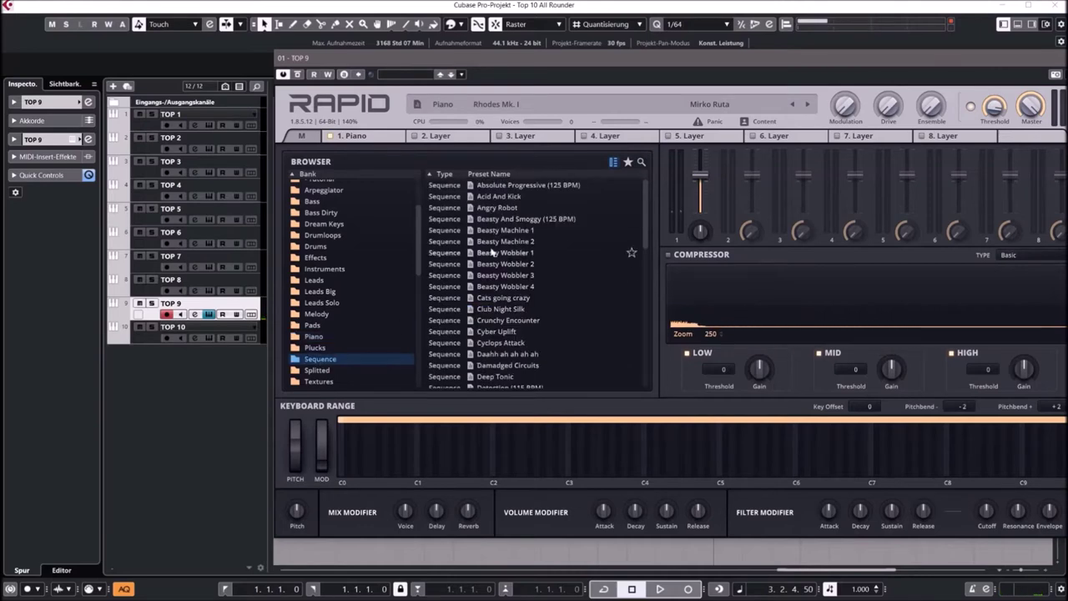
pyautogui.click(315, 347)
pyautogui.click(492, 219)
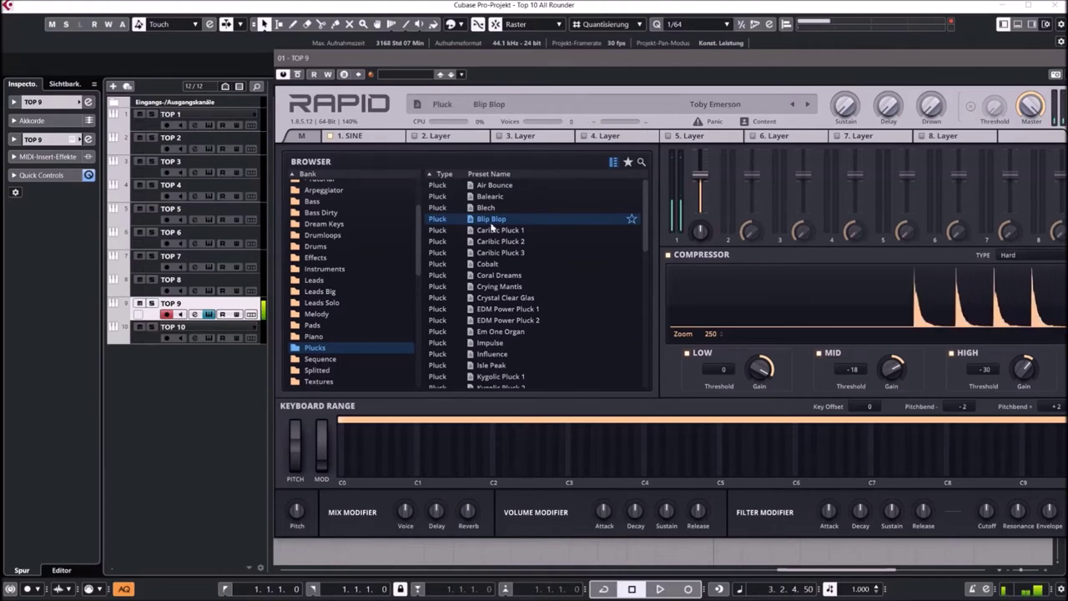
pyautogui.click(496, 286)
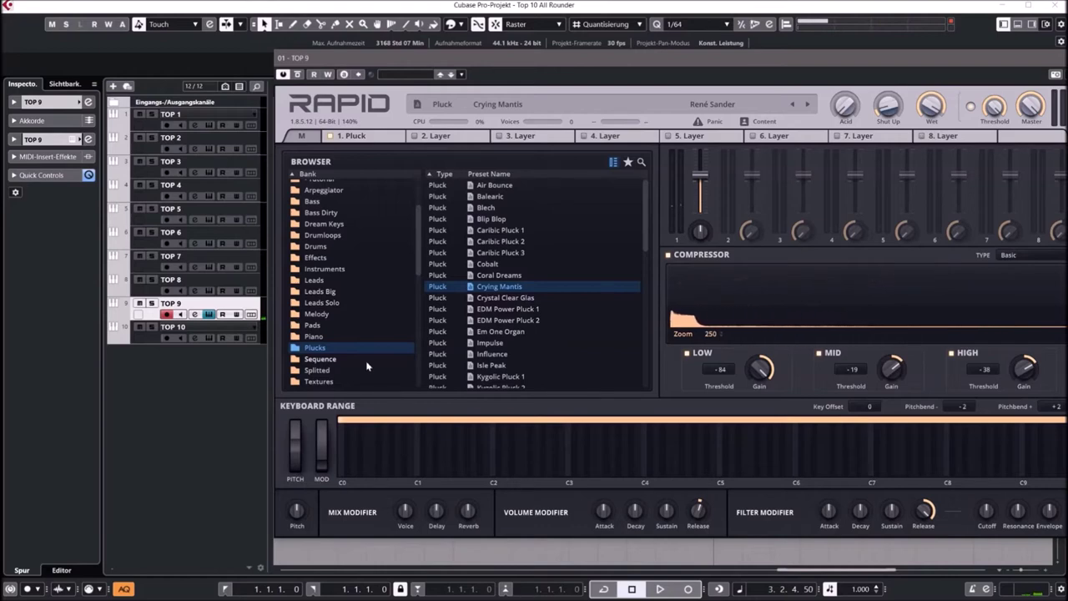
# - Close the Rapid window and open the Korg Wavestation instrument on track TOP 8
pyautogui.moveTo(1034, 58); pyautogui.dragTo(970, 58)
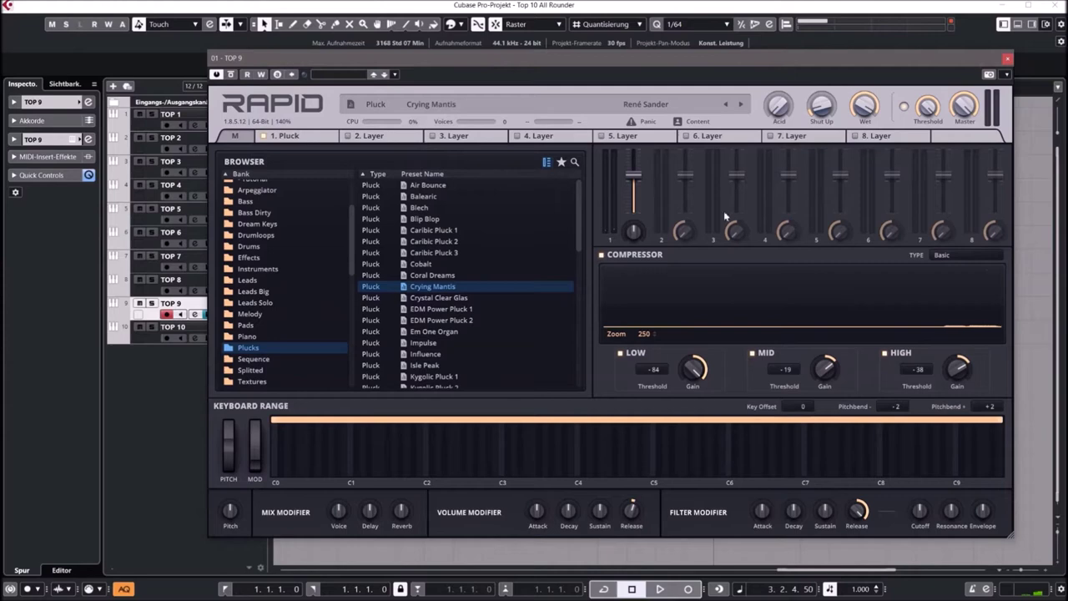
pyautogui.click(1007, 60)
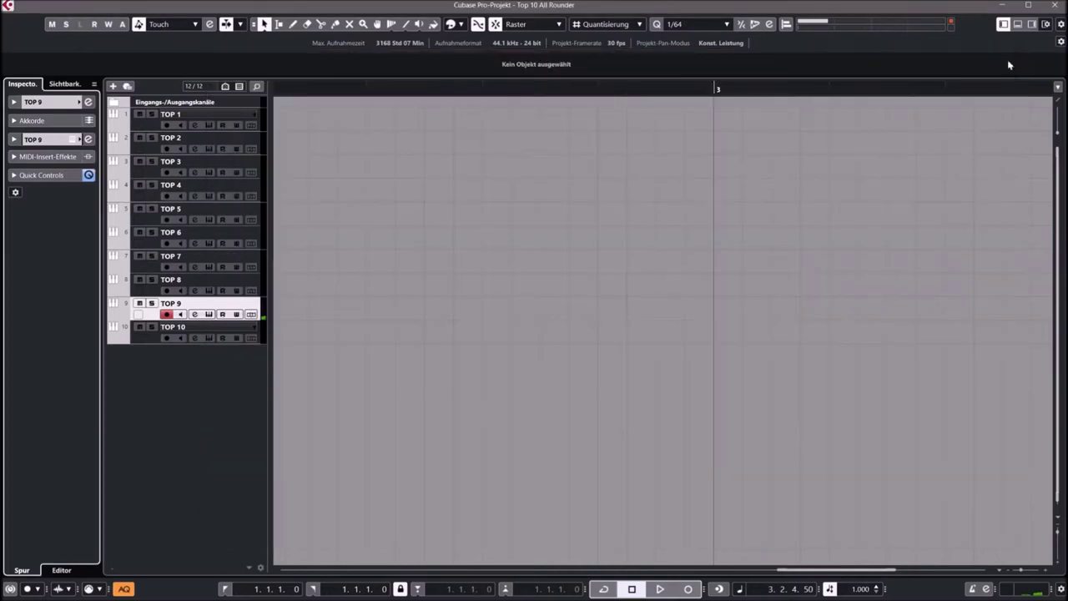
pyautogui.click(194, 282)
pyautogui.click(88, 140)
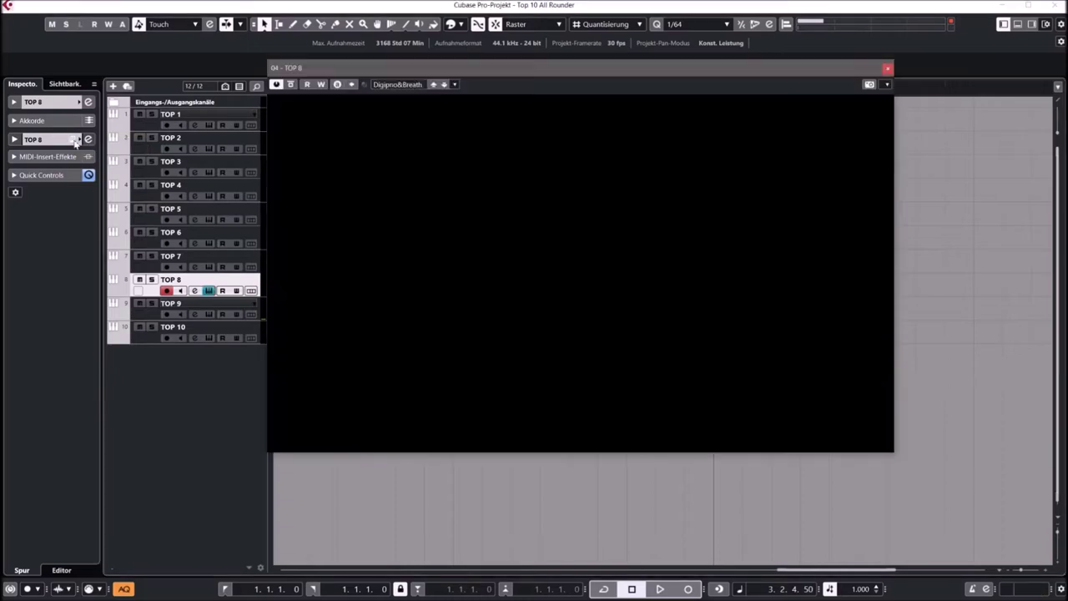
# - Audition the CityOfTomorrow, The Big Brass, Rain Chiffs and Trans Atlantic performances from the Wavestation's RAM 2 bank
pyautogui.click(537, 236)
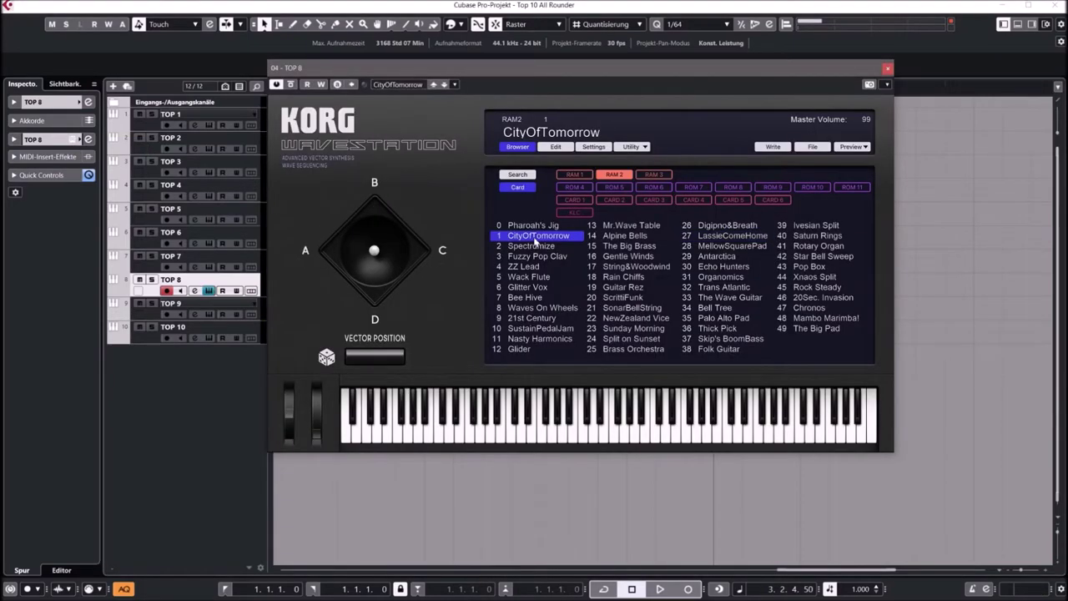
pyautogui.doubleClick(535, 239)
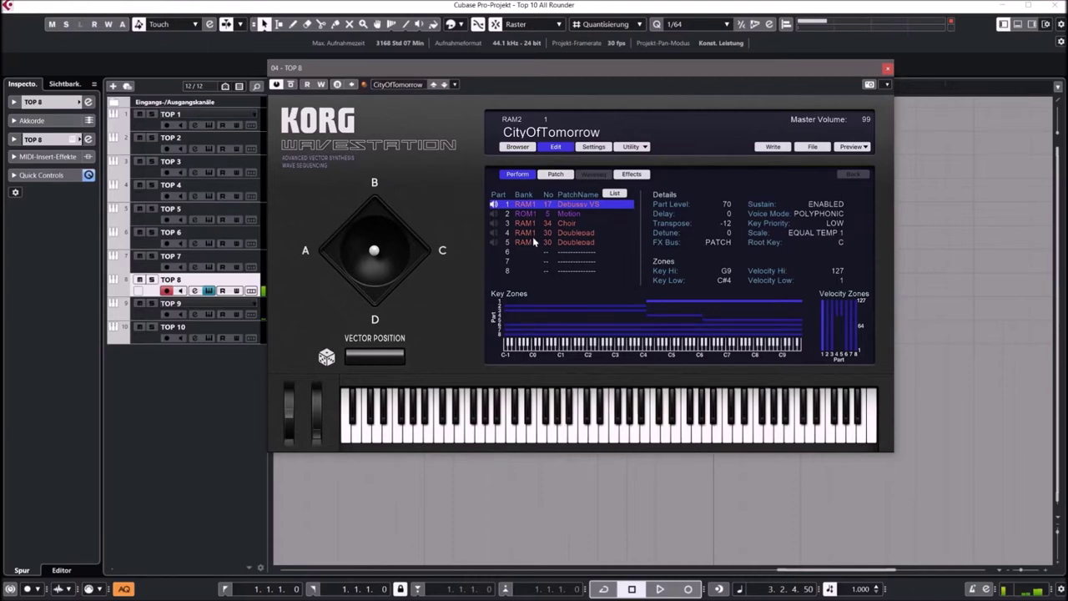
pyautogui.click(519, 148)
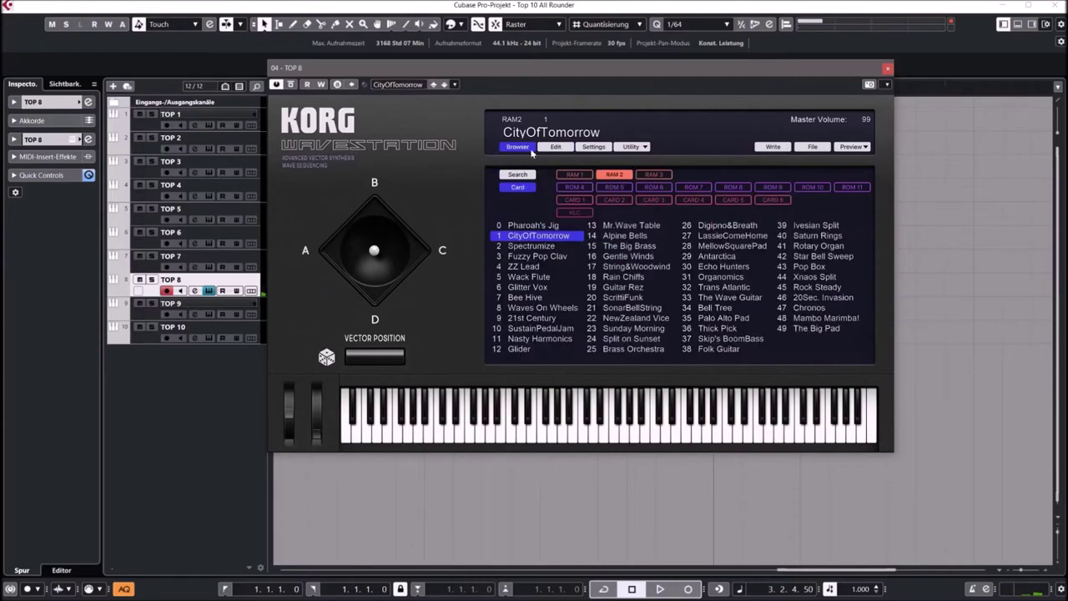
pyautogui.doubleClick(615, 248)
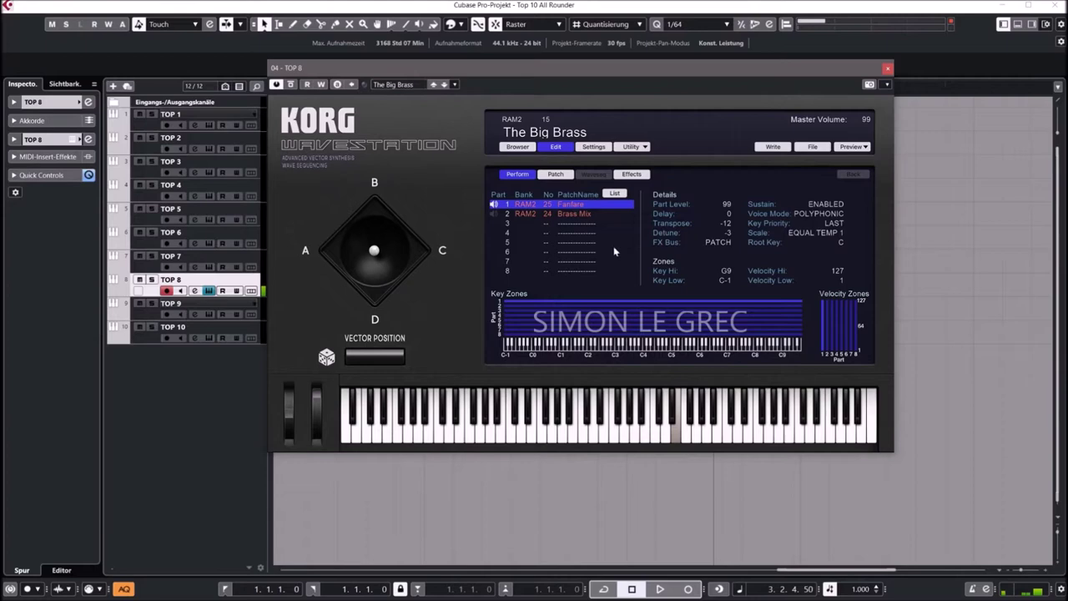
pyautogui.click(517, 148)
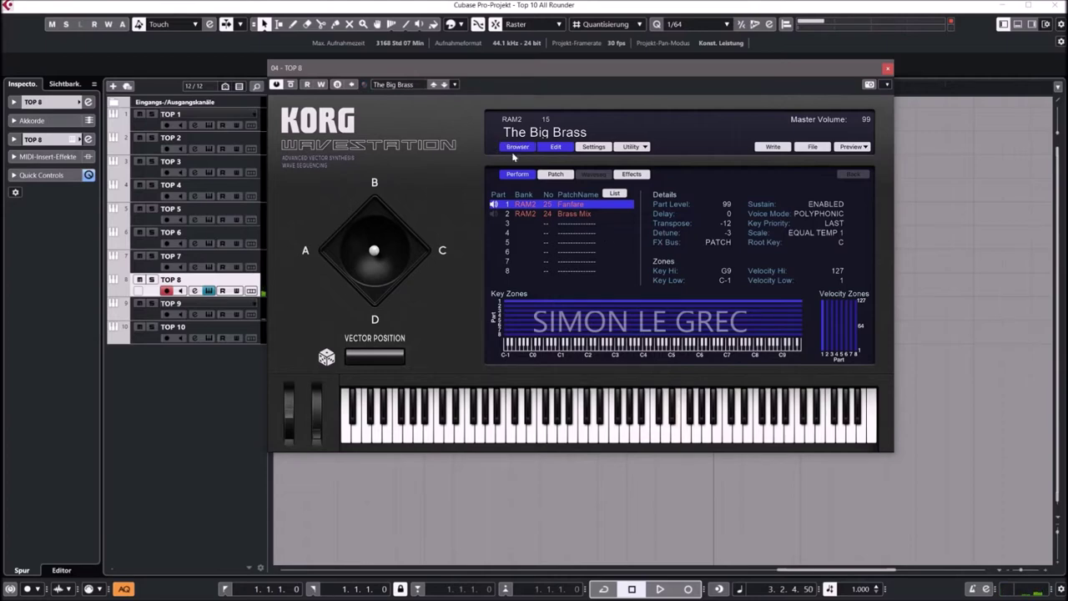
pyautogui.doubleClick(624, 281)
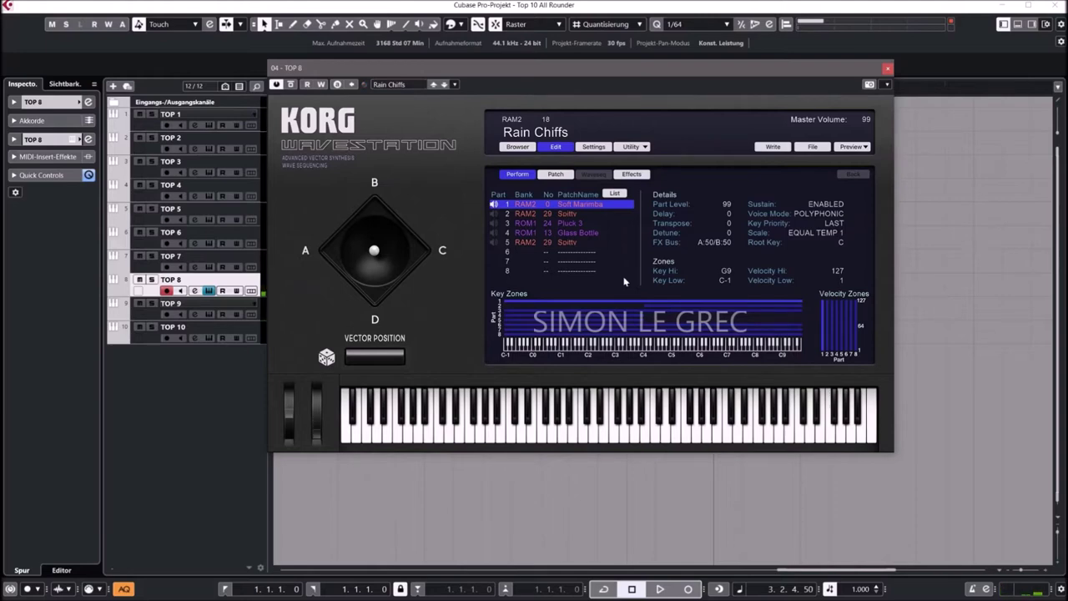
pyautogui.click(517, 147)
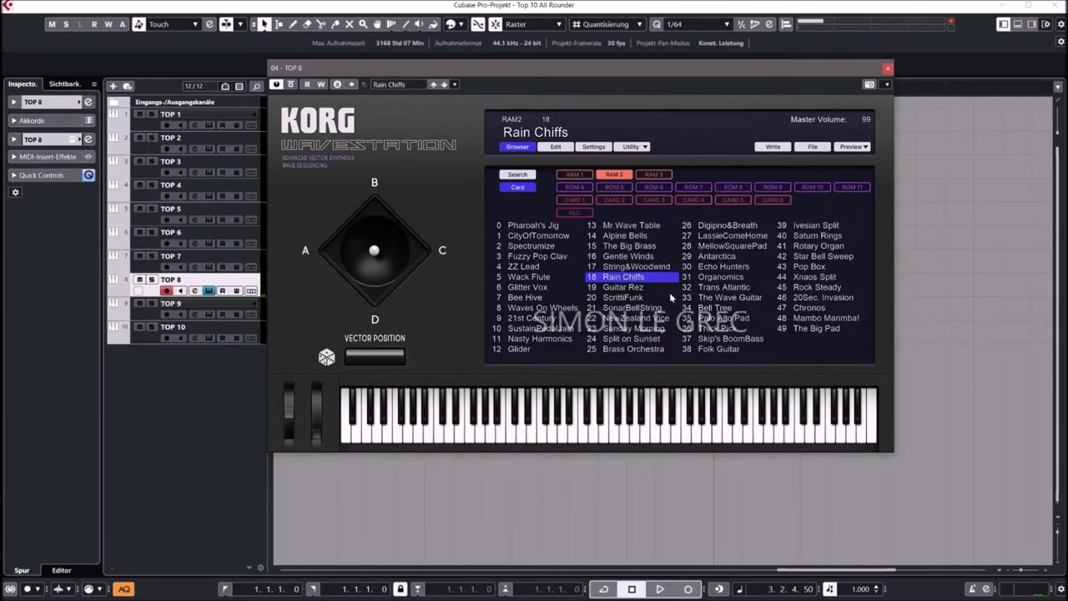
pyautogui.doubleClick(717, 288)
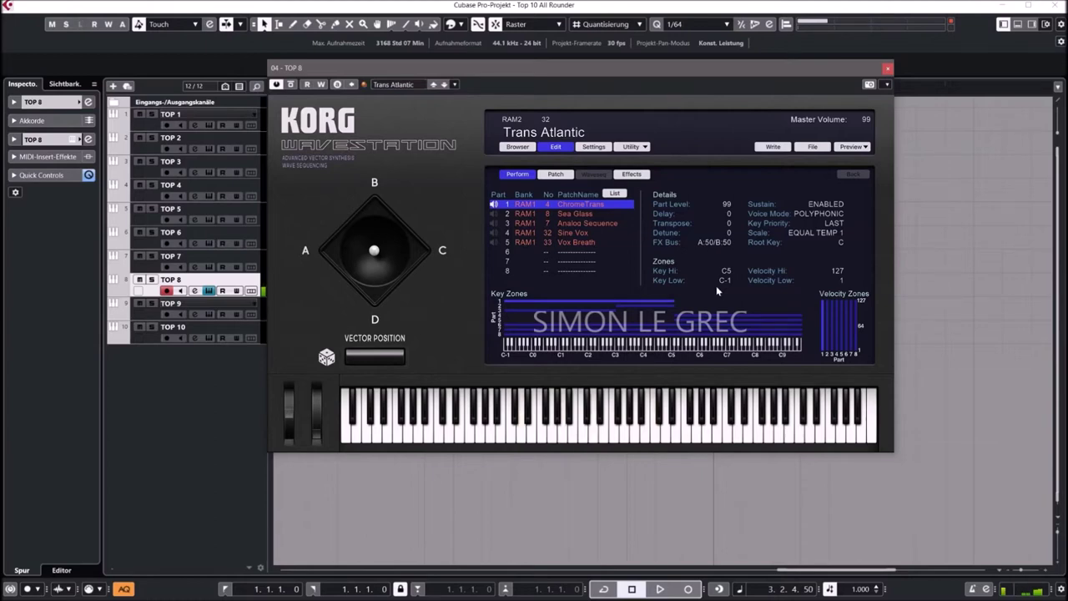
pyautogui.click(518, 147)
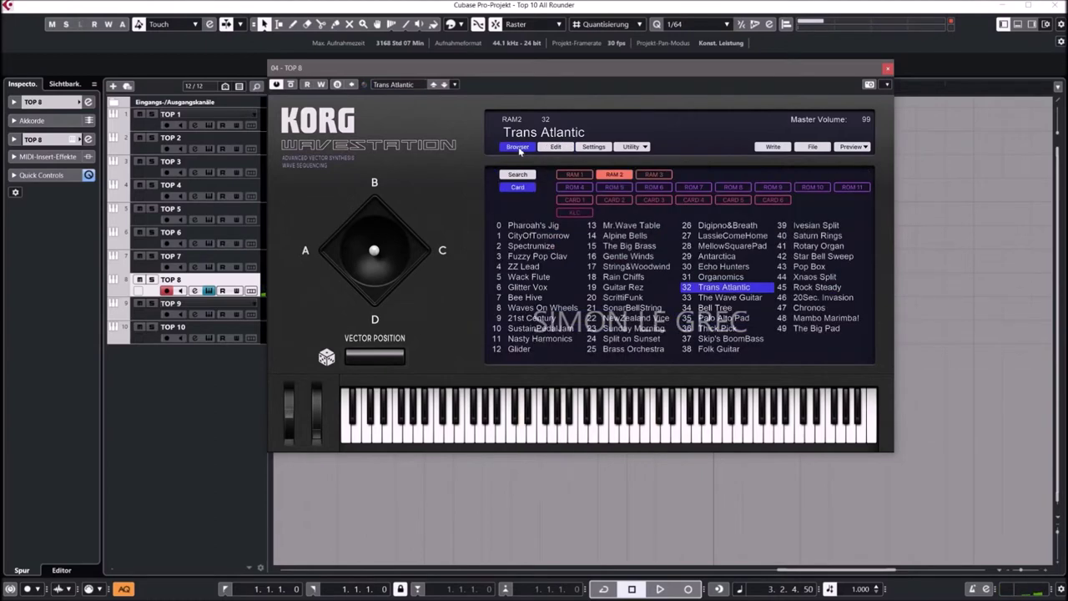
# - Audition Rock Tine Piano, Vector Guitar, Magic Guitar, Bowed Strings and New Sparkle from the Wavestation's RAM 1 bank
pyautogui.click(584, 176)
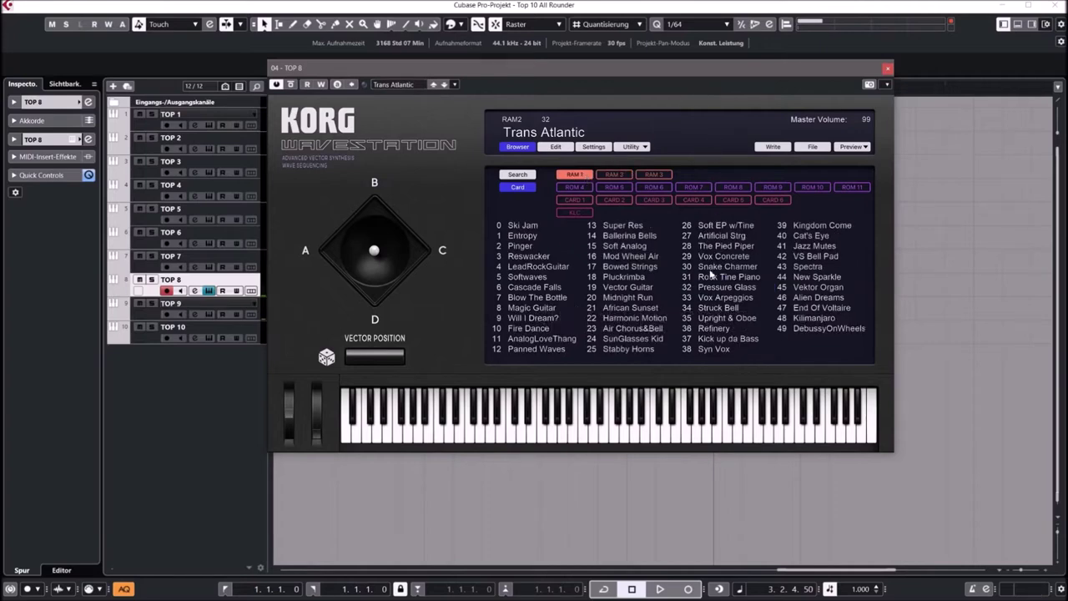
pyautogui.click(717, 279)
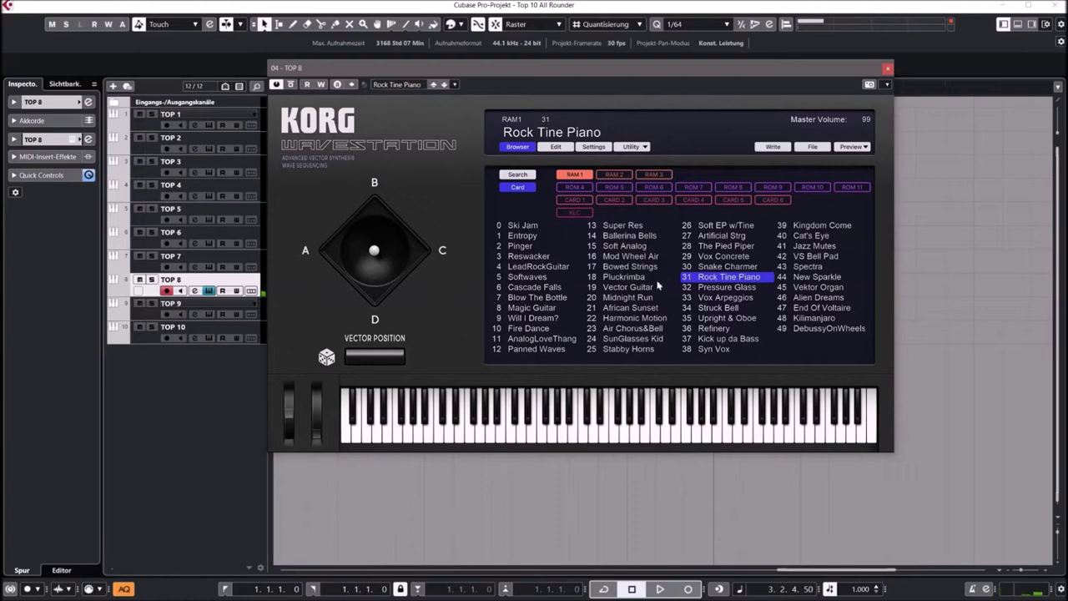
pyautogui.click(613, 290)
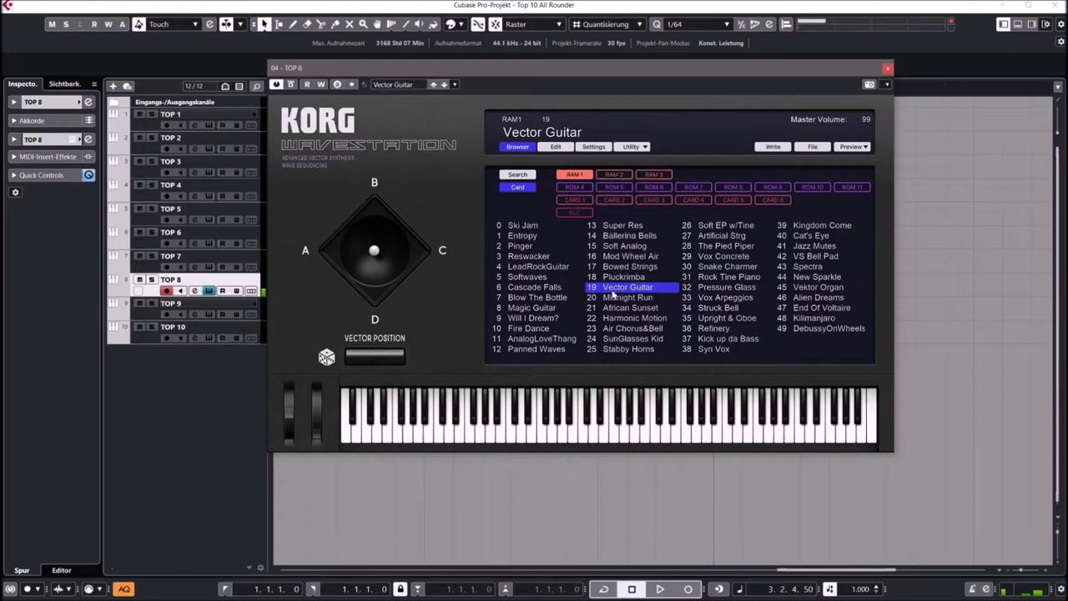
pyautogui.click(544, 308)
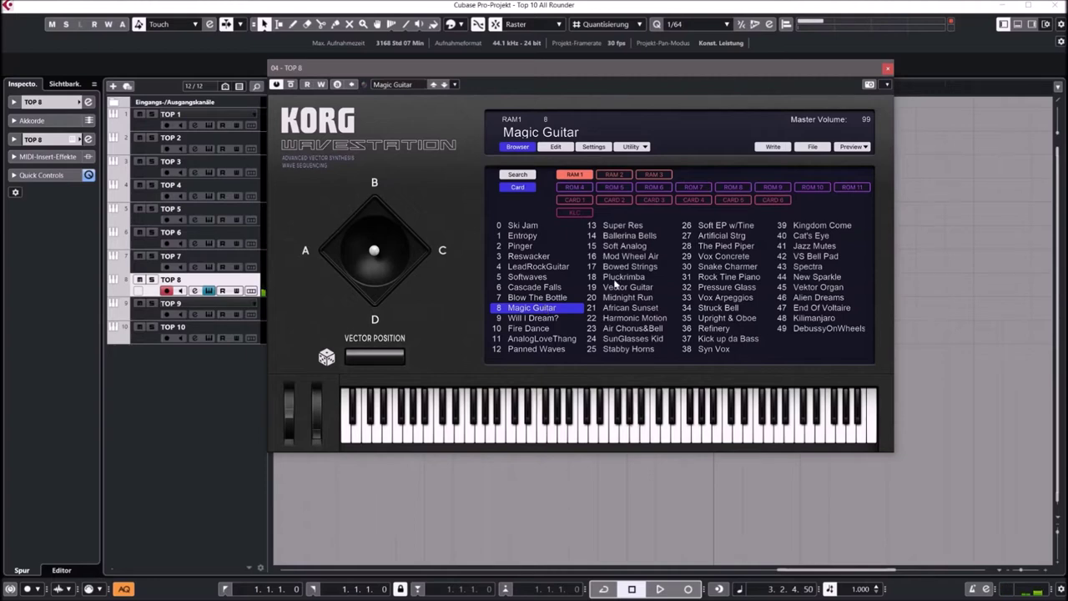
pyautogui.click(615, 267)
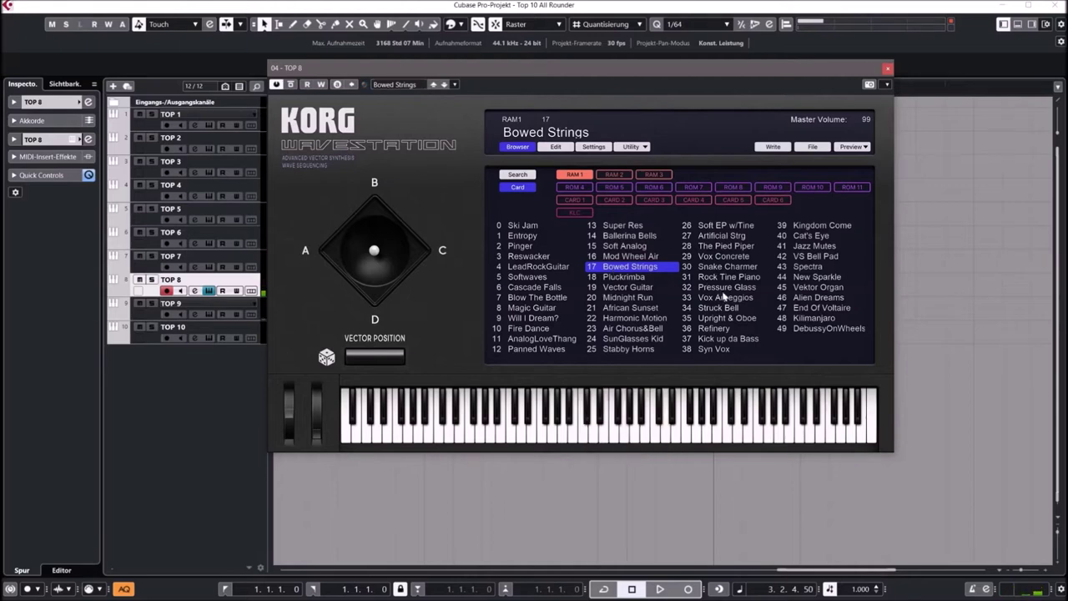
pyautogui.click(812, 282)
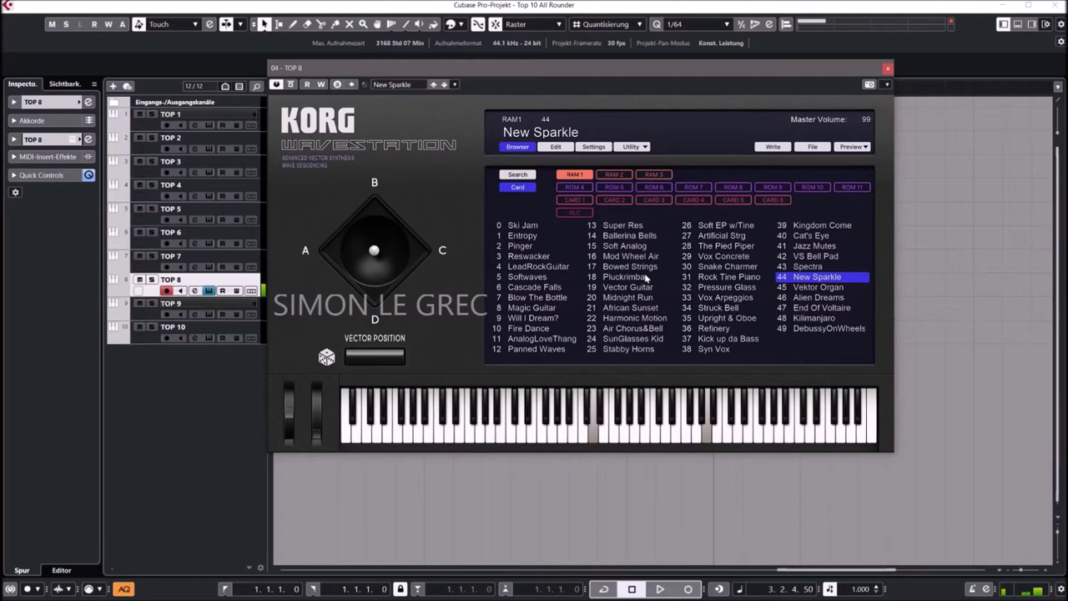
# - Load the Vox Arpeggios and African Sunset performances from the RAM 1 bank to audition them
pyautogui.doubleClick(733, 299)
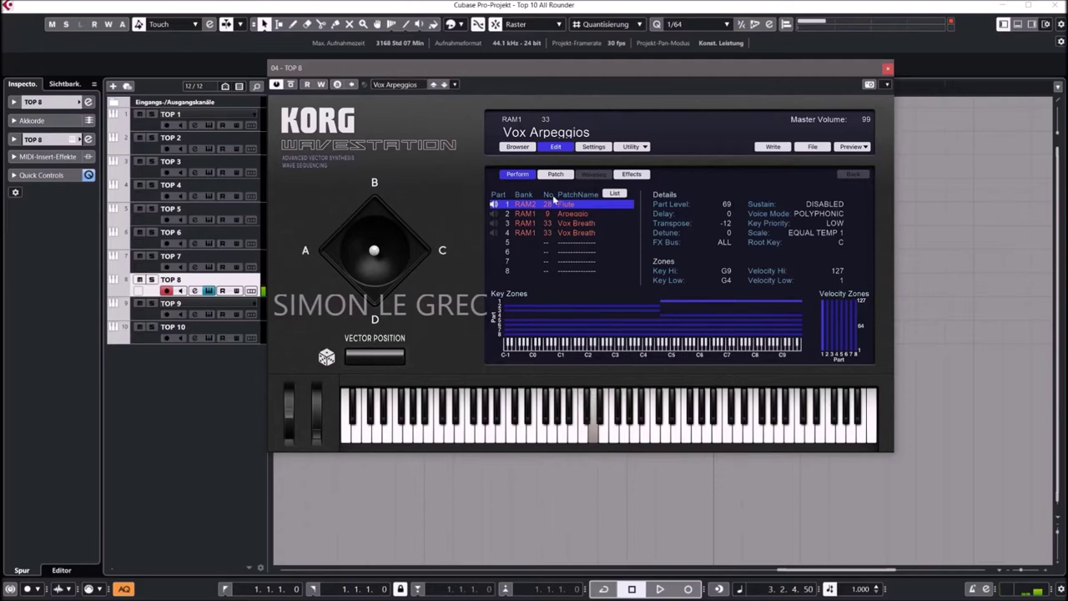
pyautogui.click(522, 151)
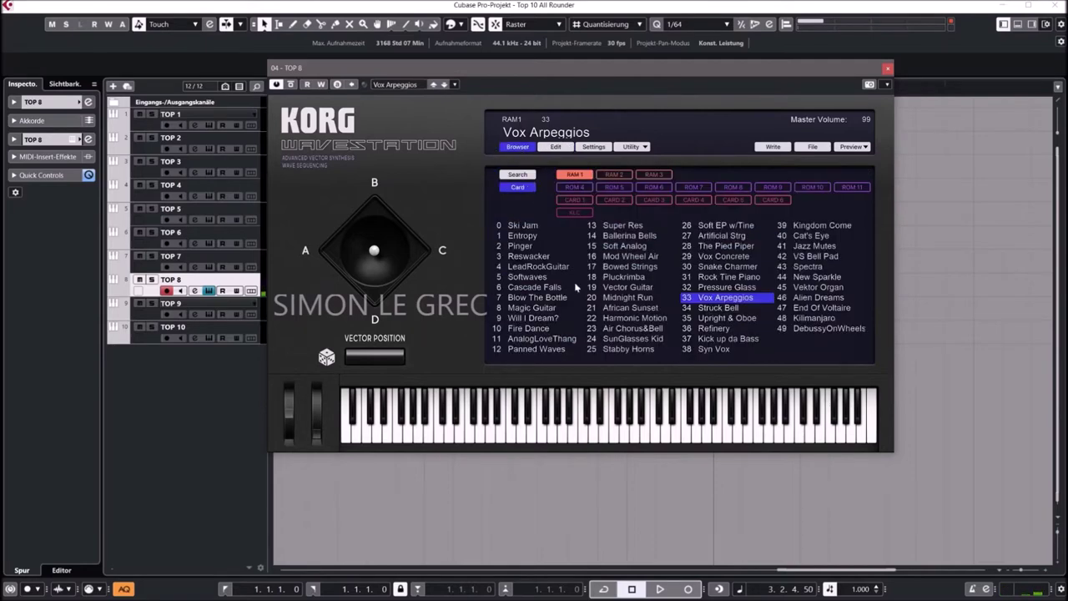
pyautogui.doubleClick(629, 307)
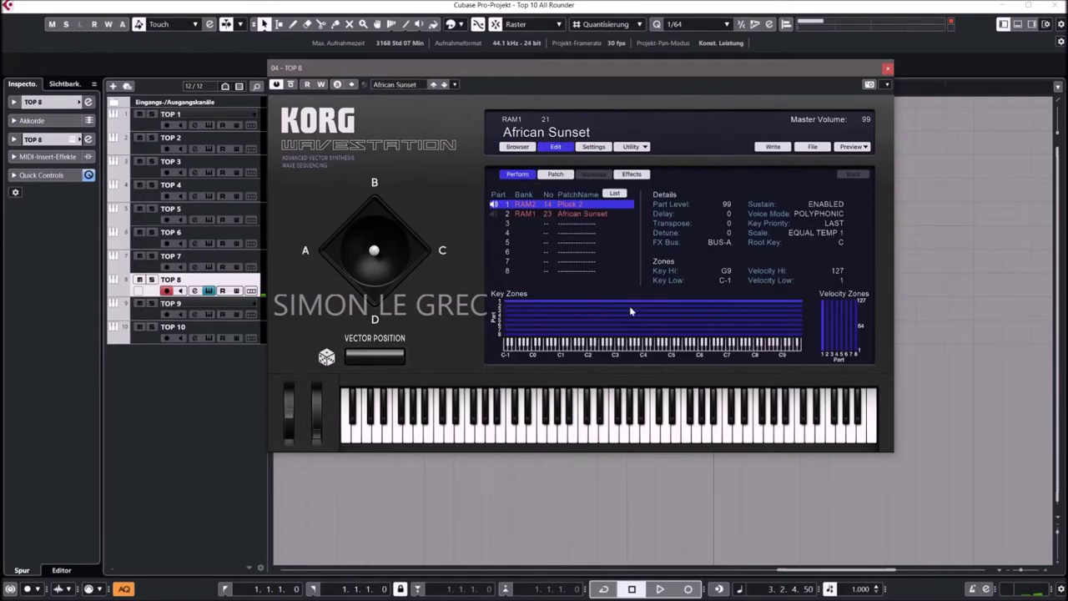
# - Load the Fuzzy Strings performance from the Wavestation's RAM 3 bank to audition it
pyautogui.click(516, 148)
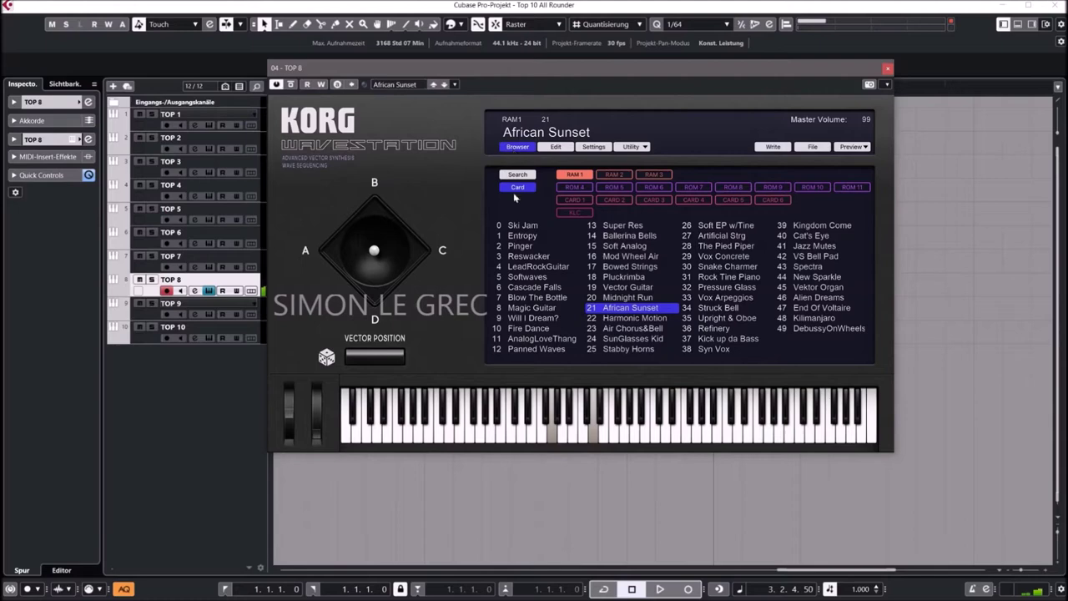
pyautogui.click(654, 174)
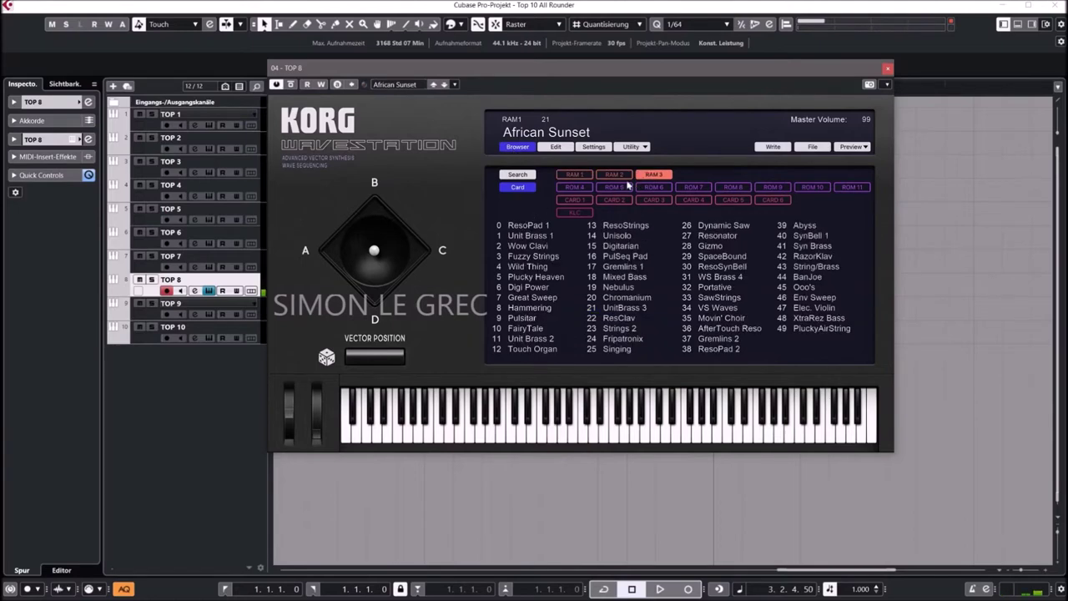
pyautogui.doubleClick(534, 259)
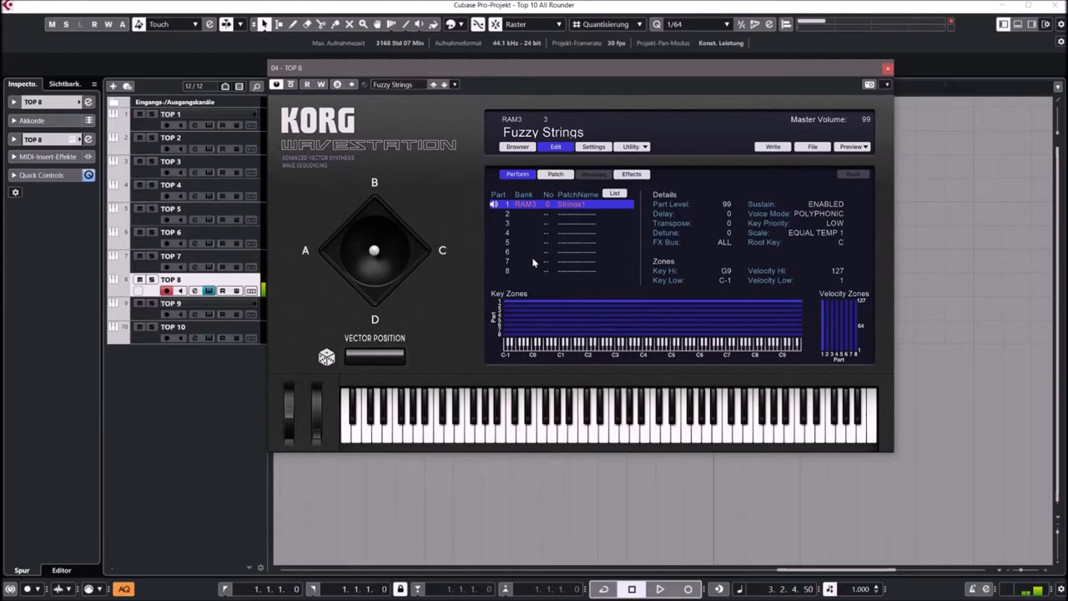
# - Close the Wavestation window and open the Roland JV-1080 instrument on track TOP 7
pyautogui.click(888, 68)
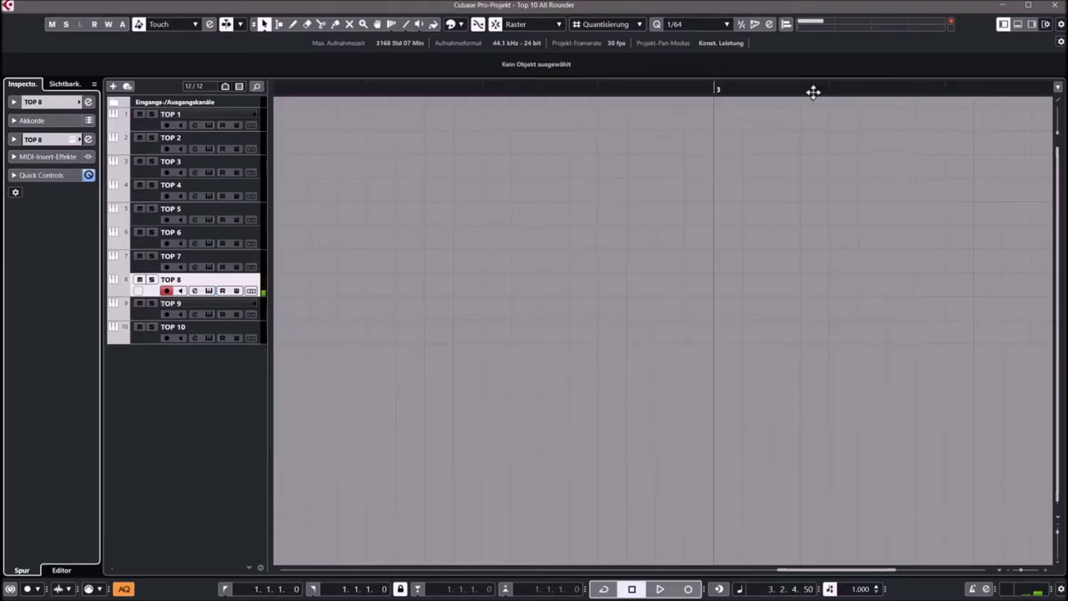
pyautogui.click(200, 257)
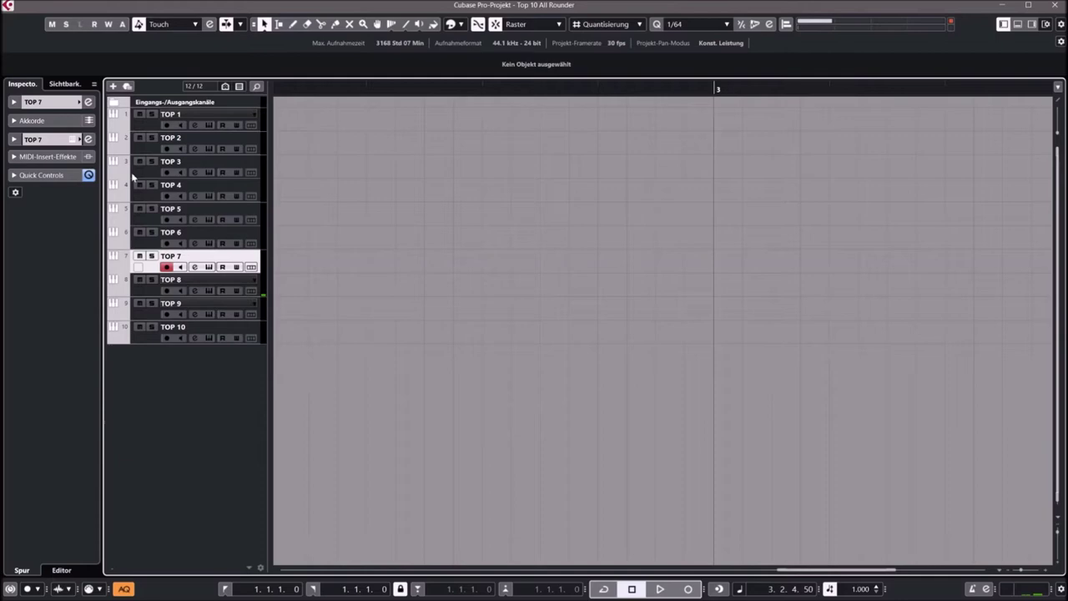
pyautogui.click(73, 140)
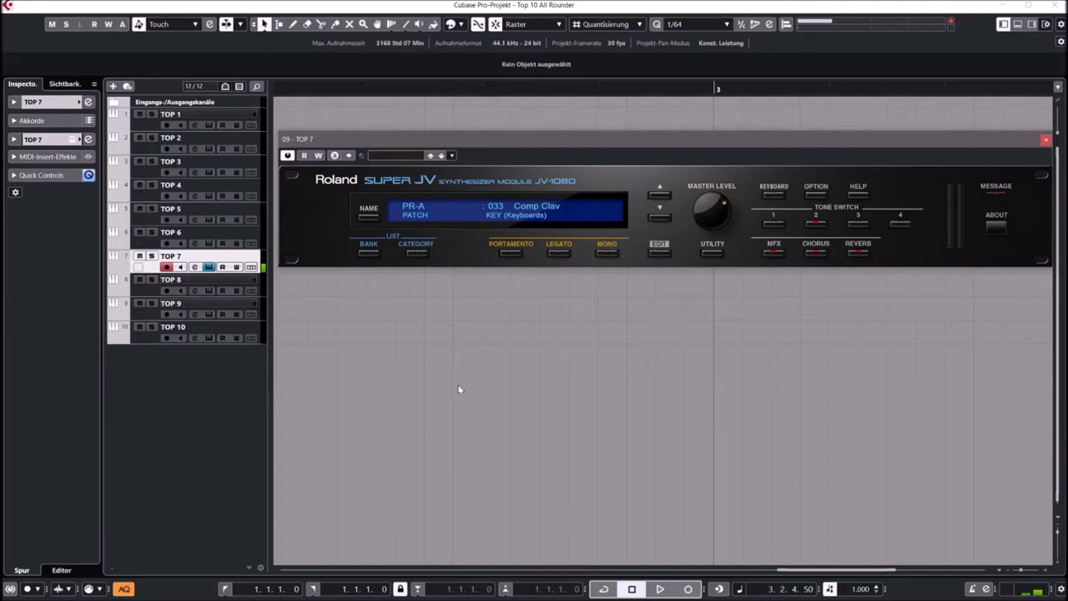
# - Audition the 128voicePno and Poly Split patches from the JV-1080's PR-A bank
pyautogui.click(511, 214)
pyautogui.moveTo(401, 229)
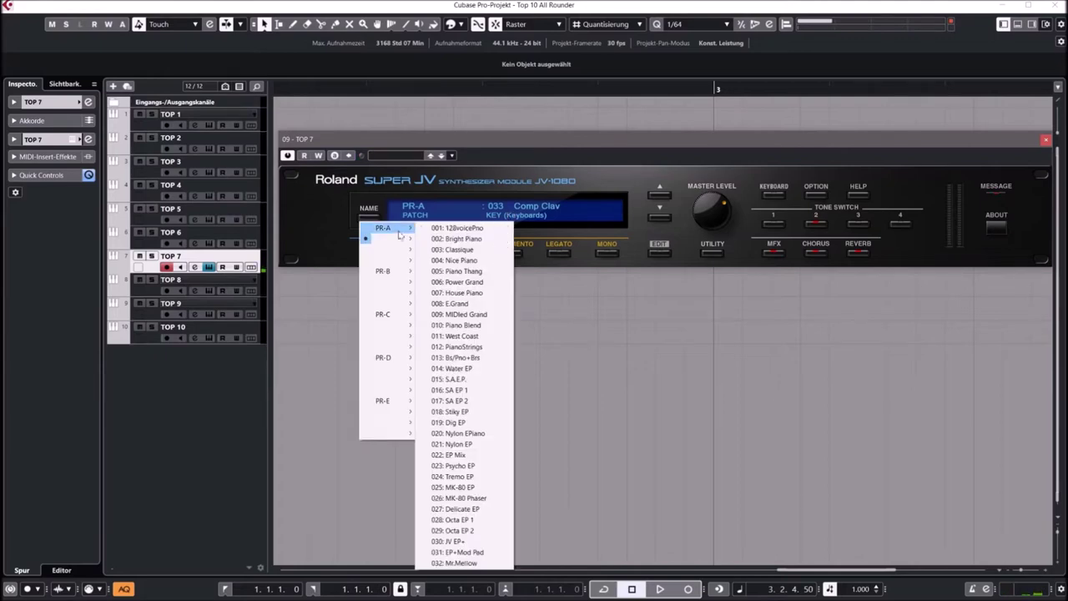
pyautogui.click(464, 229)
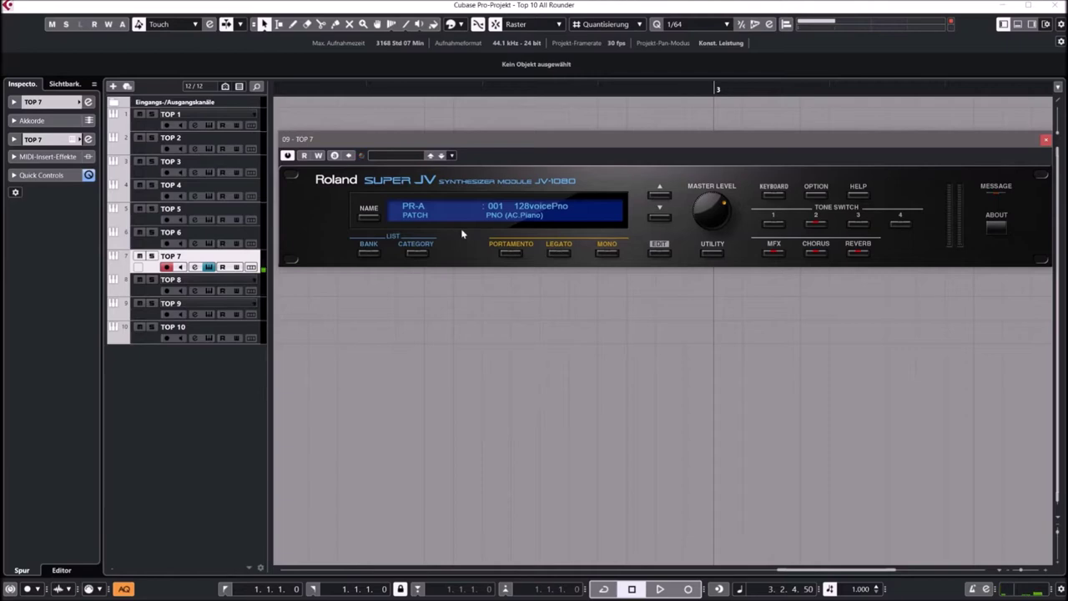
pyautogui.click(528, 211)
pyautogui.moveTo(409, 242)
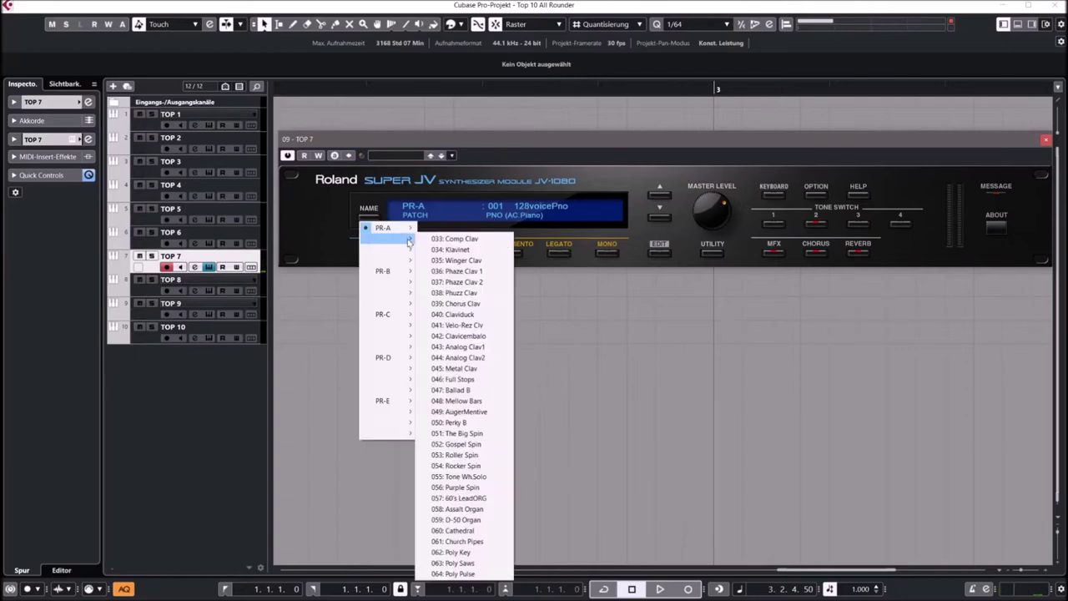
pyautogui.click(456, 273)
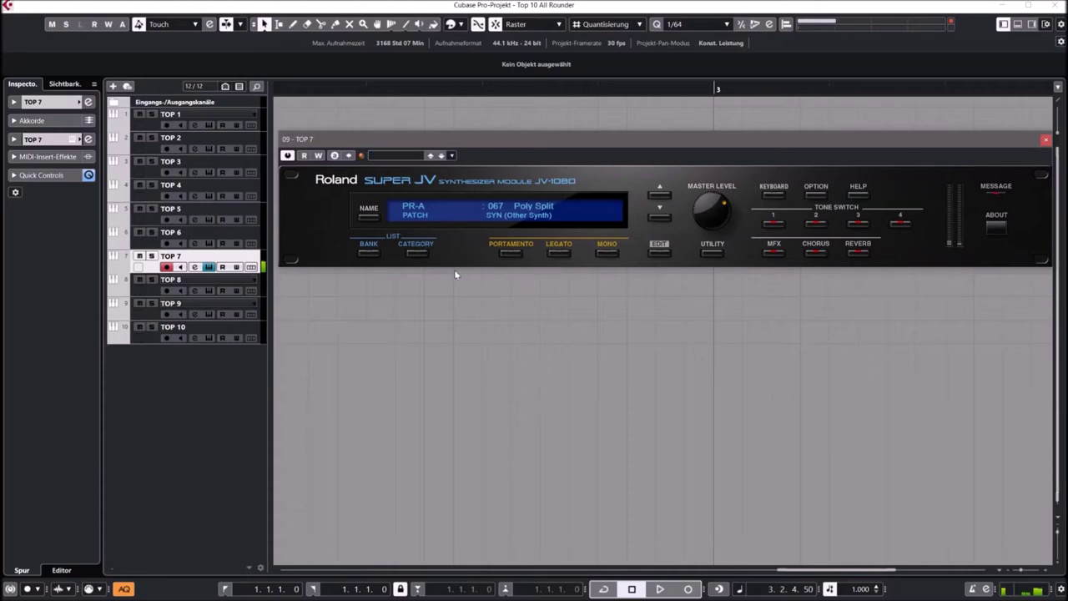
# - Step through the following PR-A patches one by one, from Poly Brass and Stackoid up to D-50 Stack
pyautogui.click(487, 211)
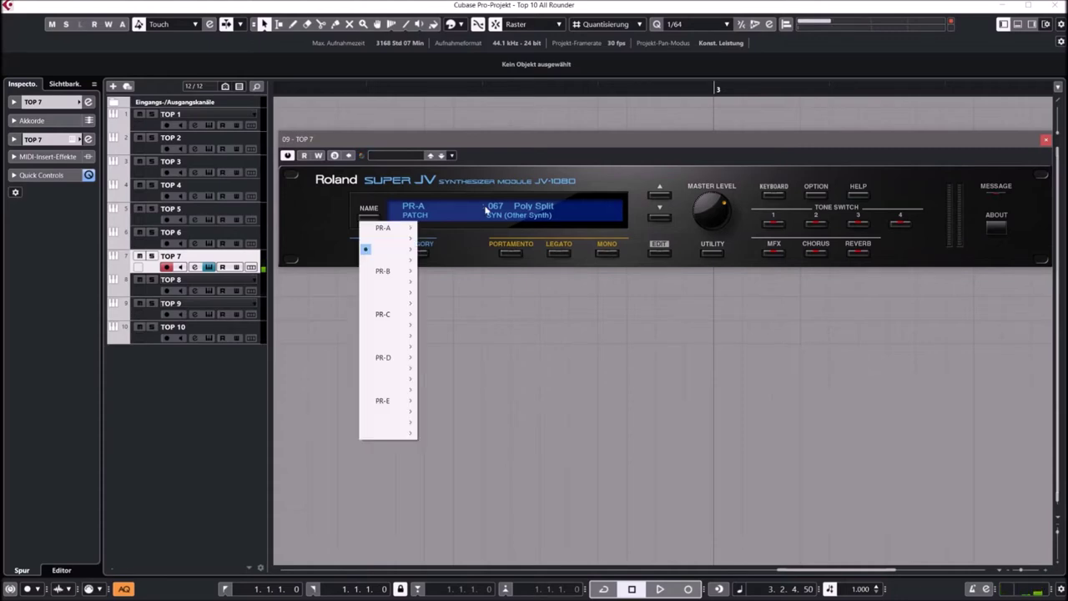
pyautogui.click(655, 218)
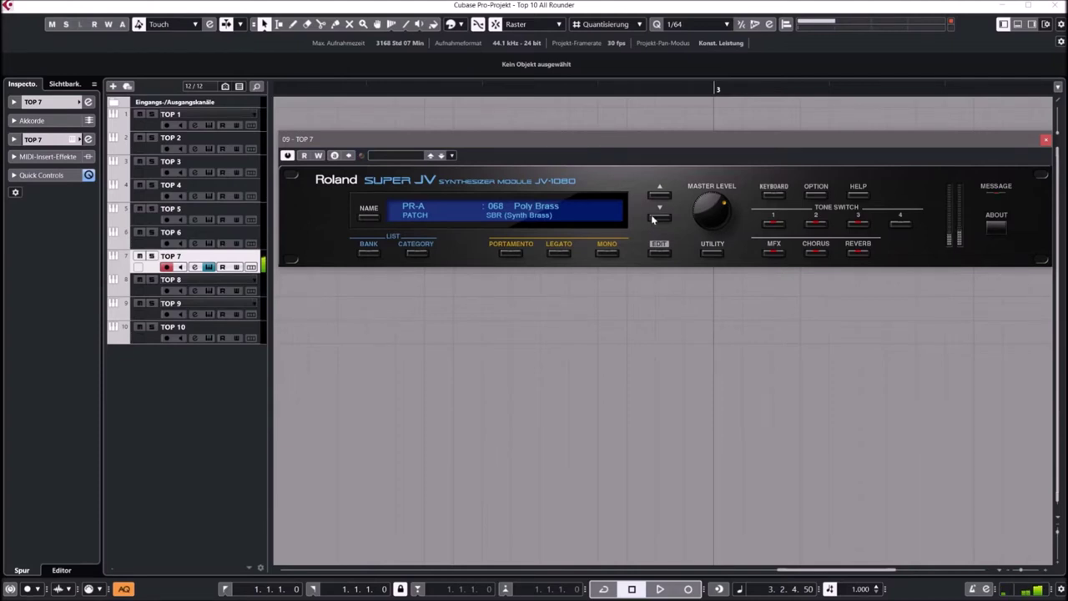
pyautogui.click(656, 217)
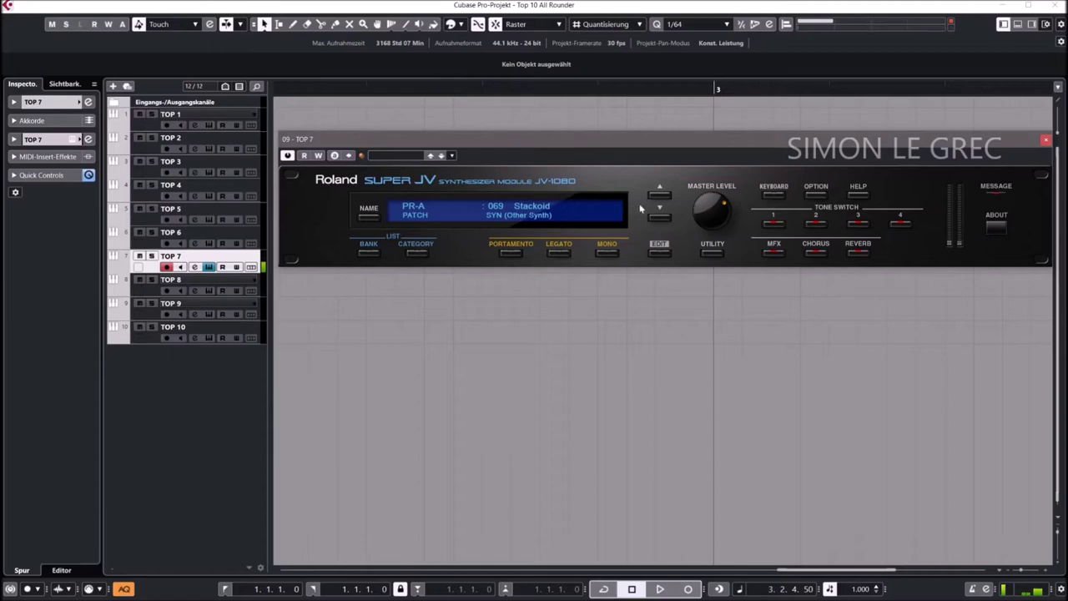
pyautogui.click(659, 218)
pyautogui.click(665, 220)
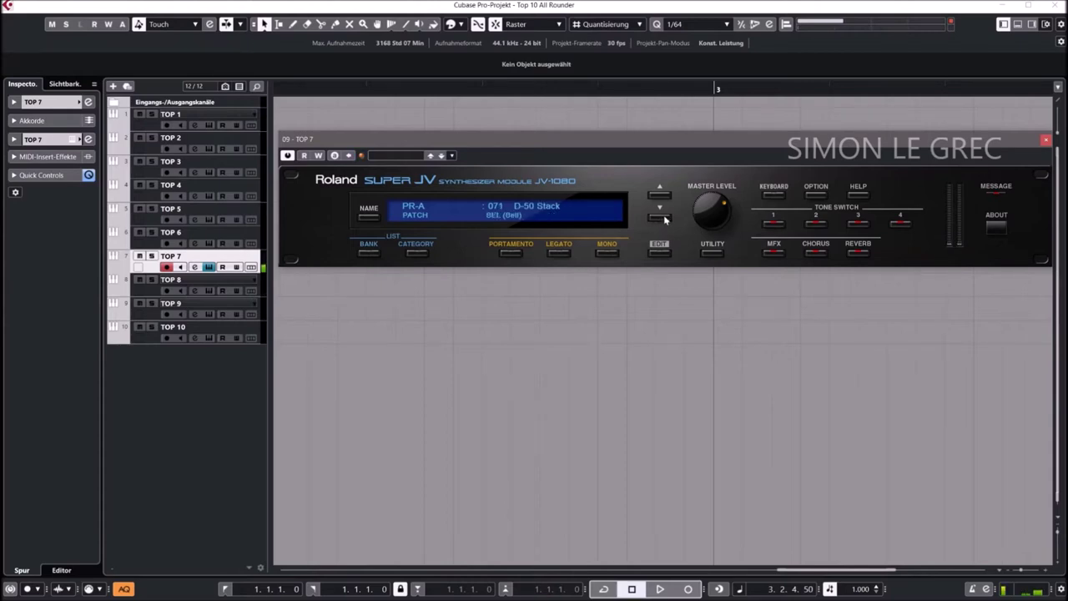
# - Audition the bass patches of the PR-B bank in order, from 009 Pick Bass and Hip Bass up to 014 Nylon Bass
pyautogui.click(534, 205)
pyautogui.moveTo(400, 251)
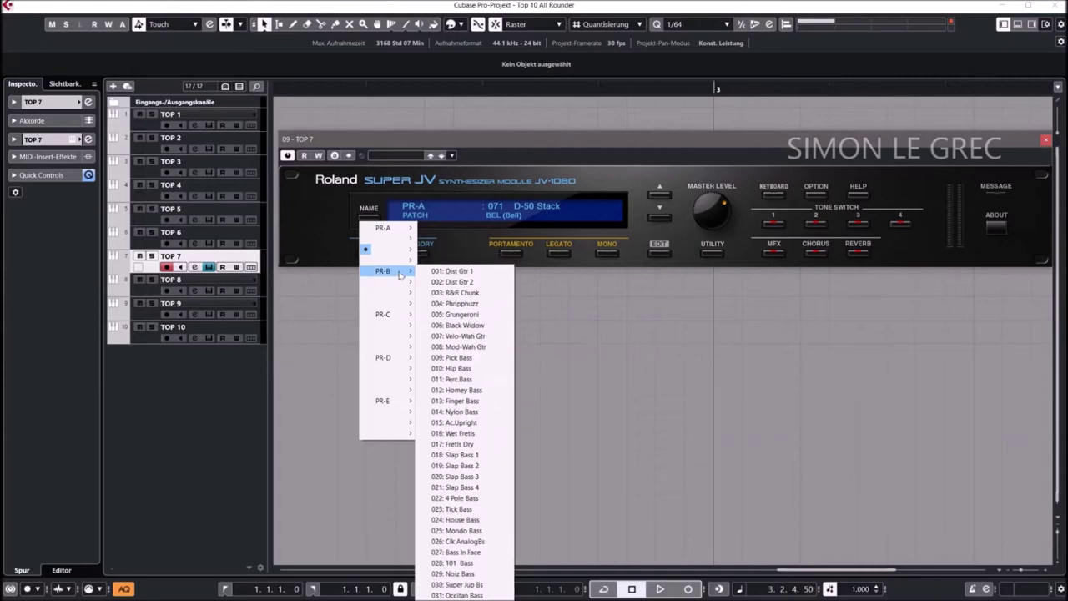
pyautogui.click(455, 346)
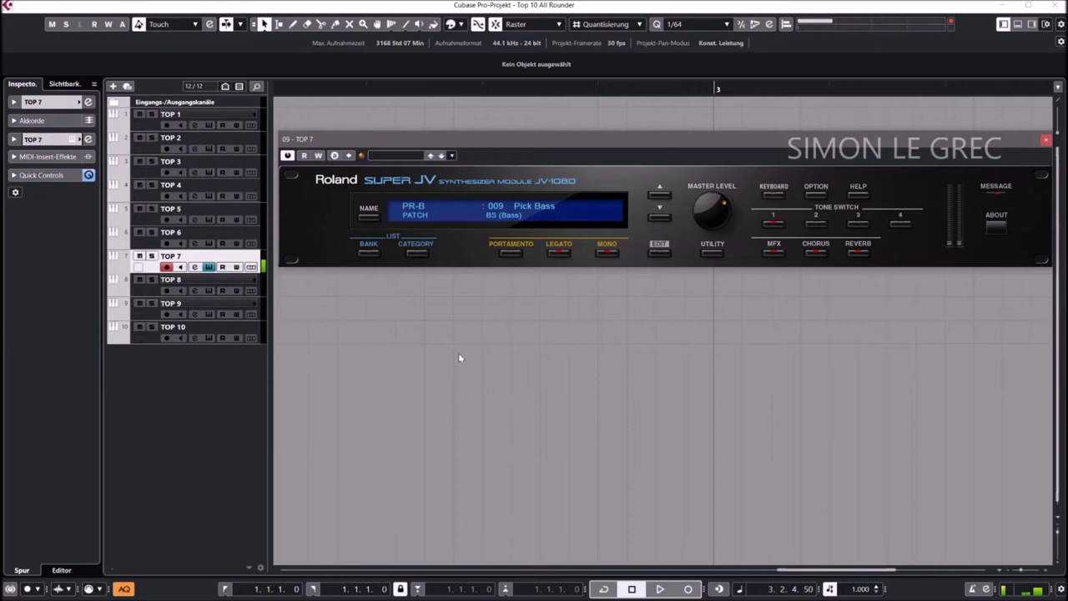
pyautogui.click(660, 218)
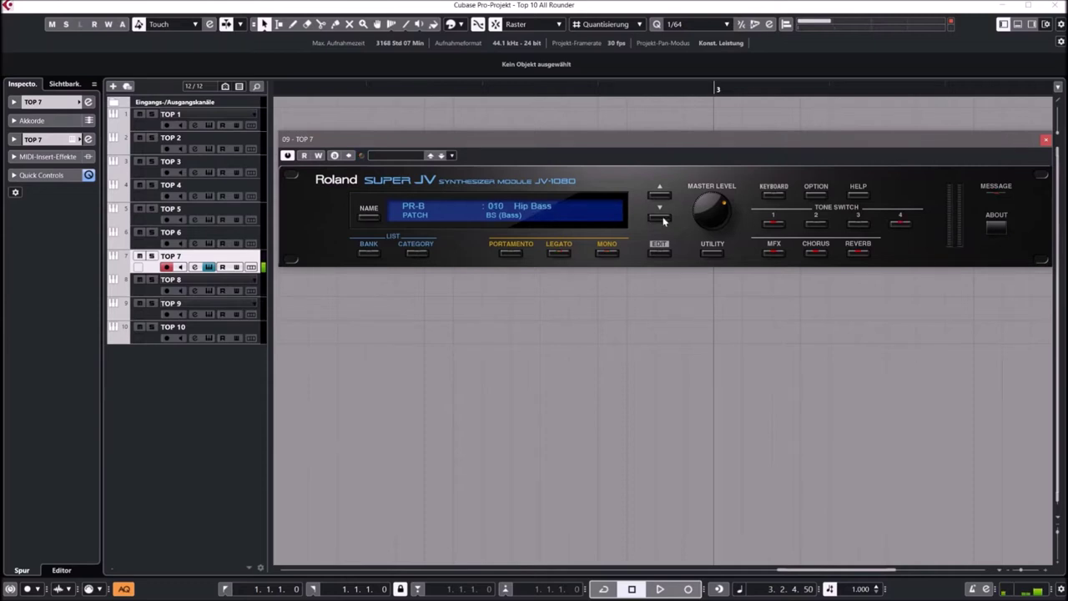
pyautogui.click(661, 219)
pyautogui.click(661, 218)
pyautogui.click(661, 218)
pyautogui.click(661, 219)
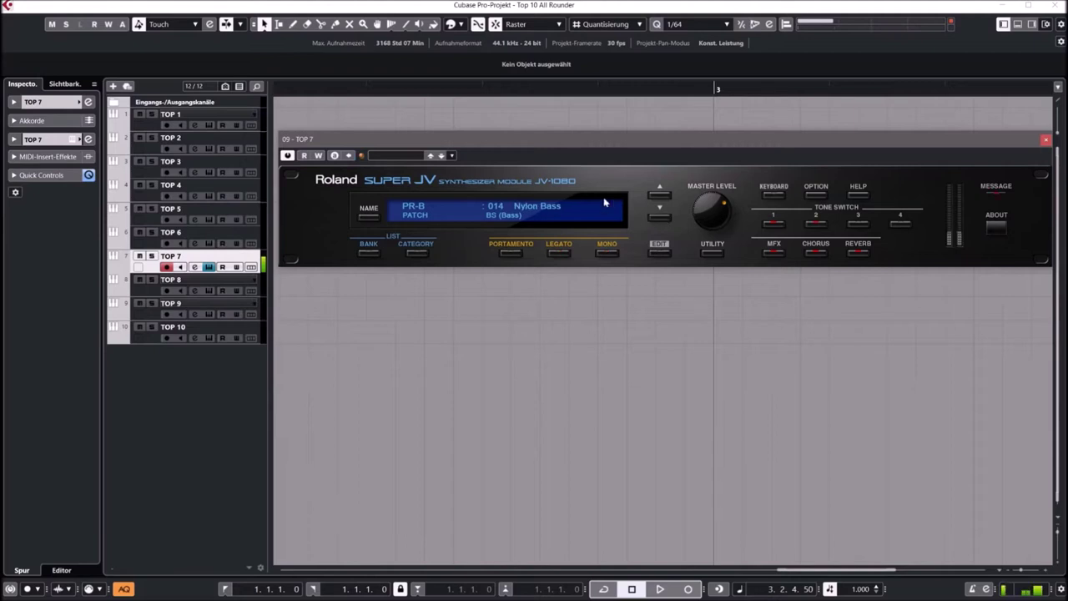
# - Audition the flute patches VOX Flute, Air Lead and Pan Pipes from the PR-B bank
pyautogui.click(540, 211)
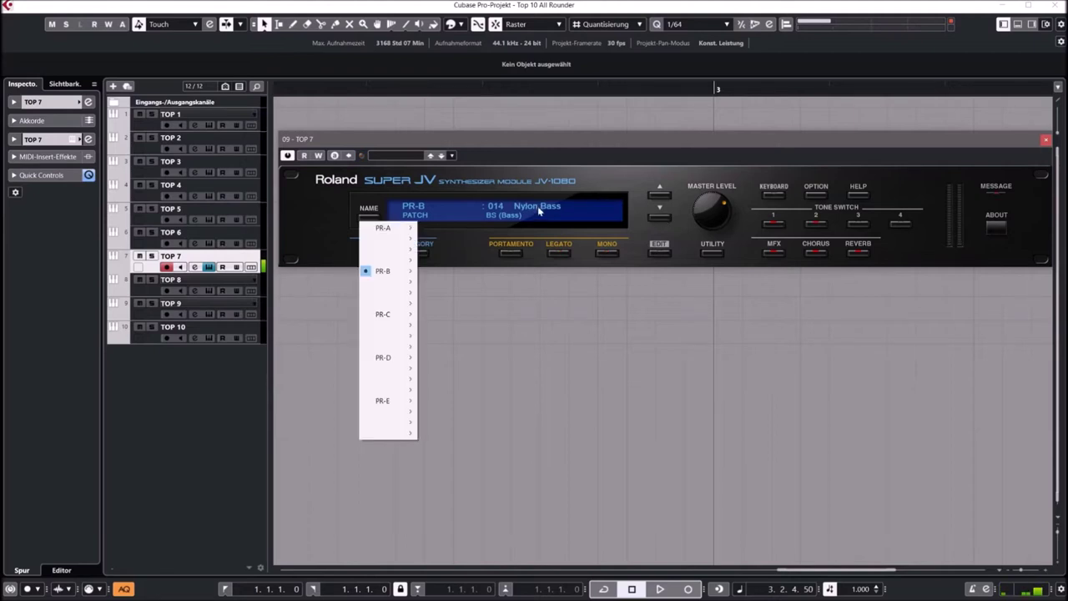
pyautogui.moveTo(388, 272)
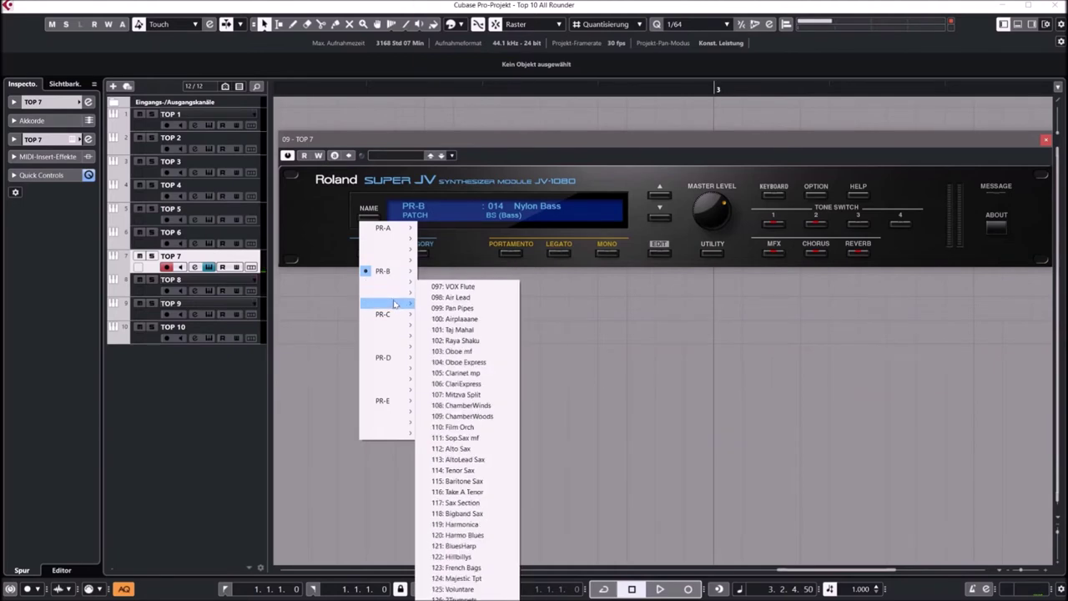
pyautogui.click(448, 288)
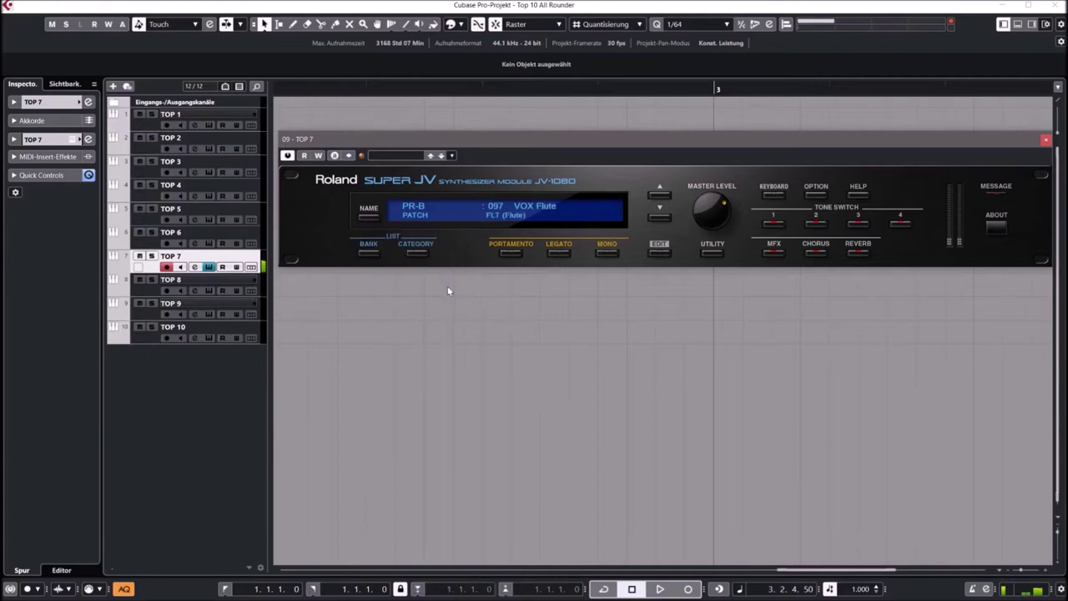
pyautogui.click(661, 218)
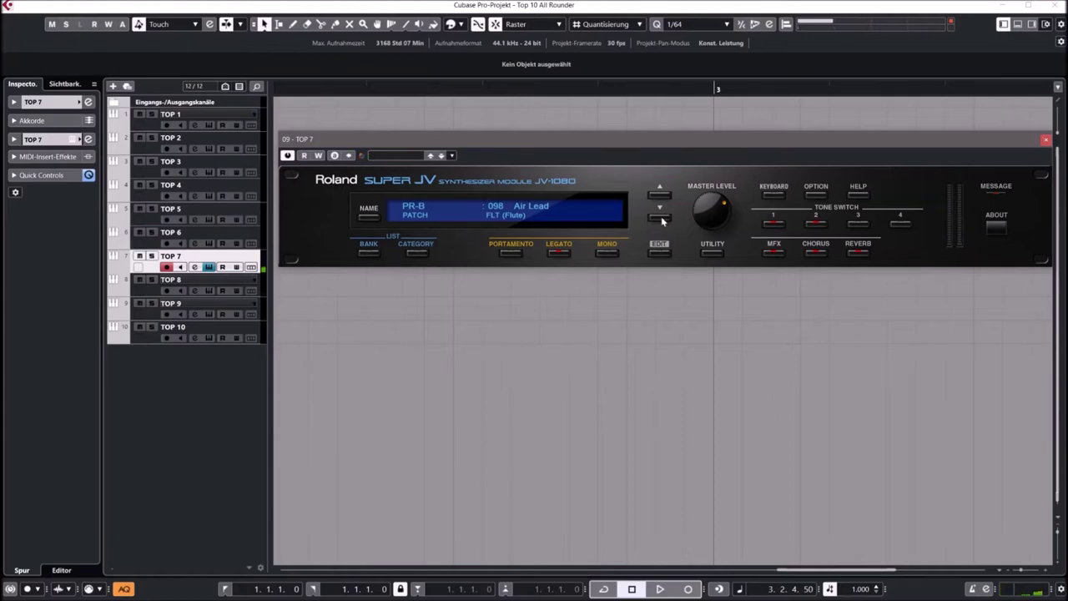
pyautogui.click(660, 218)
# - Audition the brass patches of the PR-C bank in order, from 004 Brass Sect up to 007 Noble Horns
pyautogui.click(368, 216)
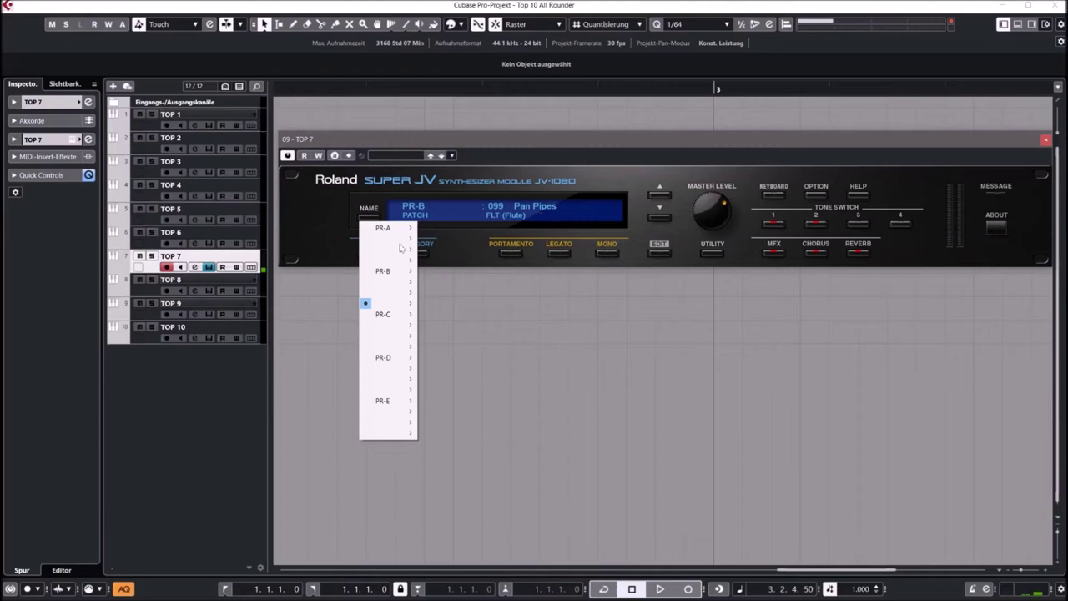
pyautogui.moveTo(399, 294)
pyautogui.click(459, 320)
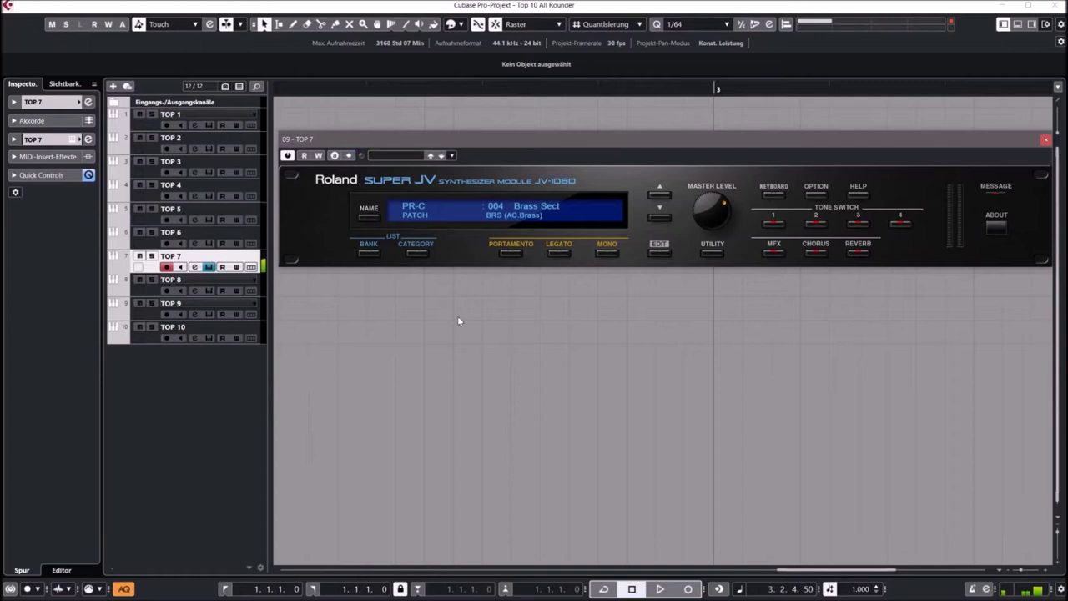
pyautogui.click(660, 219)
pyautogui.click(661, 219)
pyautogui.click(660, 219)
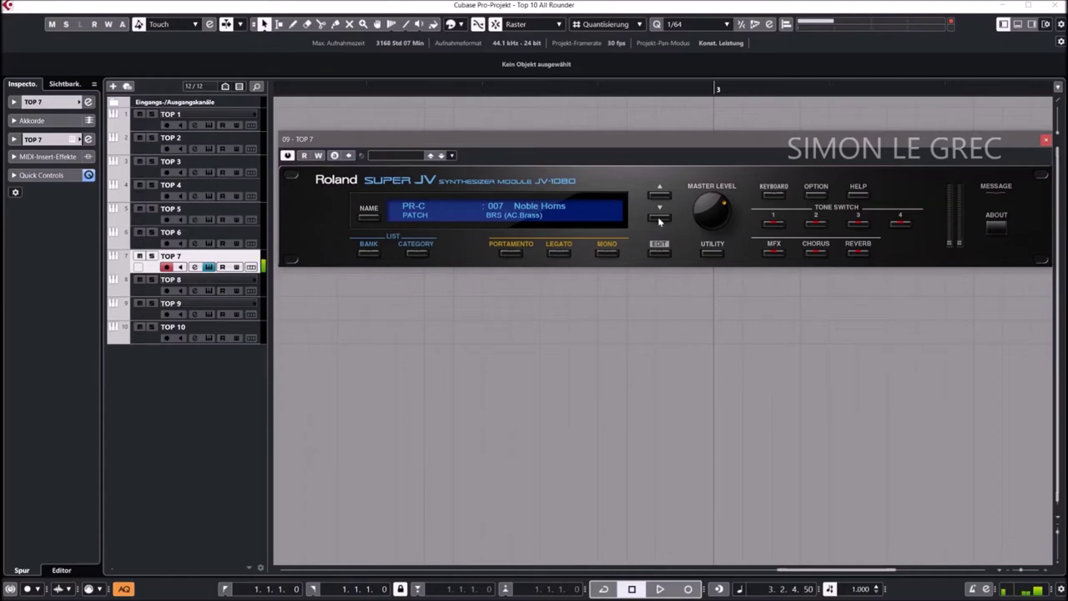
# - Audition the PR-C pad and string patches in order, from 056 JUNO Strings through Gigantalog, PWM Strings and ORBit Pad to 061 Deep Strings
pyautogui.click(546, 209)
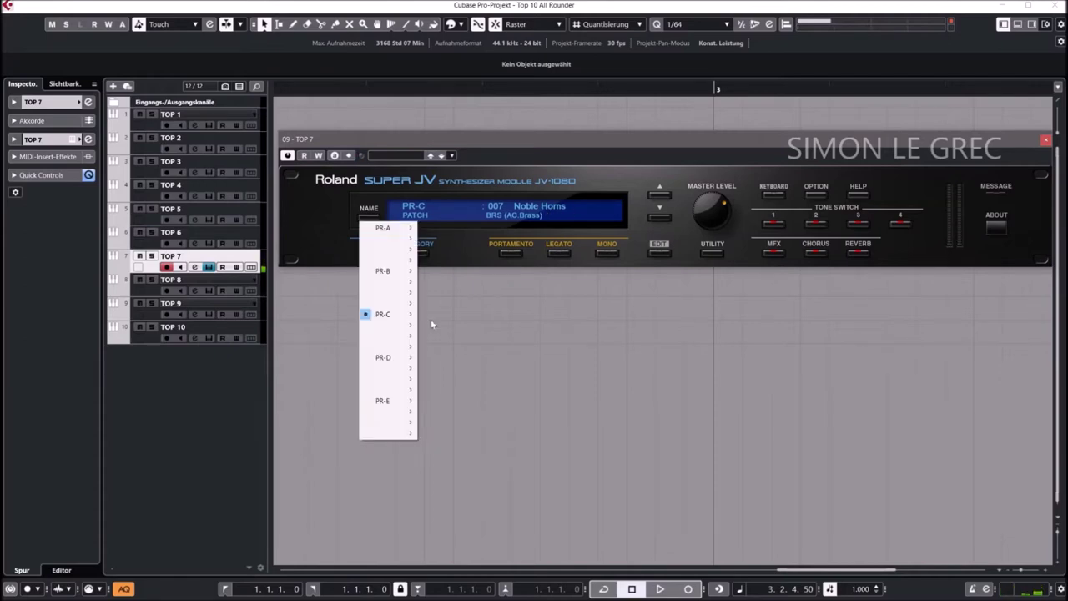
pyautogui.moveTo(407, 324)
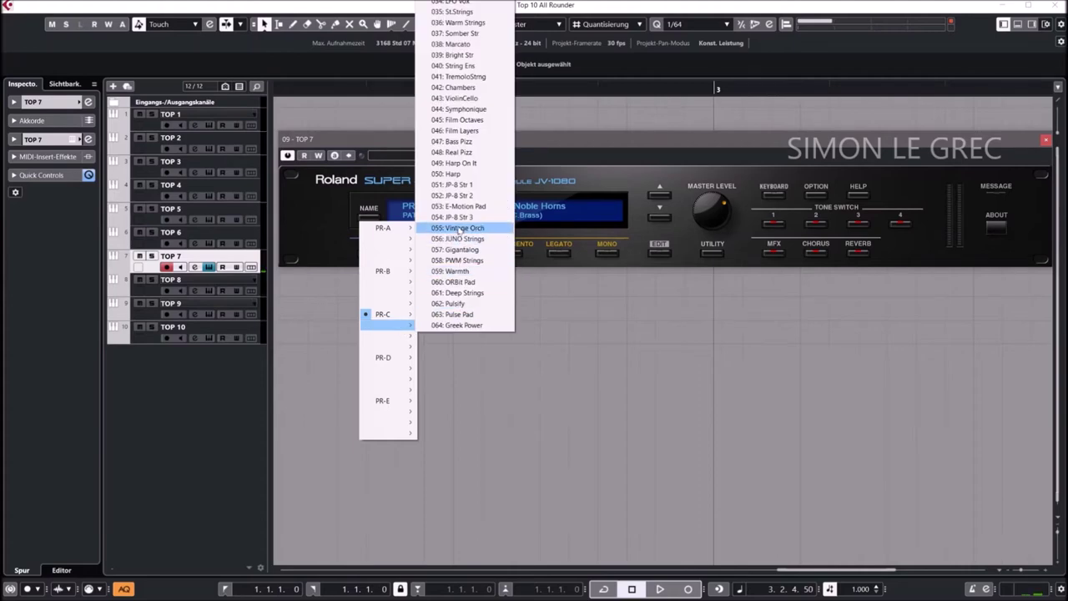
pyautogui.click(455, 239)
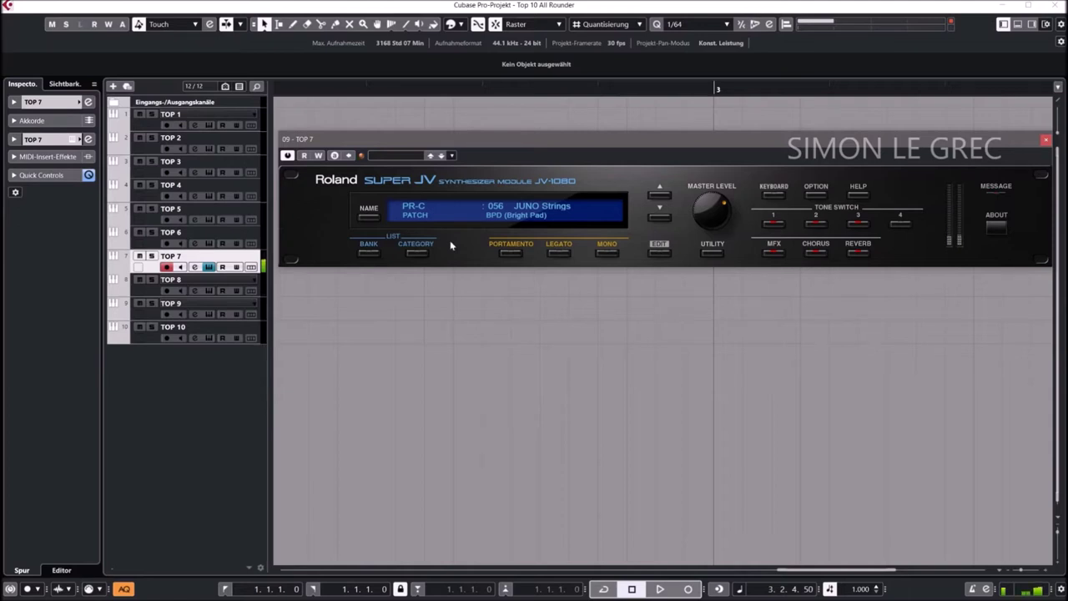
pyautogui.click(660, 218)
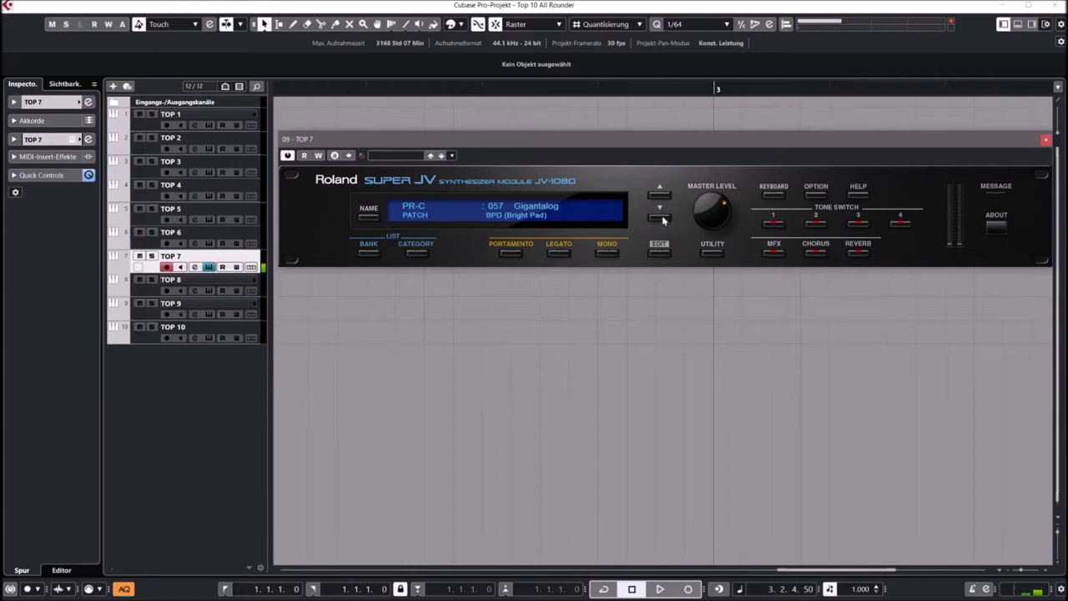
pyautogui.click(661, 218)
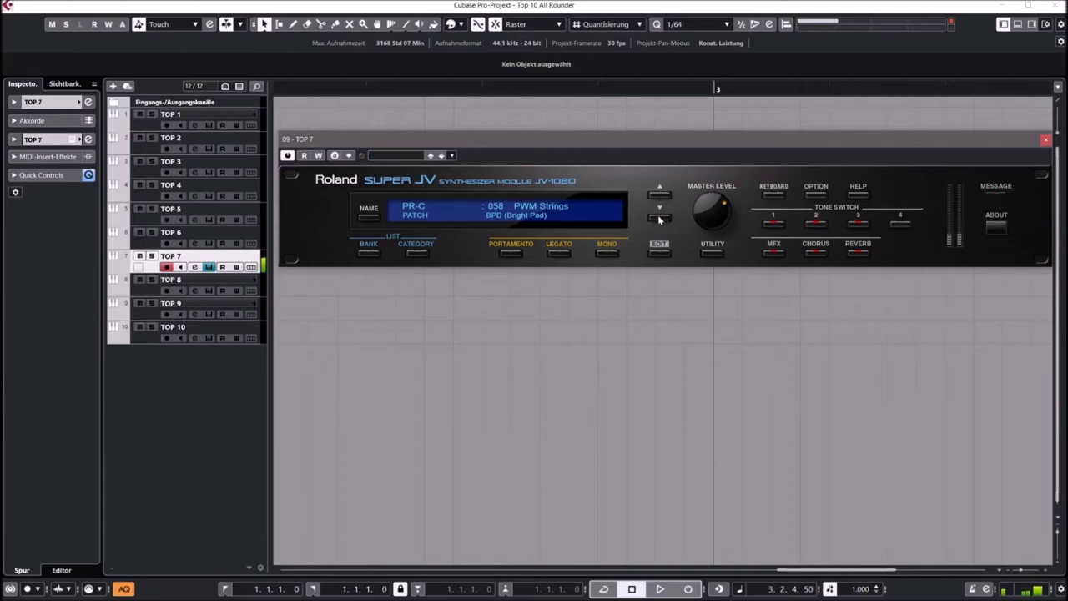
pyautogui.click(660, 219)
pyautogui.click(659, 217)
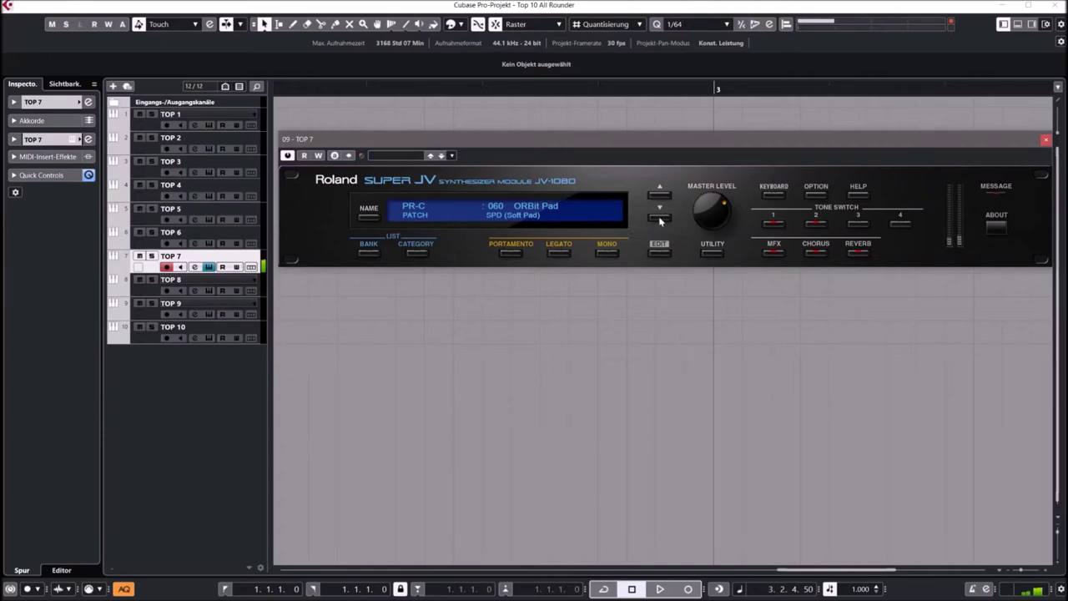
pyautogui.click(659, 218)
# - Load the 106 Dyno Toms percussion patch from the PR-C bank to audition it
pyautogui.click(498, 209)
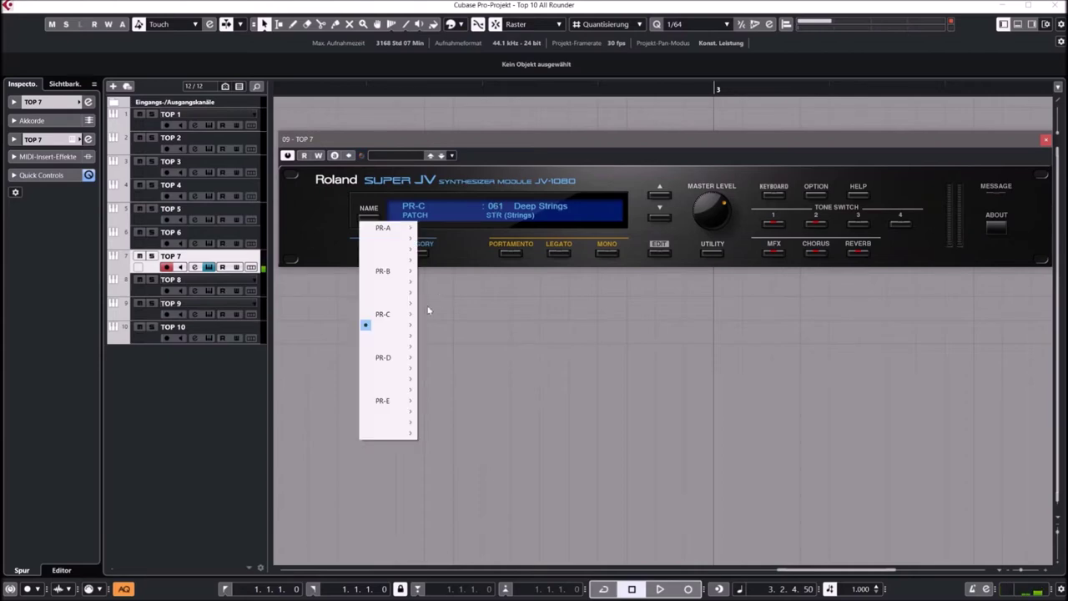
pyautogui.moveTo(396, 337)
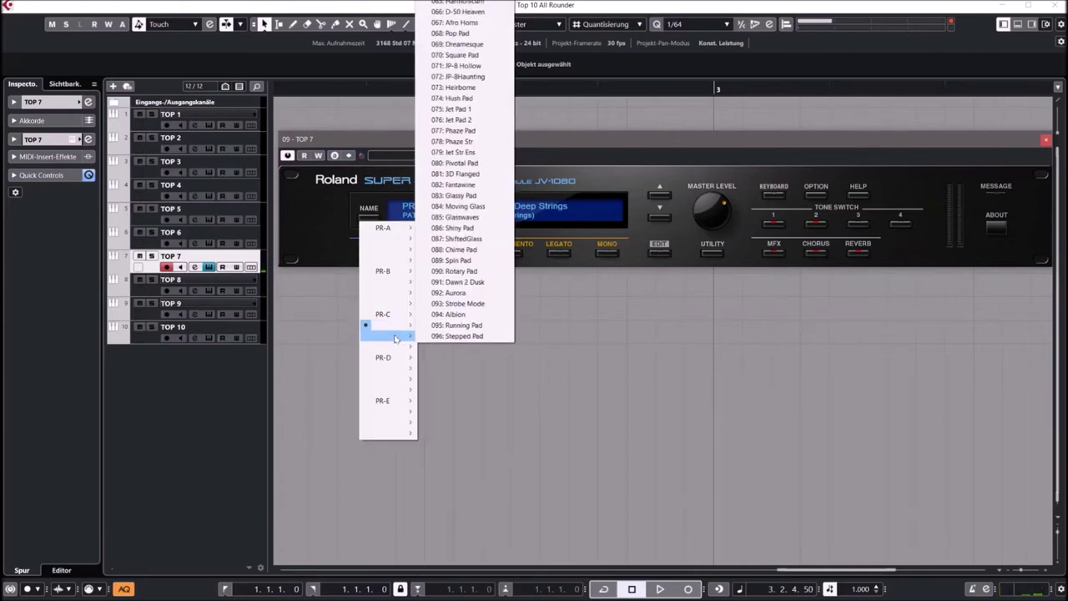
pyautogui.moveTo(382, 357)
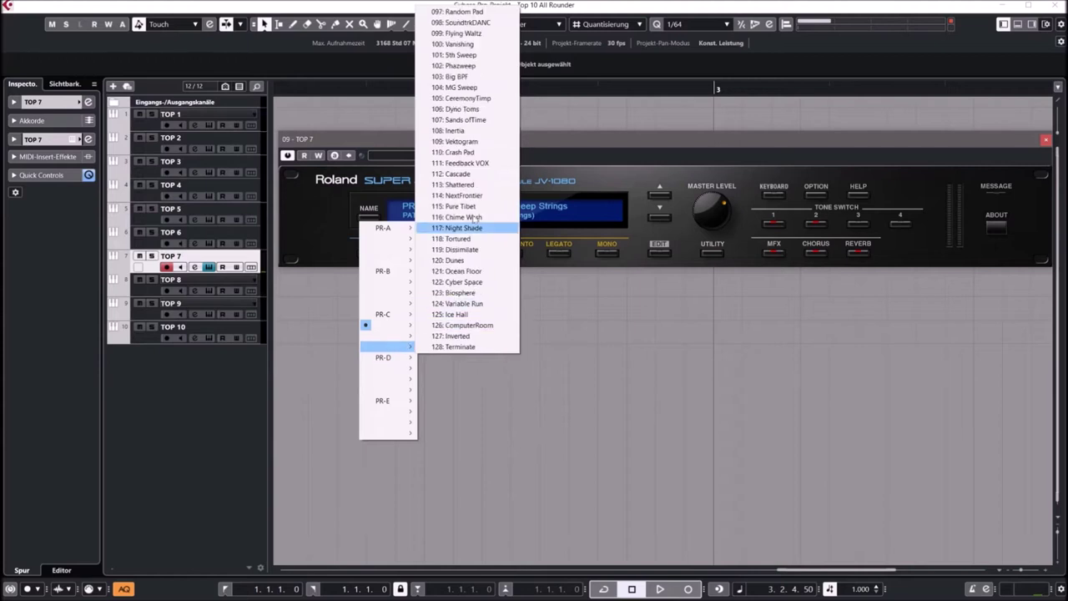
pyautogui.click(448, 117)
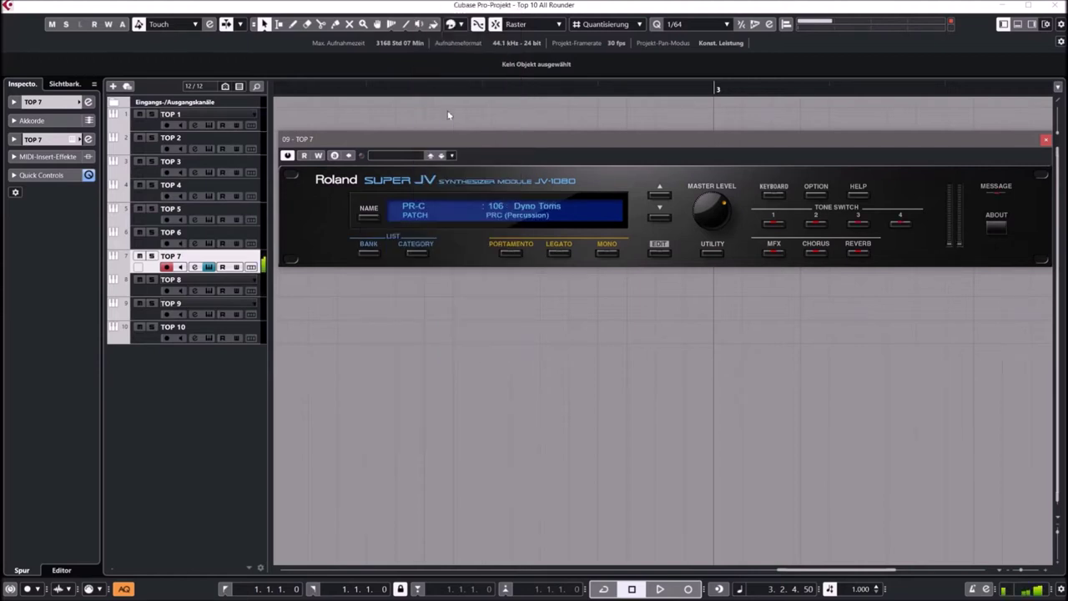
# - Audition two more PR-C effects patches starting with 107 Sands ofTime, and the PR-E drum sets PopDrumSet 1 and PopDrumSet 2
pyautogui.click(659, 218)
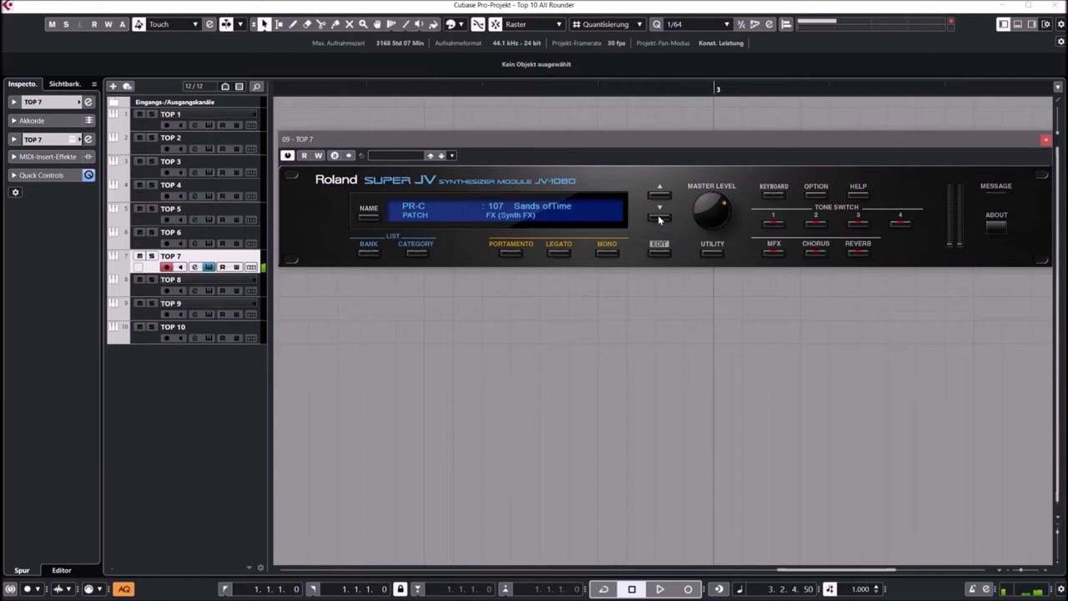
pyautogui.click(660, 218)
pyautogui.click(484, 213)
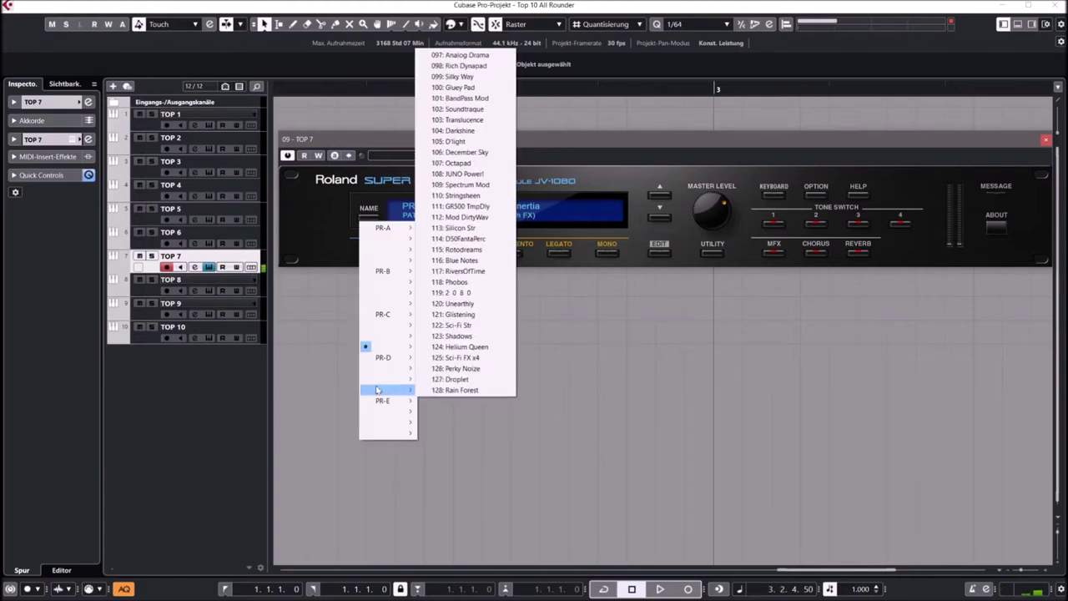
pyautogui.moveTo(382, 401)
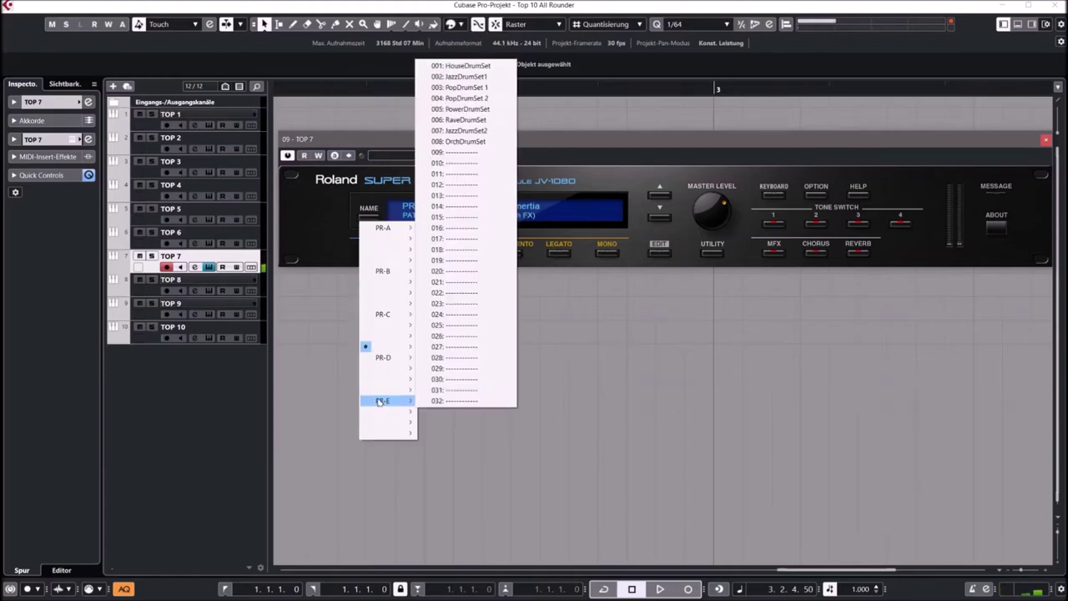
pyautogui.click(455, 87)
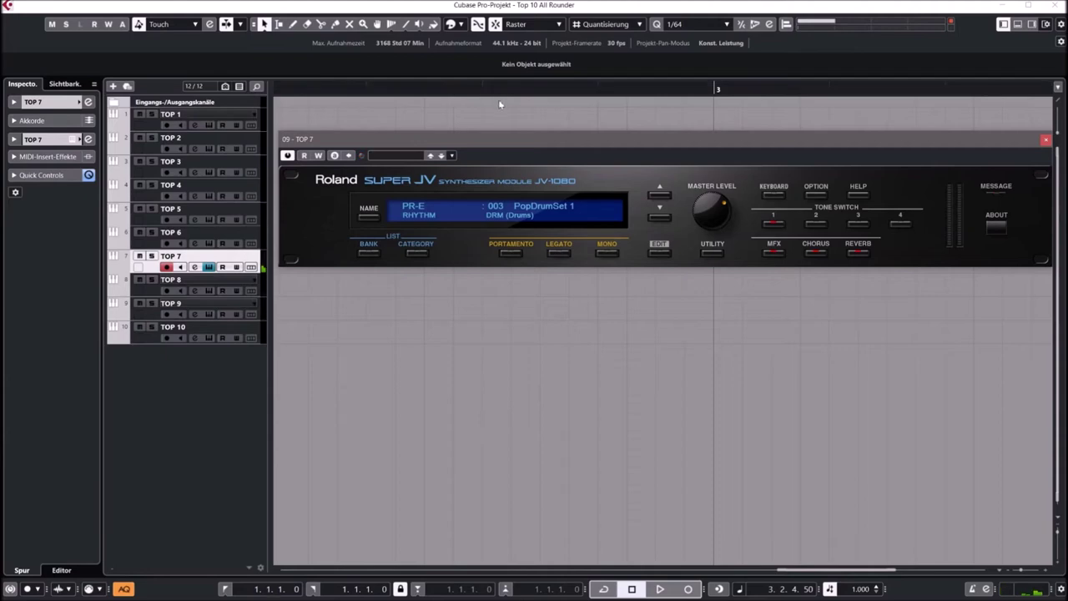
pyautogui.click(658, 220)
# - Switch from the TOP 7 instrument to HALion Sonic 3 on track TOP 6 and load the preset 1 to 3 Lone Fingers (x2)
pyautogui.click(1046, 139)
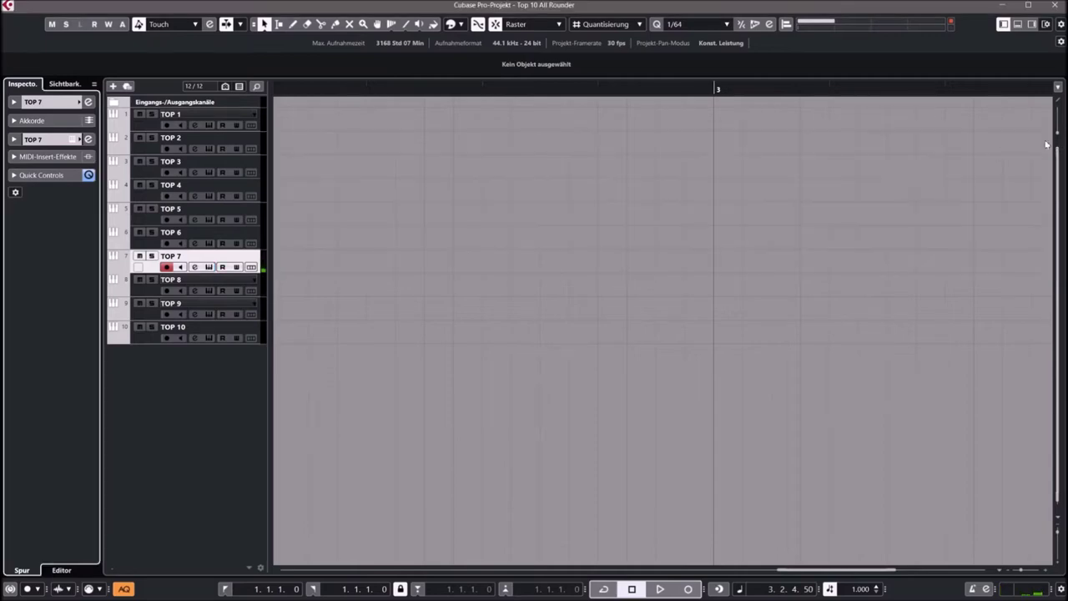
pyautogui.click(191, 239)
pyautogui.click(88, 138)
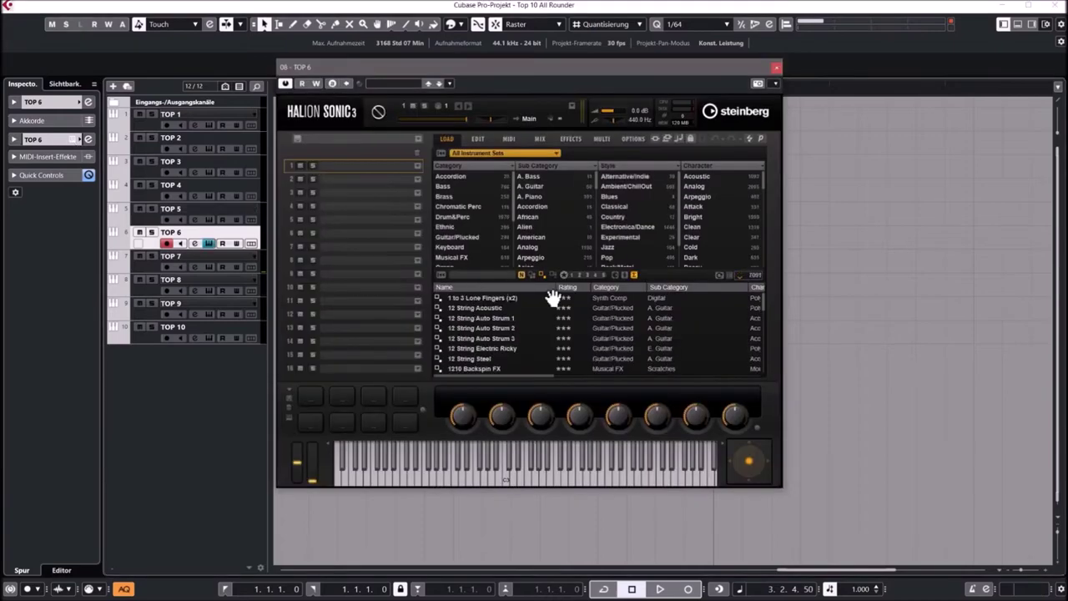
pyautogui.doubleClick(482, 299)
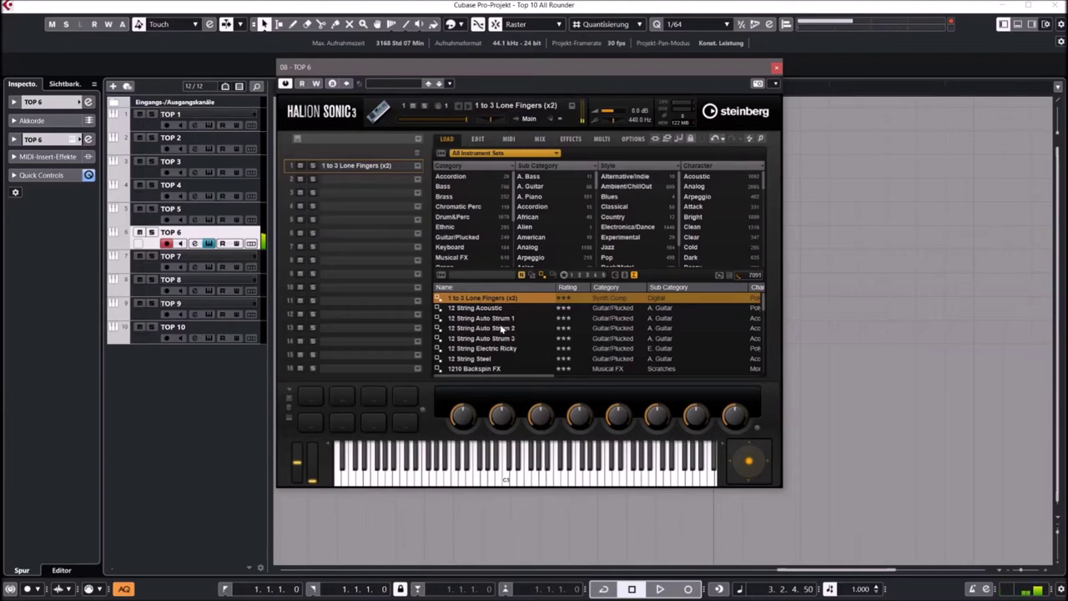
# - Look through the installed HALion Sonic instrument sets and return to the presets of all sets
pyautogui.click(478, 156)
pyautogui.moveTo(761, 244); pyautogui.dragTo(754, 184)
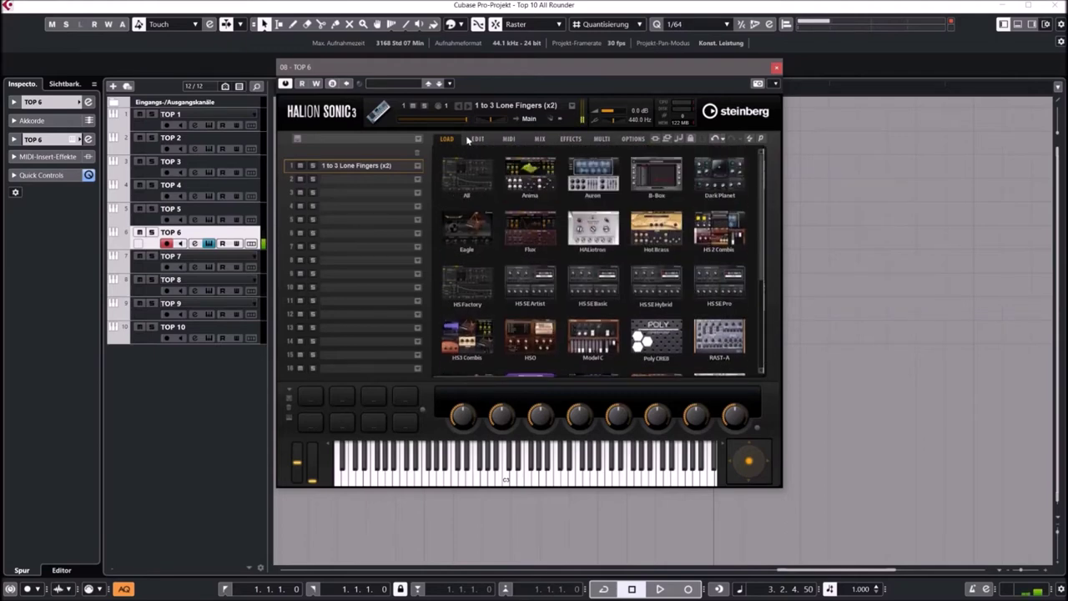
pyautogui.click(458, 167)
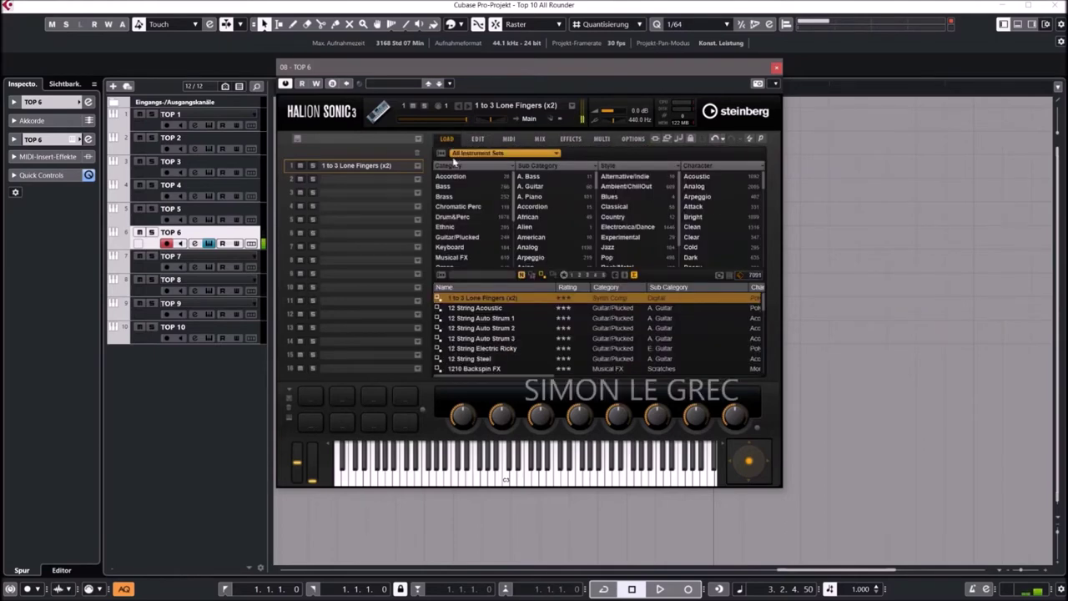
# - Audition the guitar presets 12 String Acoustic, 12 String Auto Strum 1 and 12 String Electric Ricky
pyautogui.click(477, 309)
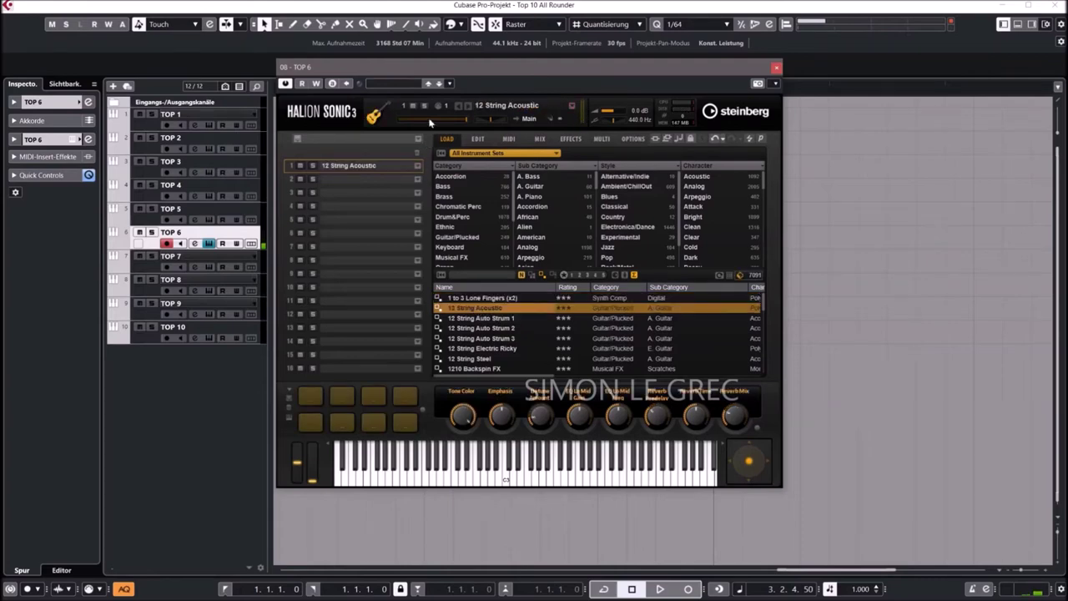
pyautogui.moveTo(435, 68); pyautogui.dragTo(488, 70)
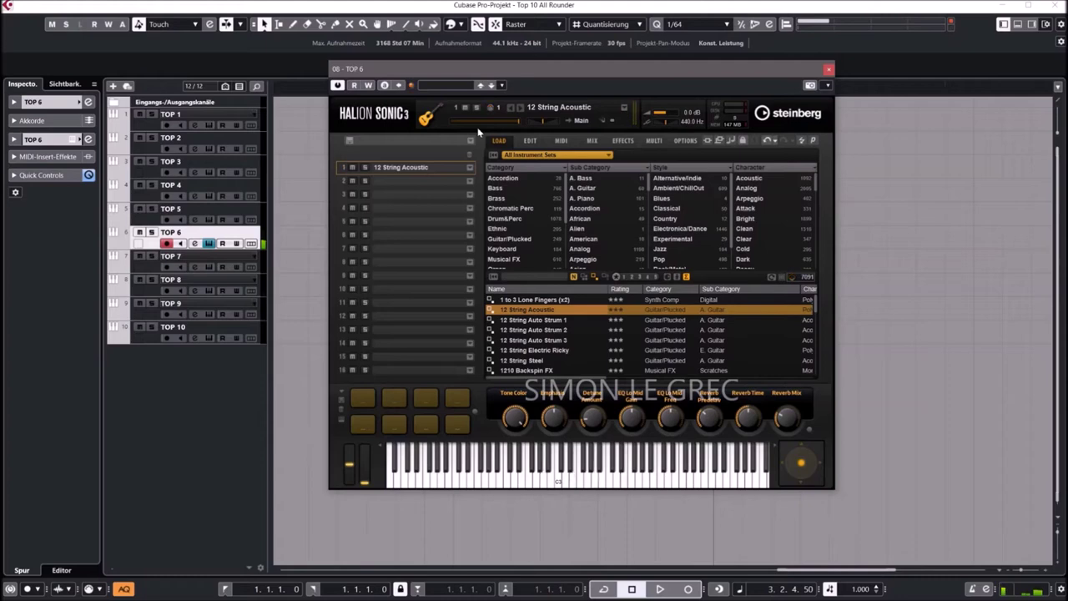
pyautogui.click(524, 322)
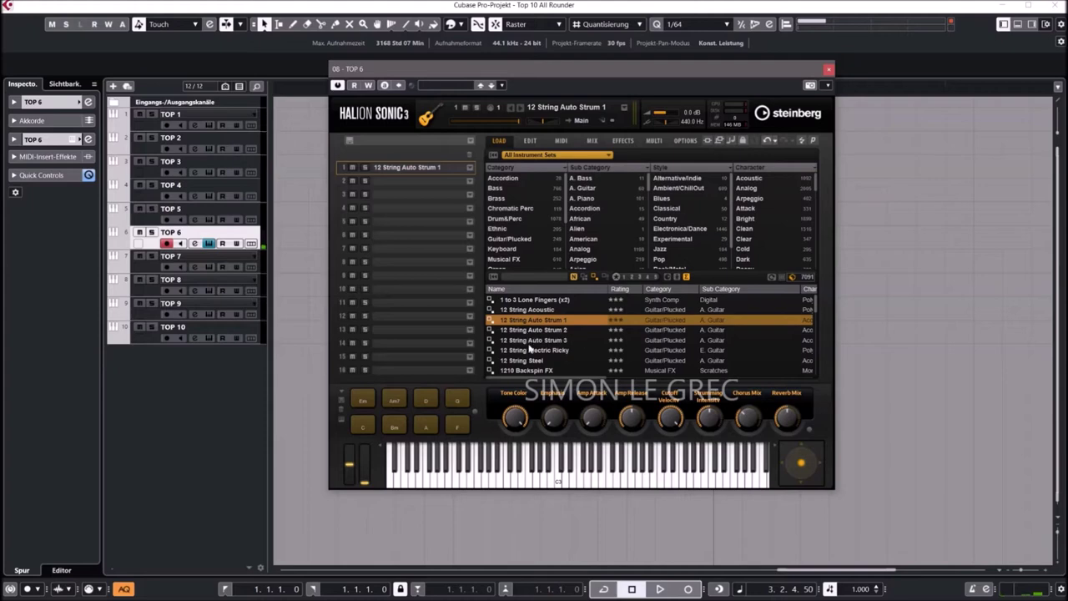
pyautogui.click(530, 351)
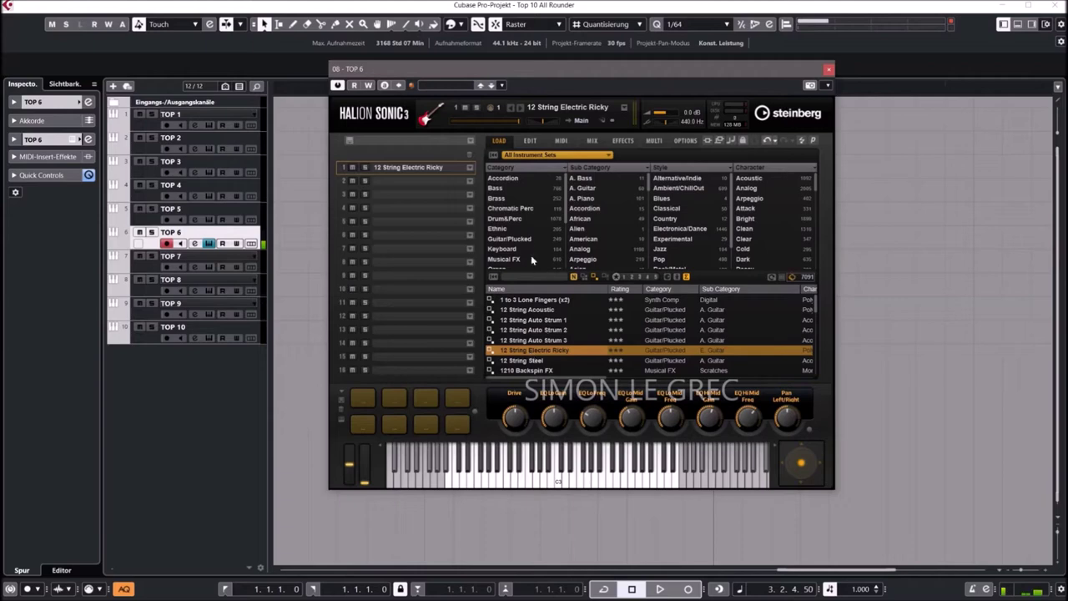
# - Filter the presets to Bass and audition 1L-Acid Pulser-LITE, 1L-Big and Fat Pulser and 1L-Hollow Man Pulser
pyautogui.click(497, 191)
pyautogui.doubleClick(529, 320)
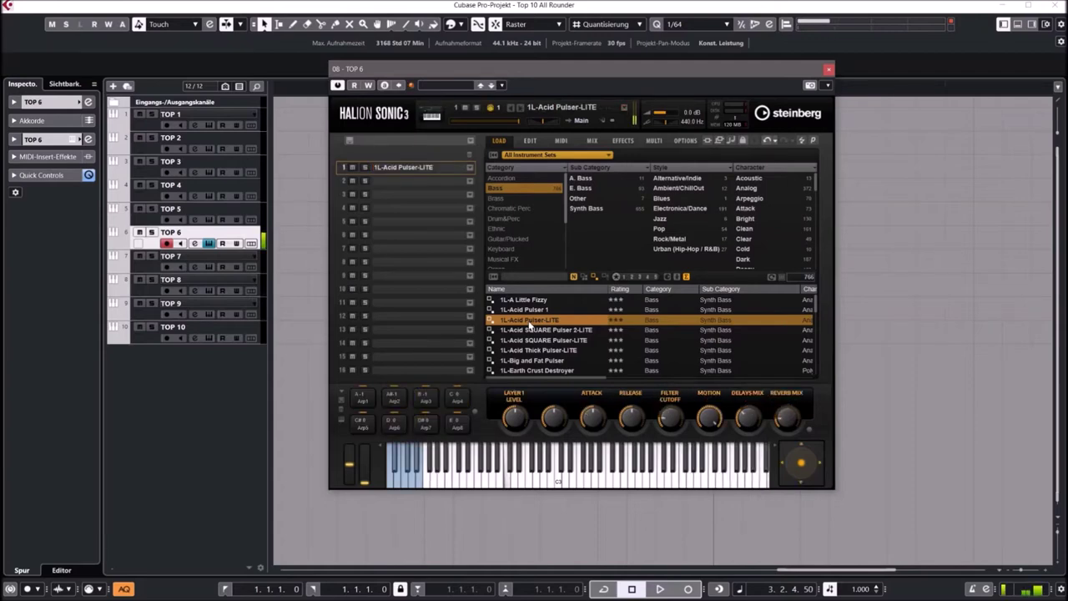
pyautogui.scroll(-2, 534, 327)
pyautogui.doubleClick(535, 322)
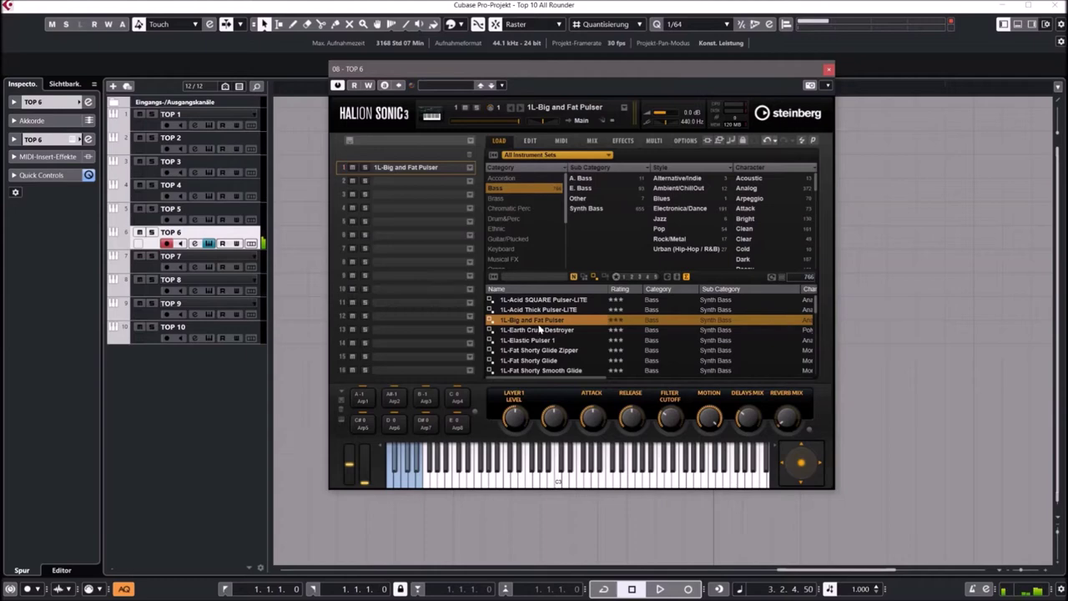
pyautogui.scroll(-2, 540, 330)
pyautogui.click(541, 340)
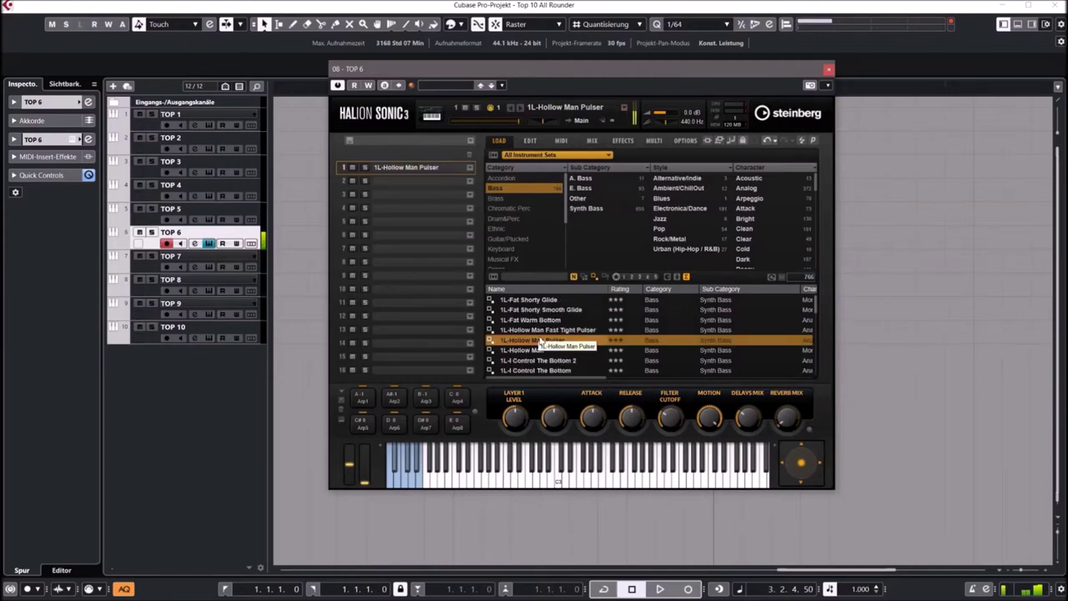
# - Filter the presets to Brass and audition Action Section, Analog Brass Pad and Analog Power Brass
pyautogui.click(502, 199)
pyautogui.doubleClick(516, 313)
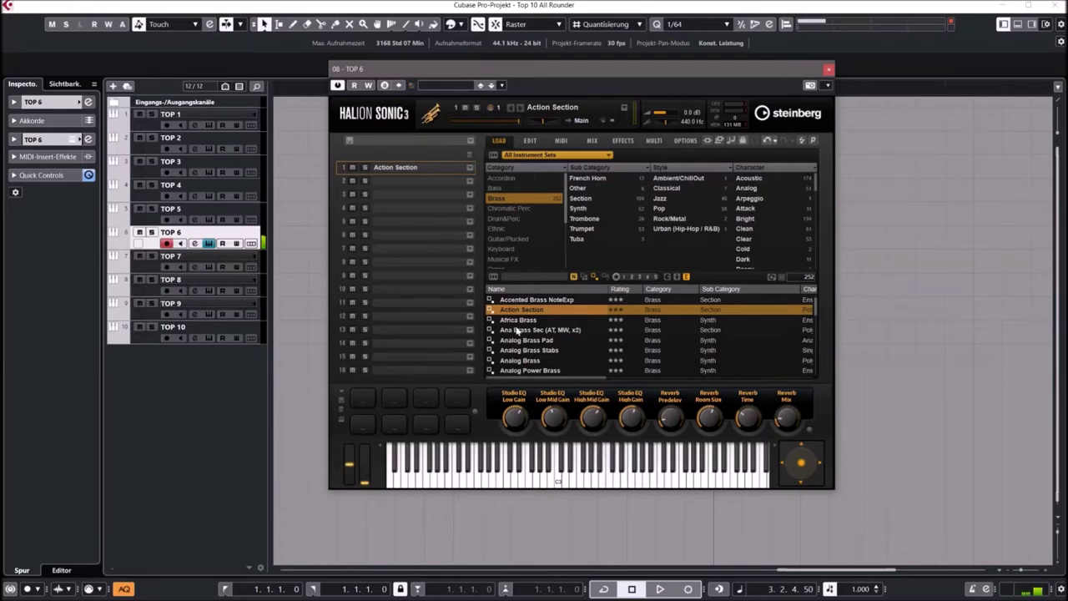
pyautogui.doubleClick(520, 341)
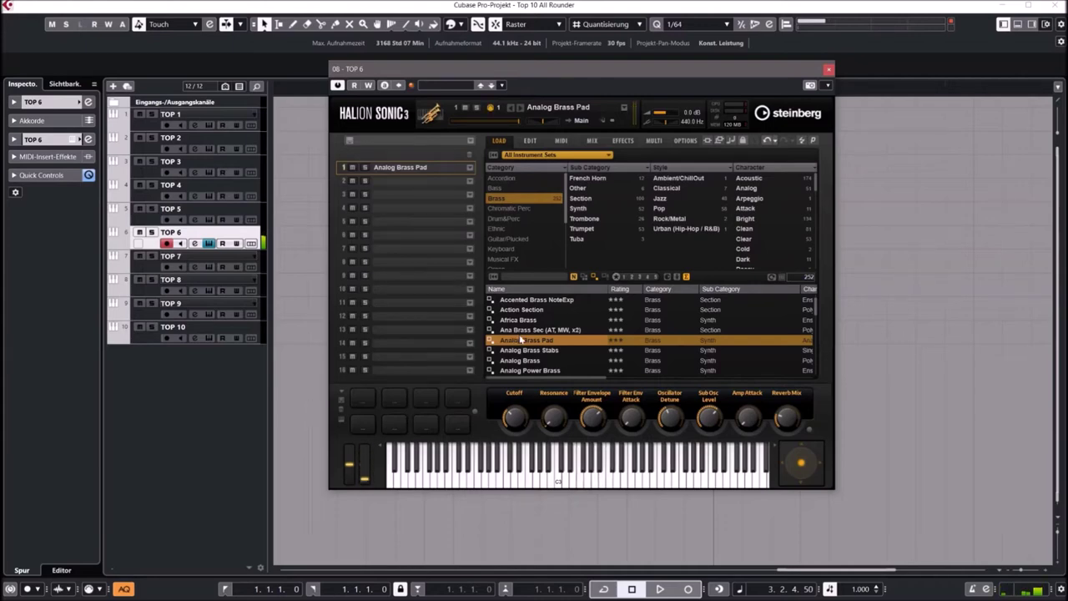
pyautogui.scroll(-2, 525, 338)
pyautogui.click(522, 330)
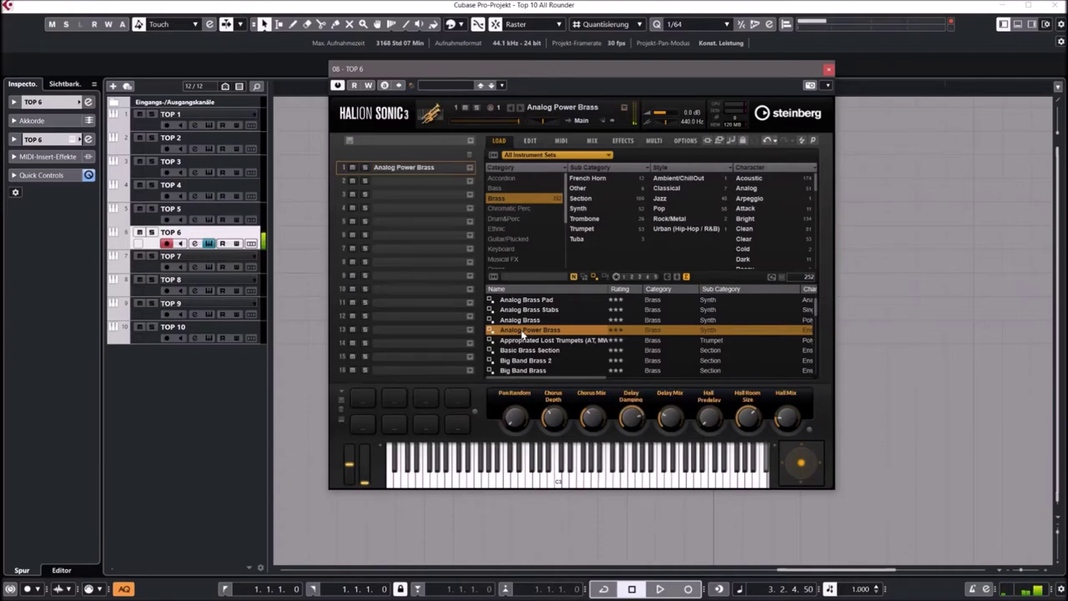
# - Filter the presets to Chromatic Perc and audition the bell sounds Asian Temple Bells, Bells Spin Down and Big Dark Bell
pyautogui.click(503, 209)
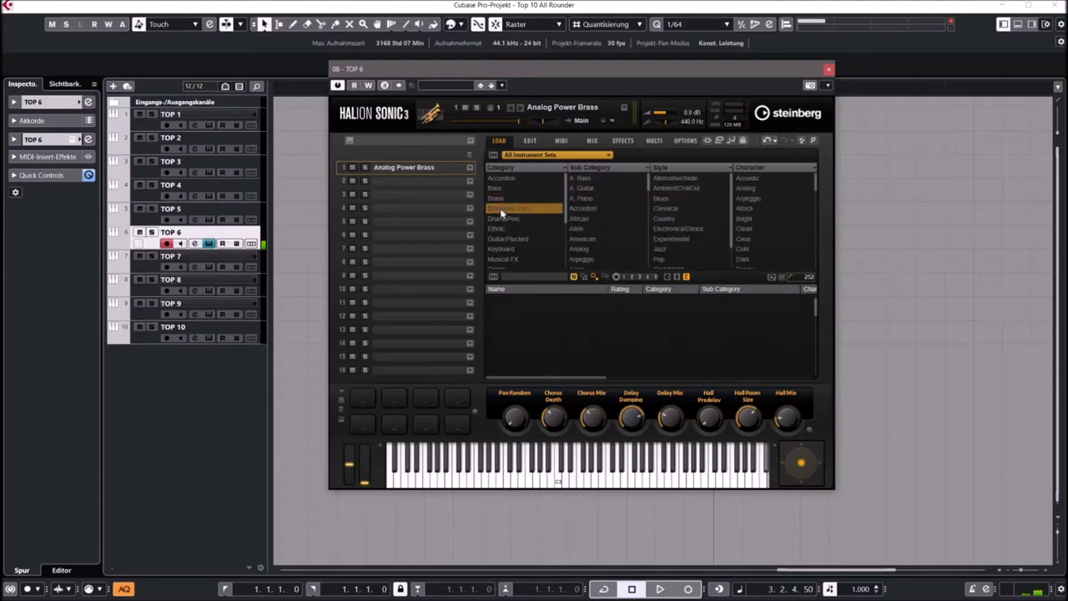
pyautogui.click(523, 331)
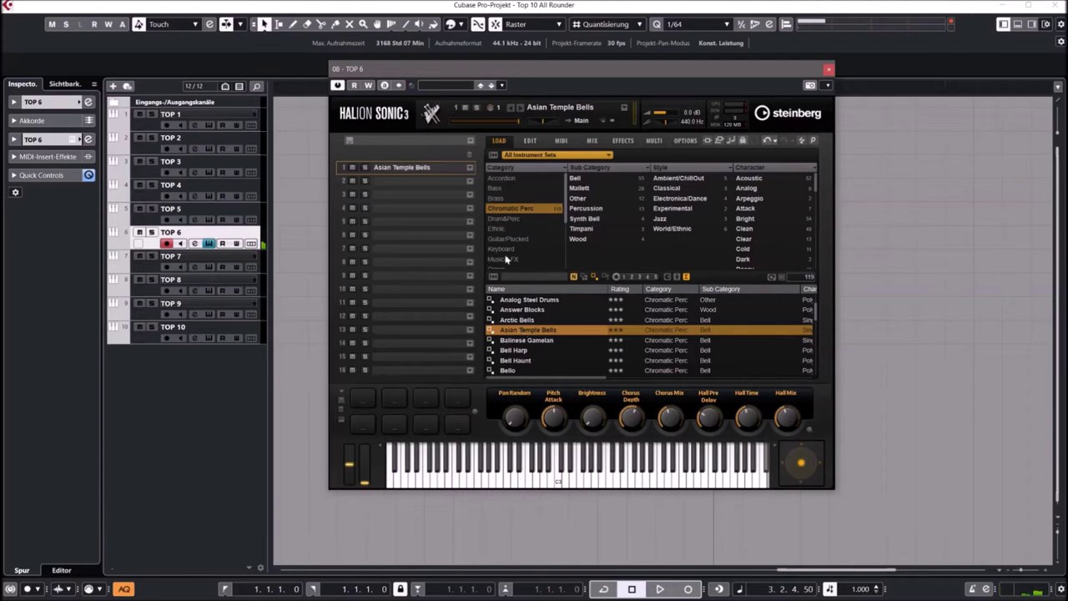
pyautogui.scroll(-2, 518, 334)
pyautogui.click(519, 332)
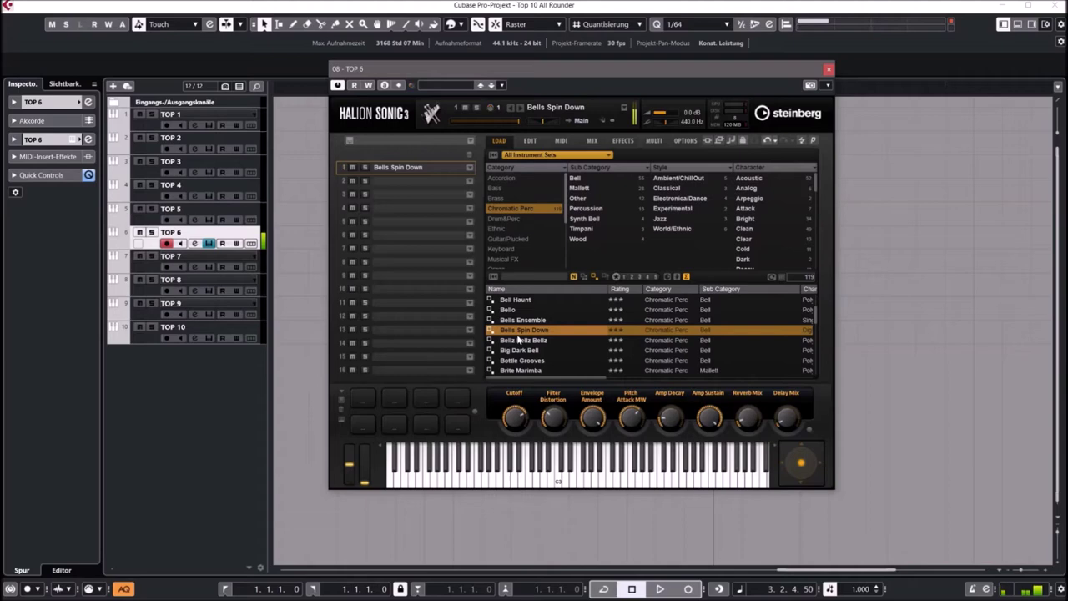
pyautogui.click(517, 353)
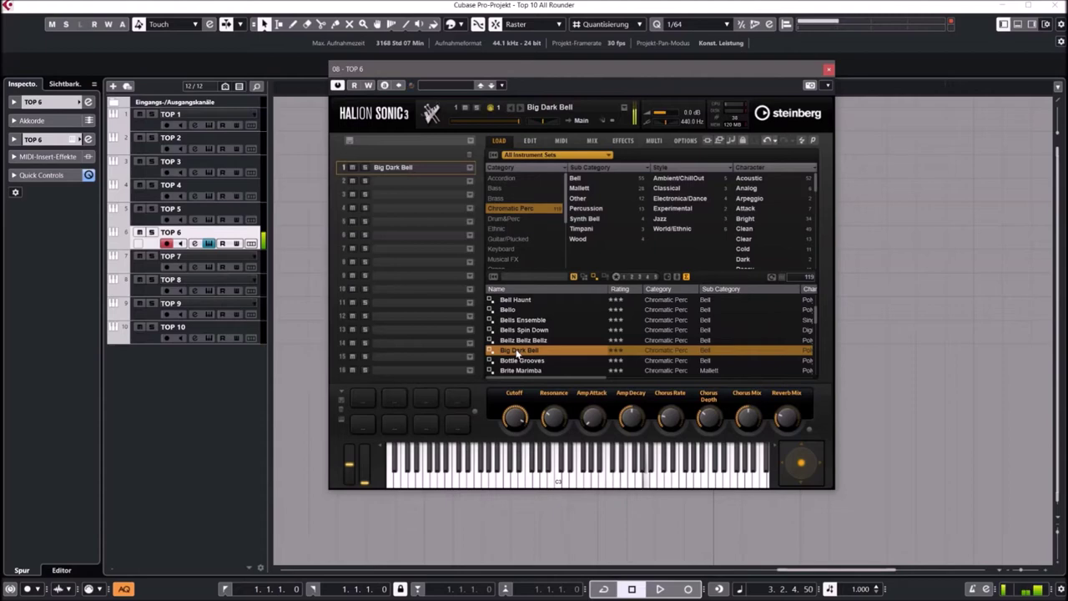
# - Audition the mallet presets Brite Marimba and FM Marimba from the Chromatic Perc category
pyautogui.scroll(-2, 535, 347)
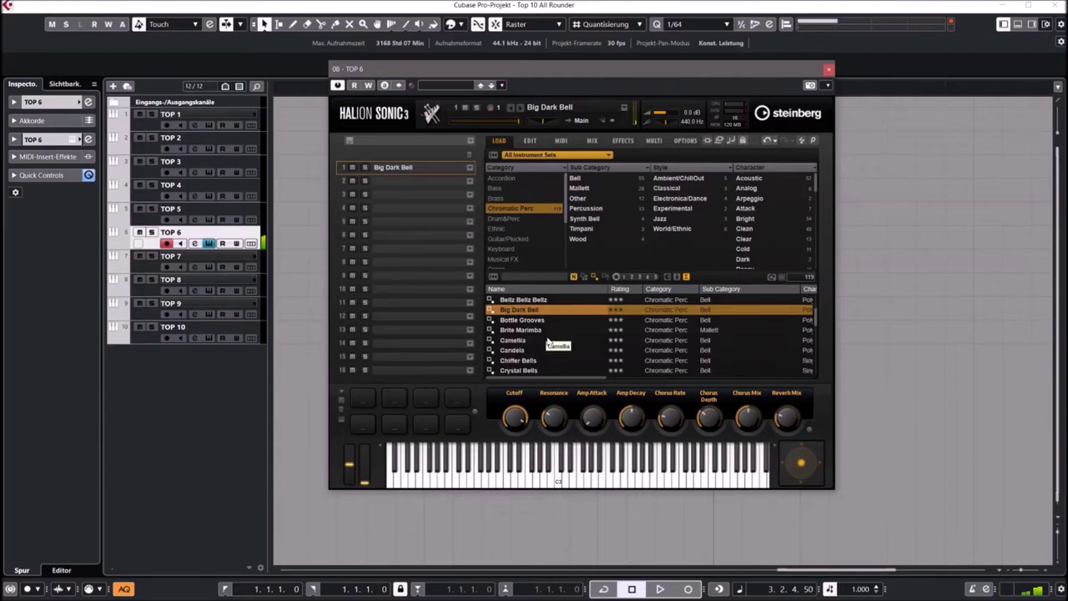
pyautogui.click(526, 331)
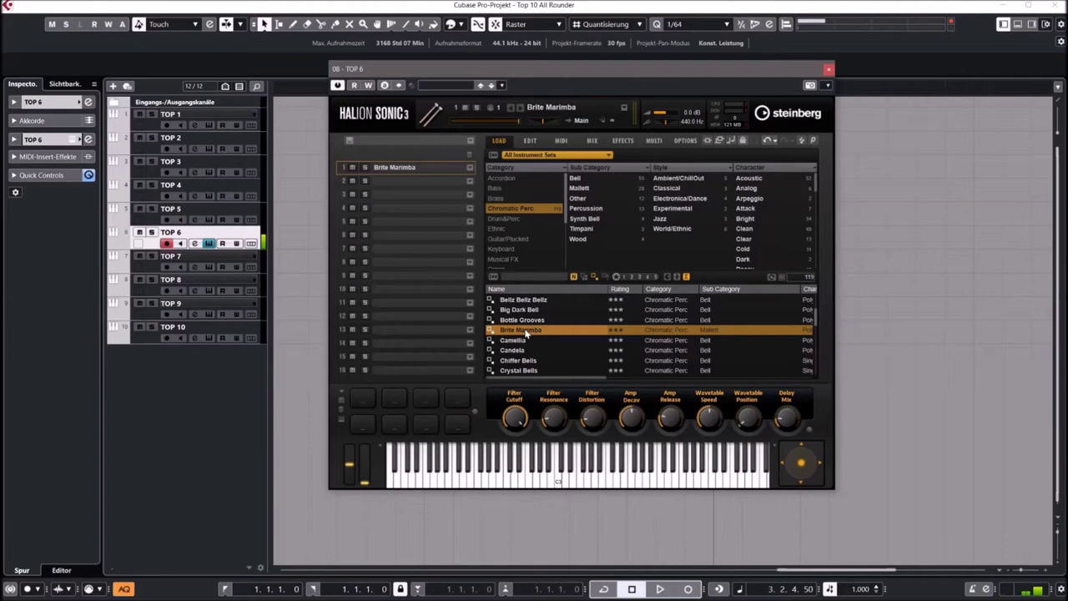
pyautogui.scroll(-4, 516, 359)
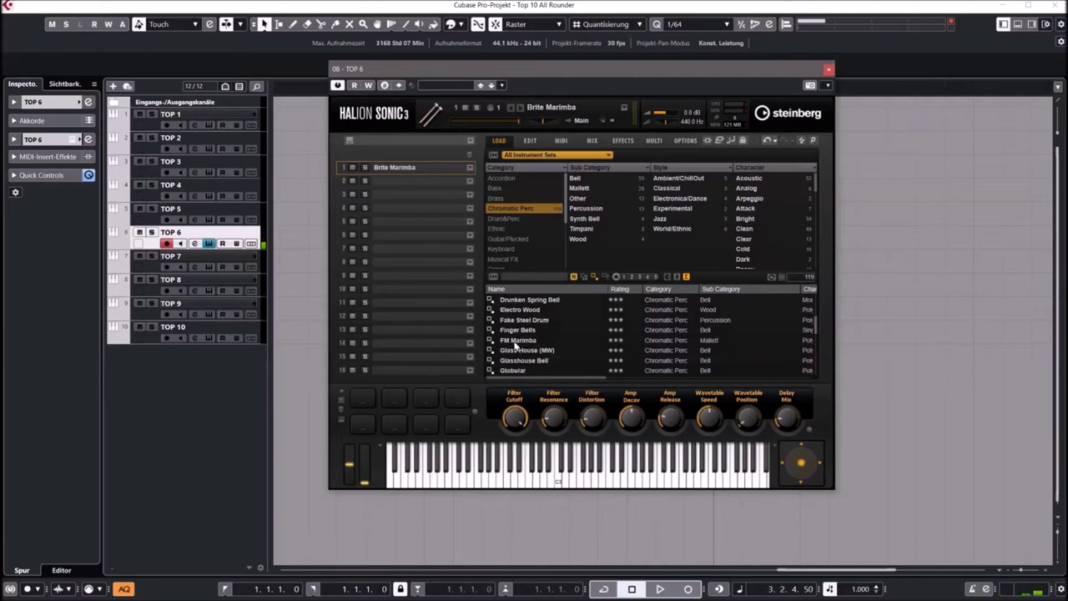
pyautogui.click(516, 341)
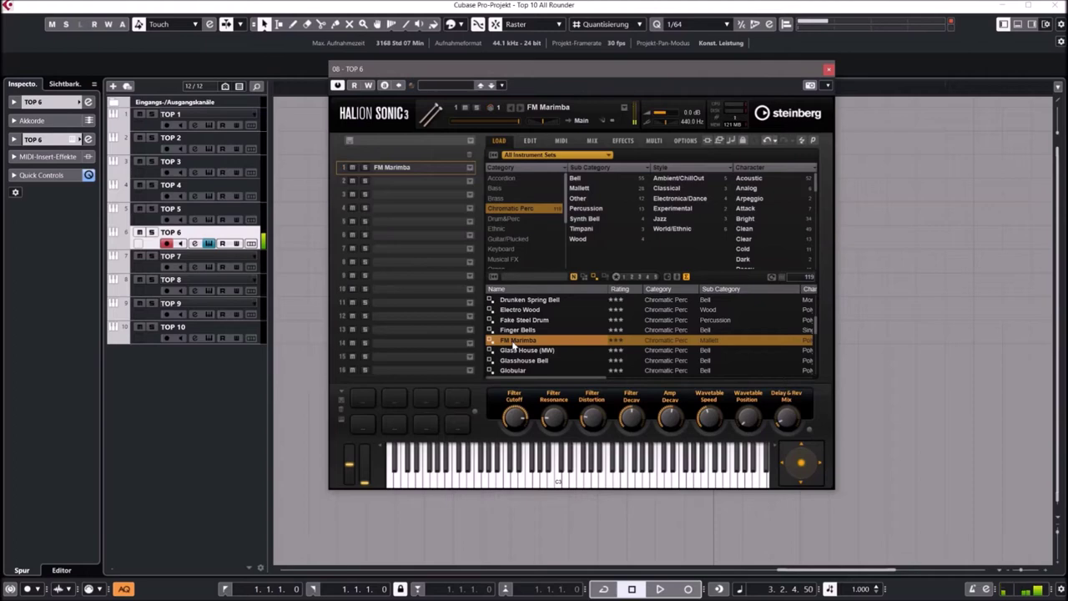
# - Filter the presets to Drum&Perc and audition Bass Head, Beatbox and Big 80s Kit
pyautogui.click(505, 218)
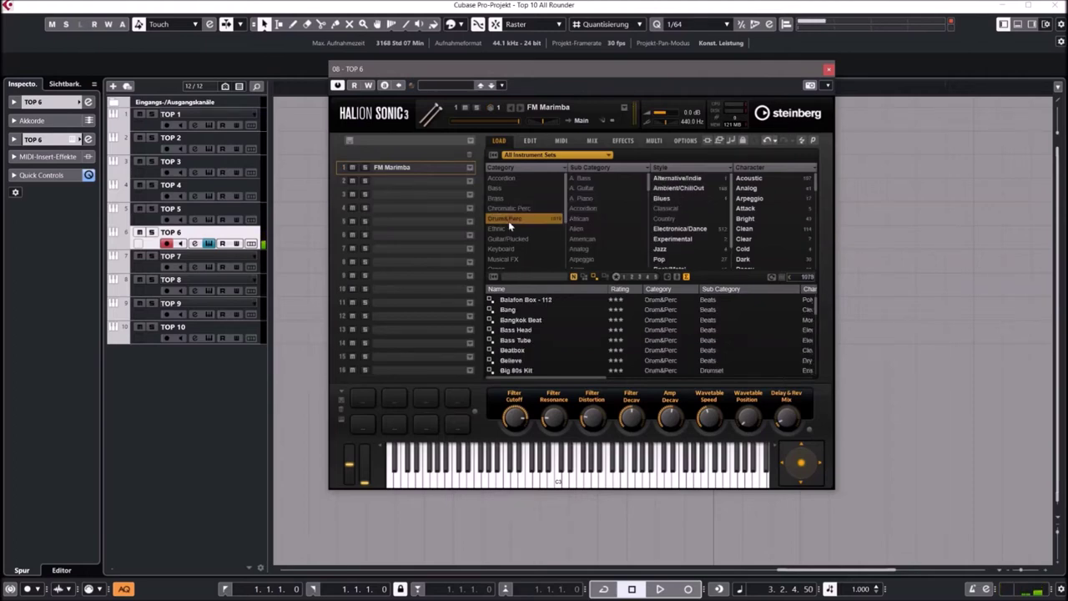
pyautogui.click(516, 331)
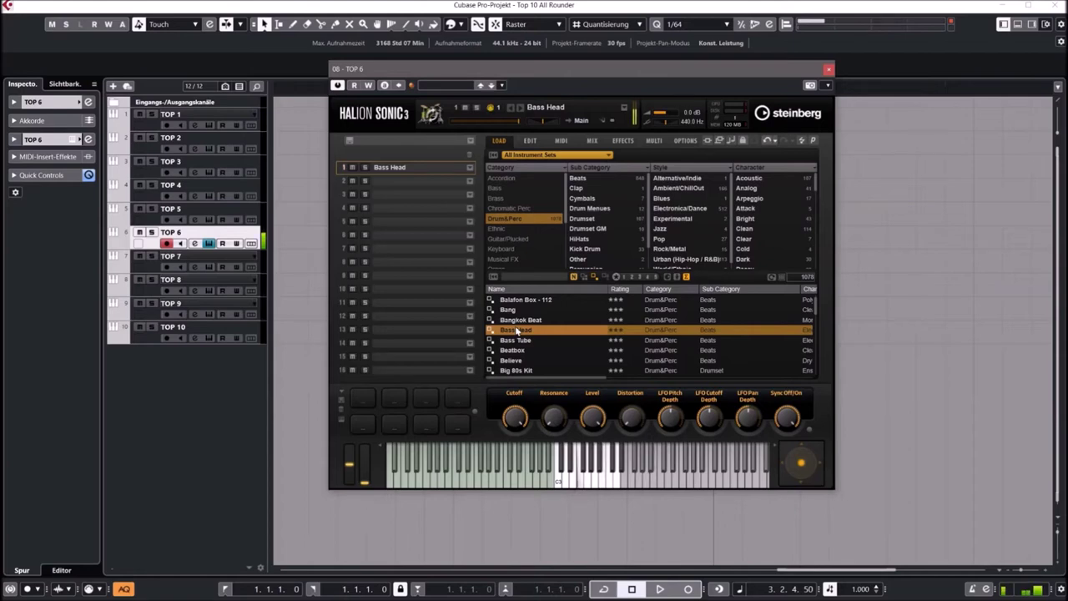
pyautogui.click(513, 358)
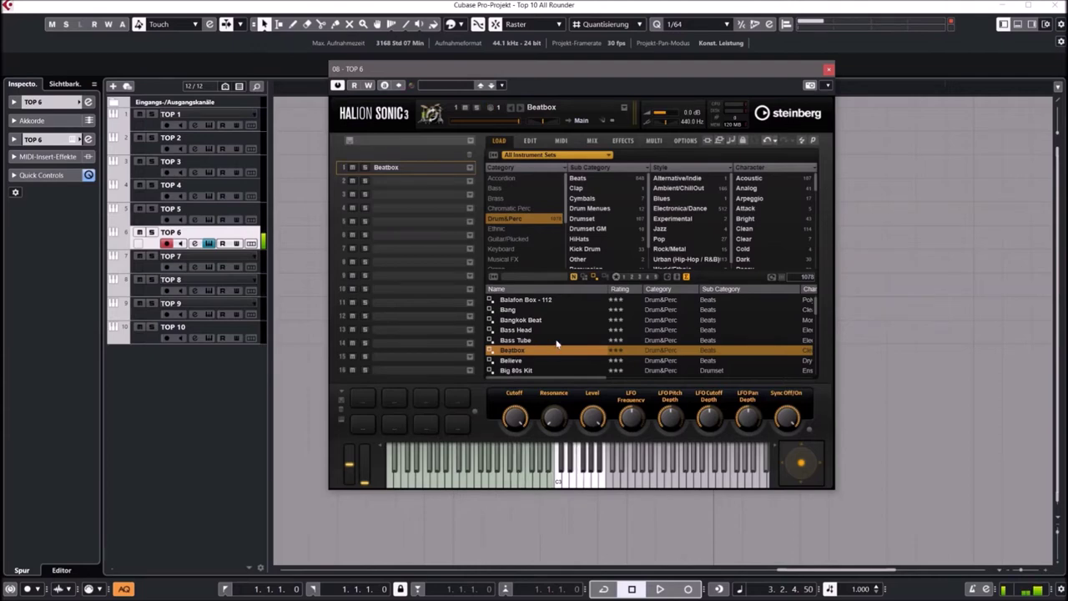
pyautogui.scroll(-2, 514, 357)
pyautogui.click(517, 331)
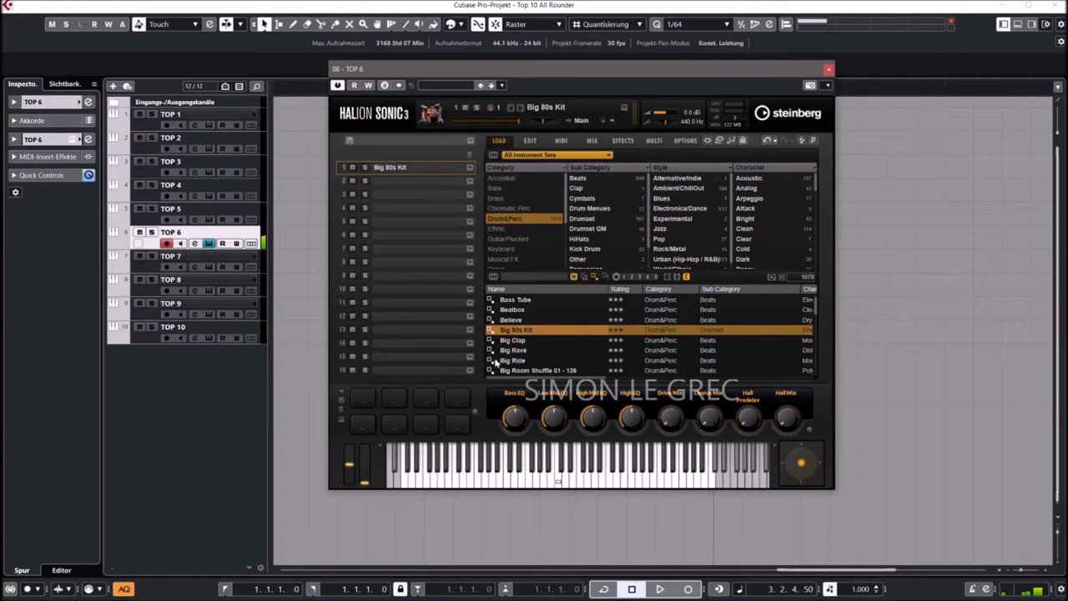
# - Filter the presets to Ethnic and audition Concertina Solo, Creme Bansuri and Cumbus Saz Flange
pyautogui.click(498, 229)
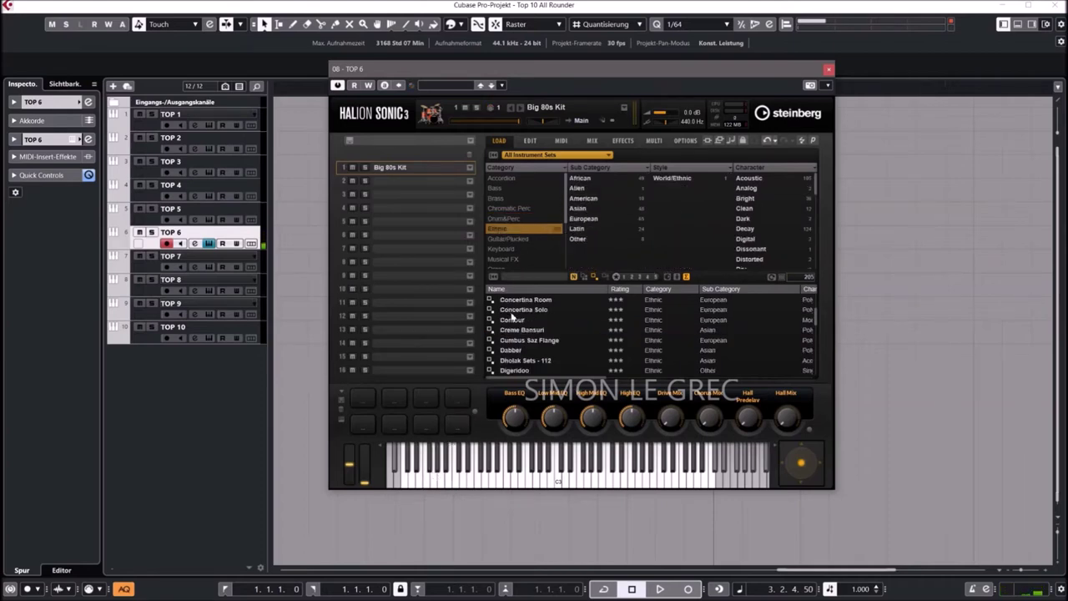
pyautogui.click(515, 311)
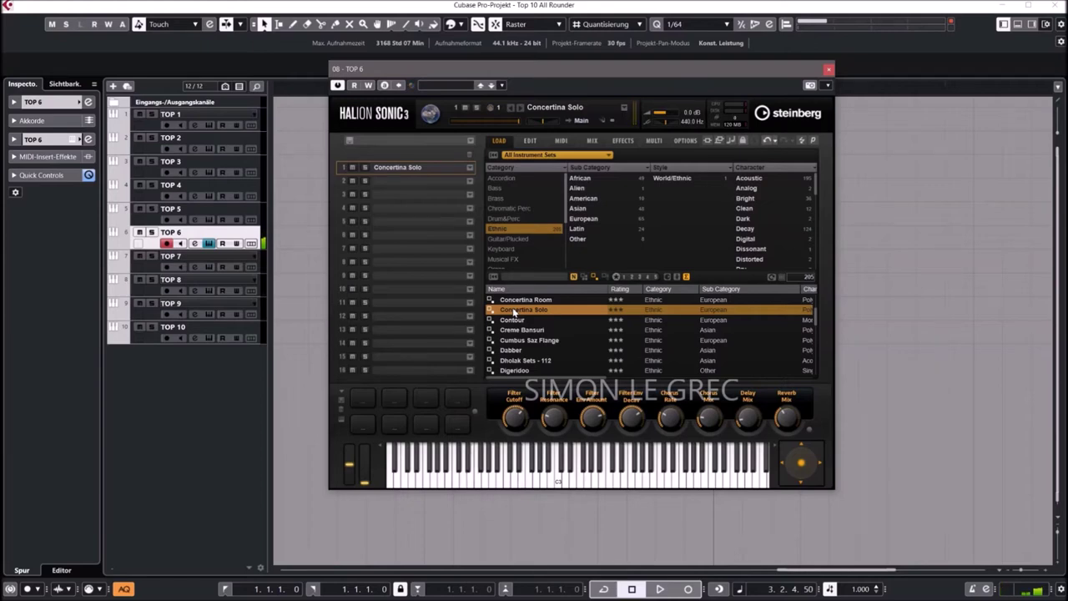
pyautogui.click(519, 333)
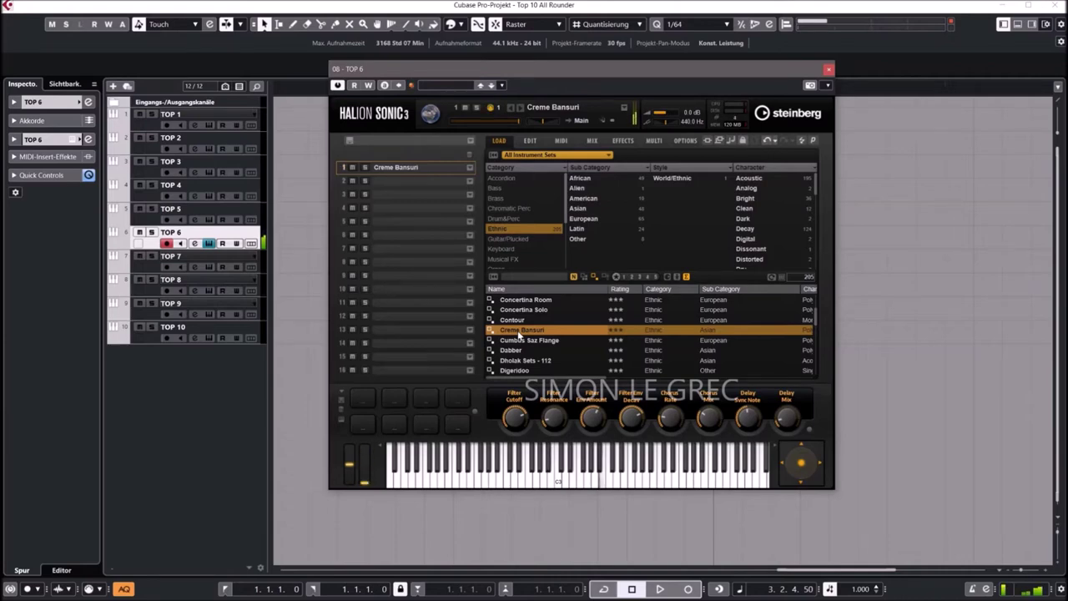
pyautogui.scroll(-2, 532, 302)
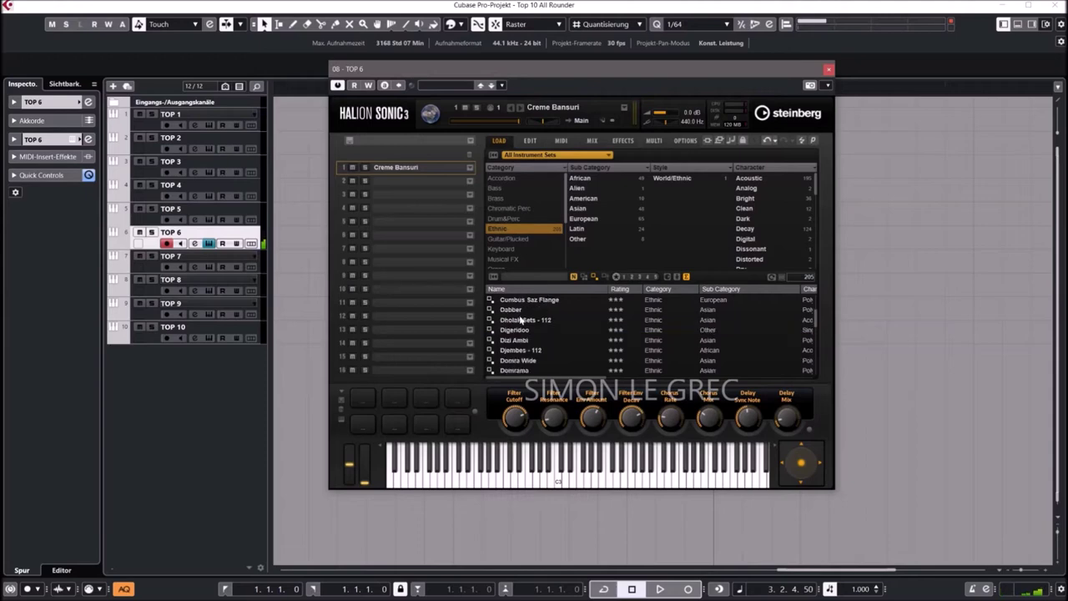
pyautogui.scroll(1, 526, 321)
pyautogui.click(511, 323)
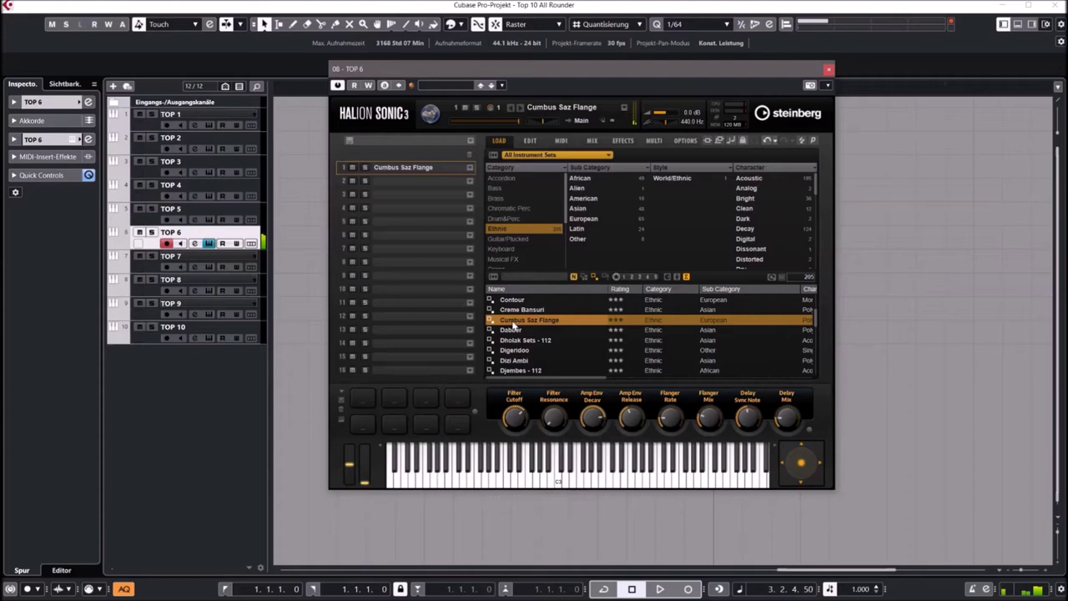
# - Audition the Ethnic presets Djembes - 112 with its Var1 pad, Digeridoo and Dulcimer Phase
pyautogui.scroll(-1, 541, 358)
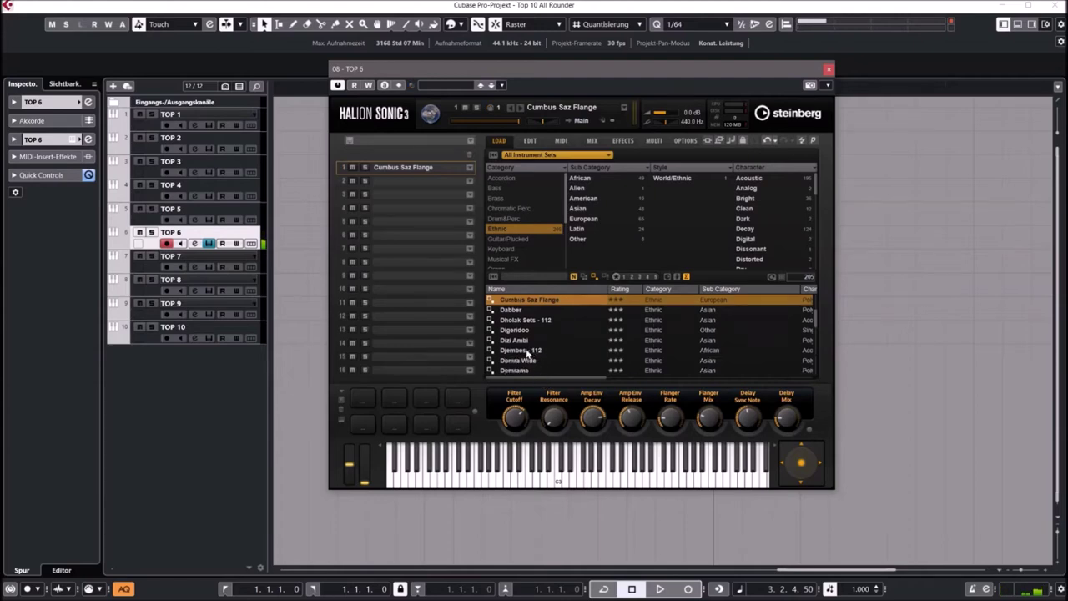
pyautogui.click(526, 351)
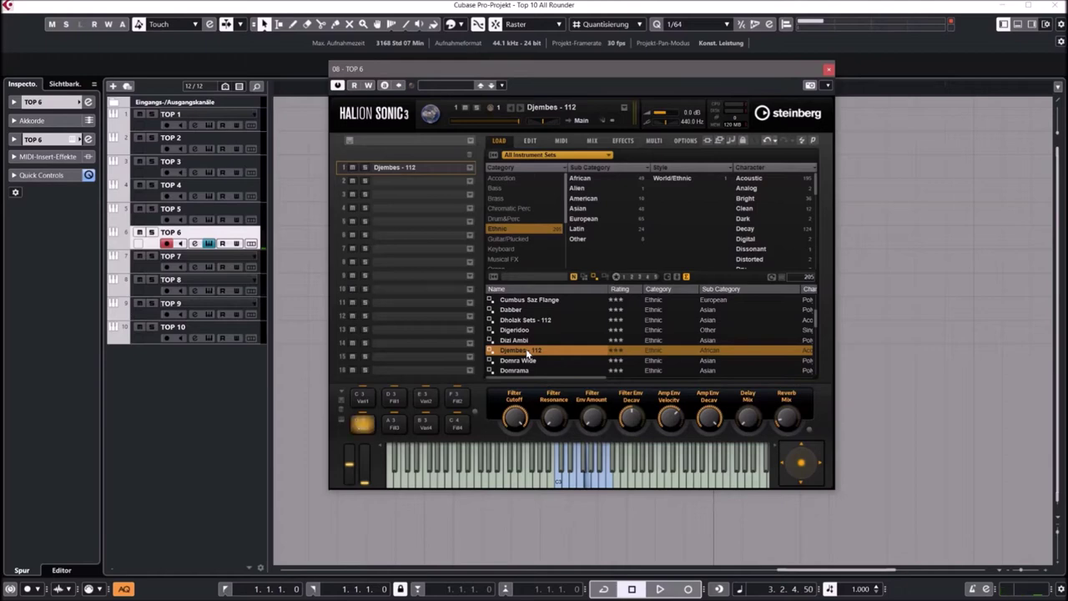
pyautogui.click(359, 401)
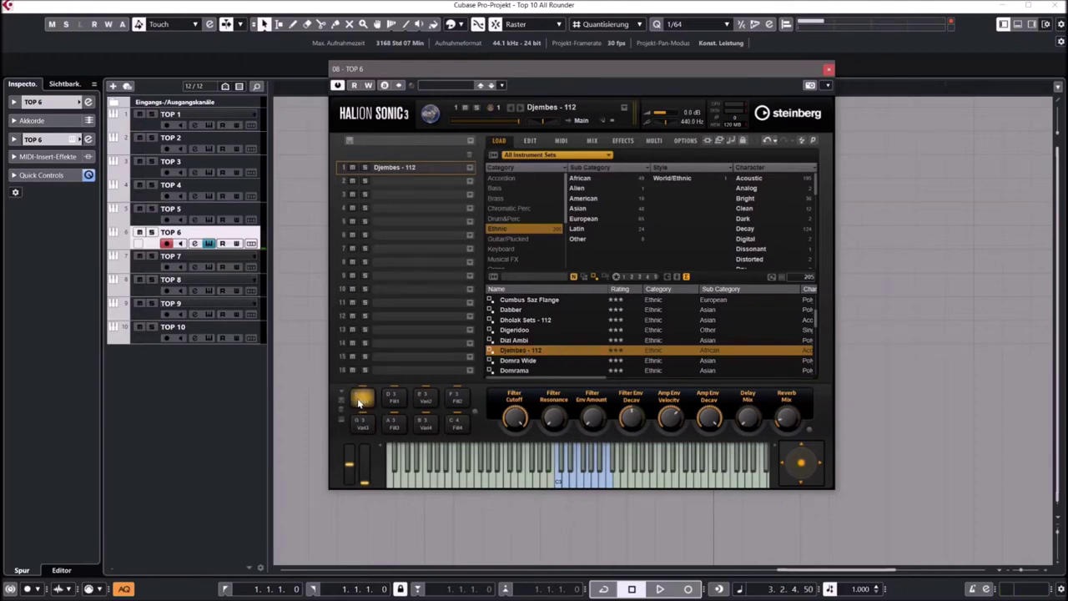
pyautogui.click(526, 333)
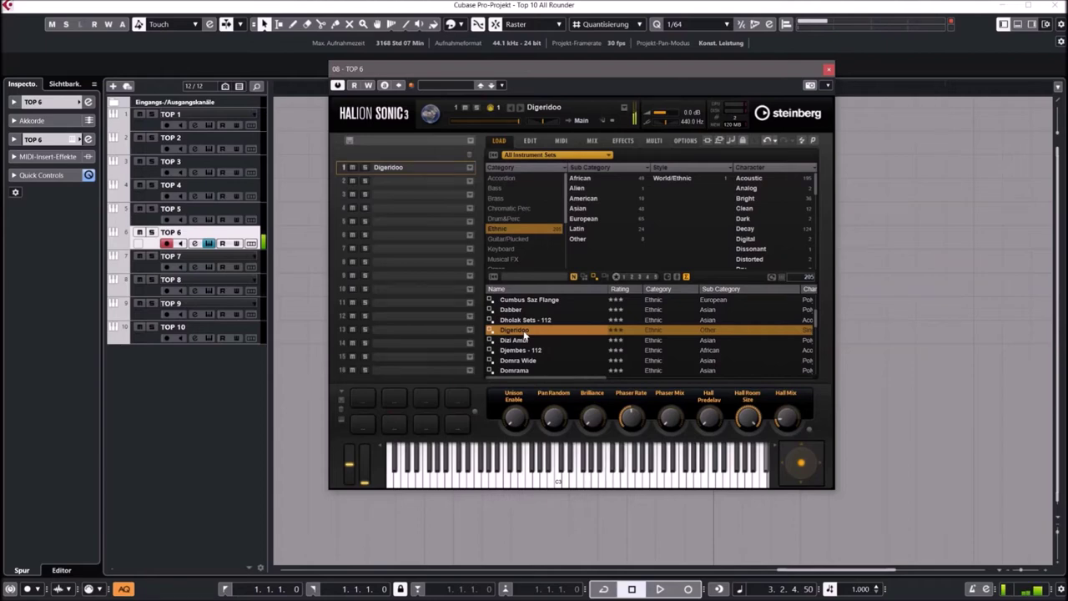
pyautogui.scroll(-4, 526, 334)
pyautogui.click(525, 341)
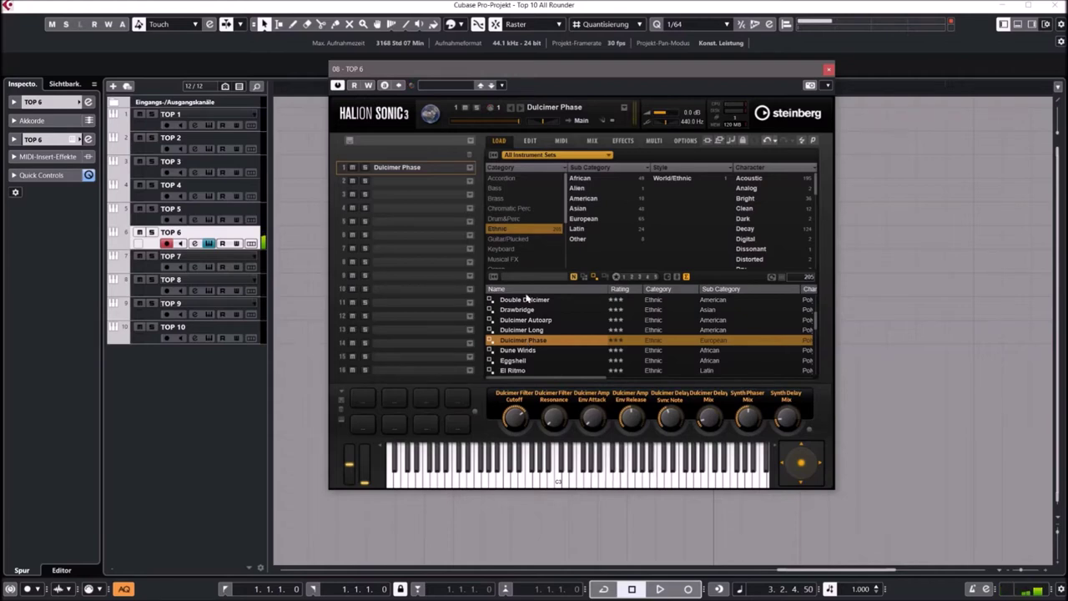
# - Filter the presets to Guitar/Plucked and audition Comp Strat Vel, Compressed Strat and Delay Mutes
pyautogui.click(509, 240)
pyautogui.click(522, 321)
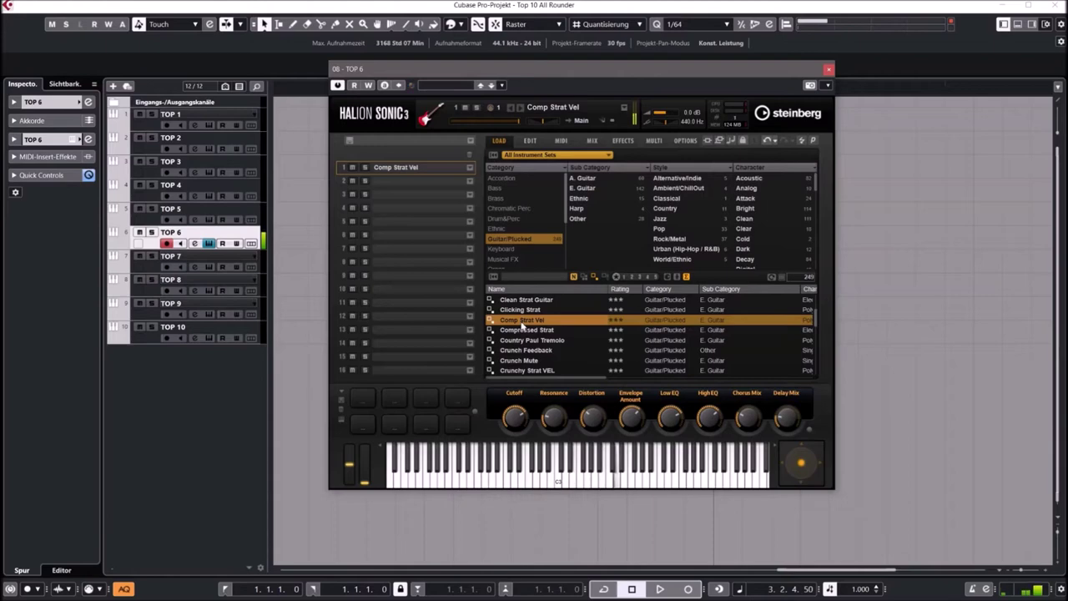
pyautogui.click(524, 330)
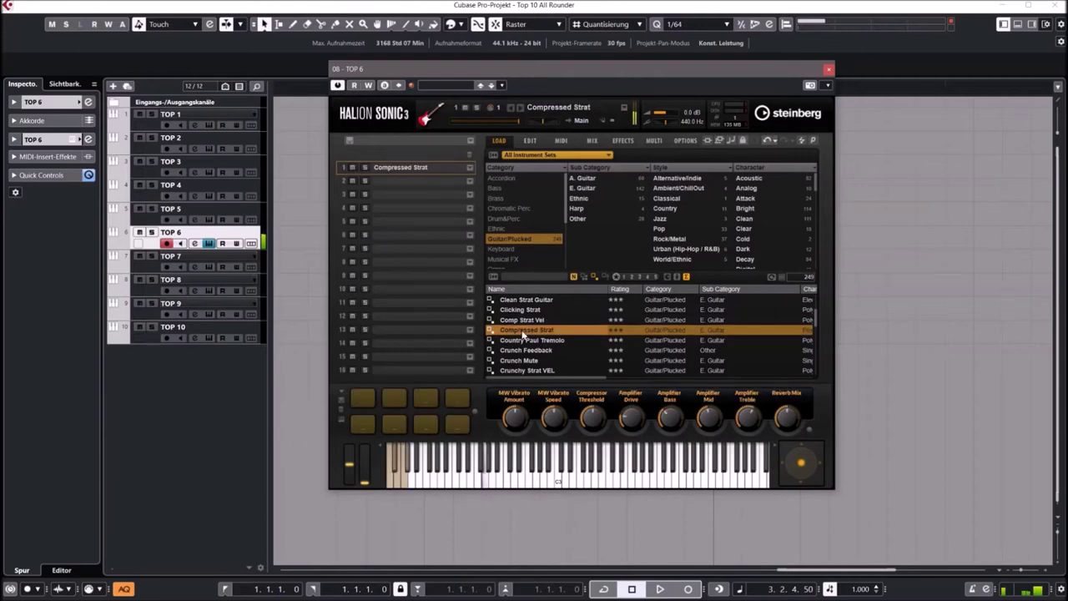
pyautogui.scroll(-2, 534, 337)
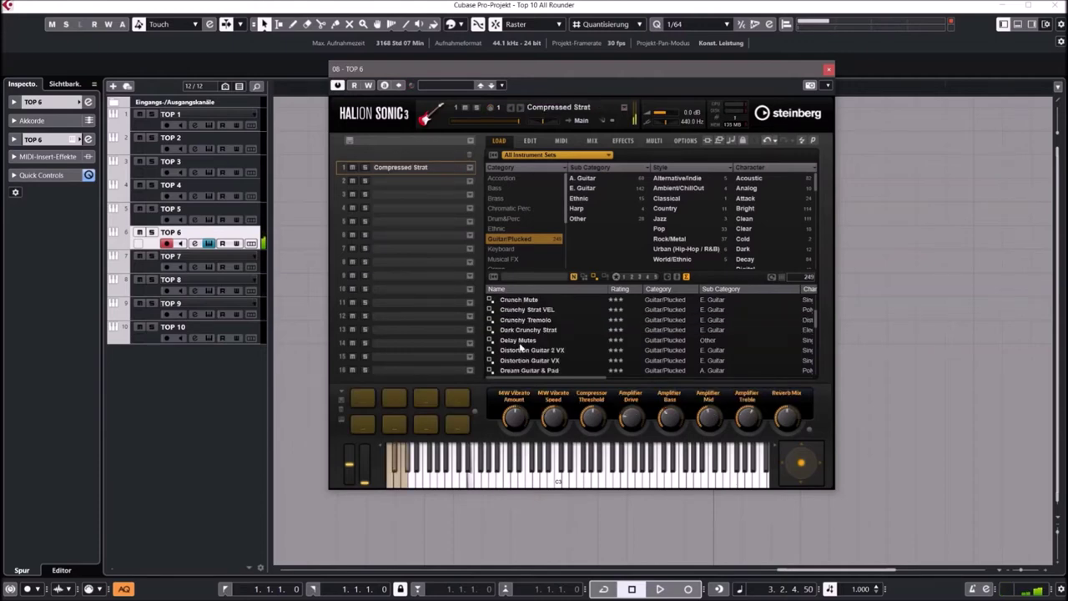
pyautogui.click(520, 342)
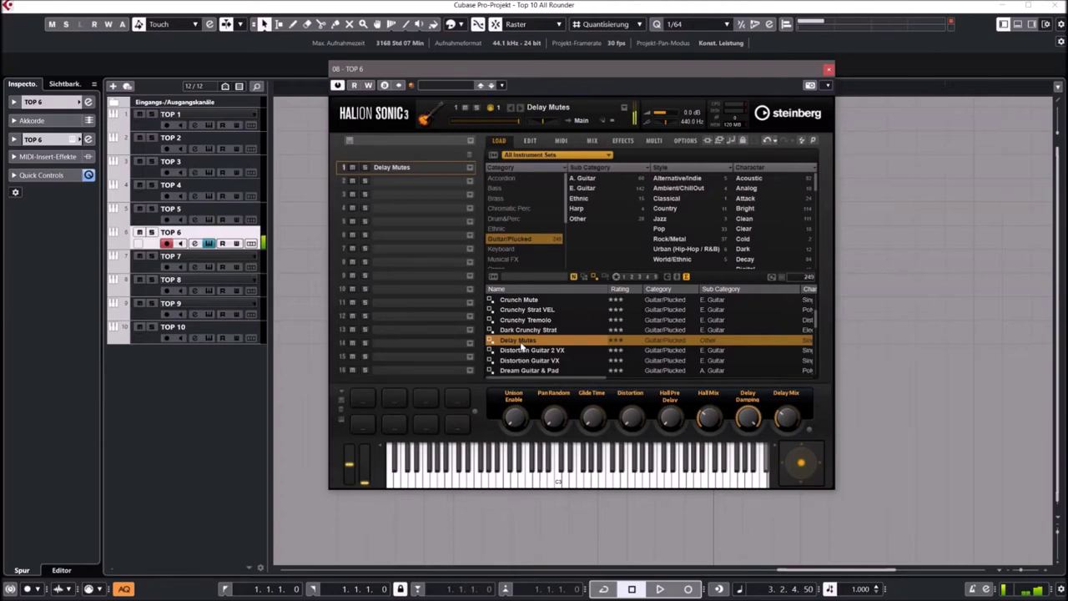
# - Audition Dual Nylon Pluck and Dulcimer Guitar from the Guitar/Plucked category
pyautogui.scroll(-2, 535, 346)
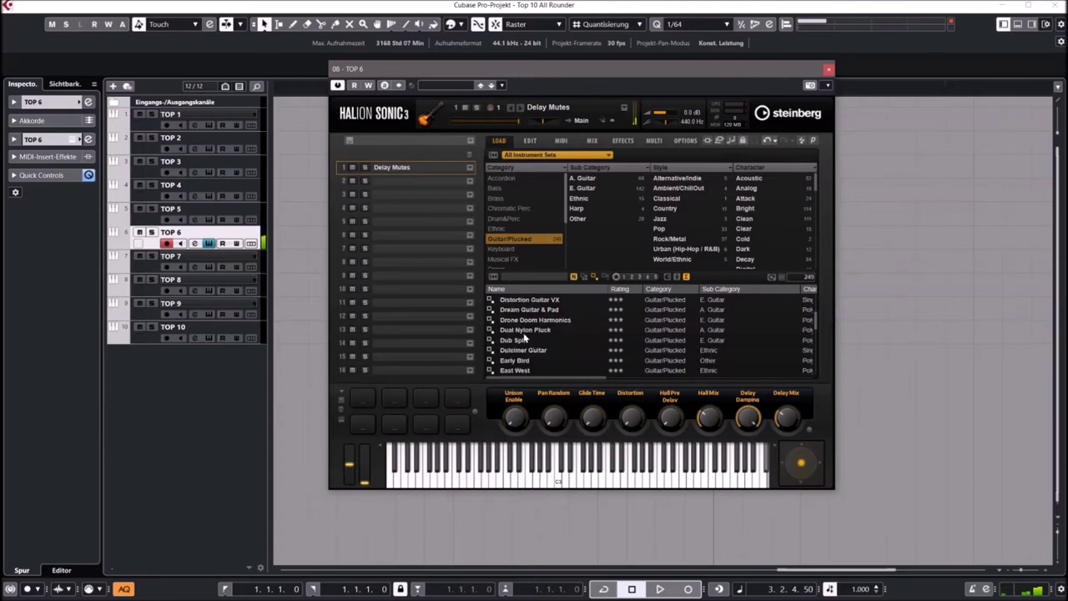
pyautogui.click(523, 331)
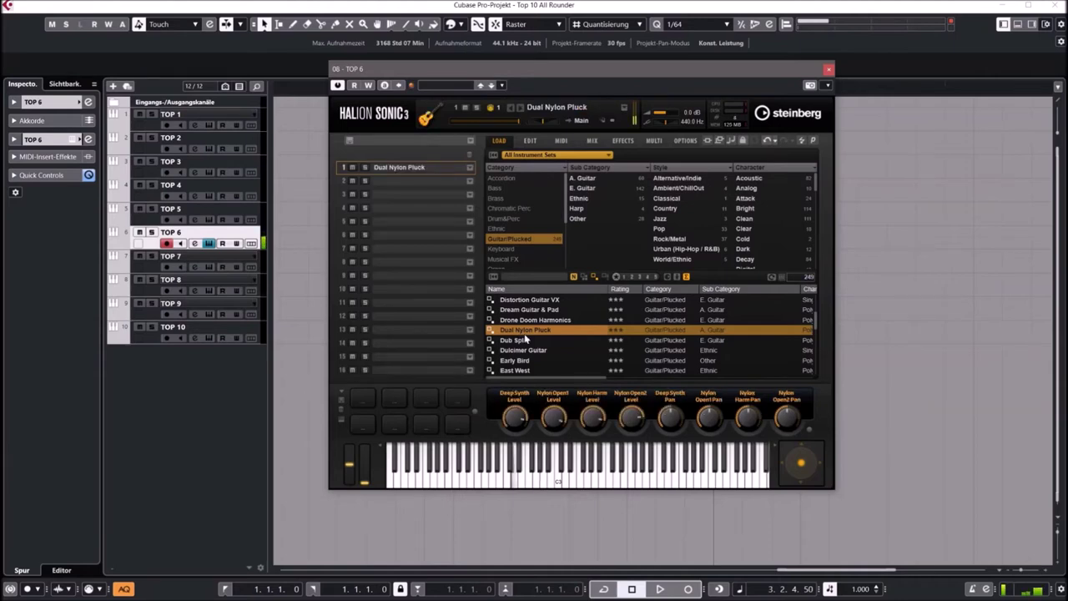
pyautogui.click(525, 350)
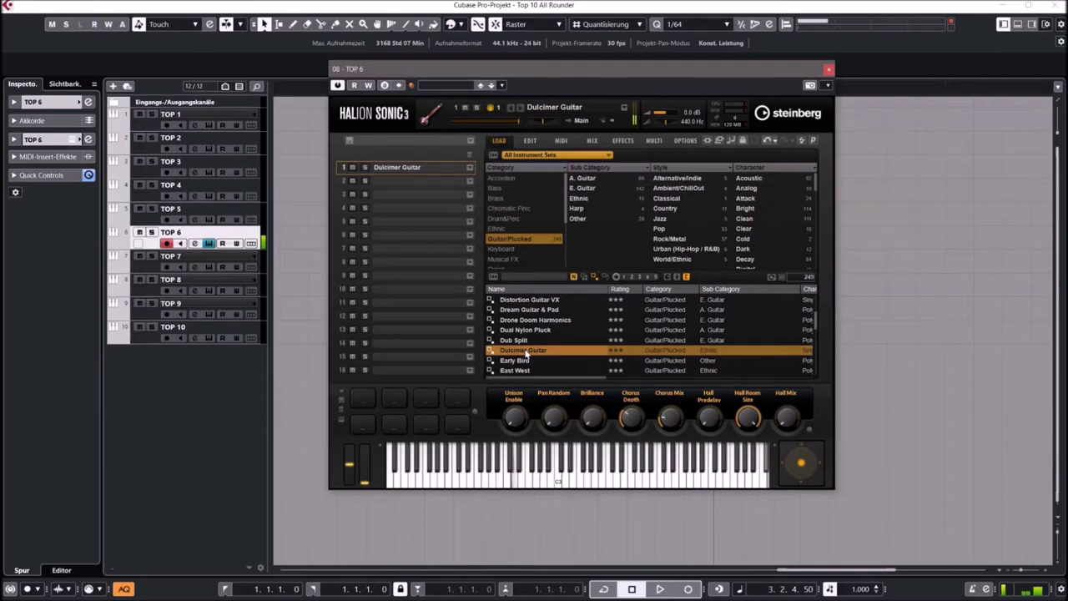
# - Filter the presets to Strings and audition Film Score Lesson and Fluttering Old Record
pyautogui.scroll(-2, 520, 260)
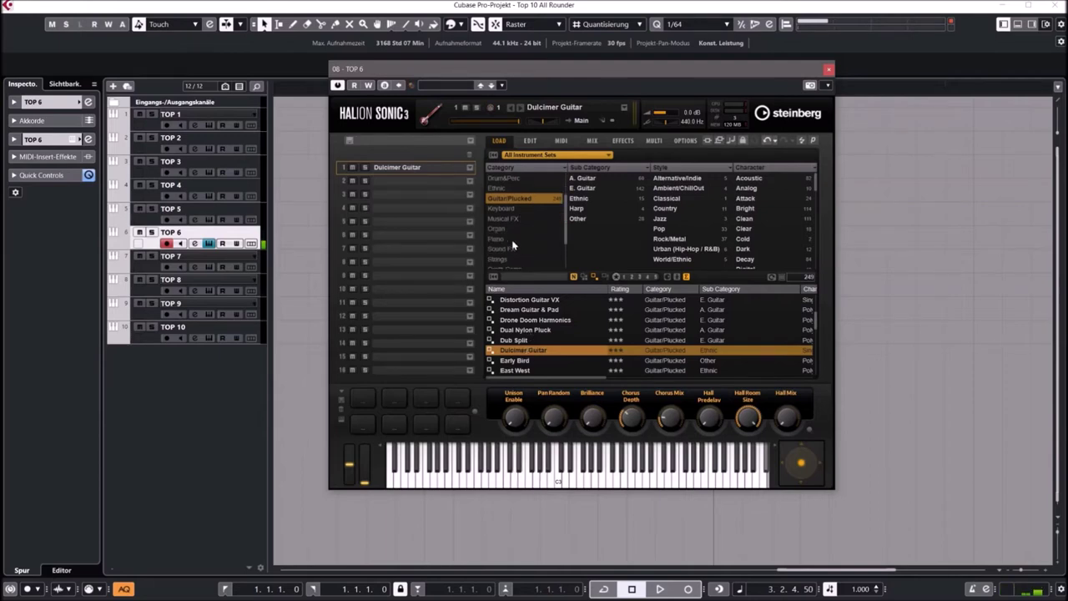
pyautogui.click(503, 261)
pyautogui.click(518, 330)
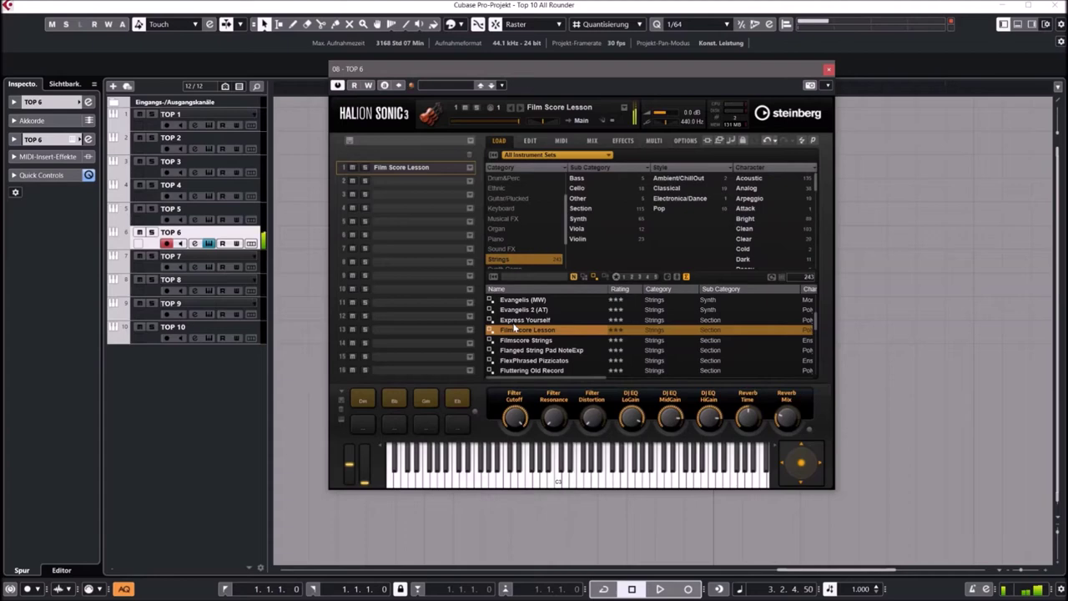
pyautogui.scroll(-2, 515, 330)
pyautogui.click(518, 332)
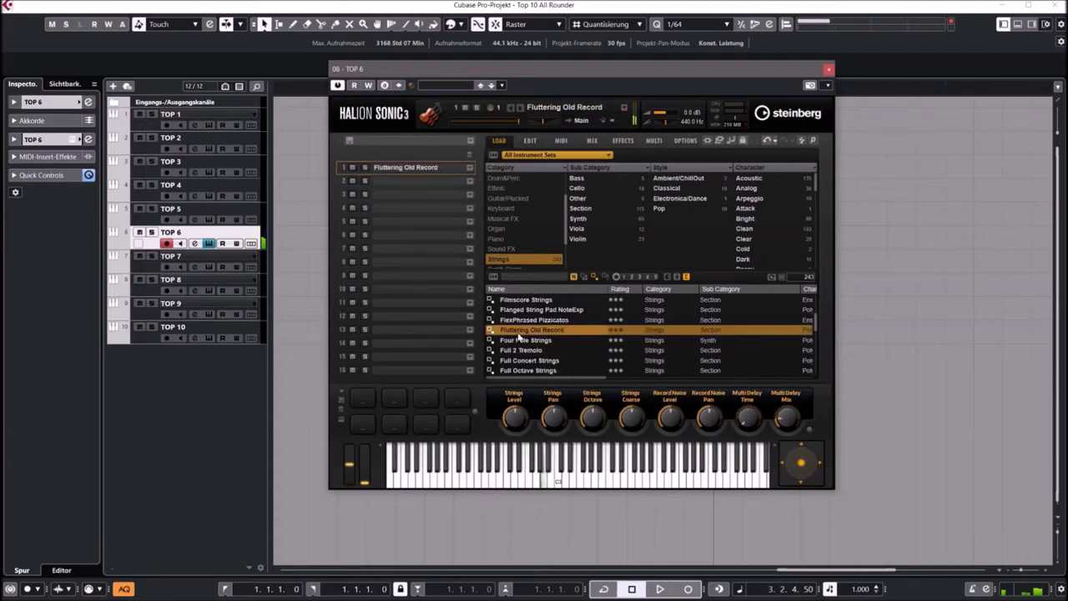
# - Close HALion Sonic, open the Zenology Pro instrument on track TOP 5 and step through the Classic EPs presets to ModDly EP2
pyautogui.click(829, 70)
pyautogui.click(191, 212)
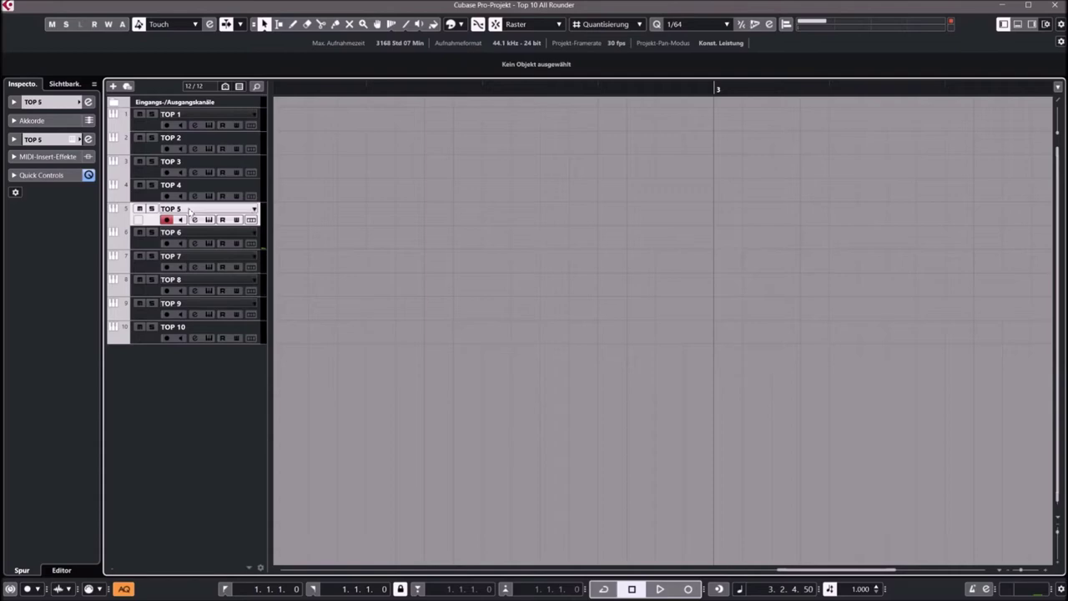
pyautogui.click(208, 218)
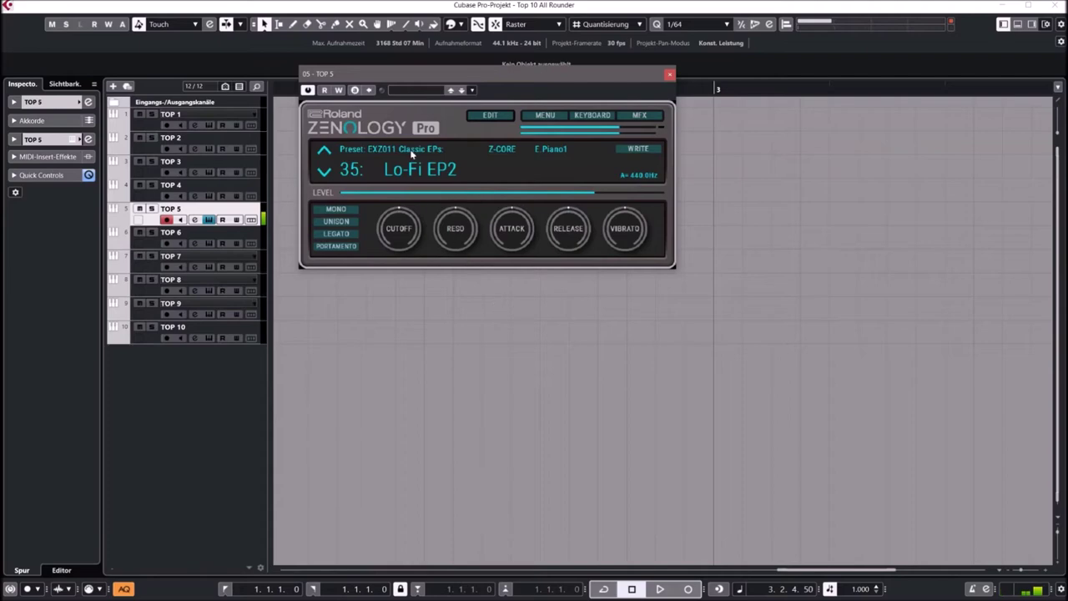
pyautogui.click(324, 170)
pyautogui.click(324, 171)
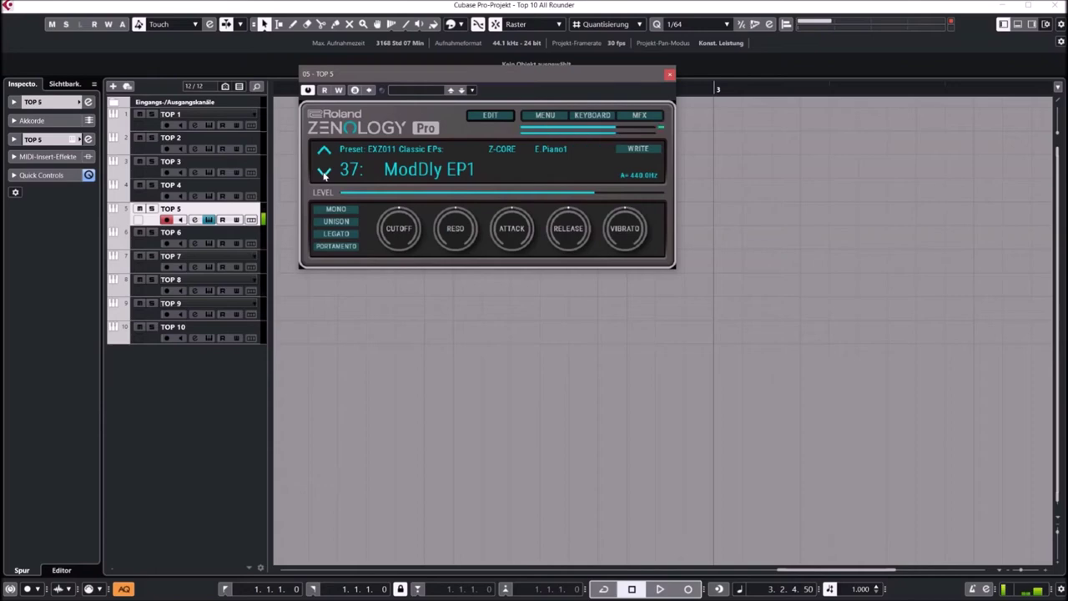
pyautogui.click(325, 175)
# - Open the tone browser, place it over the arrangement area and load JP8 Strings9 from the PRST_D Basic Synth bank
pyautogui.click(426, 169)
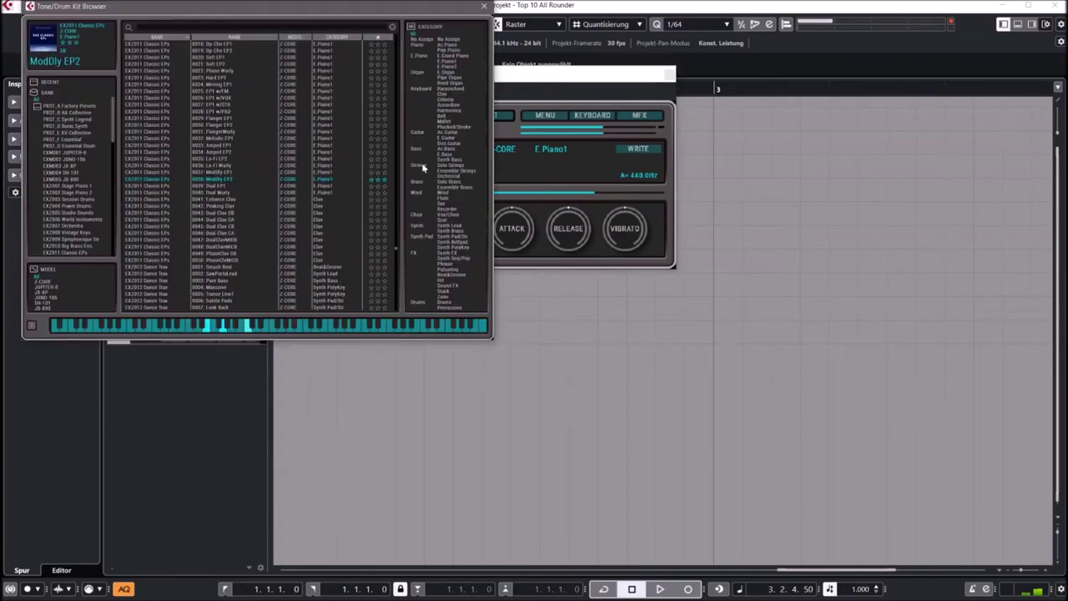
pyautogui.moveTo(315, 13); pyautogui.dragTo(567, 69)
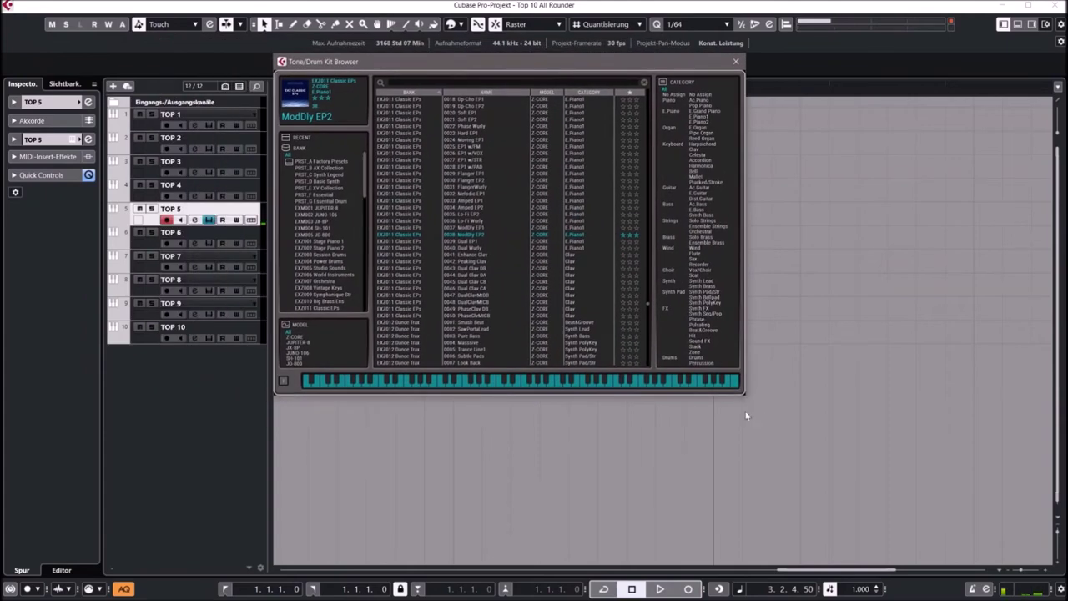
pyautogui.click(325, 182)
pyautogui.click(400, 155)
pyautogui.doubleClick(401, 155)
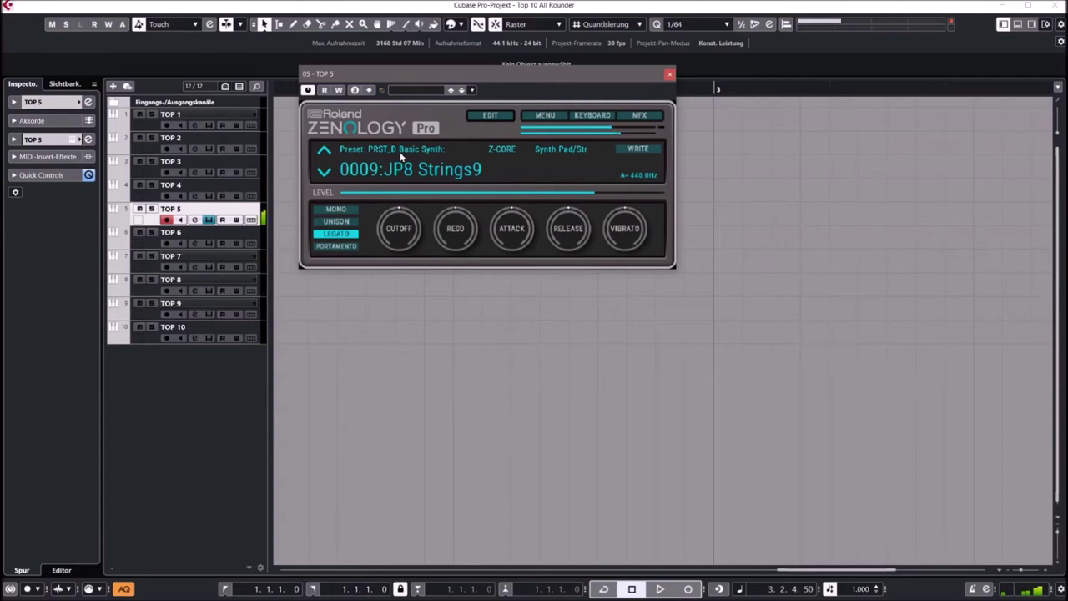
# - Audition JP8 Strings9 and JP8Strings10 while sweeping the cutoff, and load JUNO Str 1 from the same bank
pyautogui.moveTo(409, 218)
pyautogui.moveTo(409, 214); pyautogui.dragTo(408, 247)
pyautogui.click(325, 172)
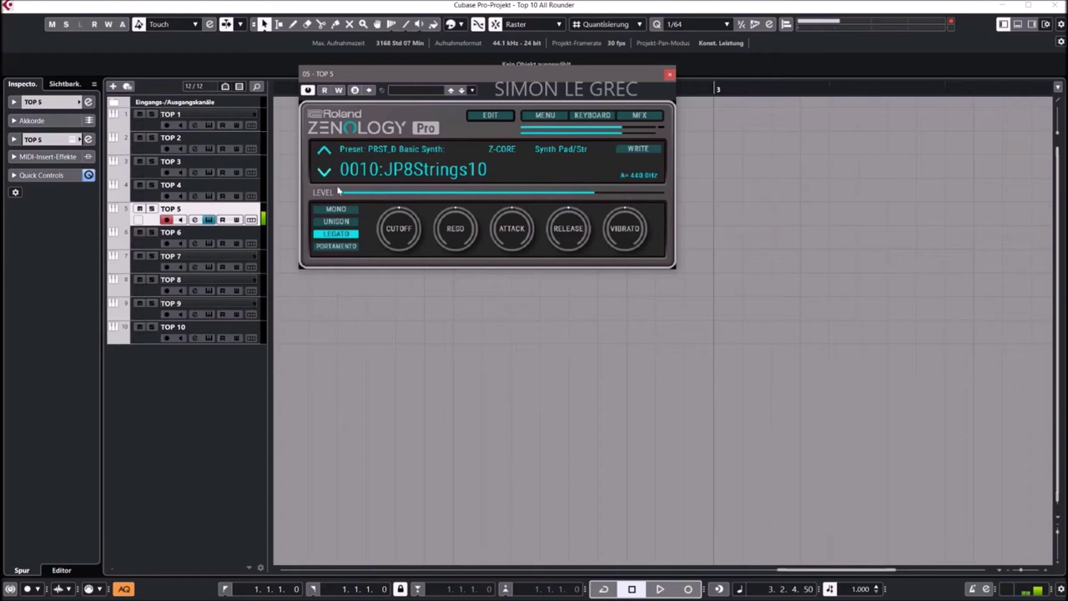
pyautogui.moveTo(401, 241); pyautogui.dragTo(354, 203)
pyautogui.click(413, 168)
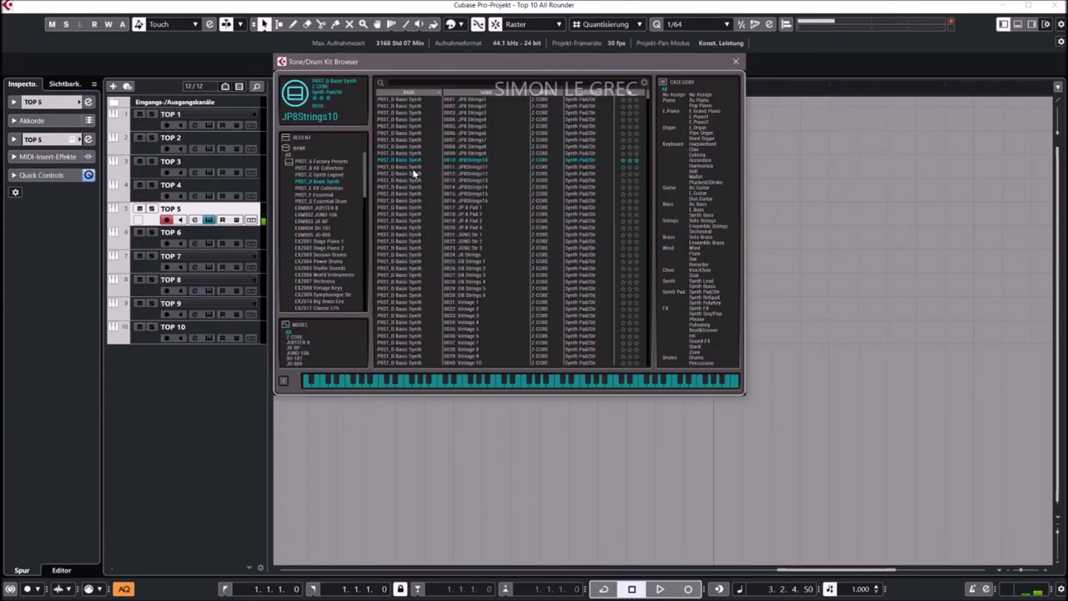
pyautogui.doubleClick(409, 235)
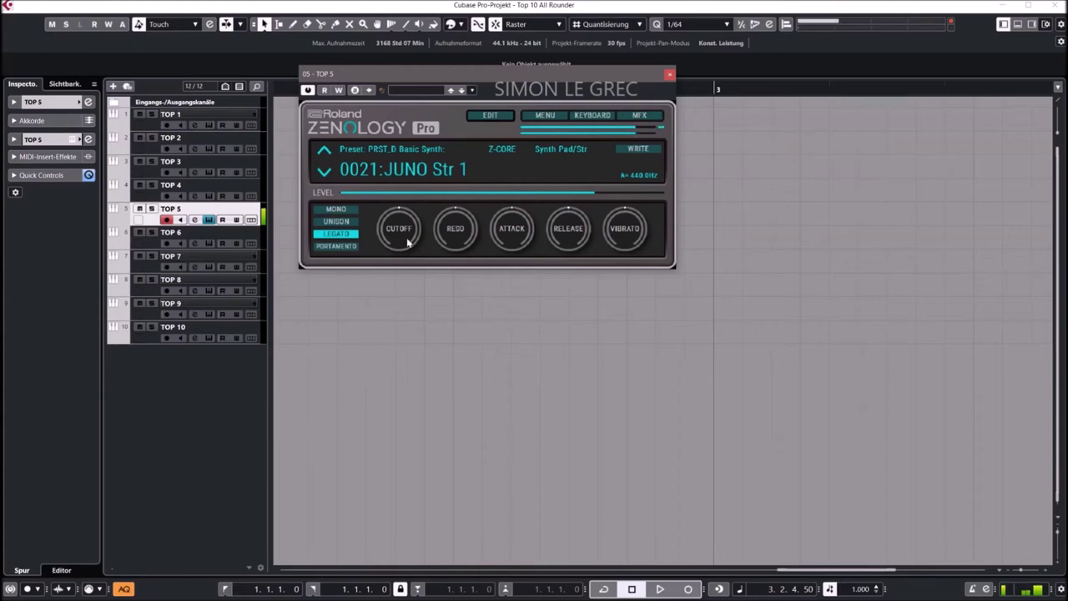
# - Load Porta Sqr Lead from the EXM004 SH-101 bank and audition the following presets Sqr Atk Lead and Calc Lead
pyautogui.click(408, 171)
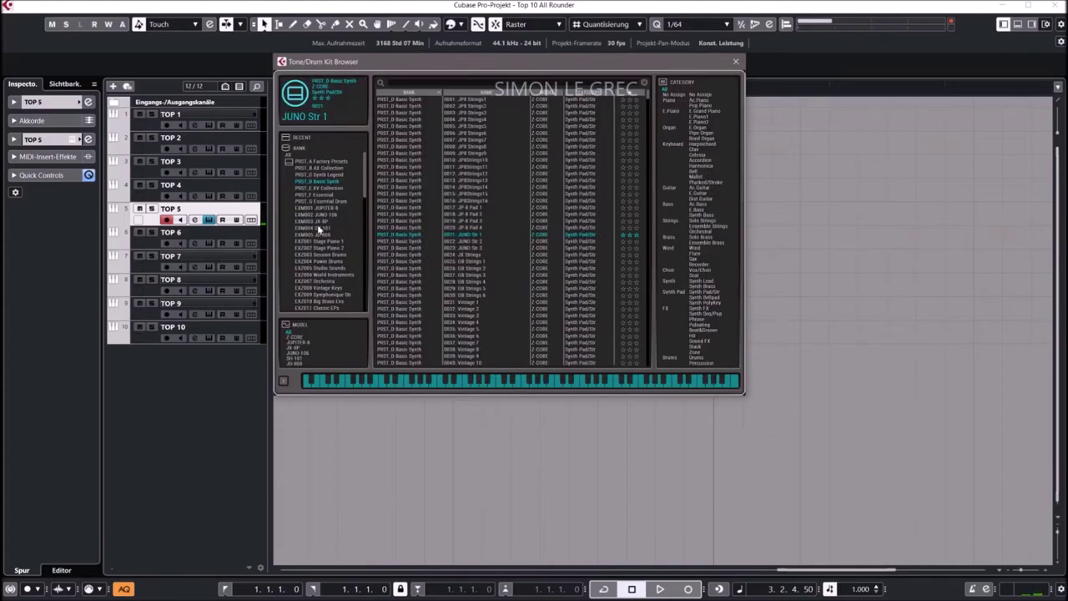
pyautogui.click(321, 229)
pyautogui.doubleClick(401, 201)
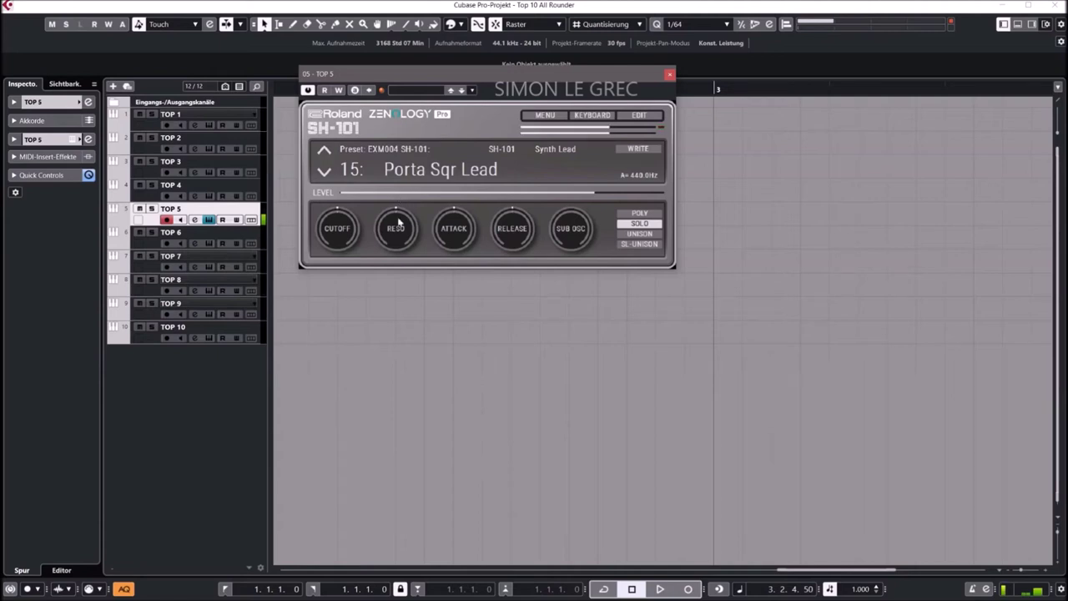
pyautogui.click(329, 179)
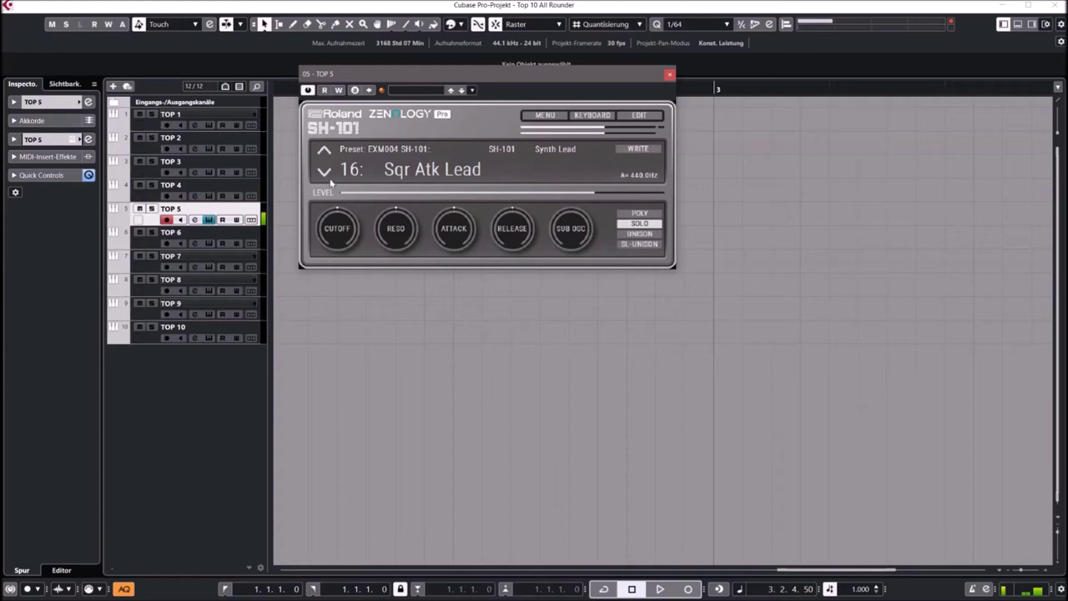
pyautogui.click(329, 178)
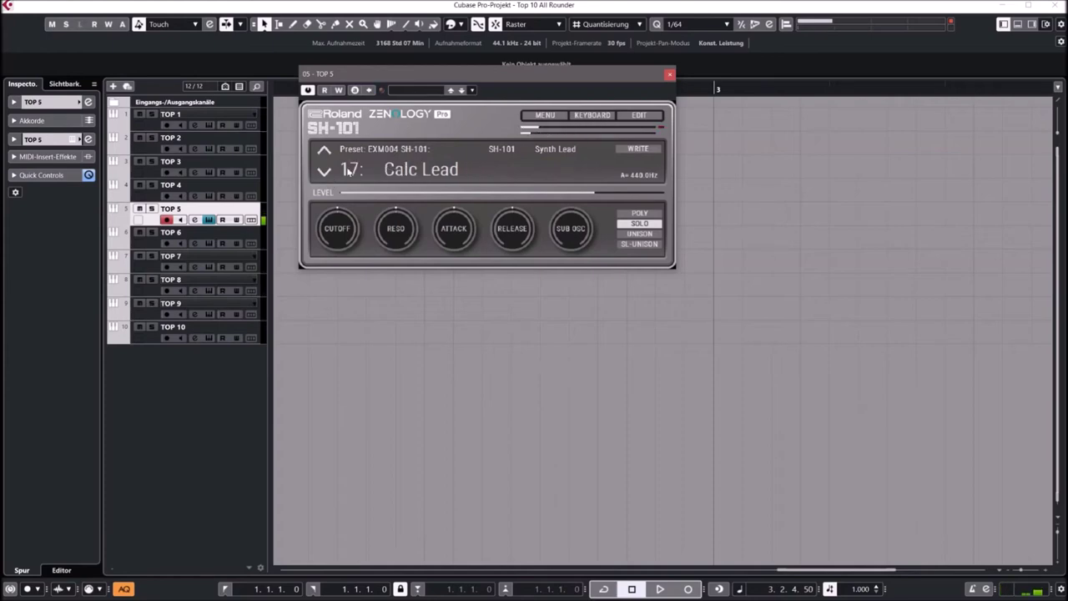
# - Reopen the tone browser and audition Reester Bass from the SH-101 bank
pyautogui.click(415, 174)
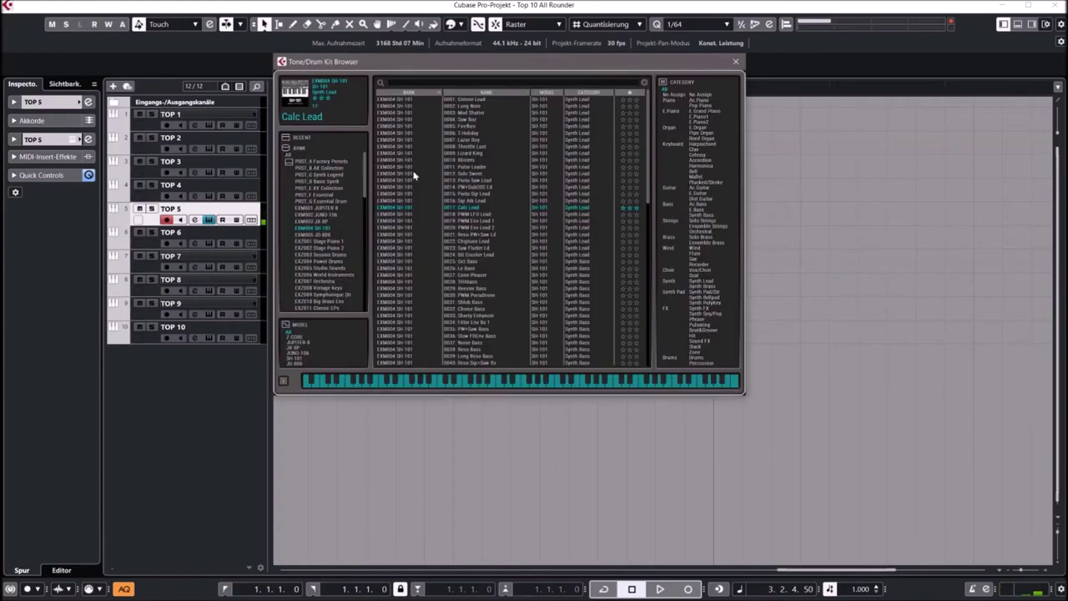
pyautogui.scroll(-3, 459, 239)
pyautogui.click(460, 236)
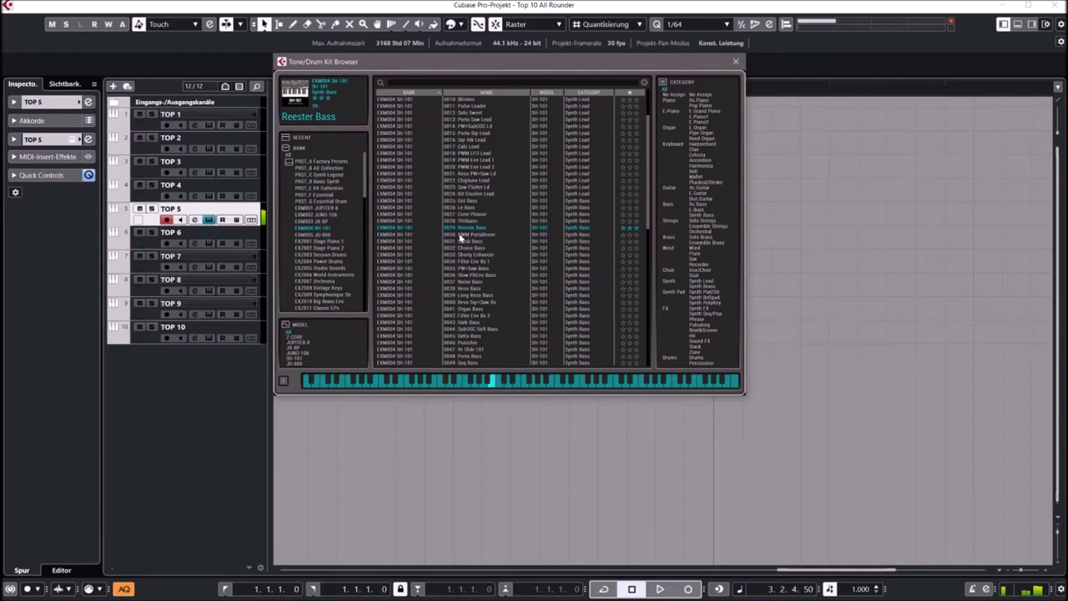
# - Audition further bass presets in the EXM004 SH-101 bank, ending on Long Reso Bass
pyautogui.click(396, 248)
pyautogui.click(401, 255)
pyautogui.click(403, 289)
pyautogui.click(403, 296)
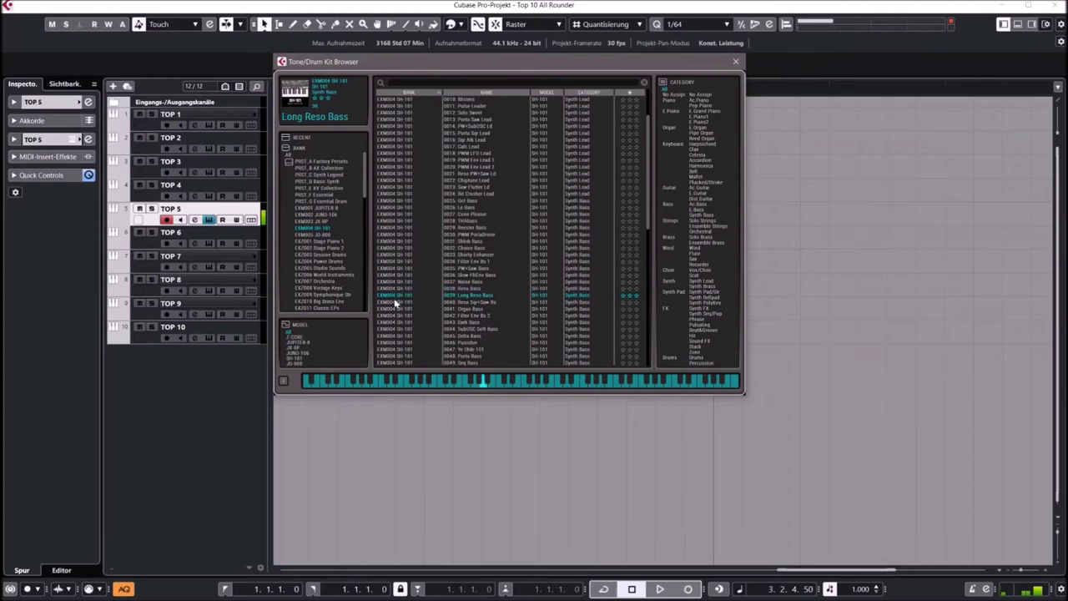
# - Audition Meaty Bass, ST Master, Wet Bass and Fusion Solo from the EXM005 JD-800 bank and uncover the synth's main panel
pyautogui.click(321, 234)
pyautogui.click(396, 174)
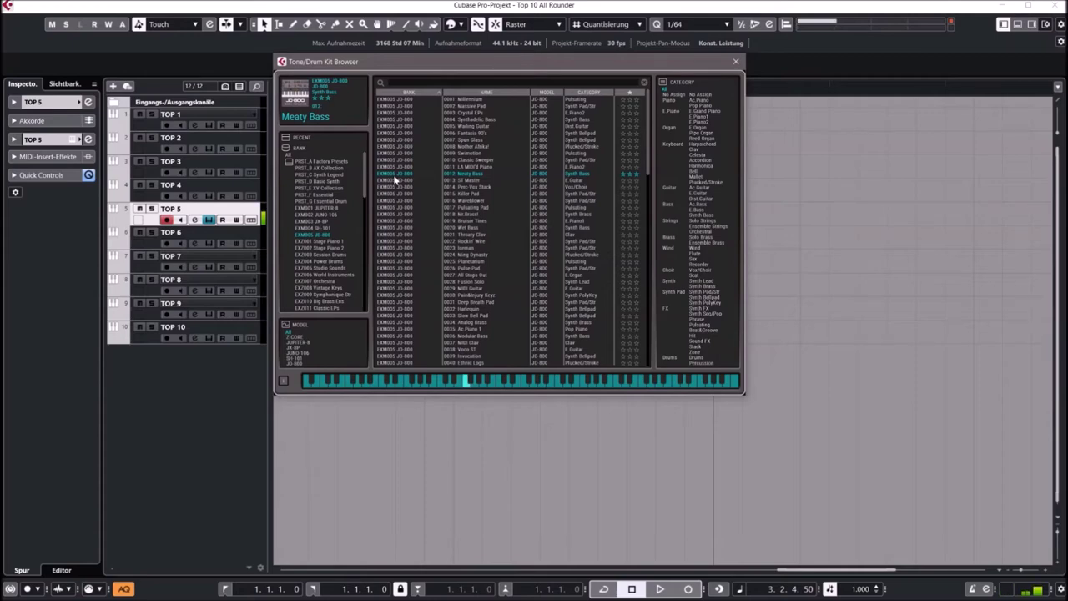
pyautogui.click(406, 181)
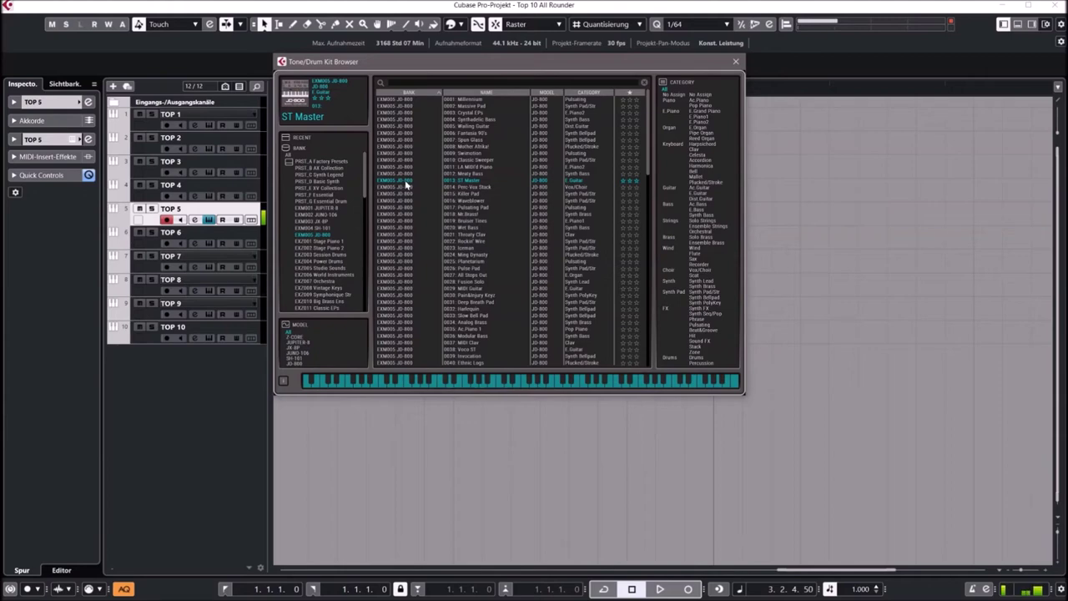
pyautogui.click(395, 228)
pyautogui.scroll(-2, 399, 232)
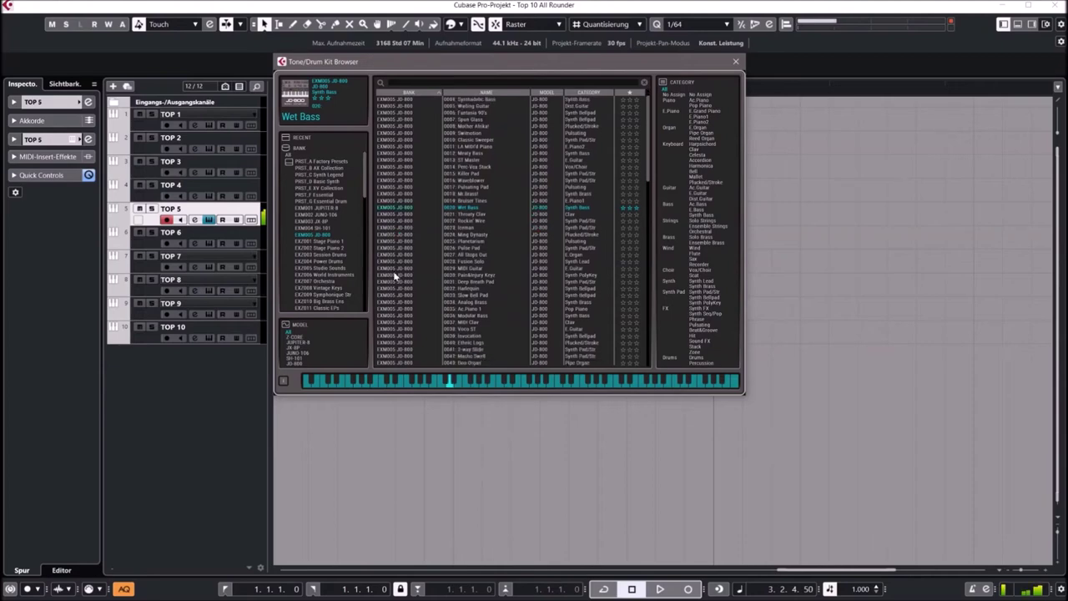
pyautogui.click(576, 262)
pyautogui.moveTo(636, 67); pyautogui.dragTo(707, 254)
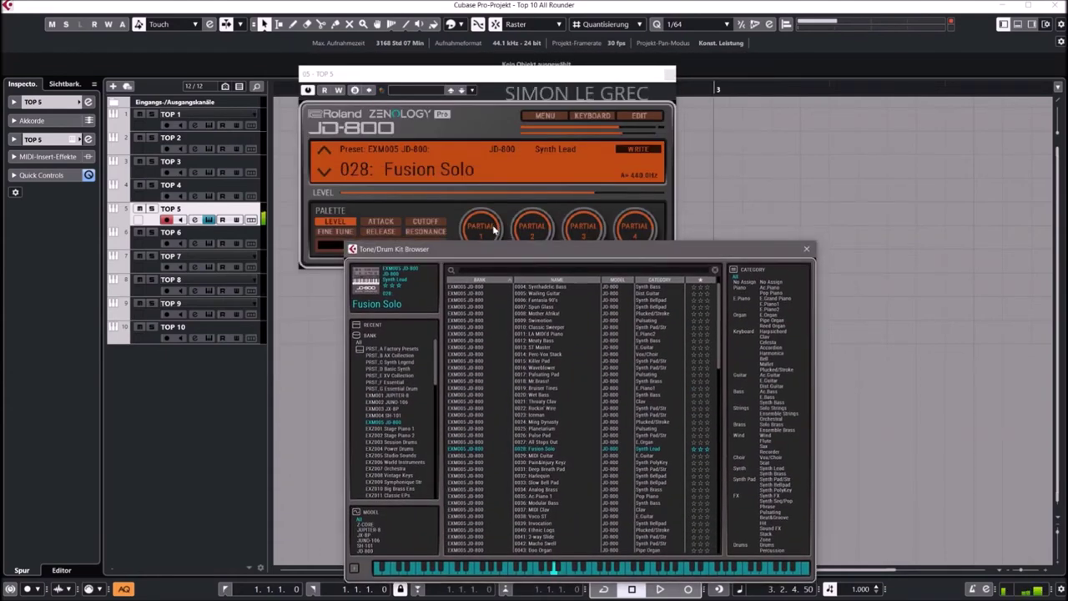
# - Place the tone browser back over the synth and audition Mr PWM, Ambient Pad and LFO Pad from the EXM002 JUNO-106 bank
pyautogui.moveTo(499, 245); pyautogui.dragTo(452, 63)
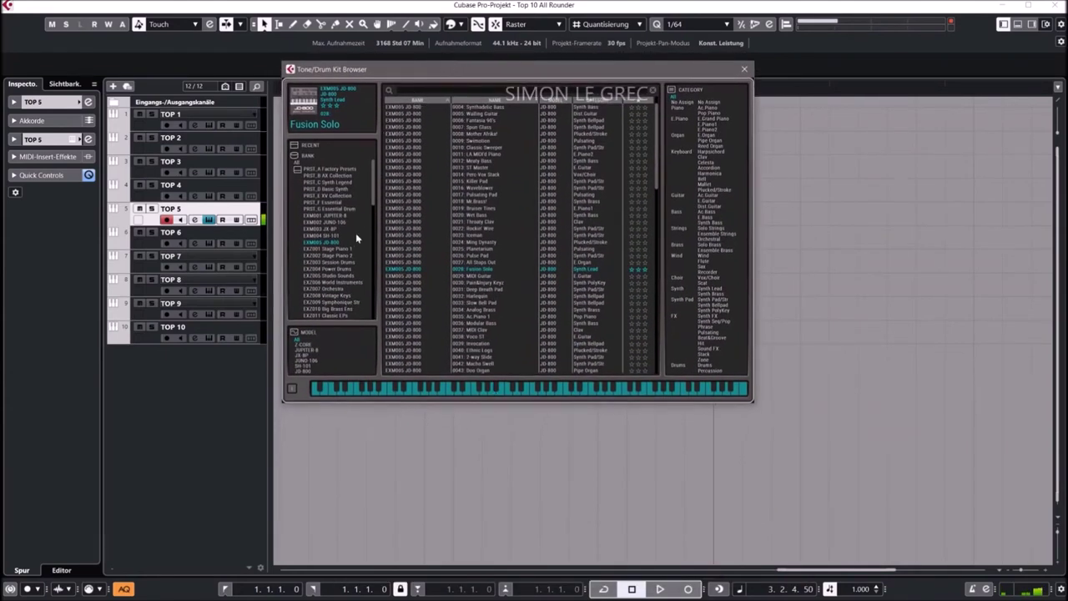
pyautogui.click(329, 223)
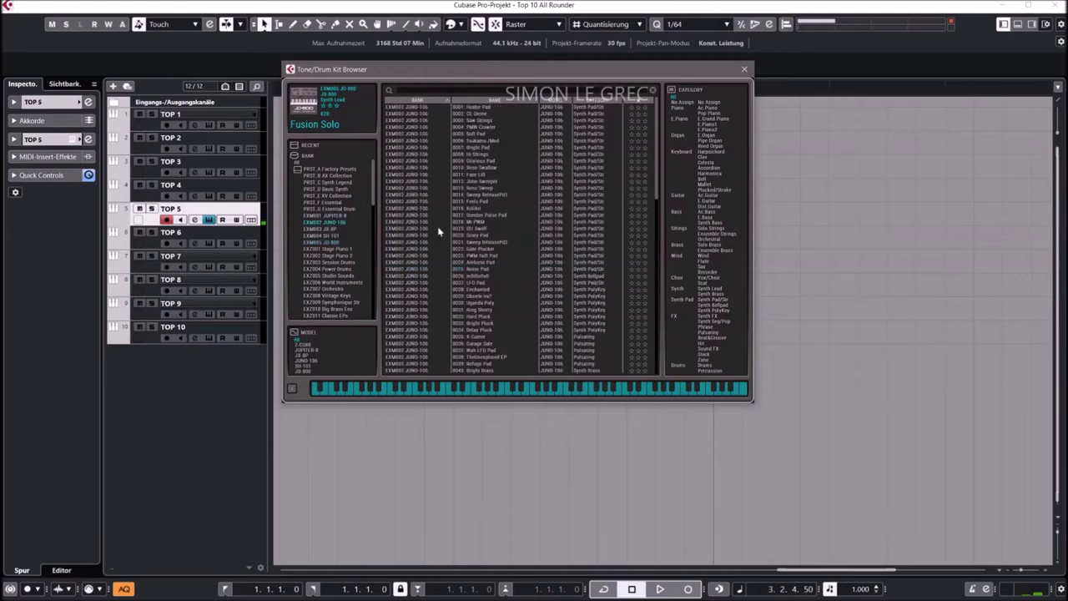
pyautogui.click(412, 223)
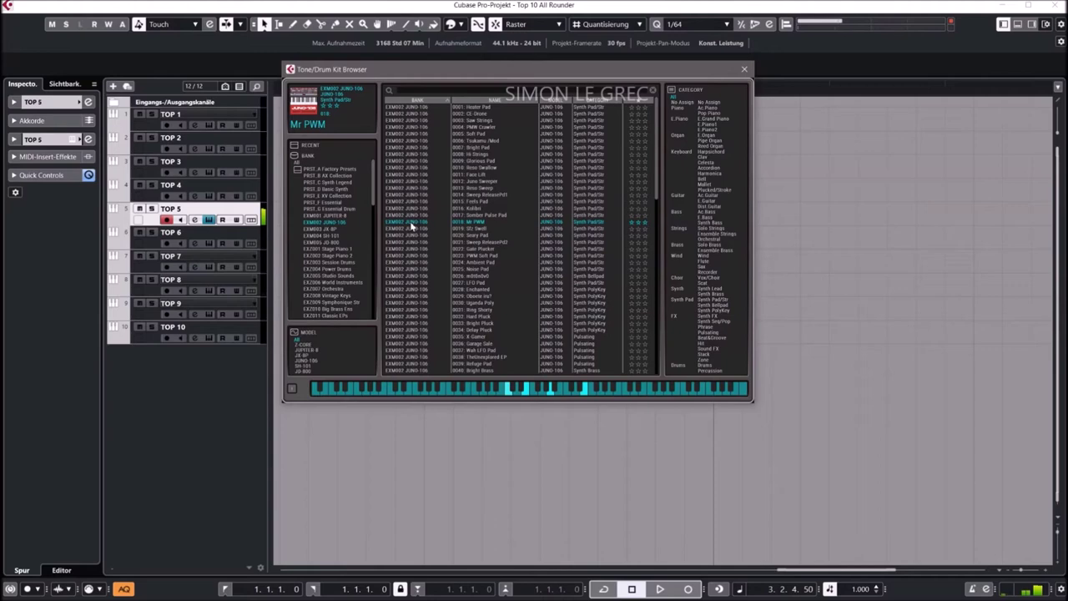
pyautogui.click(471, 262)
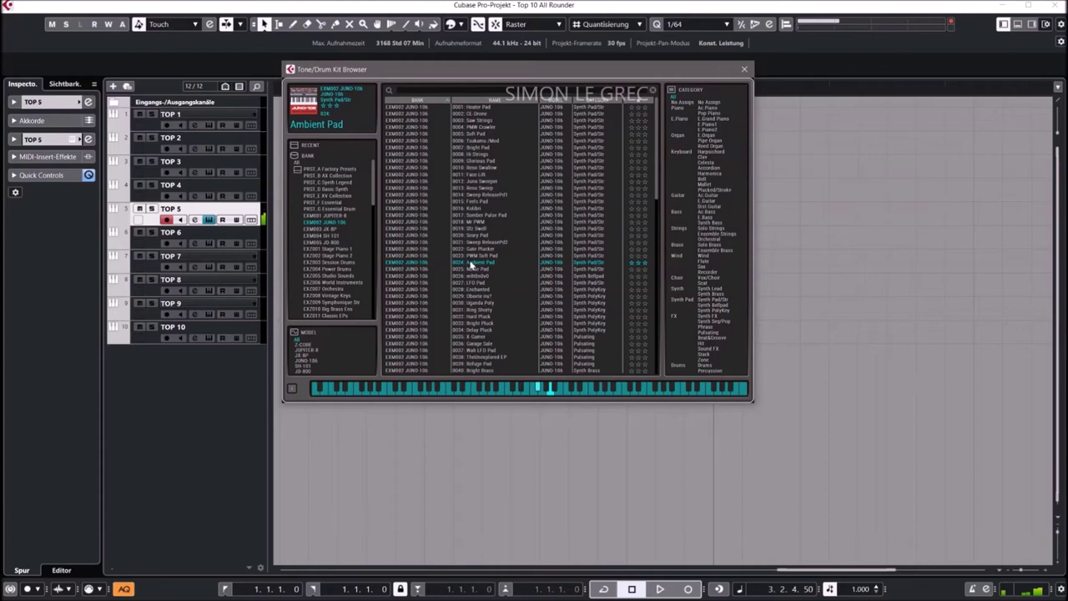
pyautogui.click(477, 282)
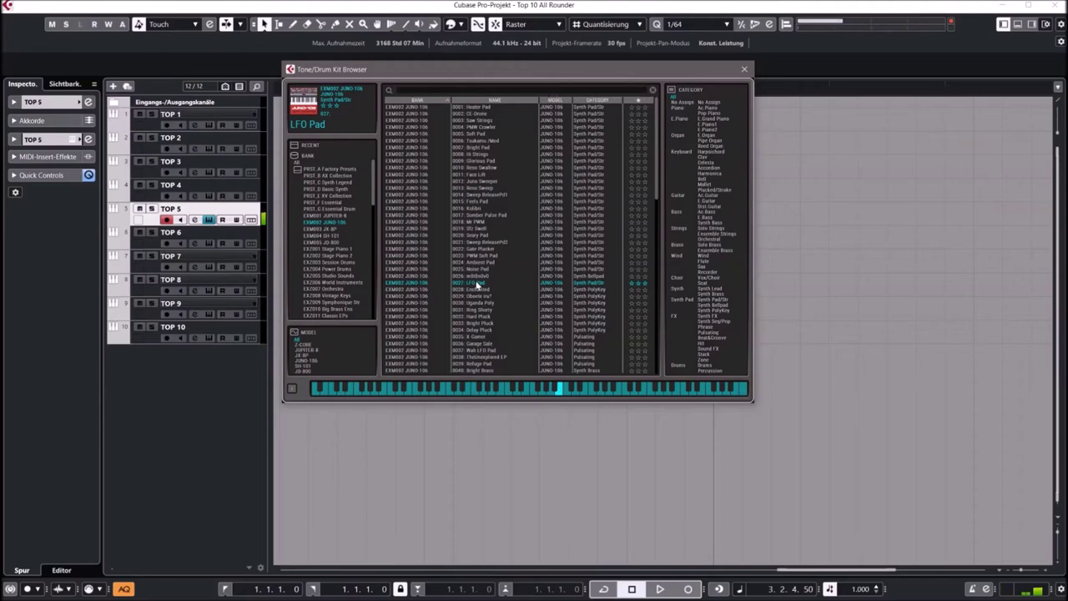
# - Audition So Swell and another ensemble strings preset from the EXZ009 Symphonique Str bank
pyautogui.click(346, 303)
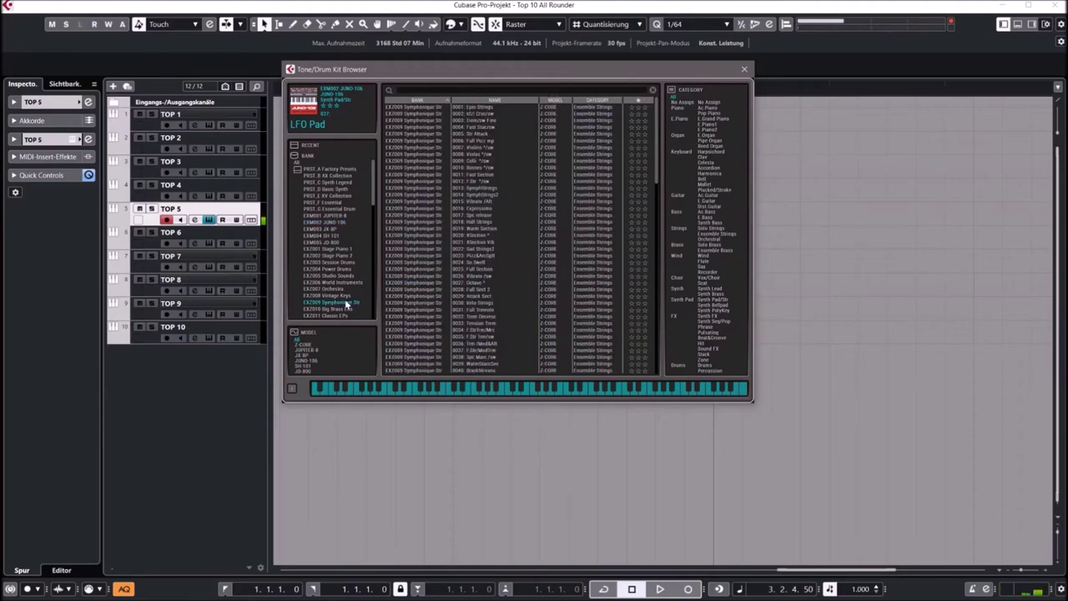
pyautogui.click(410, 264)
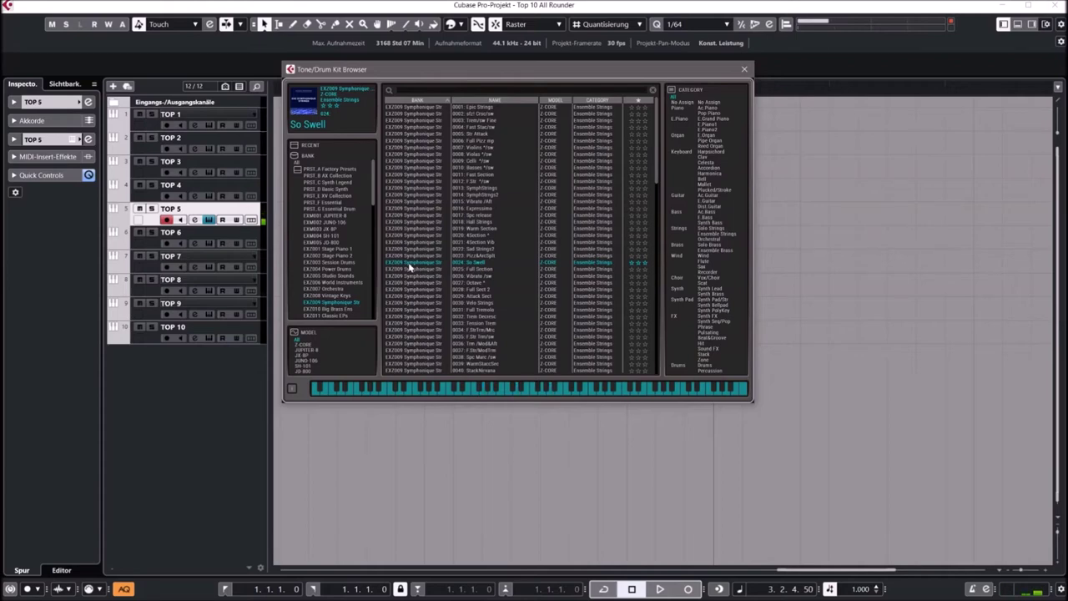
pyautogui.click(419, 229)
# - Audition Standard Kit w and Jazz Kit w from the PRST_G Essential Drum bank, then load Orchestra Kit w and try its pads
pyautogui.click(342, 209)
pyautogui.click(418, 170)
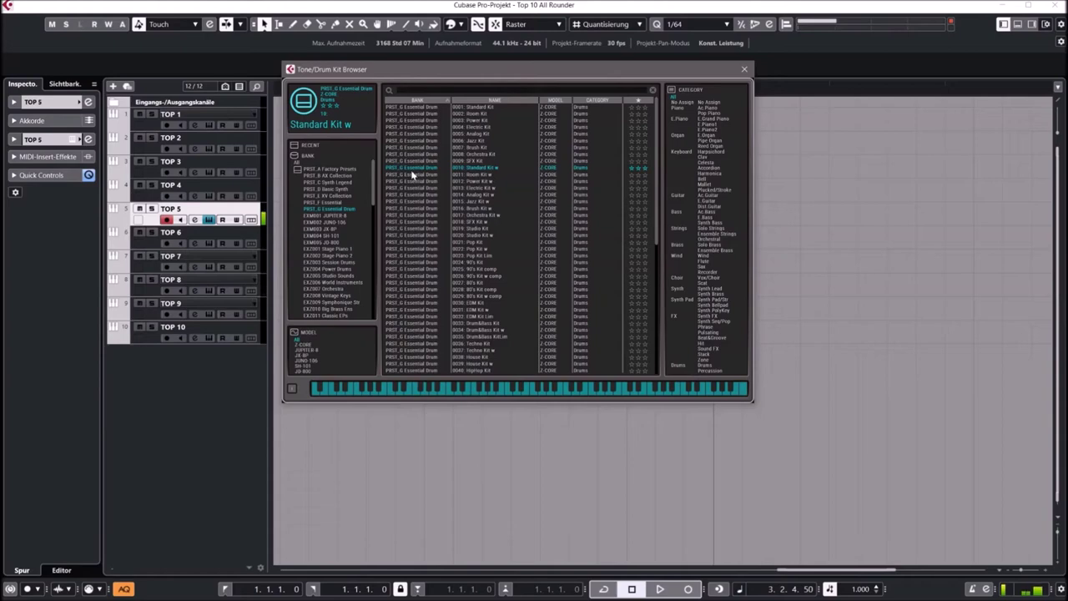
pyautogui.click(408, 202)
pyautogui.click(416, 216)
pyautogui.click(417, 217)
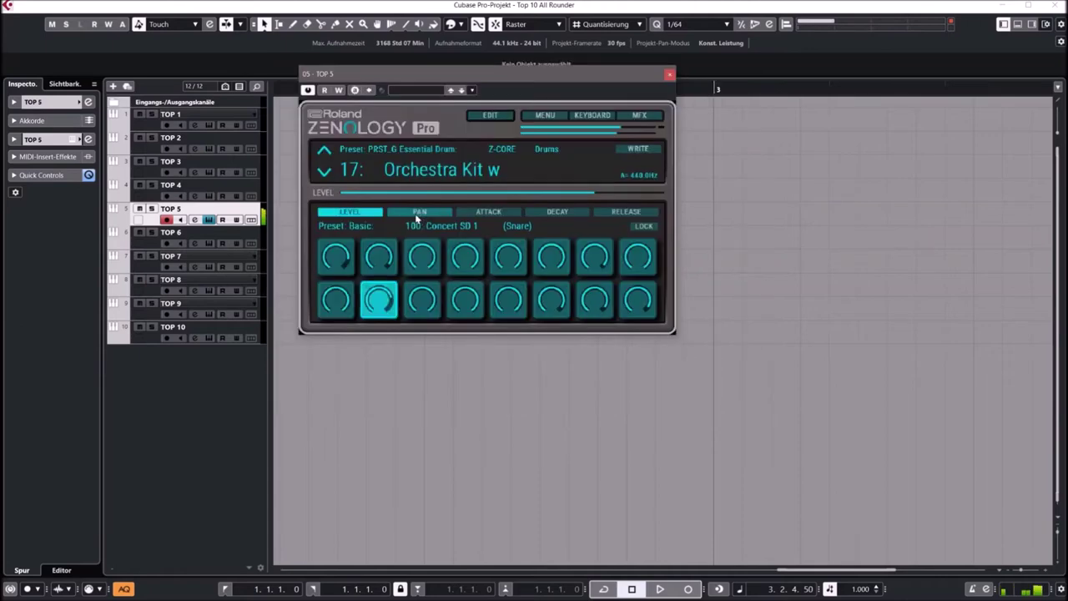
pyautogui.click(379, 257)
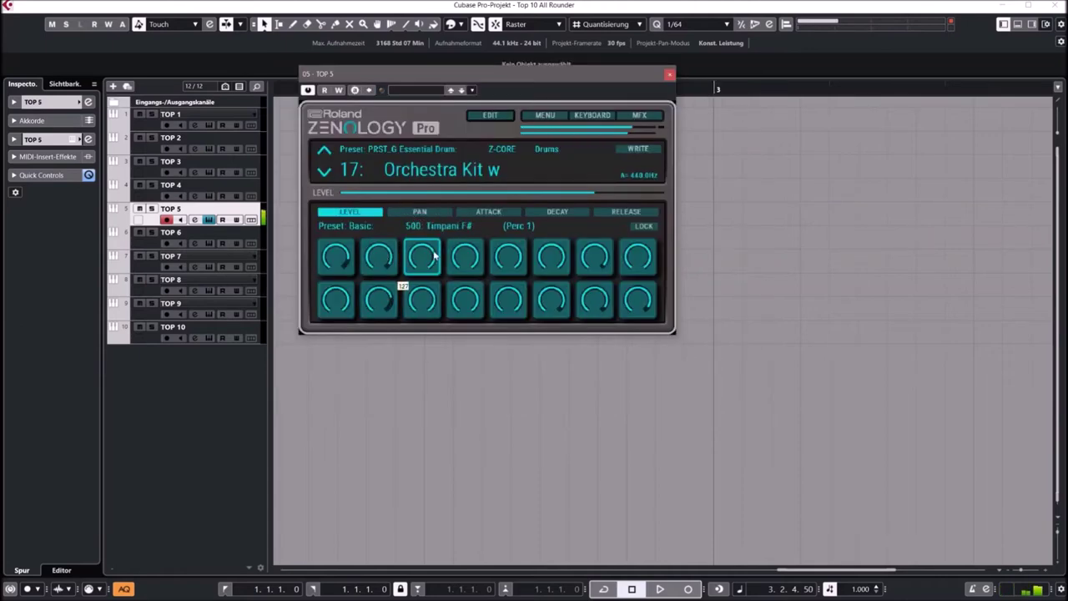
# - Reopen the tone browser to look through the remaining sound banks, and close both it and the Zenology Pro window
pyautogui.click(423, 177)
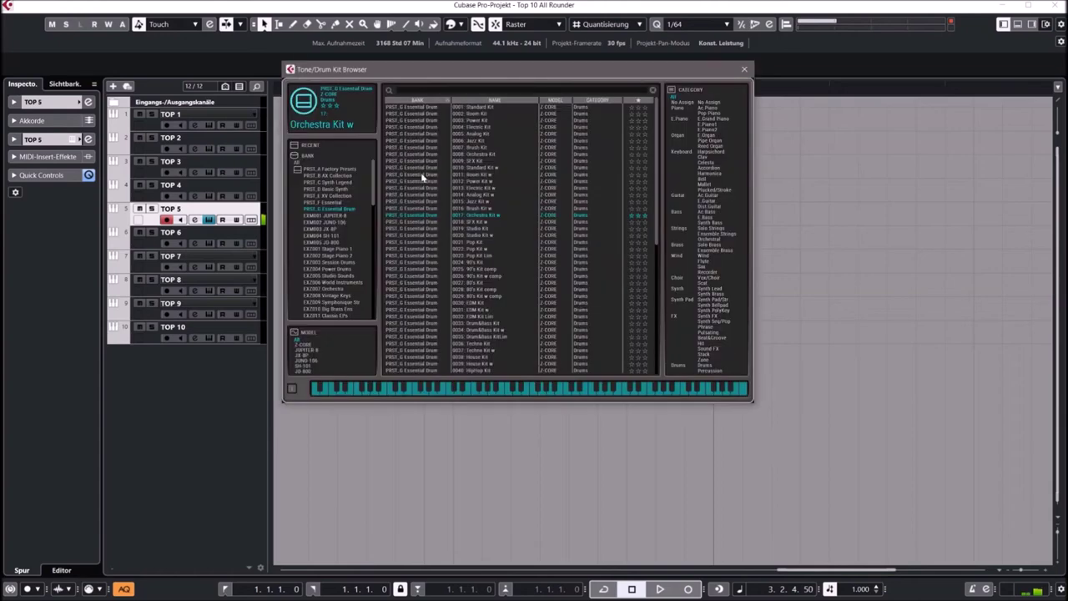
pyautogui.moveTo(374, 200); pyautogui.dragTo(379, 285)
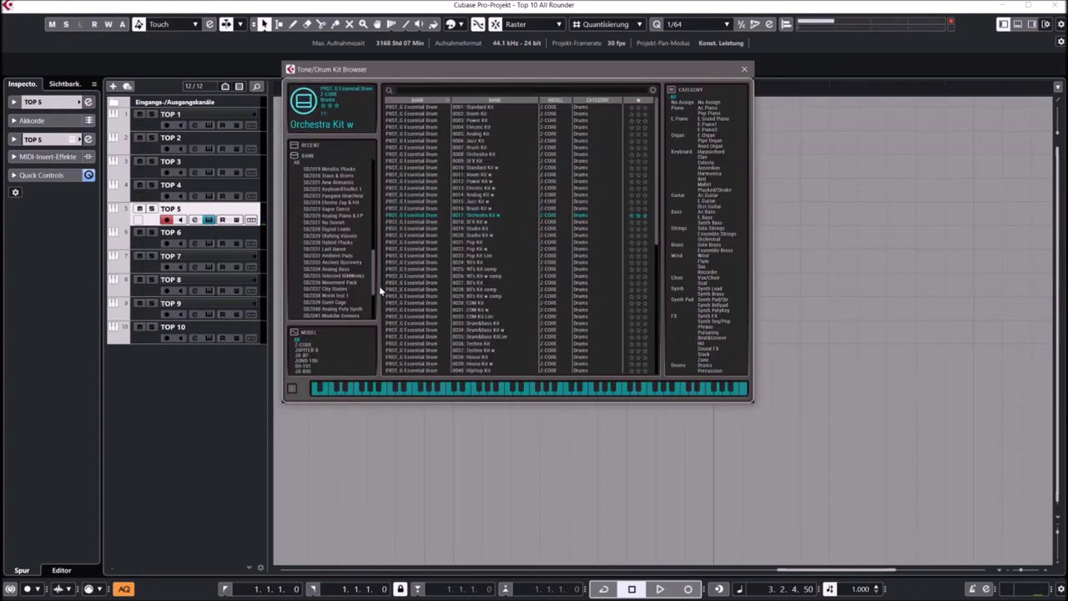
pyautogui.click(745, 70)
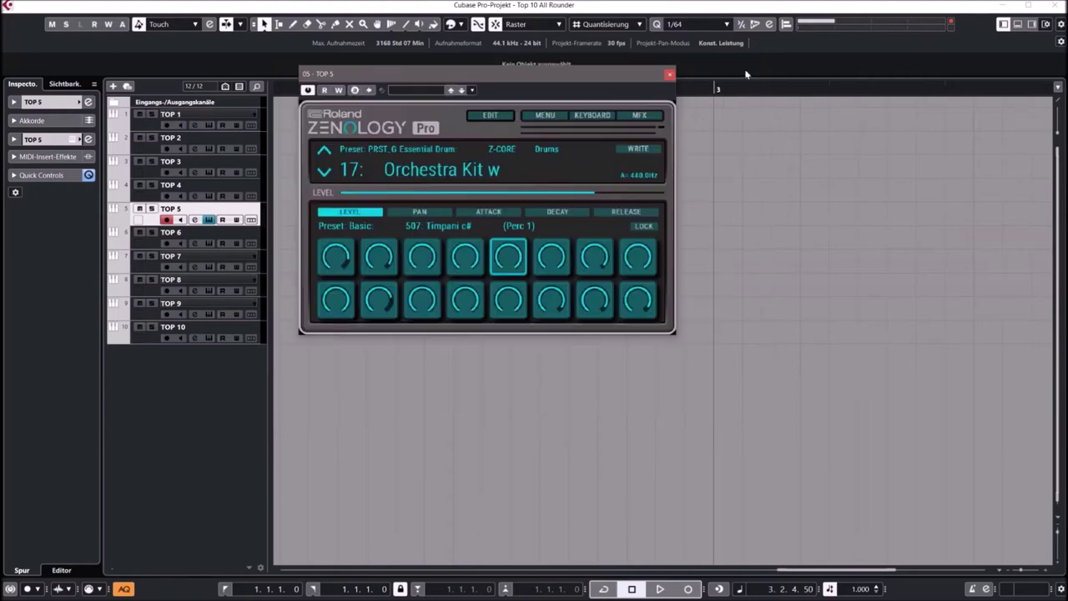
pyautogui.click(669, 75)
# - Open the Nexus 3 instrument of track TOP 4 and reposition its window so the whole interface is visible
pyautogui.click(197, 190)
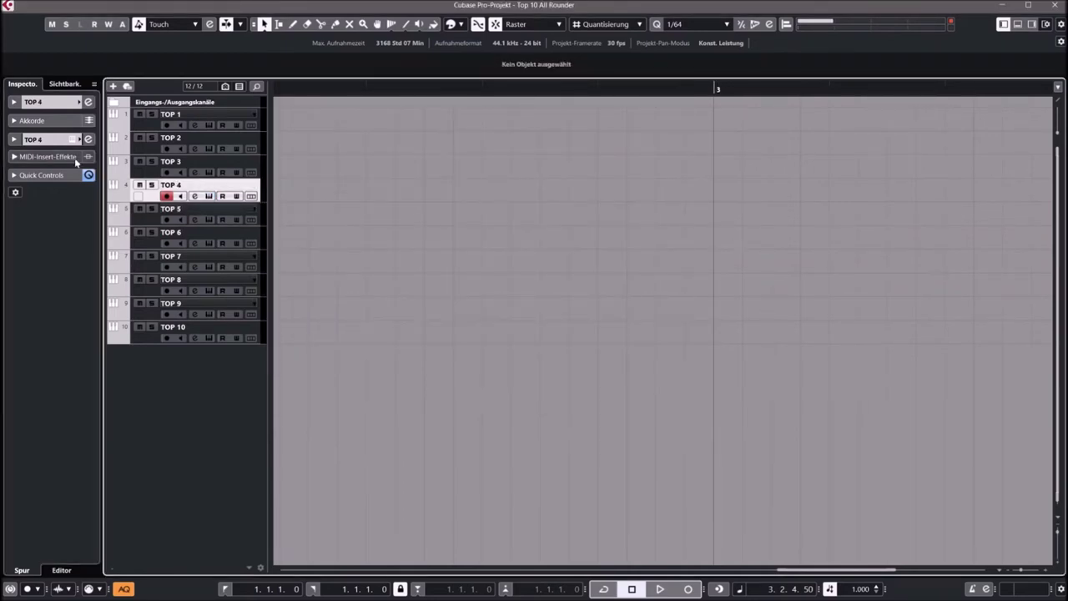
pyautogui.click(88, 139)
pyautogui.moveTo(694, 44); pyautogui.dragTo(425, 17)
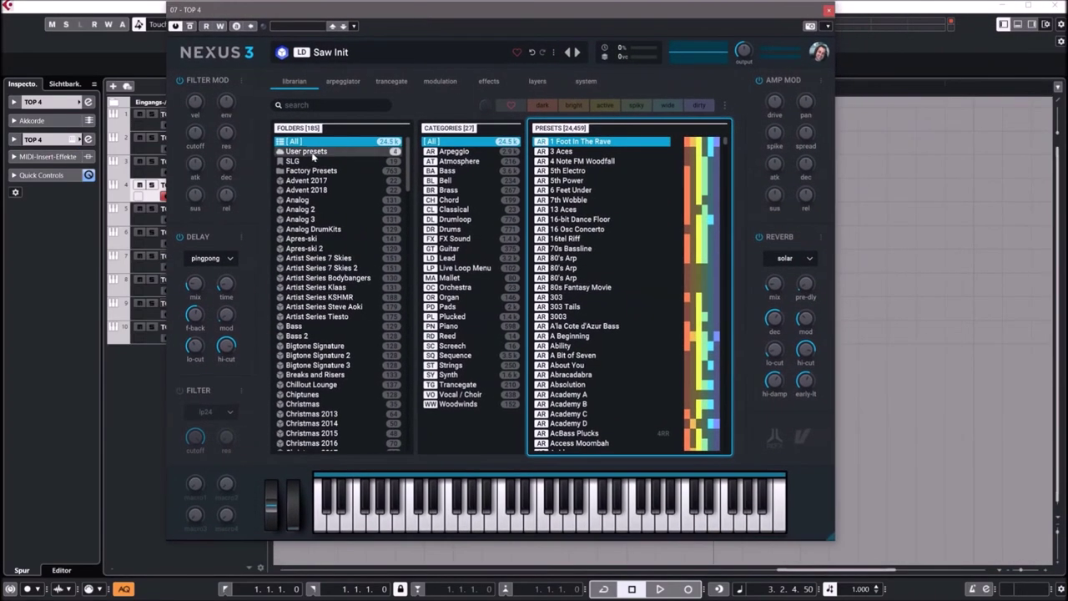
# - Audition 5th Square, 7City 1, 80's TV and 90s Star in the Synth category, briefly bypassing the delay on 7City 1
pyautogui.click(448, 376)
pyautogui.click(563, 201)
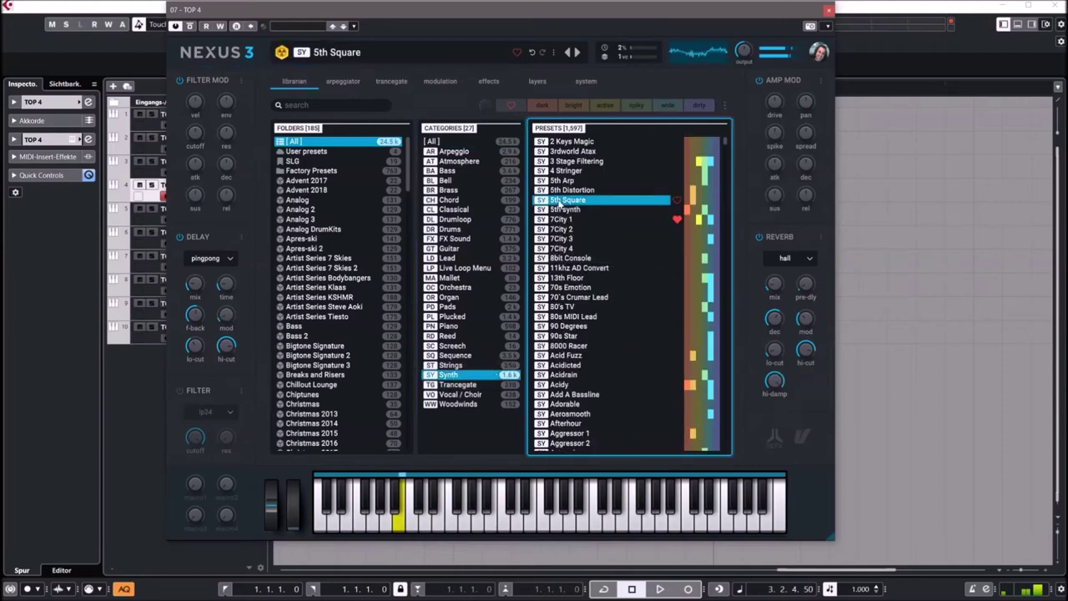
pyautogui.click(561, 219)
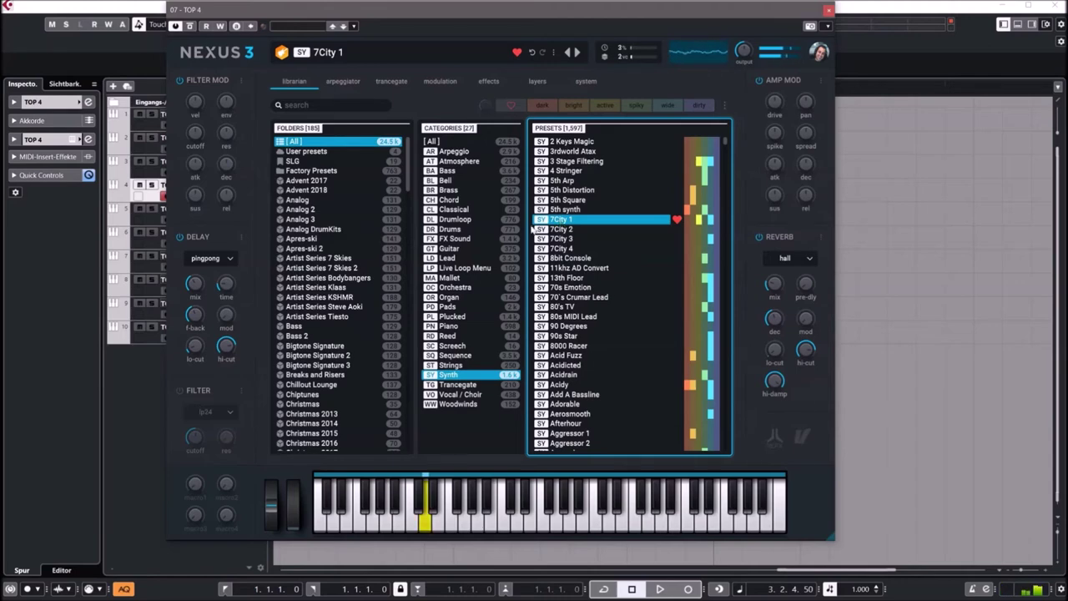
pyautogui.click(179, 238)
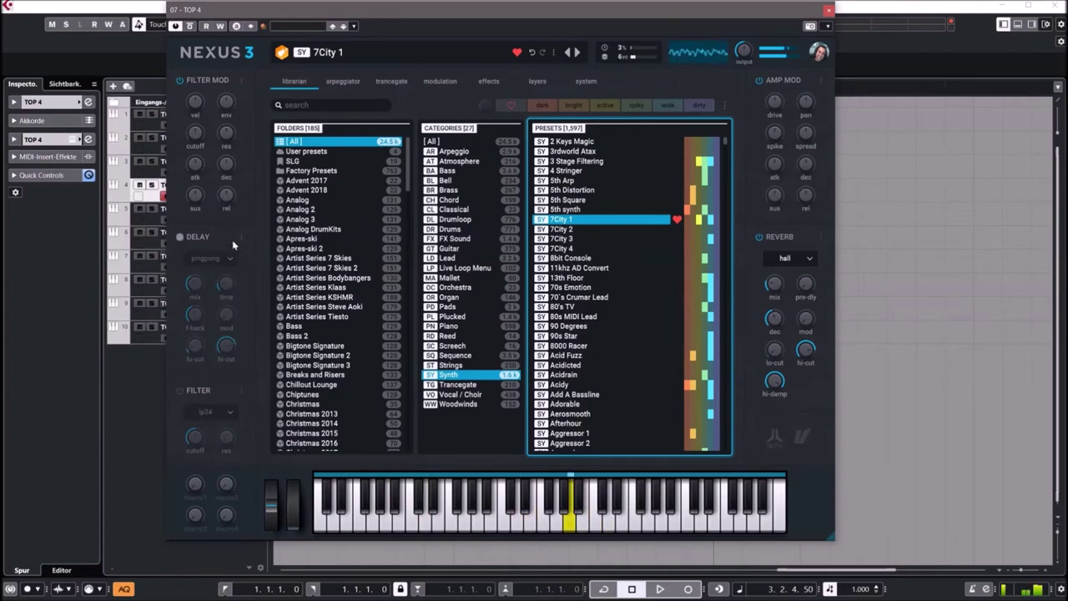
pyautogui.click(179, 237)
pyautogui.click(551, 306)
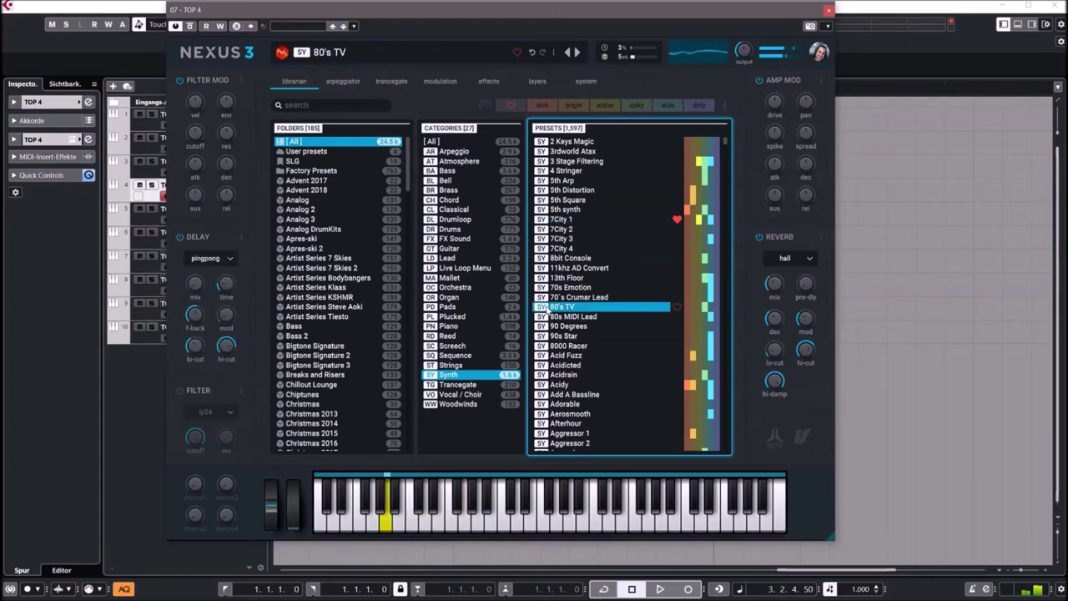
pyautogui.click(564, 337)
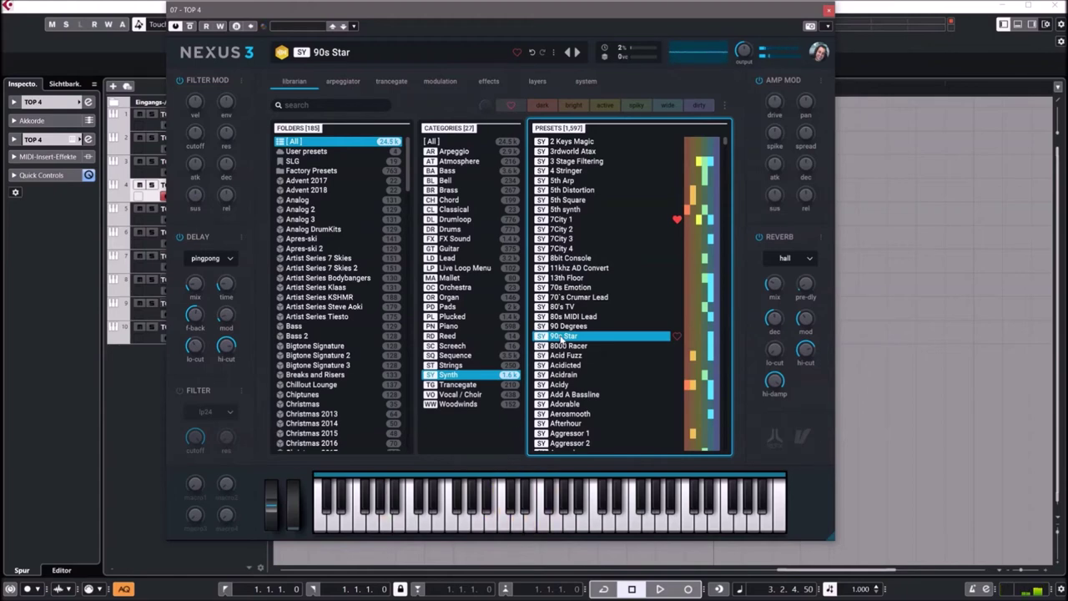
# - Audition Orch Hit Split Brs, Strings & Brass Bed and Tutti Staccato 60Pl from the Orchestra category
pyautogui.click(454, 287)
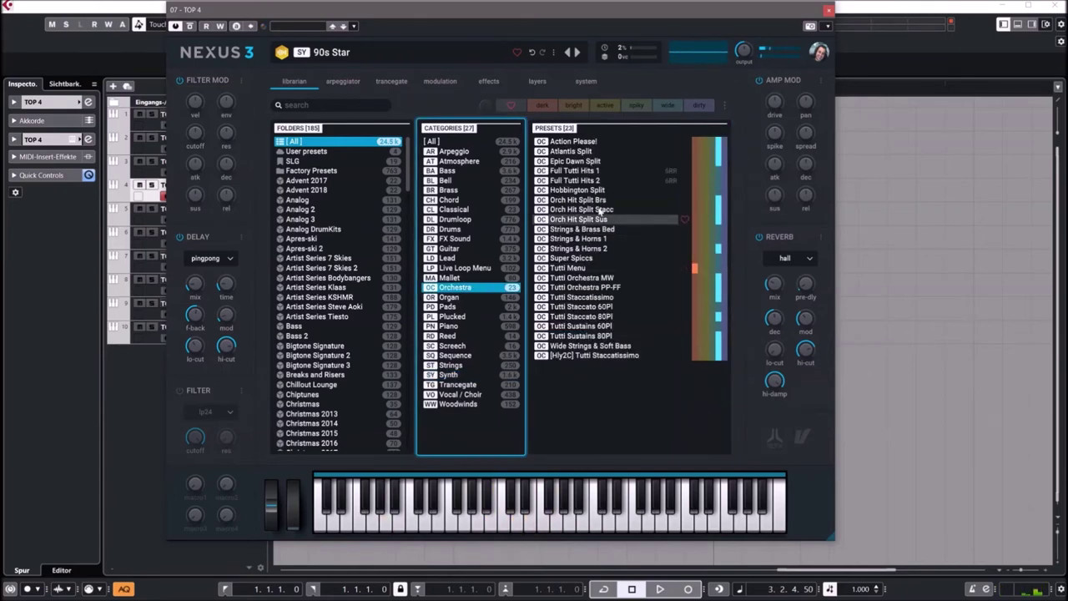
pyautogui.click(580, 200)
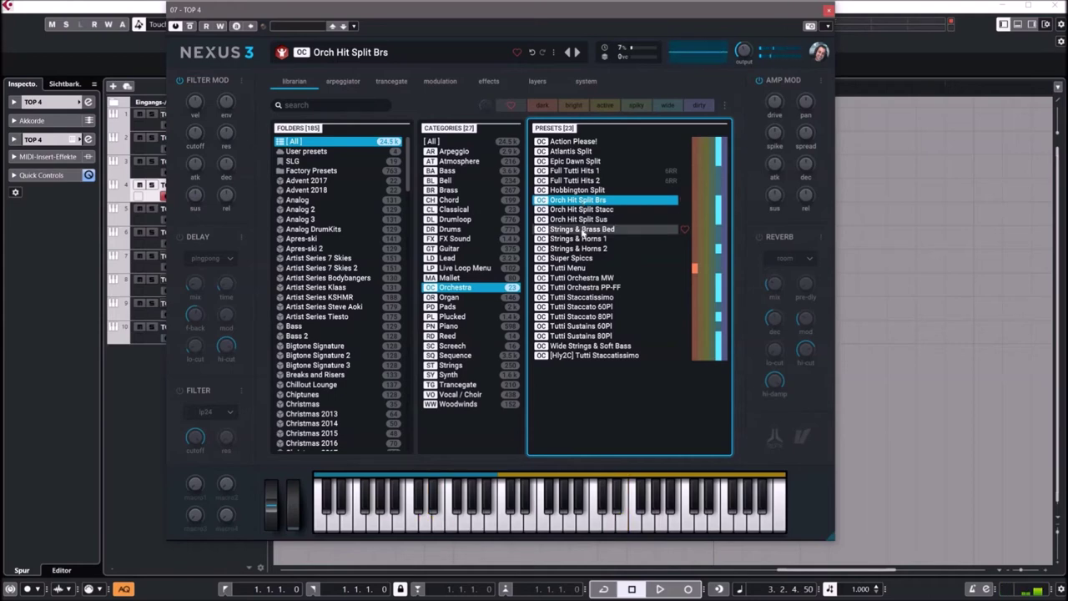
pyautogui.click(579, 231)
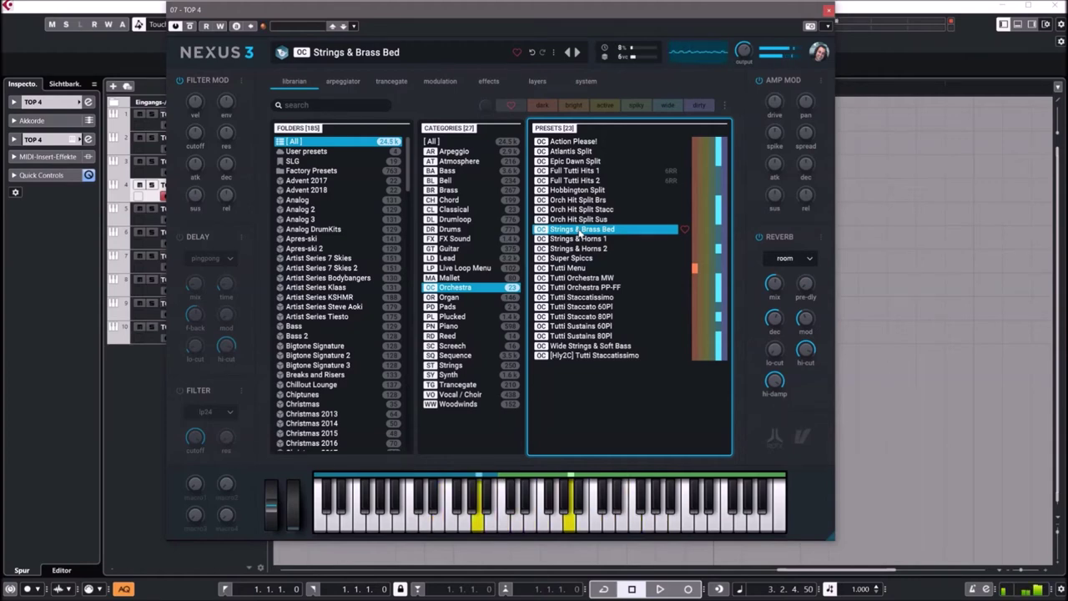
pyautogui.click(574, 308)
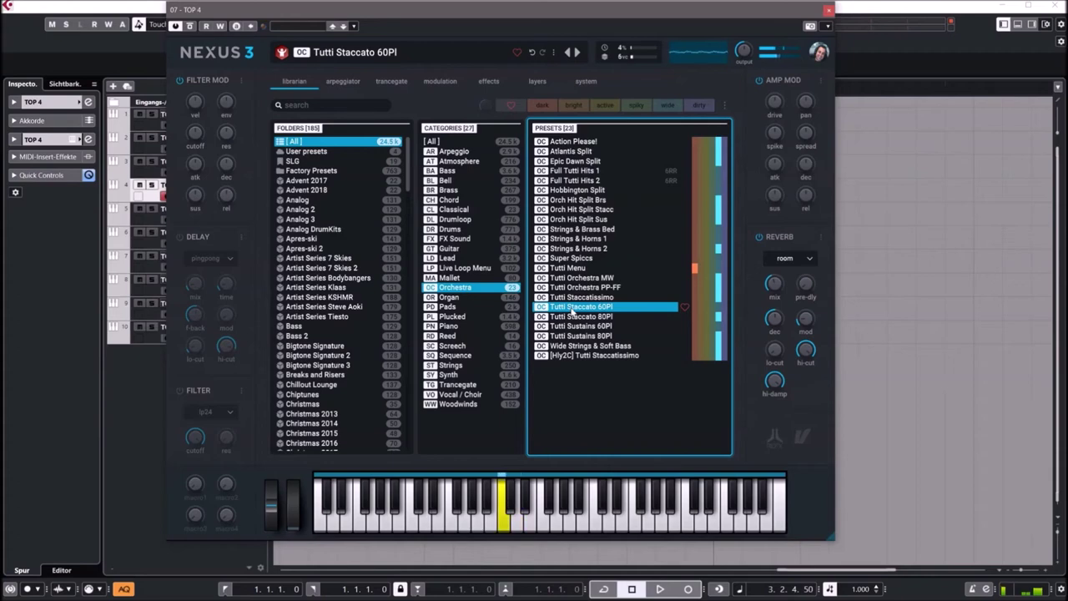
# - Audition Berlin and Burn Organ from the Organ category, switching off delay and reverb for Burn Organ
pyautogui.click(449, 297)
pyautogui.click(560, 240)
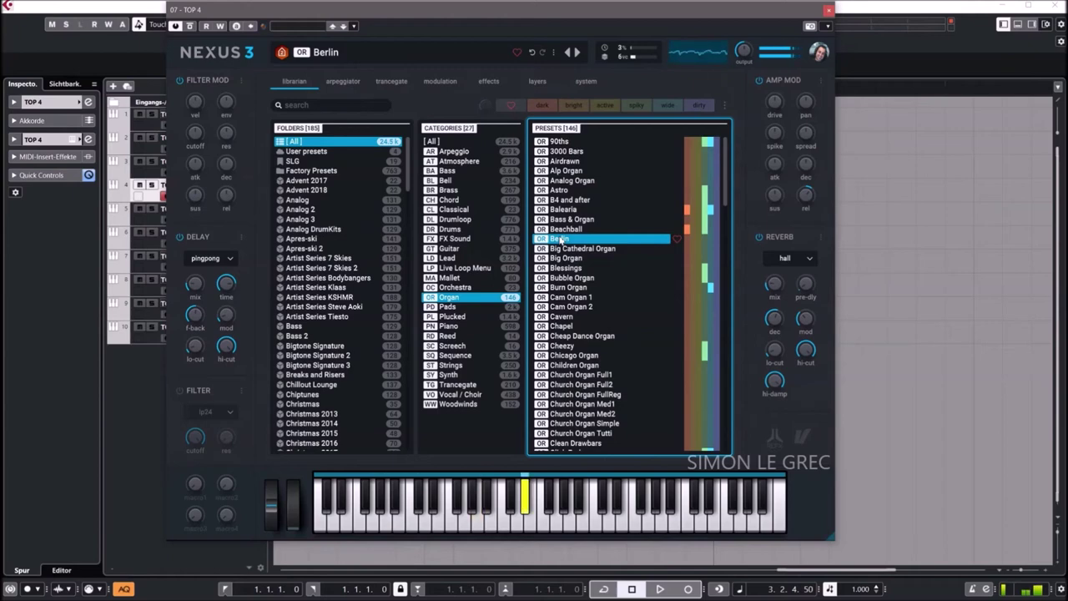
pyautogui.click(560, 289)
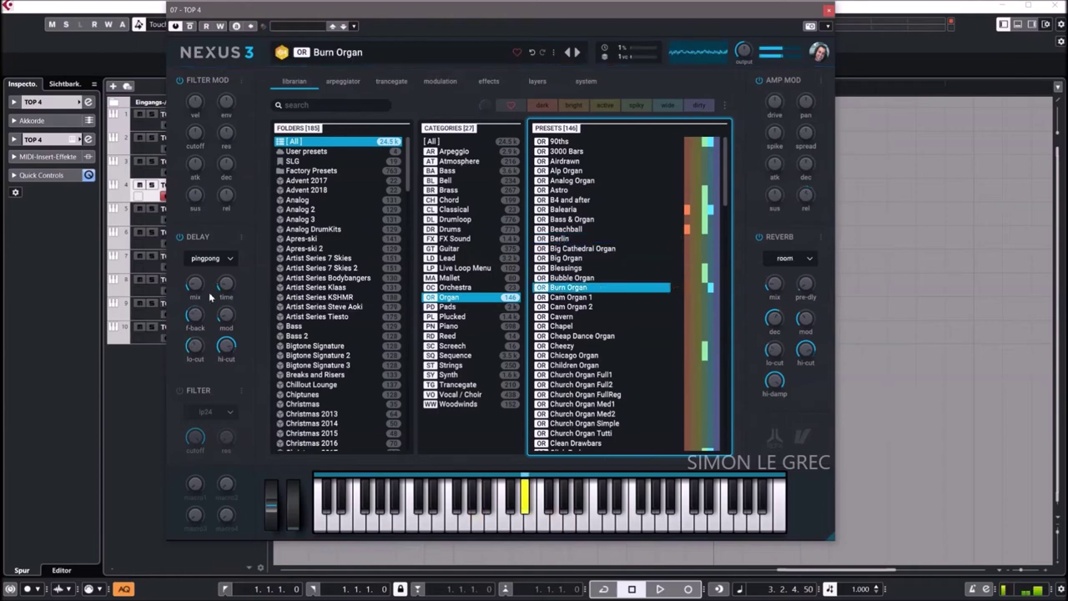
pyautogui.click(179, 237)
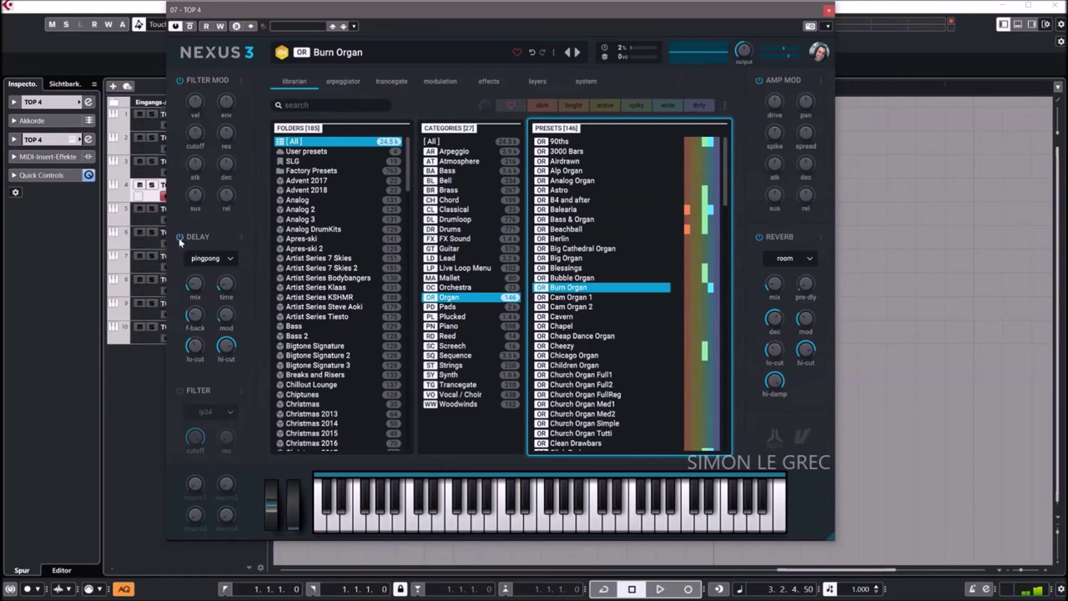
pyautogui.click(761, 239)
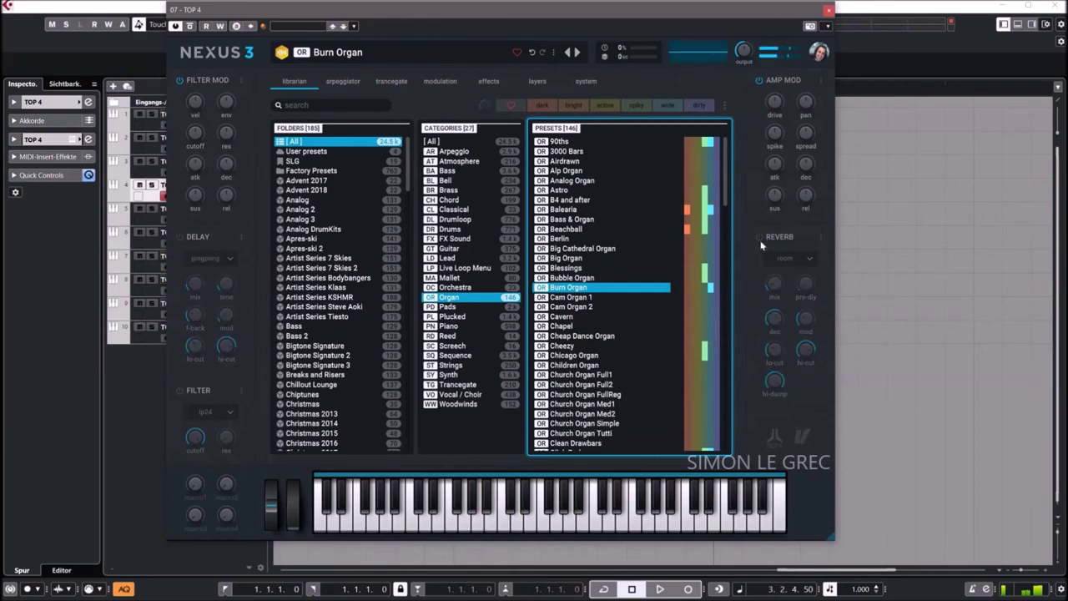
# - Load the Chicago Organ preset and switch off its delay
pyautogui.click(597, 357)
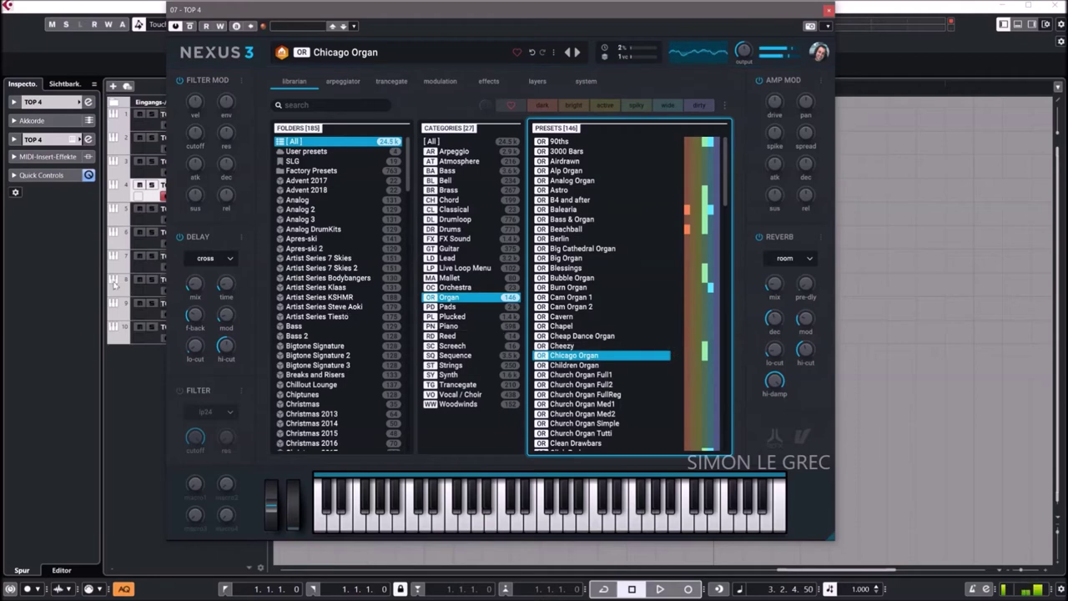
pyautogui.click(179, 238)
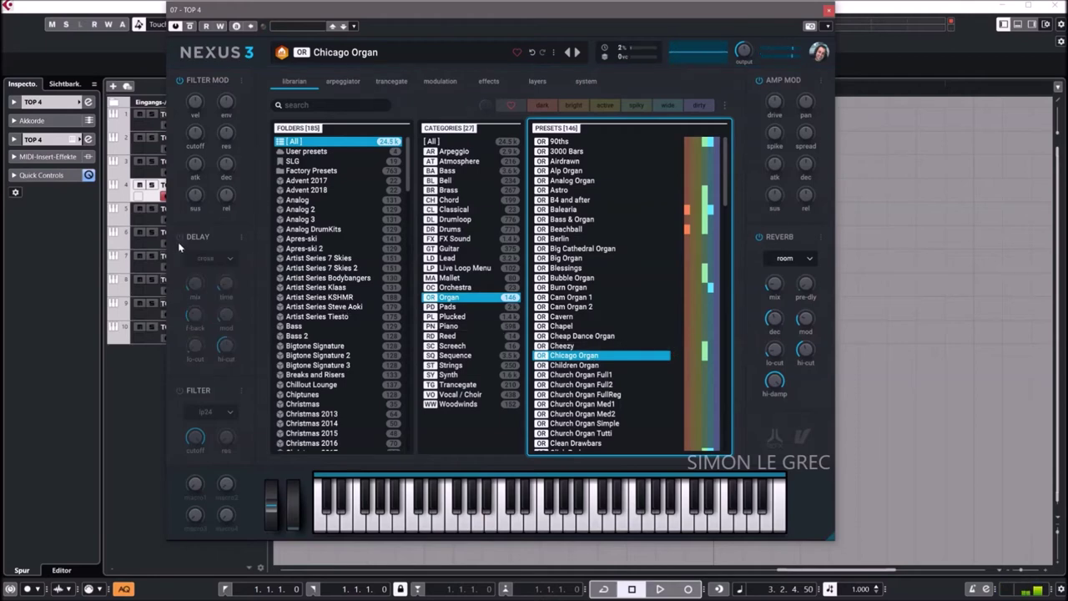
# - Switch off the reverb on Chicago Organ and load A Piano Concert from the Piano category
pyautogui.click(767, 242)
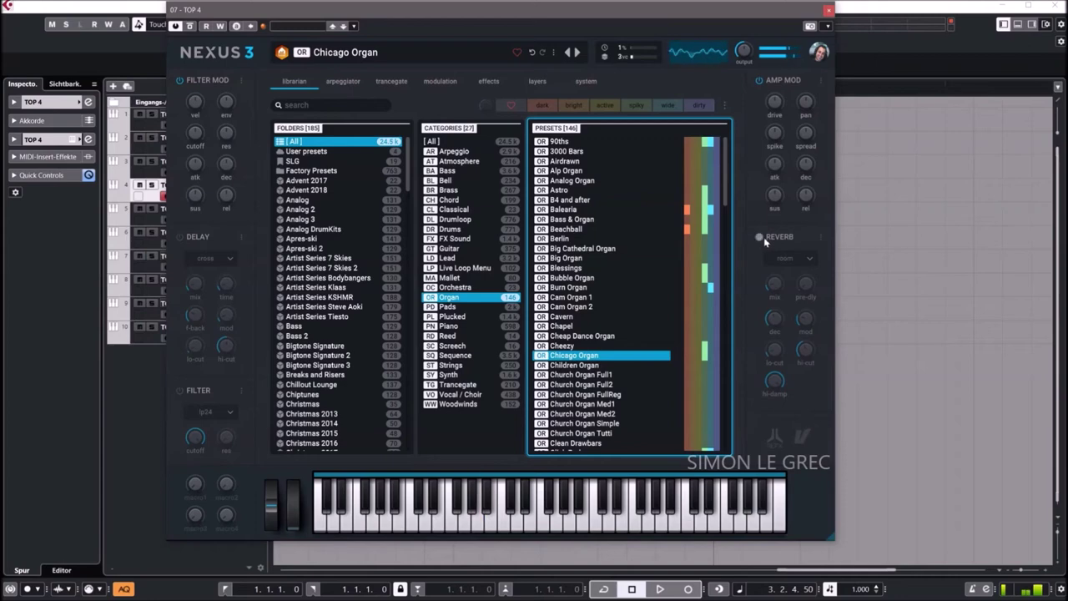
pyautogui.click(467, 326)
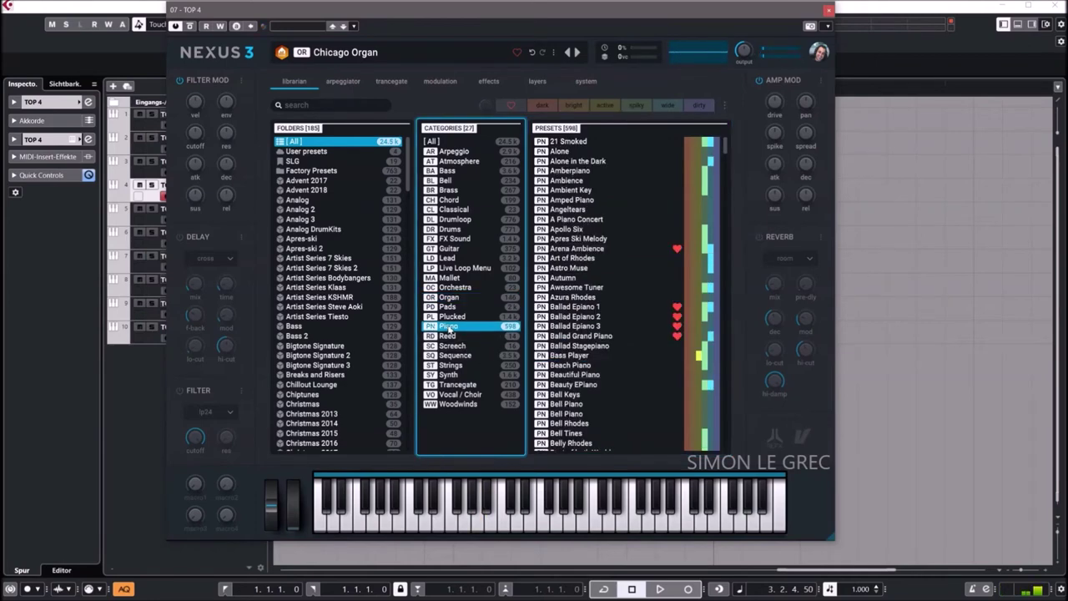
pyautogui.click(567, 219)
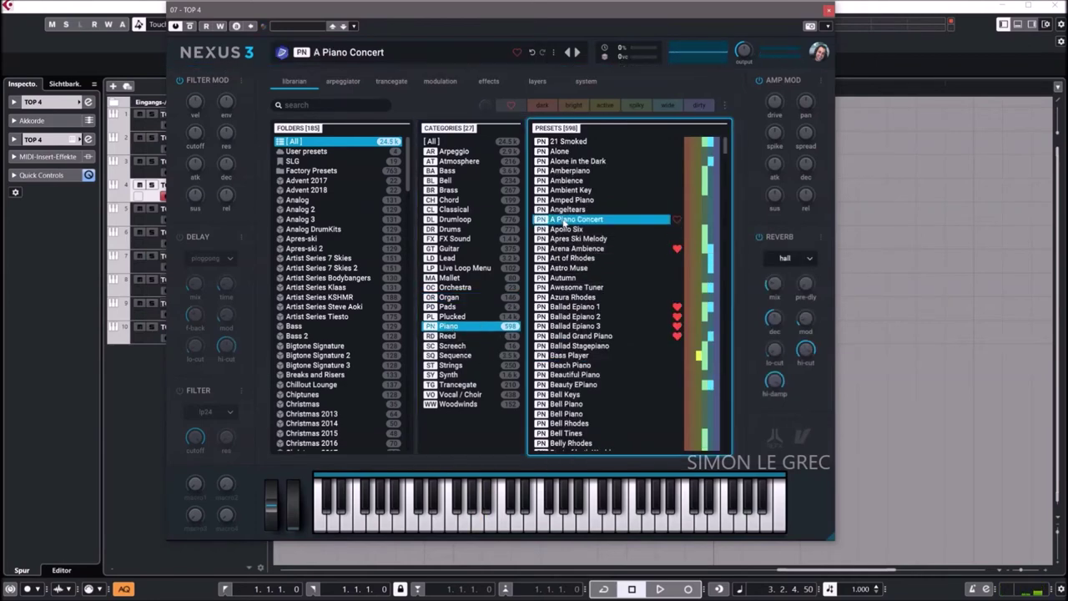
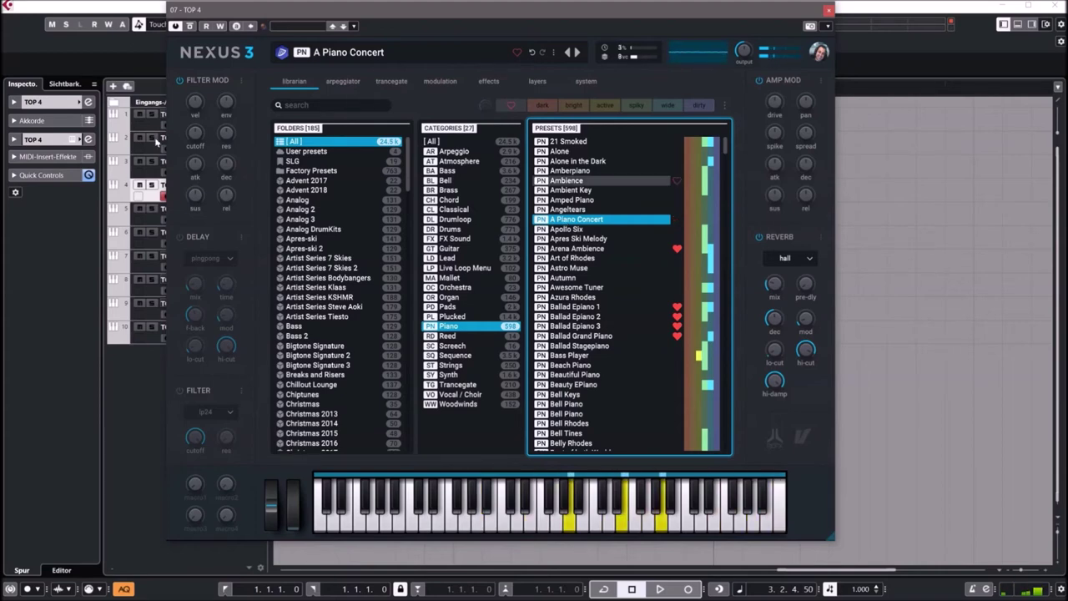
# - Briefly enable the pingpong delay on A Piano Concert, lower its high cut, and switch the delay off again
pyautogui.click(179, 237)
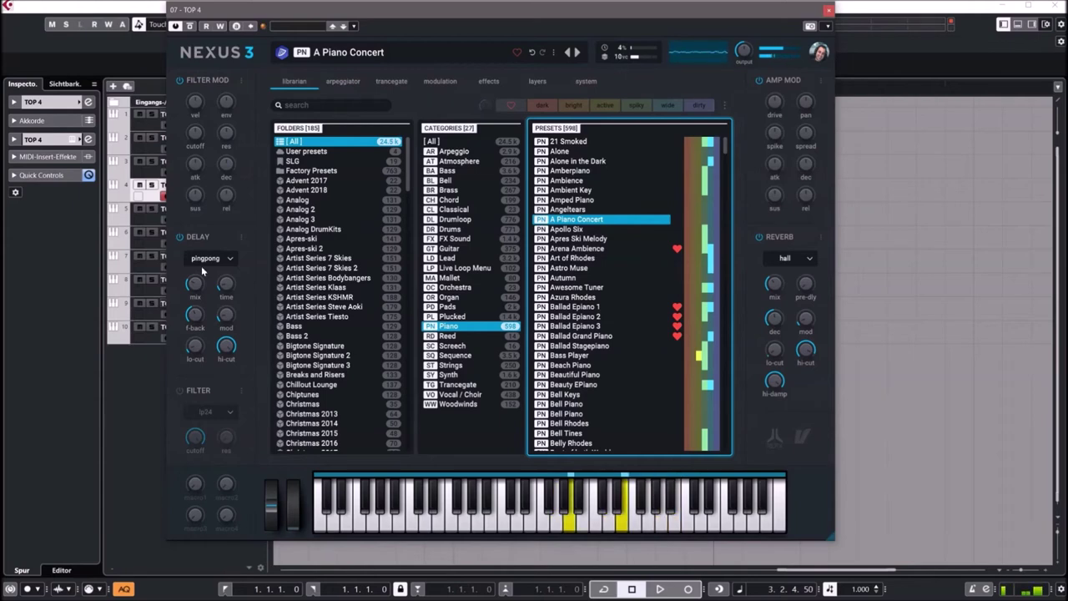
pyautogui.moveTo(225, 345); pyautogui.dragTo(240, 394)
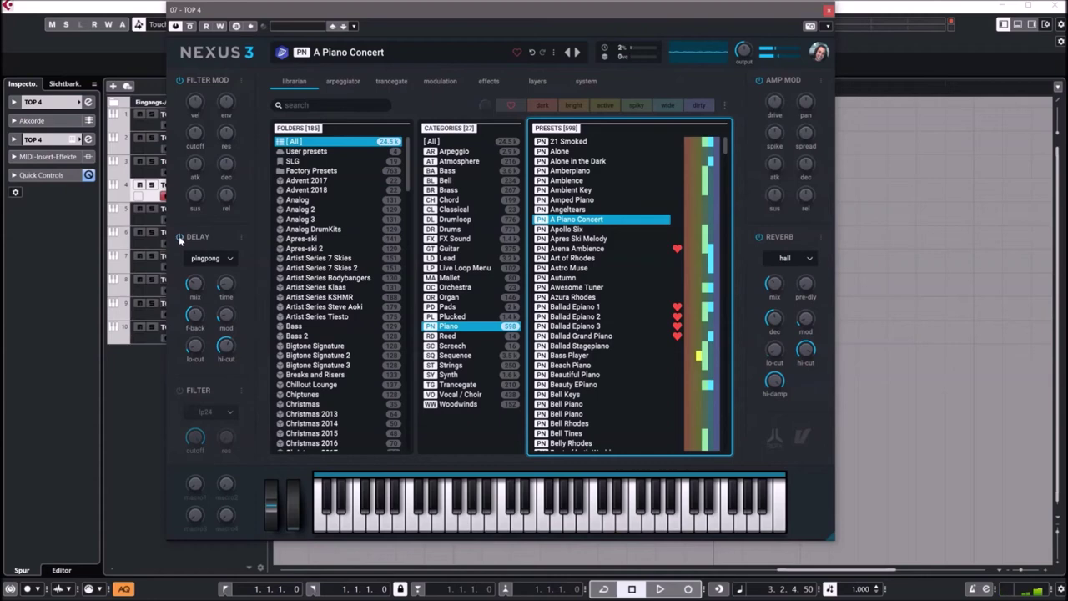
pyautogui.click(179, 238)
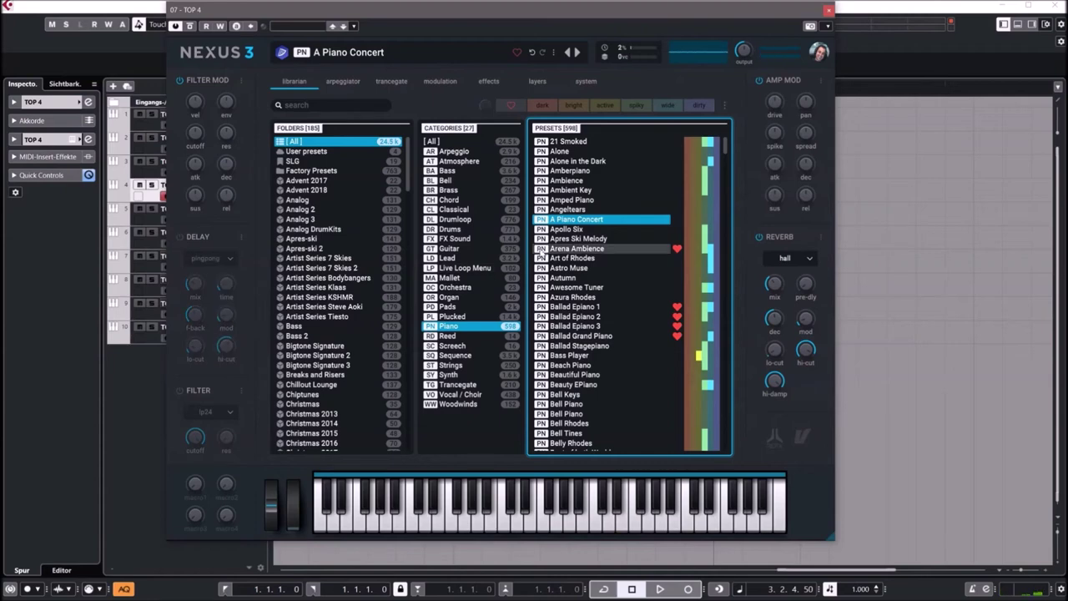
# - Audition Art Of Dreaming, Basic Strings, Big Strings and Adagio Strings 3 from the Strings category and Harspichord Grand from Classical
pyautogui.click(448, 368)
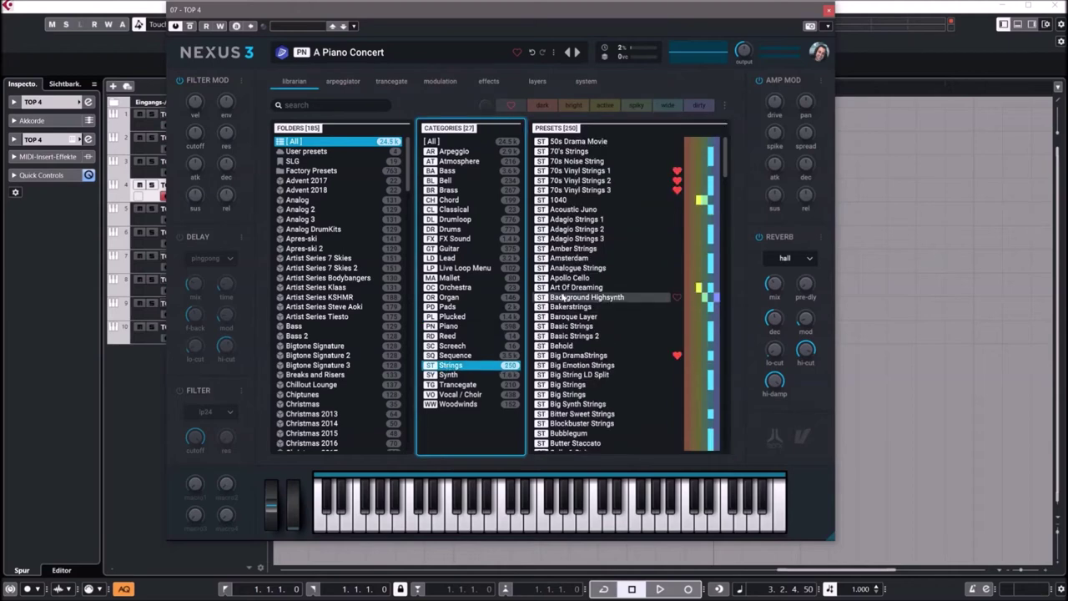
pyautogui.click(565, 288)
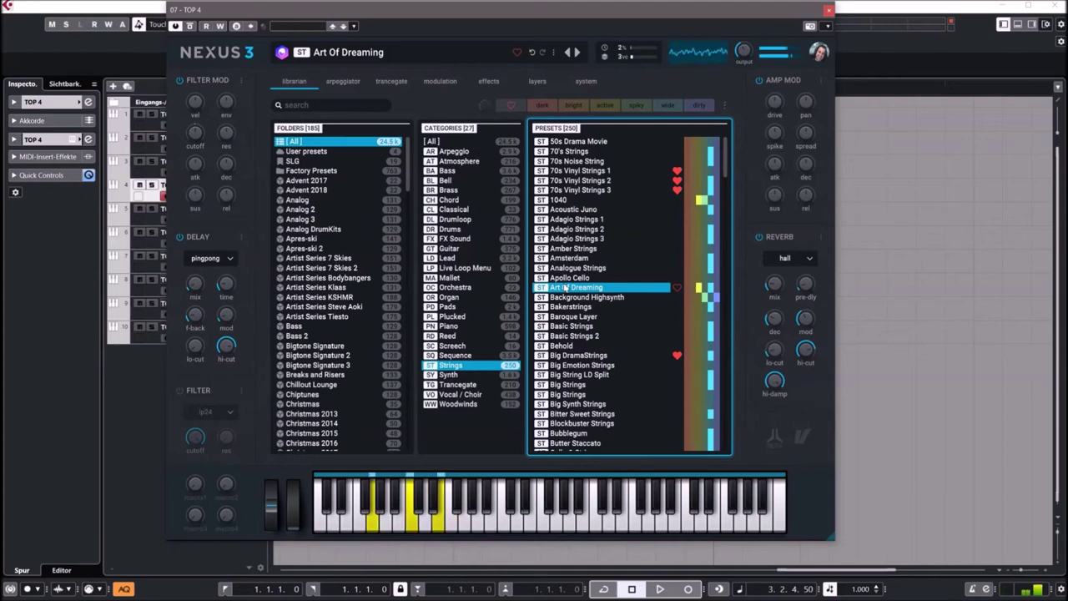
pyautogui.click(570, 326)
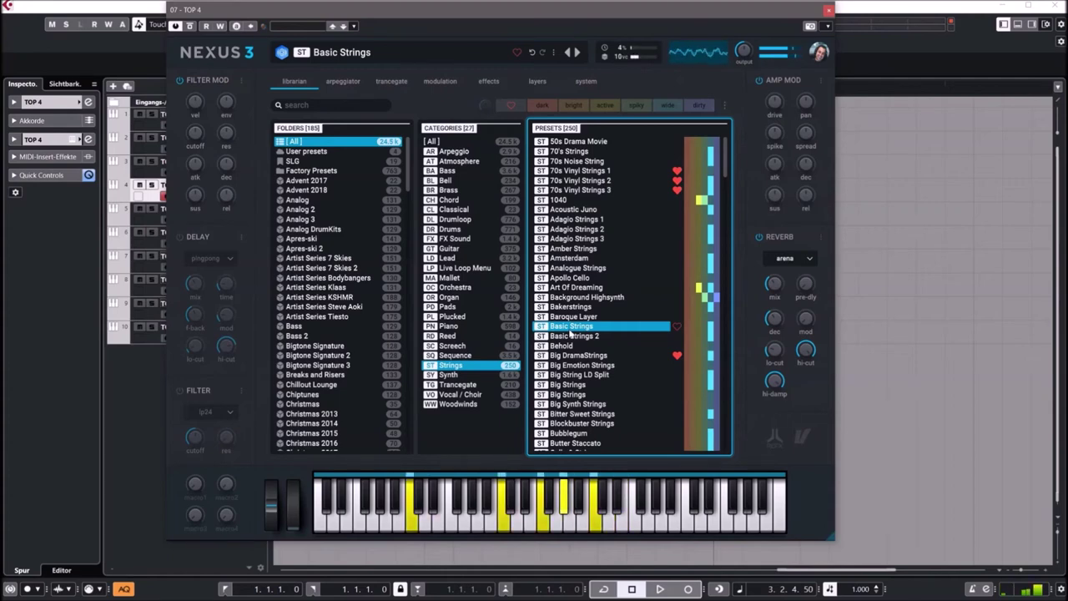
pyautogui.click(561, 385)
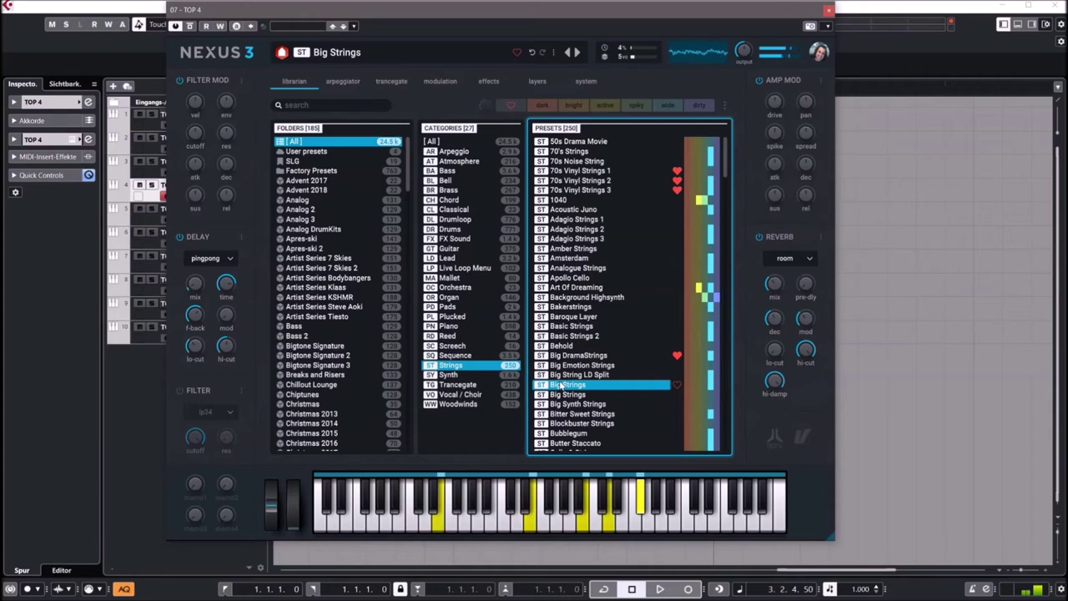
pyautogui.click(576, 240)
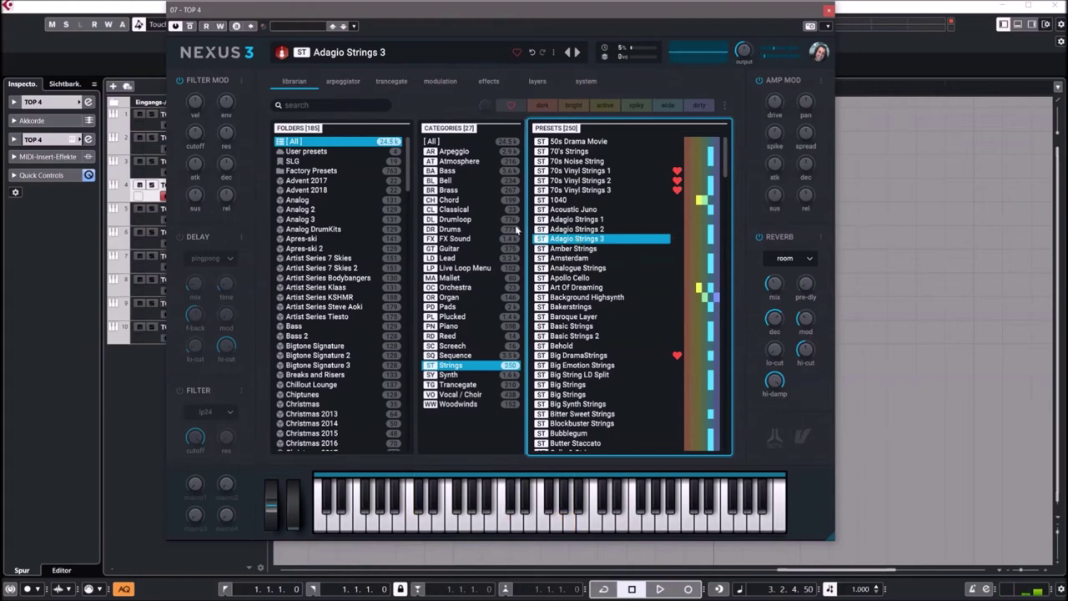
pyautogui.click(457, 209)
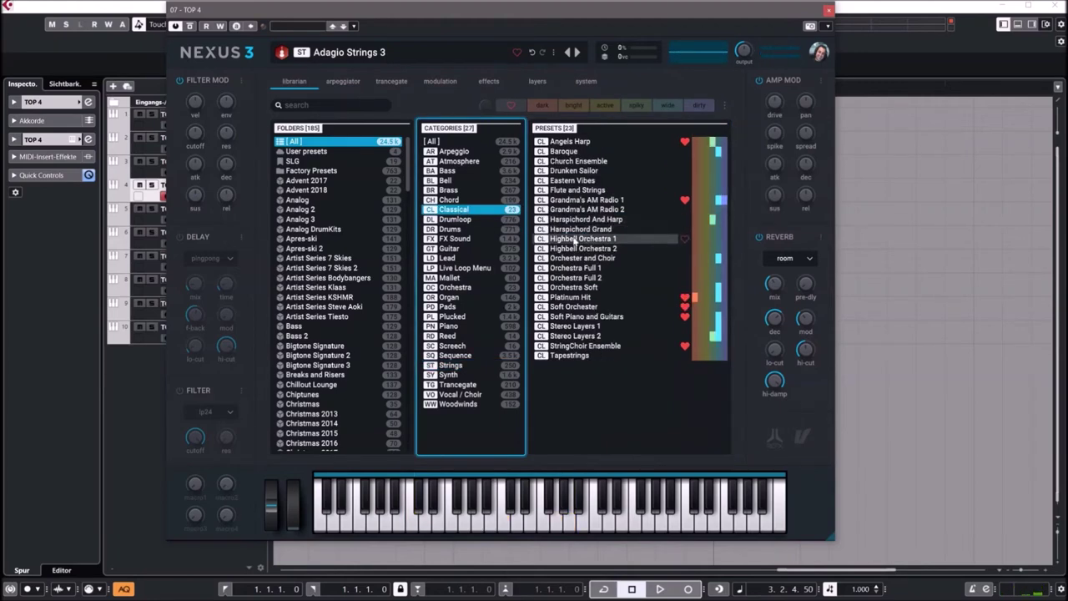
pyautogui.click(575, 229)
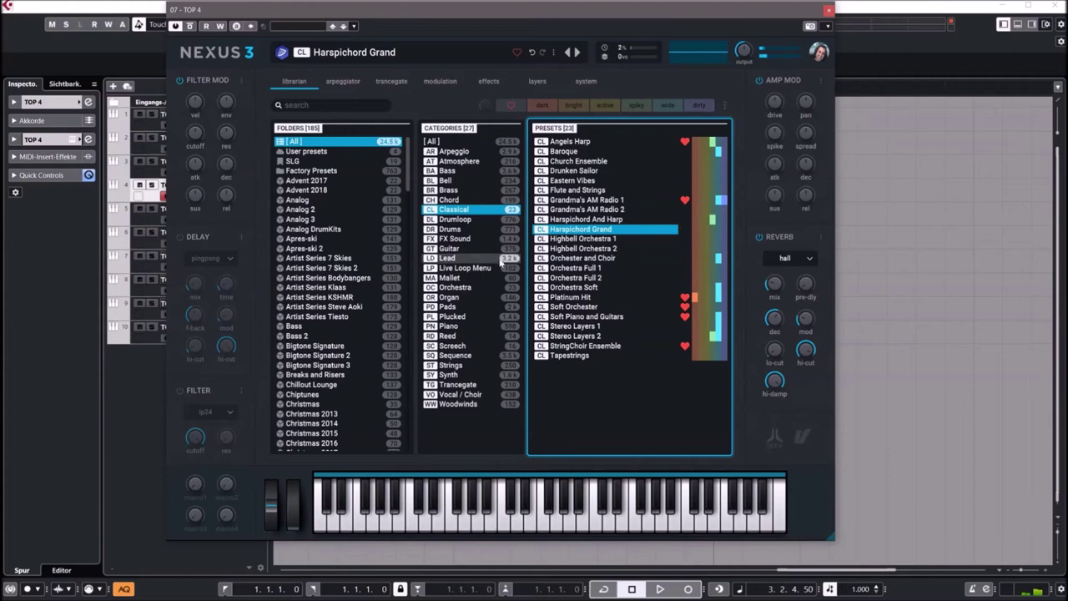
# - Audition Acou & Electric, Amped Guitar 1, Attack Guitar, Ballad E-Bass and Big 12String 2 from the Guitar category
pyautogui.click(449, 248)
pyautogui.click(566, 220)
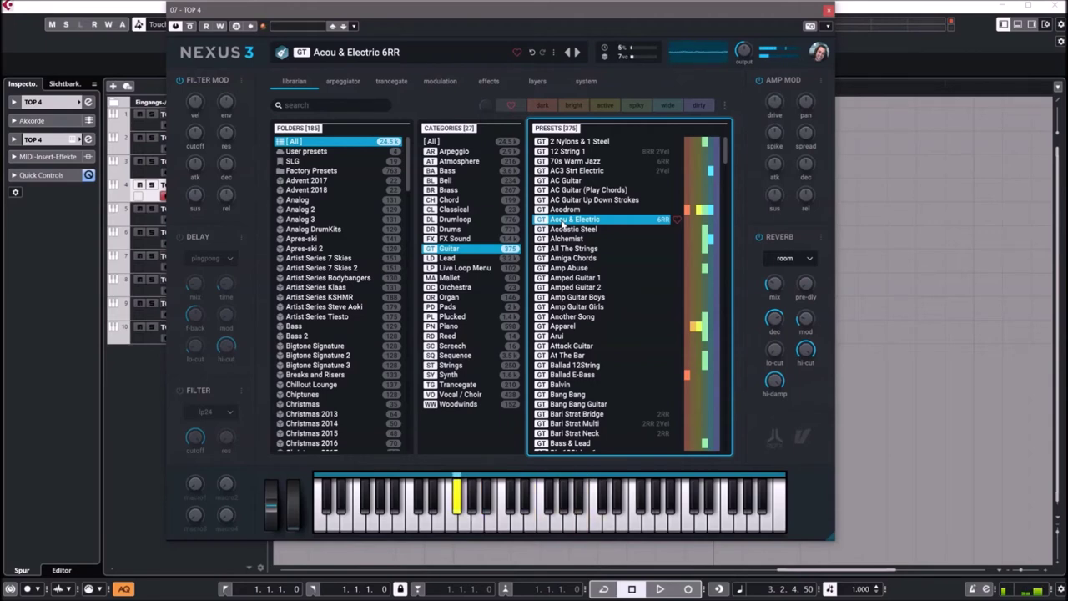
pyautogui.click(567, 279)
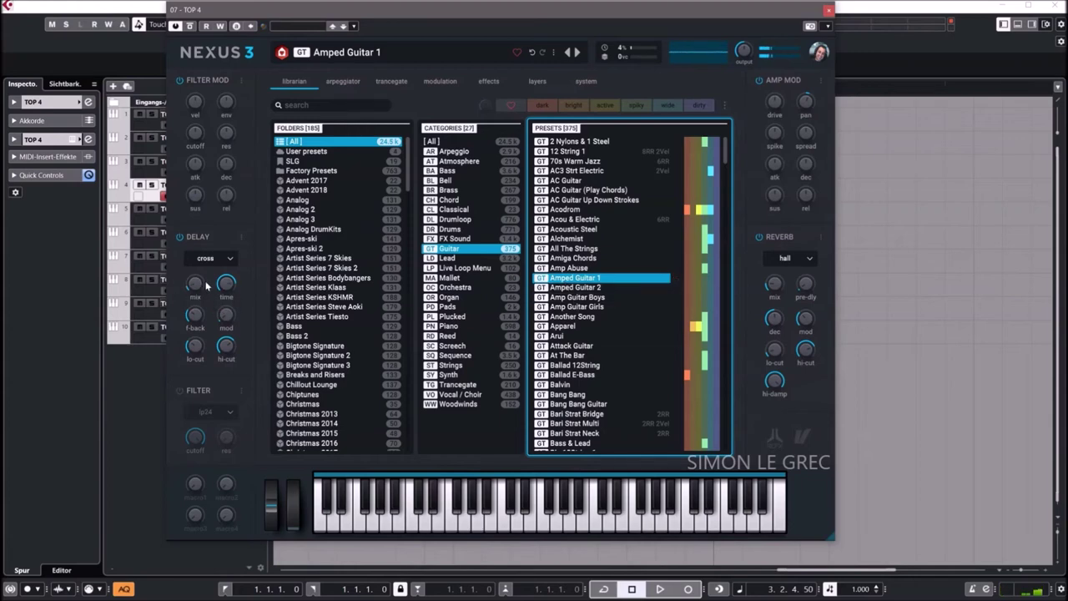
pyautogui.moveTo(202, 350)
pyautogui.click(555, 346)
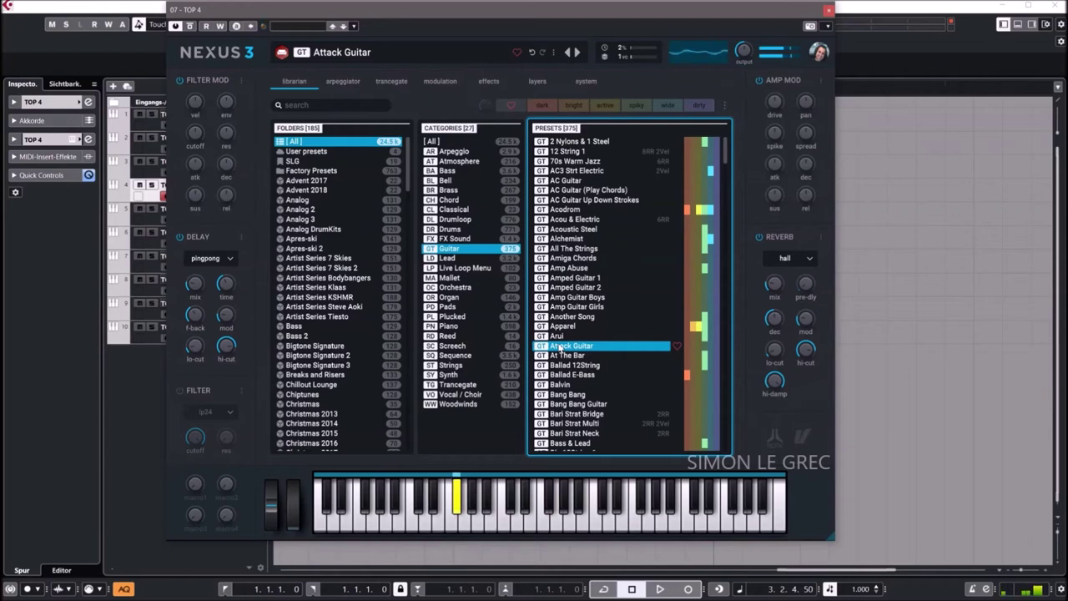
pyautogui.click(561, 376)
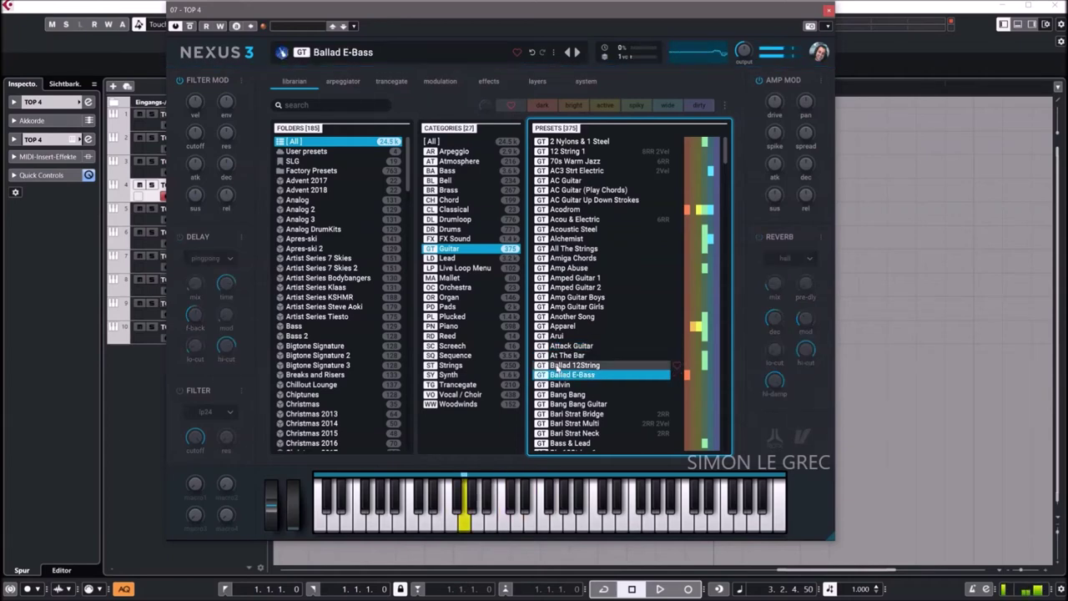
pyautogui.scroll(-3, 596, 376)
pyautogui.click(573, 366)
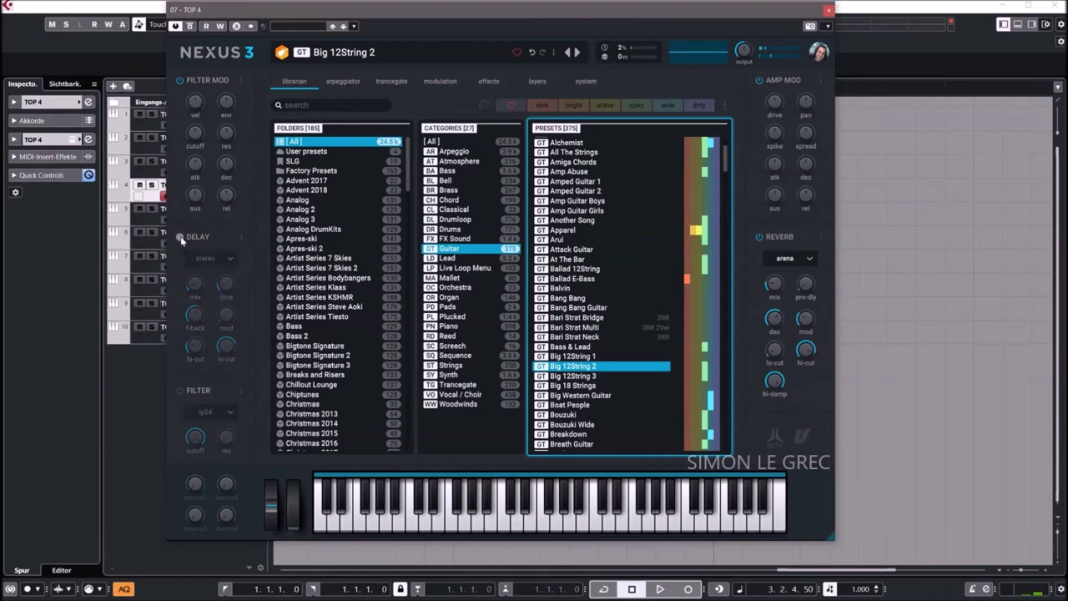
# - Audition Celeste 3 and Glass Hit 1 from the Mallet category, switching off the delay for Glass Hit 1
pyautogui.click(452, 287)
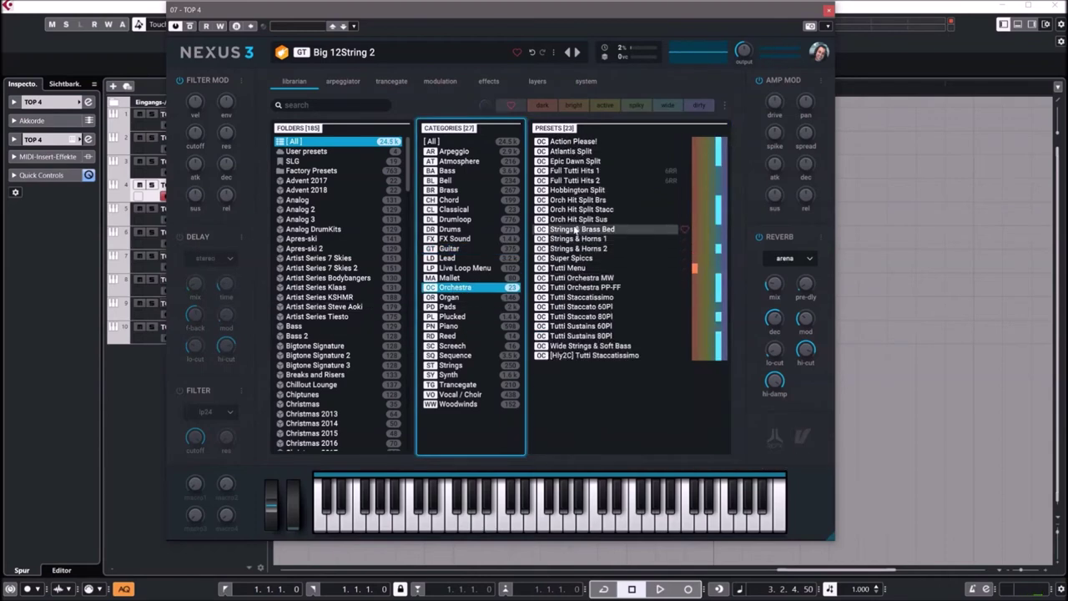
pyautogui.click(448, 278)
pyautogui.click(559, 209)
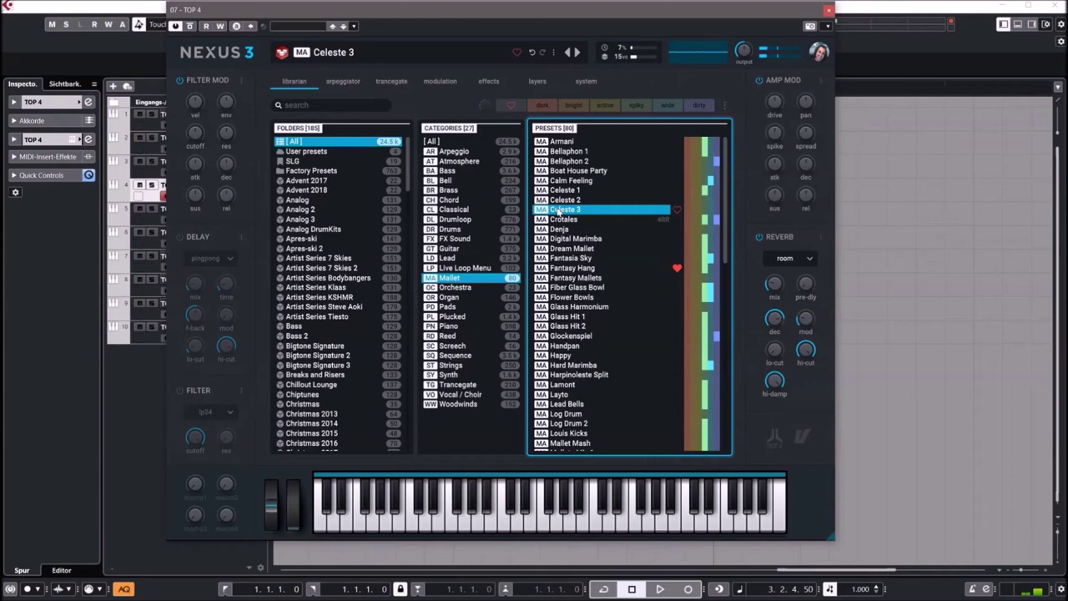
pyautogui.click(562, 318)
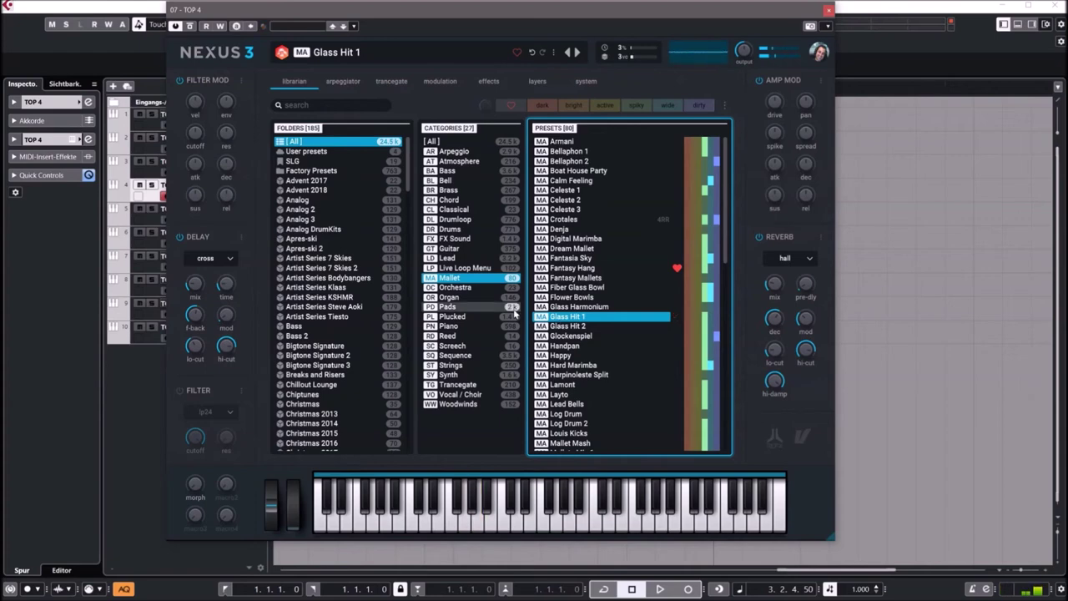
pyautogui.click(180, 237)
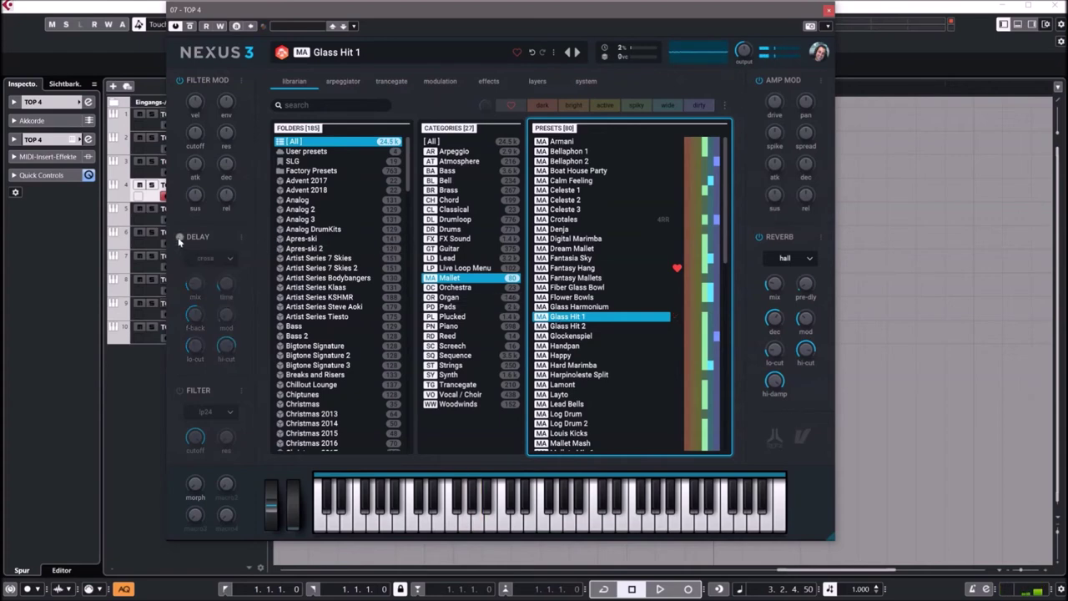
# - Close the Nexus 3 window and open the Kontakt instrument on track TOP 3
pyautogui.click(827, 12)
pyautogui.click(201, 163)
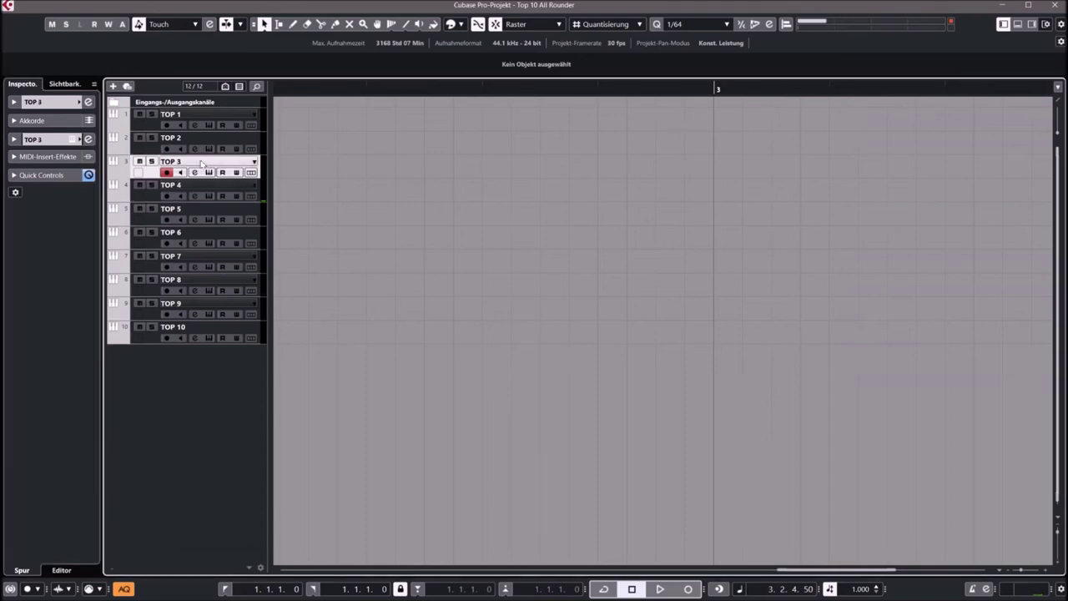
pyautogui.click(88, 138)
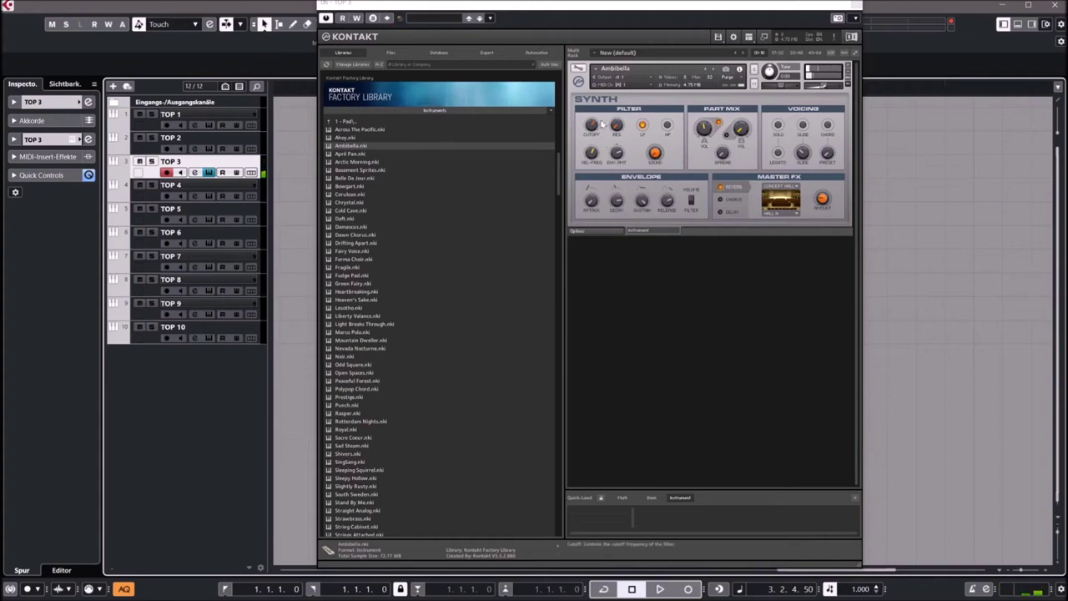
# - Switch the loaded Kontakt instrument to April Pan and open the Choir folder of the Kontakt Factory Library
pyautogui.click(710, 68)
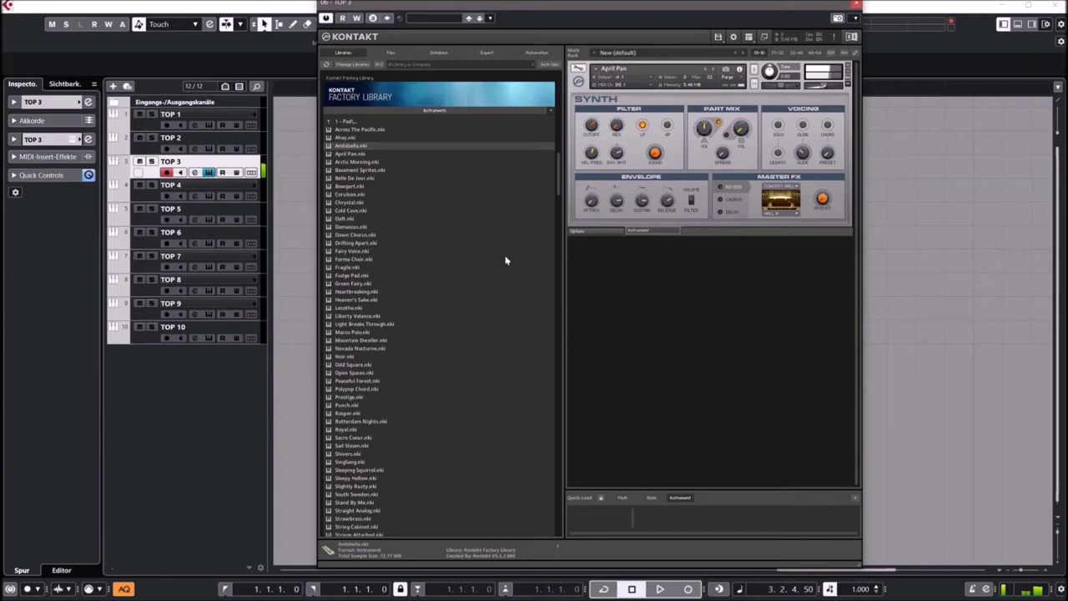
pyautogui.click(337, 125)
pyautogui.doubleClick(351, 138)
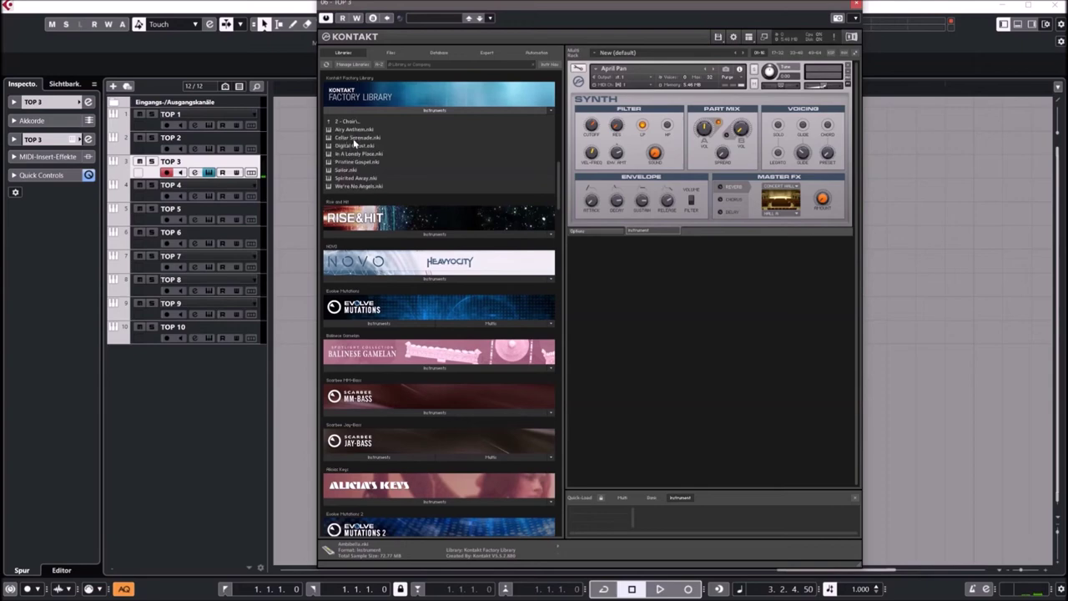
pyautogui.doubleClick(354, 138)
pyautogui.click(847, 247)
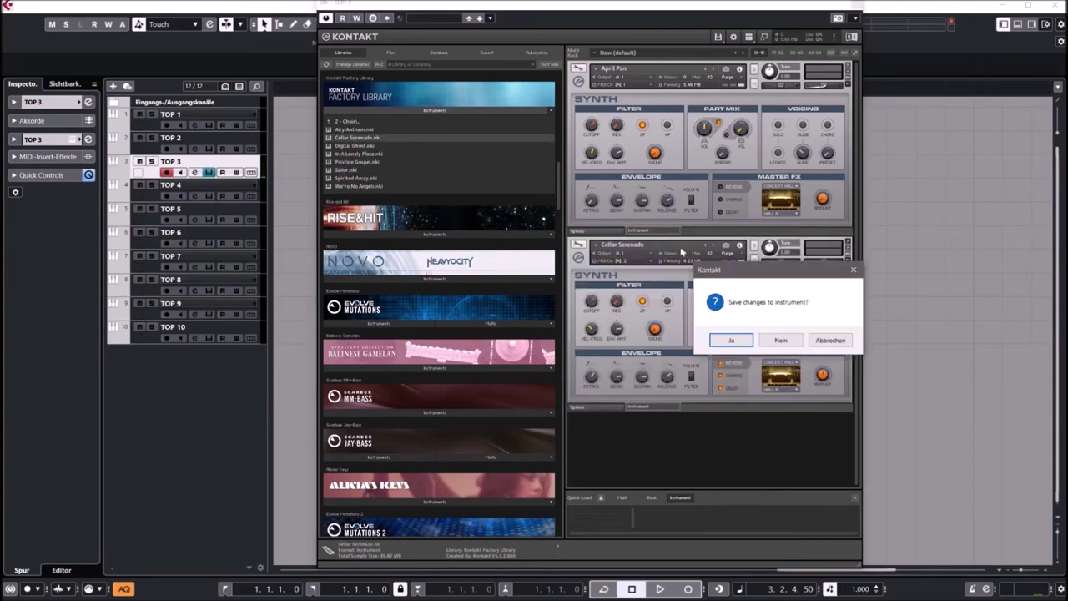
pyautogui.click(776, 343)
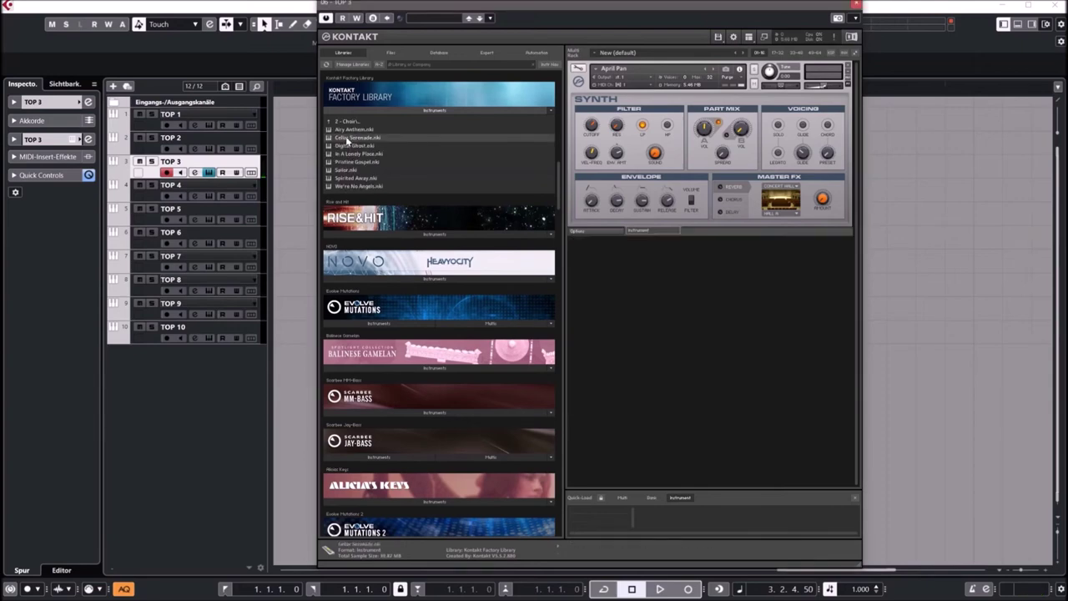
# - Replace April Pan with Cellar Serenade, and that in turn with In A Lonely Place, to audition both choir instruments
pyautogui.moveTo(346, 136); pyautogui.dragTo(634, 147)
pyautogui.click(773, 340)
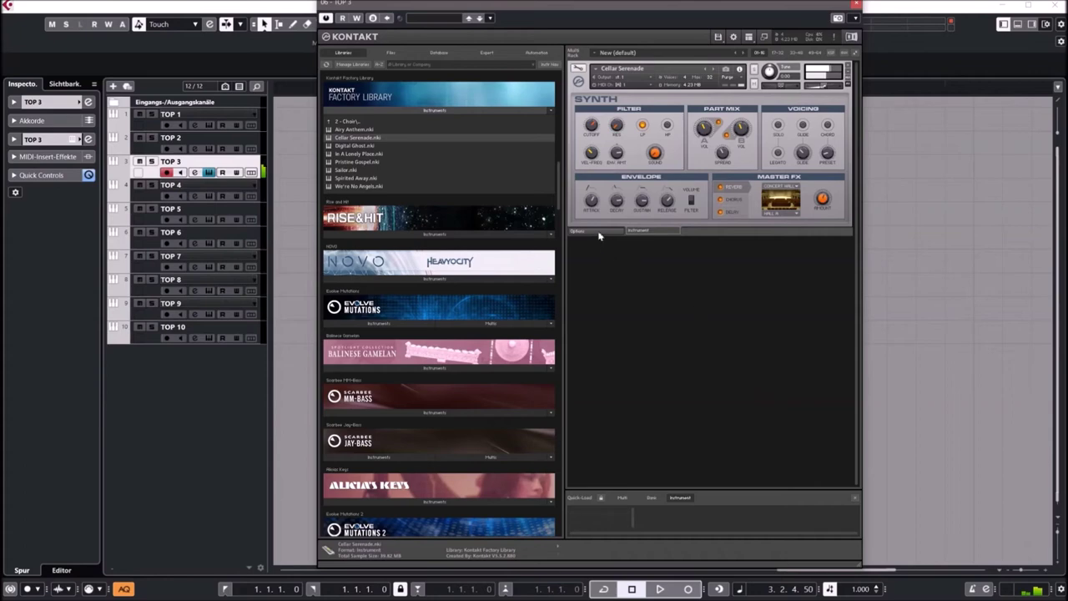
pyautogui.scroll(4, 343, 335)
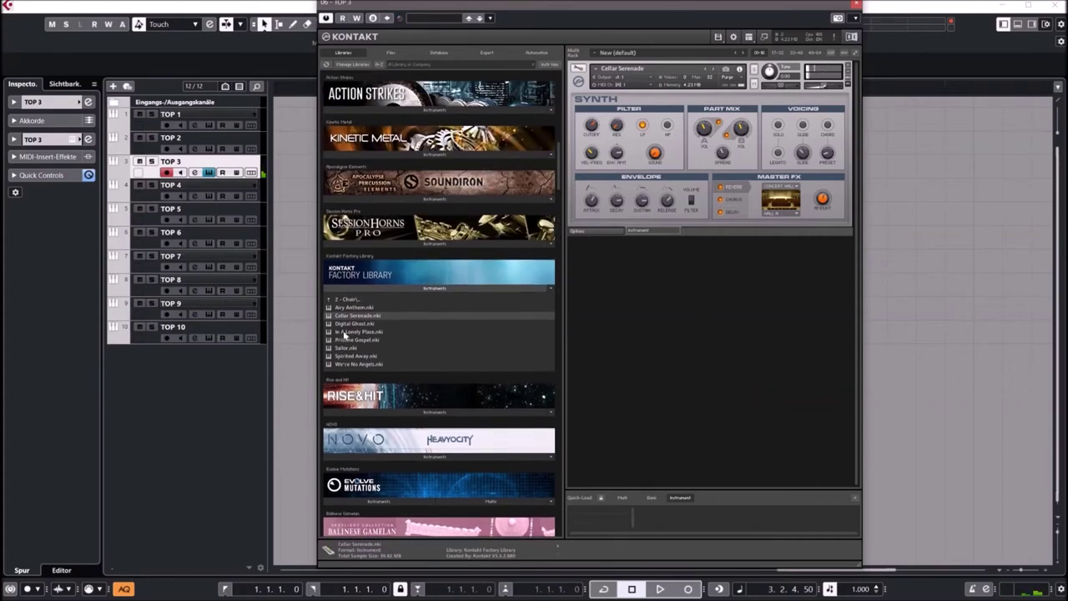
pyautogui.moveTo(343, 334); pyautogui.dragTo(667, 174)
pyautogui.click(770, 342)
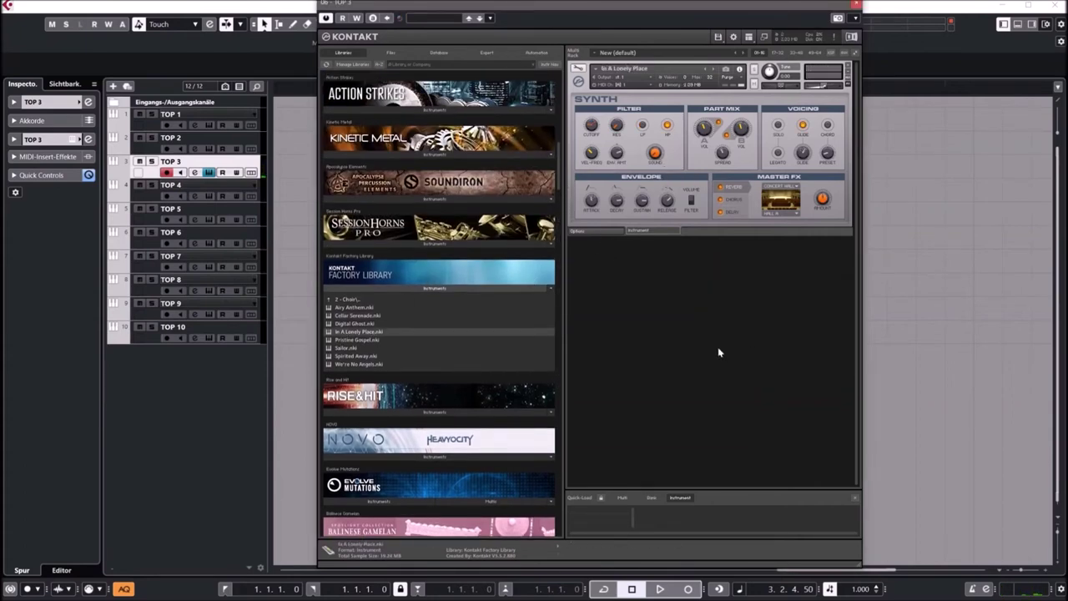
# - Open the factory library's Bass folder and replace In A Lonely Place with 700 Dirt Bass
pyautogui.click(330, 301)
pyautogui.click(345, 327)
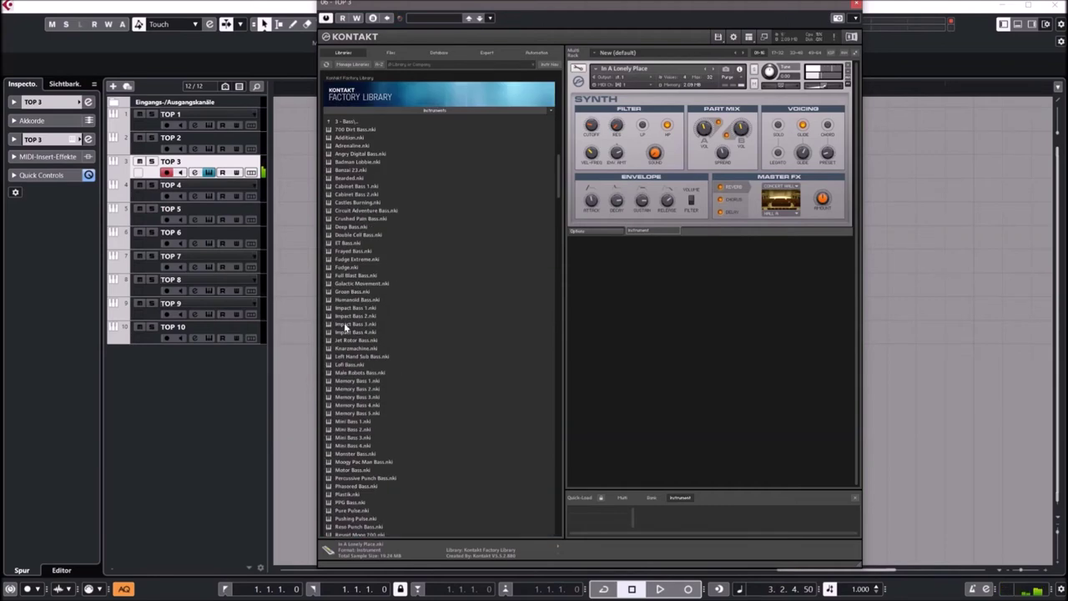
pyautogui.doubleClick(359, 130)
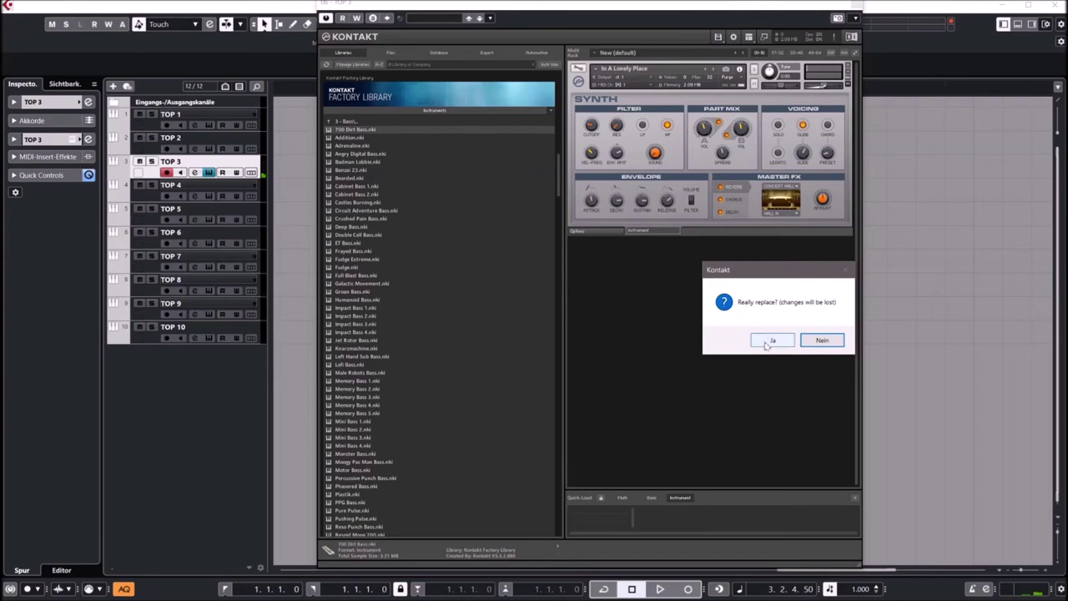
pyautogui.click(768, 342)
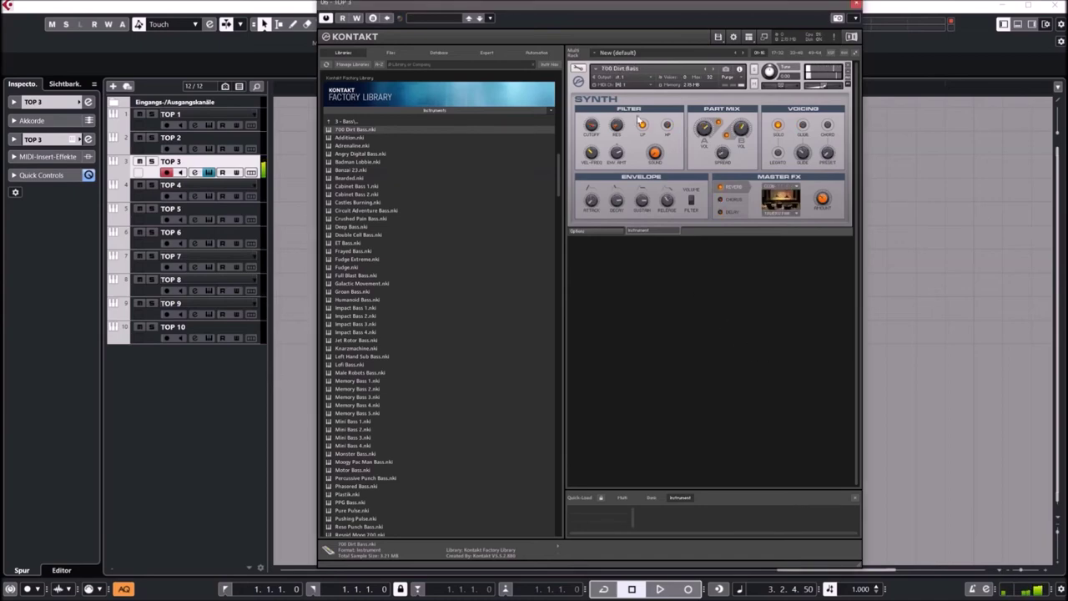
# - Advance the loaded Kontakt bass instrument through the folder to Angry Digital Bass and on to Badman Lobbie
pyautogui.click(714, 72)
pyautogui.click(714, 71)
pyautogui.click(714, 72)
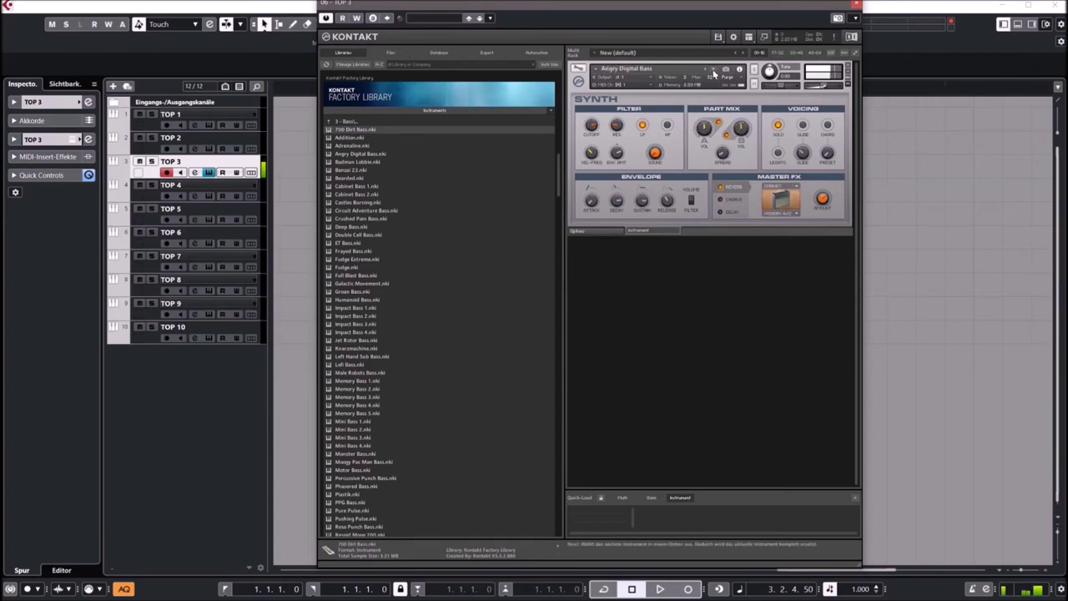
pyautogui.click(714, 72)
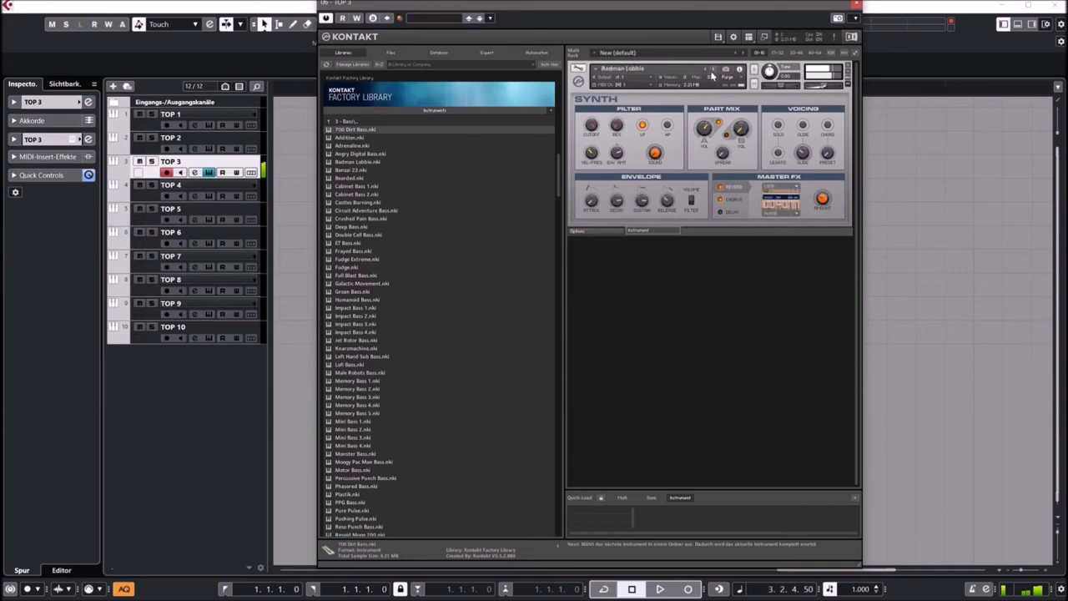
# - Open the factory library's Lead folder and replace Badman Lobbie with Android Cabinet Lead
pyautogui.click(335, 120)
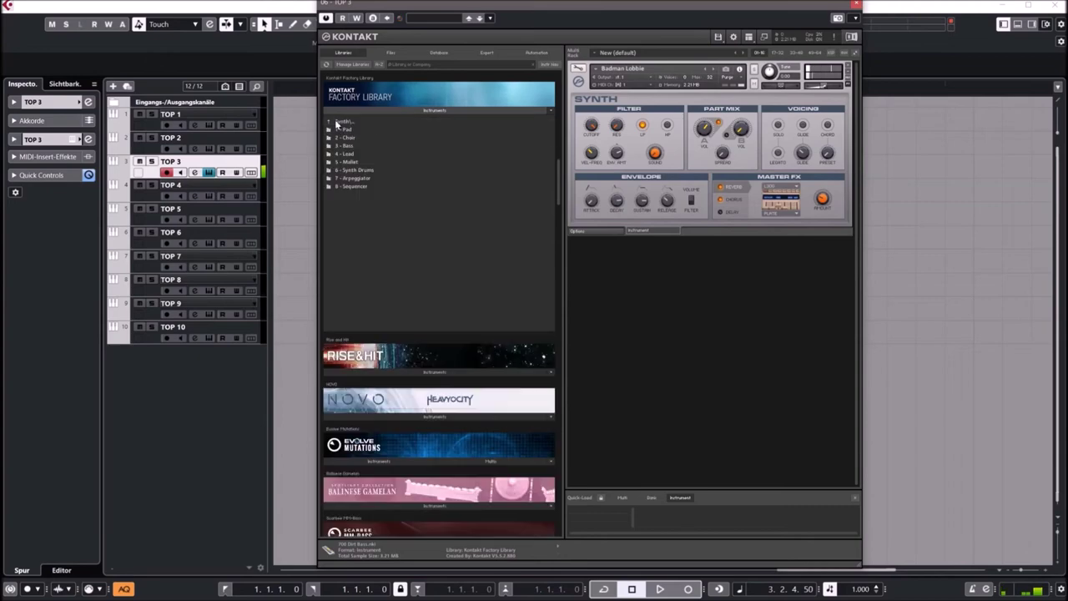
pyautogui.click(346, 156)
pyautogui.doubleClick(349, 130)
pyautogui.click(773, 341)
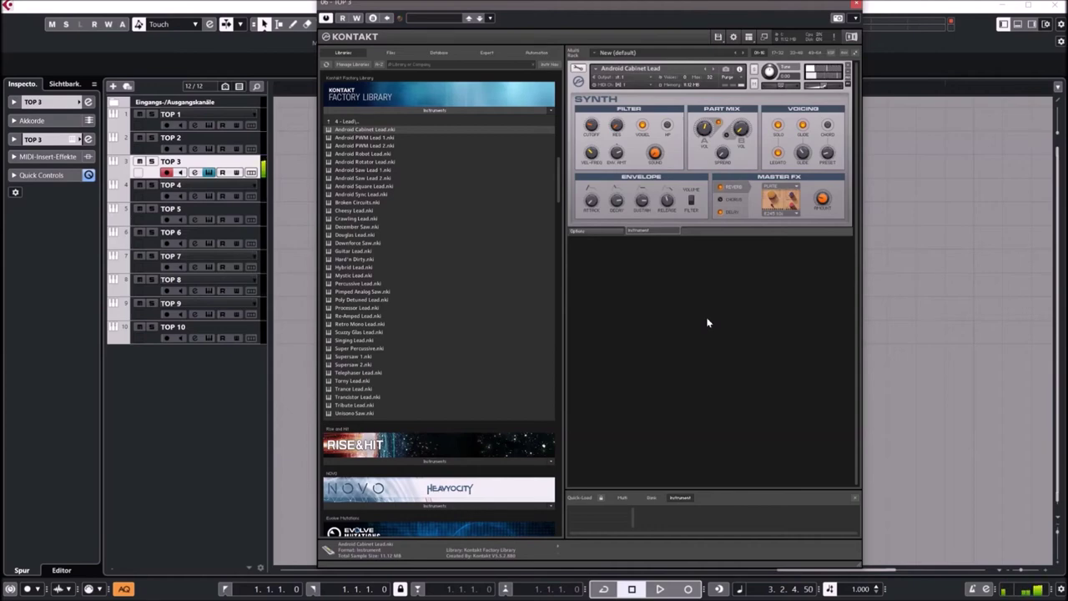
# - Audition more leads by replacing the loaded instrument with Android Square Lead, Cheesy Lead and Pimped Analog Saw in turn
pyautogui.doubleClick(373, 189)
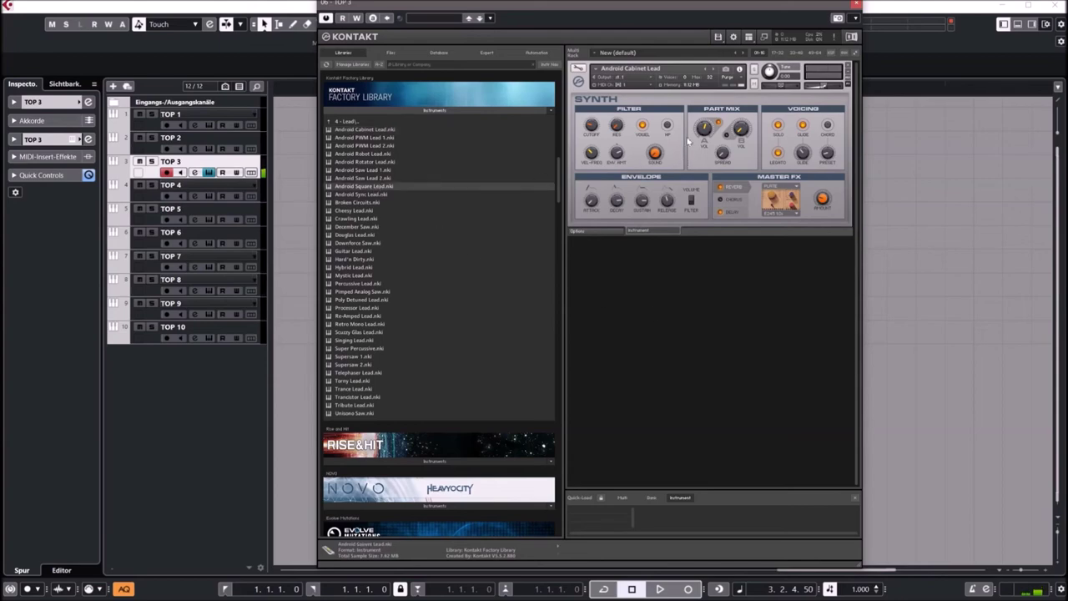
pyautogui.click(769, 342)
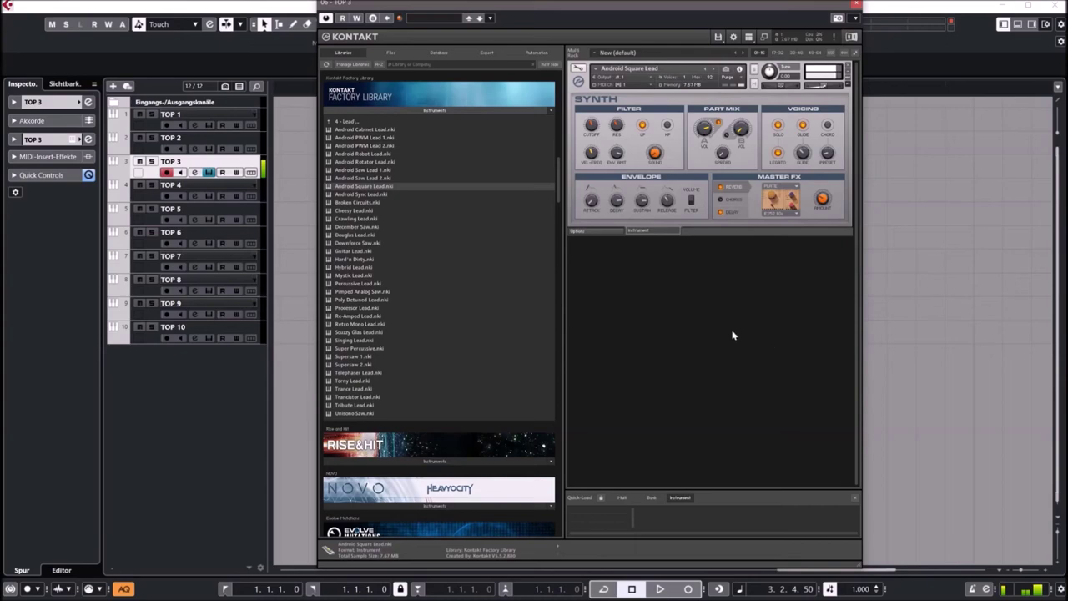
pyautogui.doubleClick(350, 211)
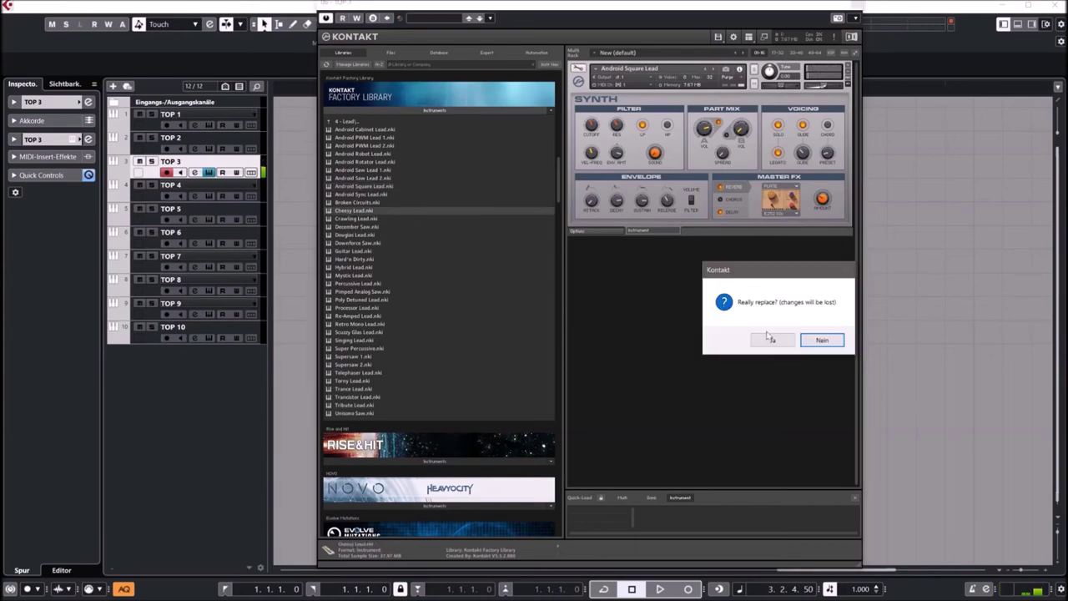
pyautogui.click(766, 340)
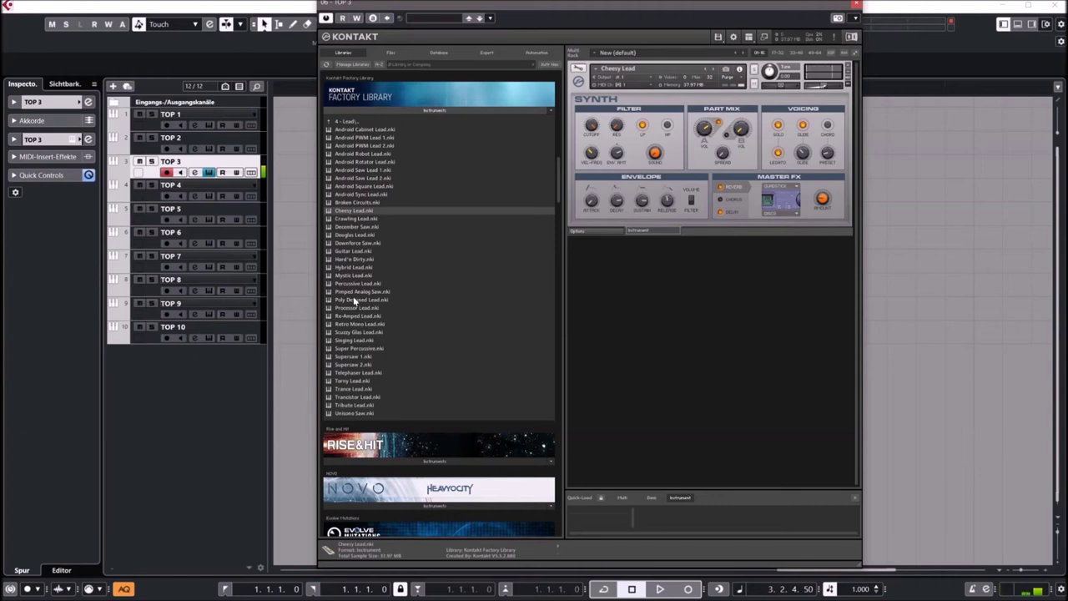
pyautogui.doubleClick(361, 291)
pyautogui.click(761, 339)
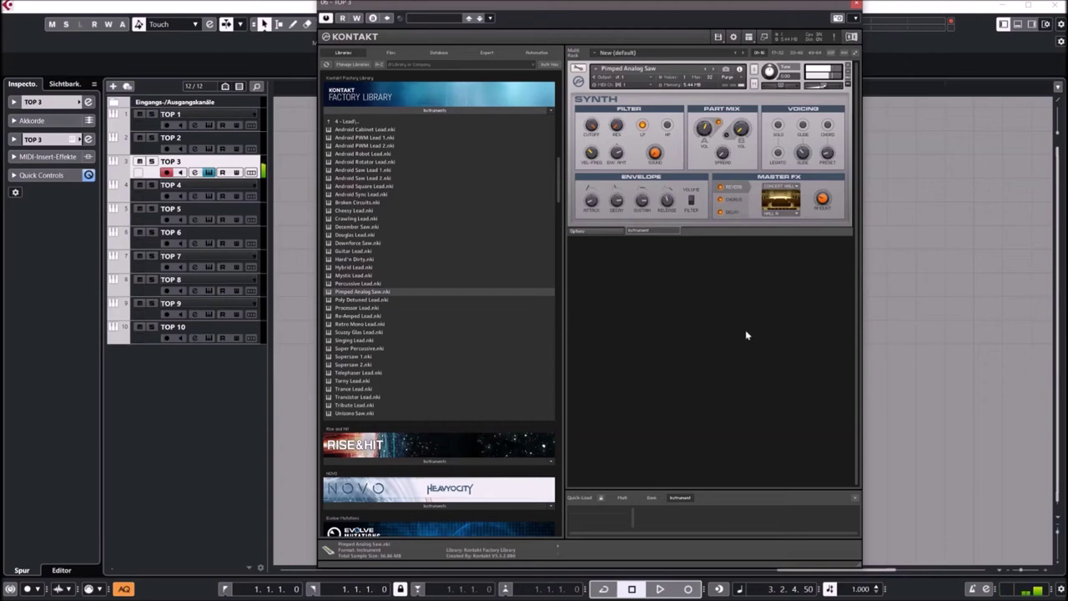
# - Open the Mallet folder and replace Pimped Analog Saw with Bell Computer, and that in turn with Daydreamer Bell
pyautogui.click(345, 122)
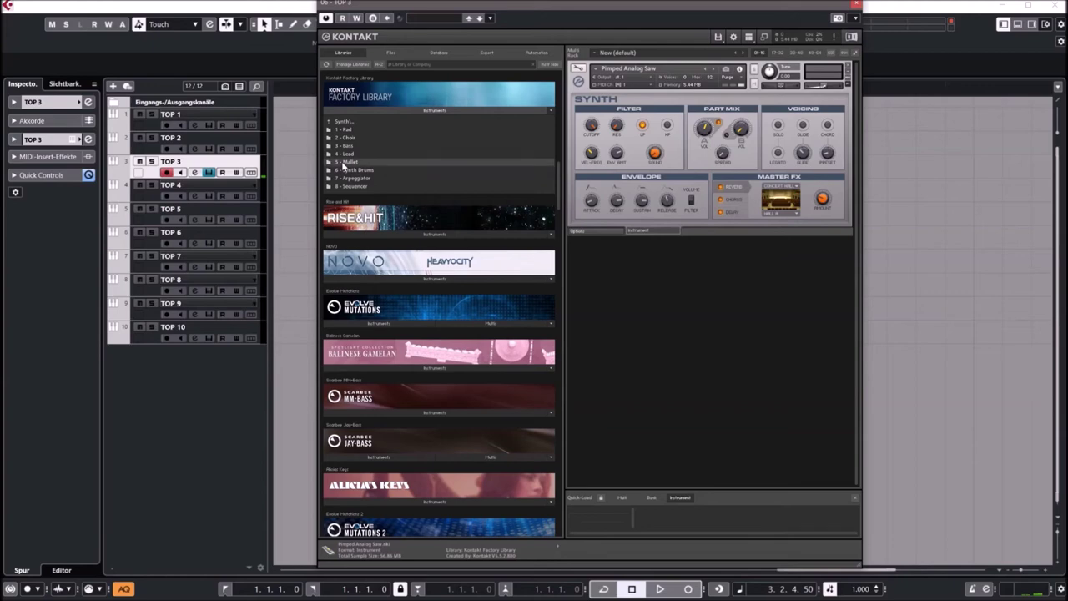
pyautogui.click(343, 162)
pyautogui.moveTo(350, 131); pyautogui.dragTo(655, 153)
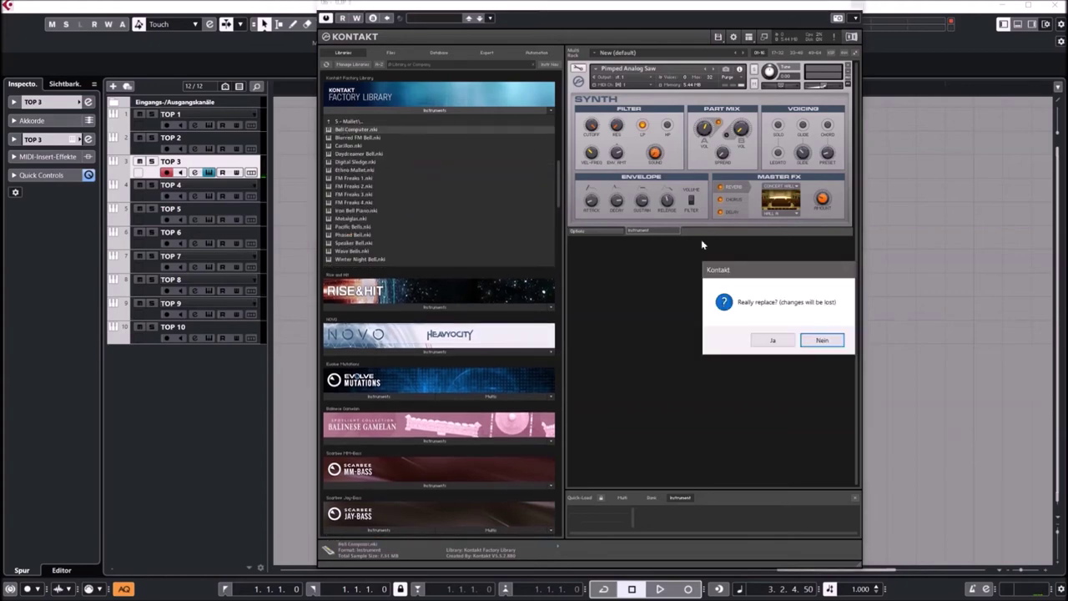
pyautogui.click(770, 339)
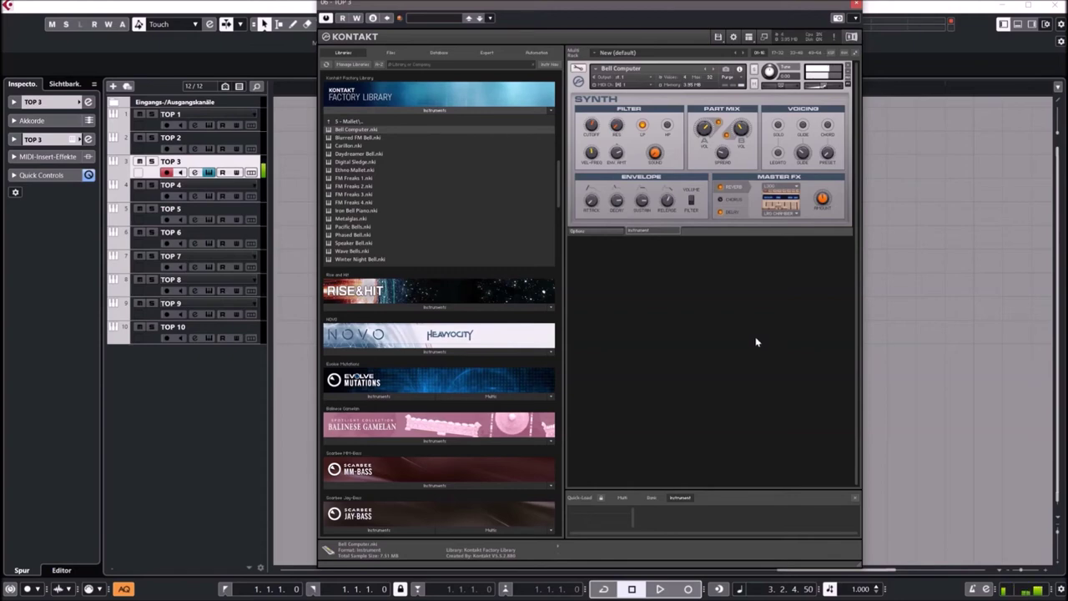
pyautogui.doubleClick(359, 154)
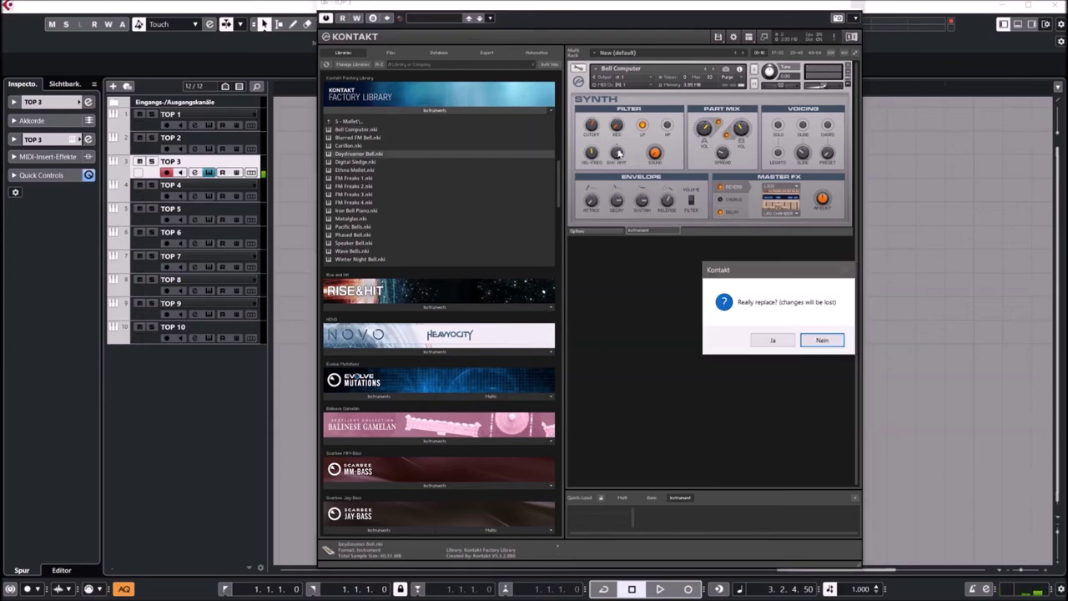
pyautogui.click(776, 340)
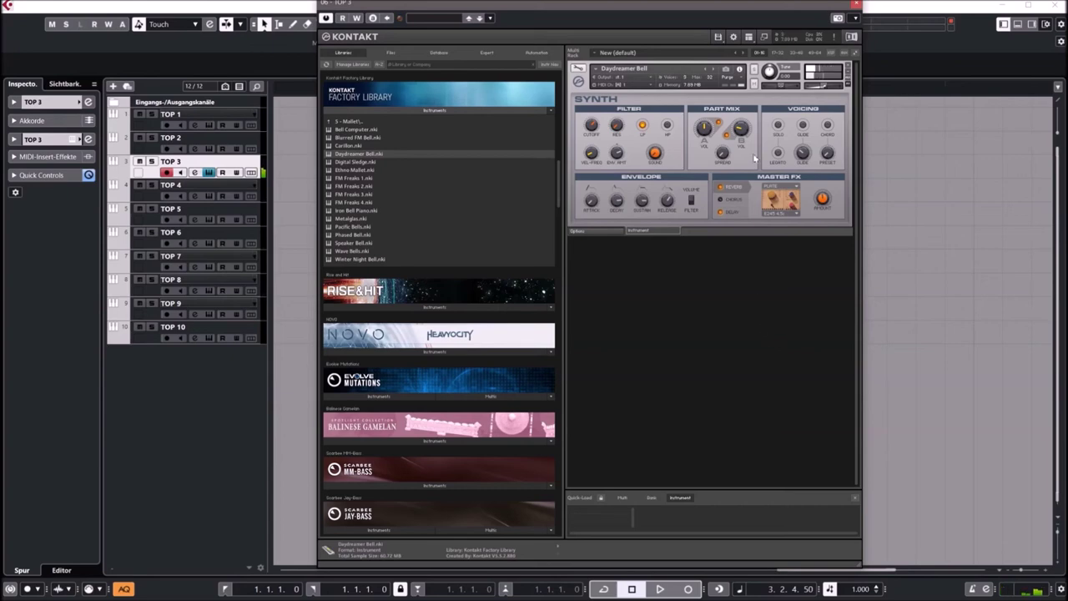
# - Step through the mallet instruments Digital Sledge and Ethno Mallet up to FM Freaks 2, and replace it with Phased Bell
pyautogui.click(712, 69)
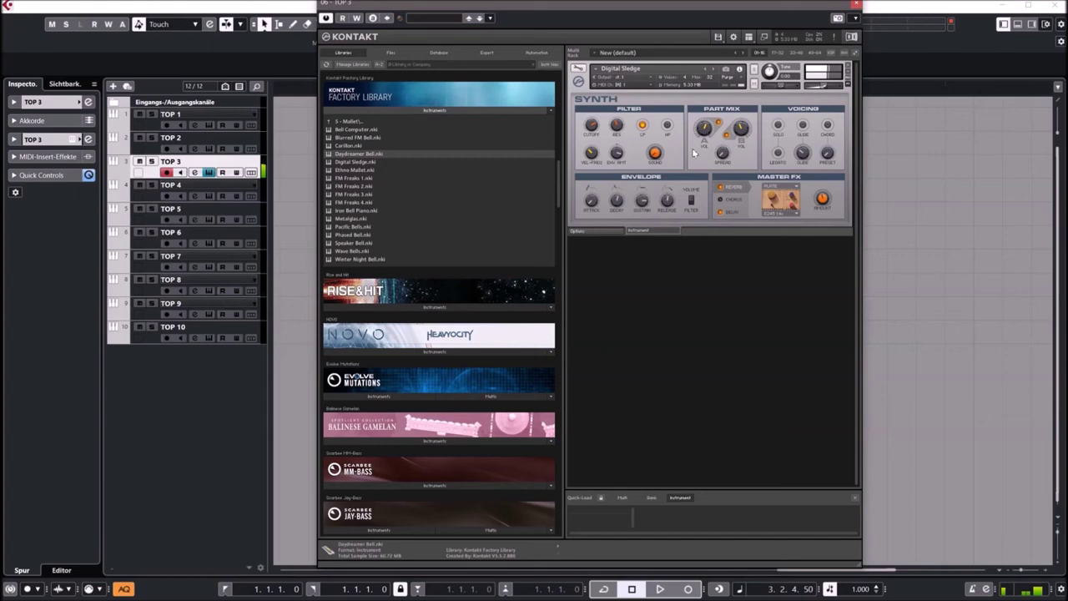
pyautogui.click(712, 71)
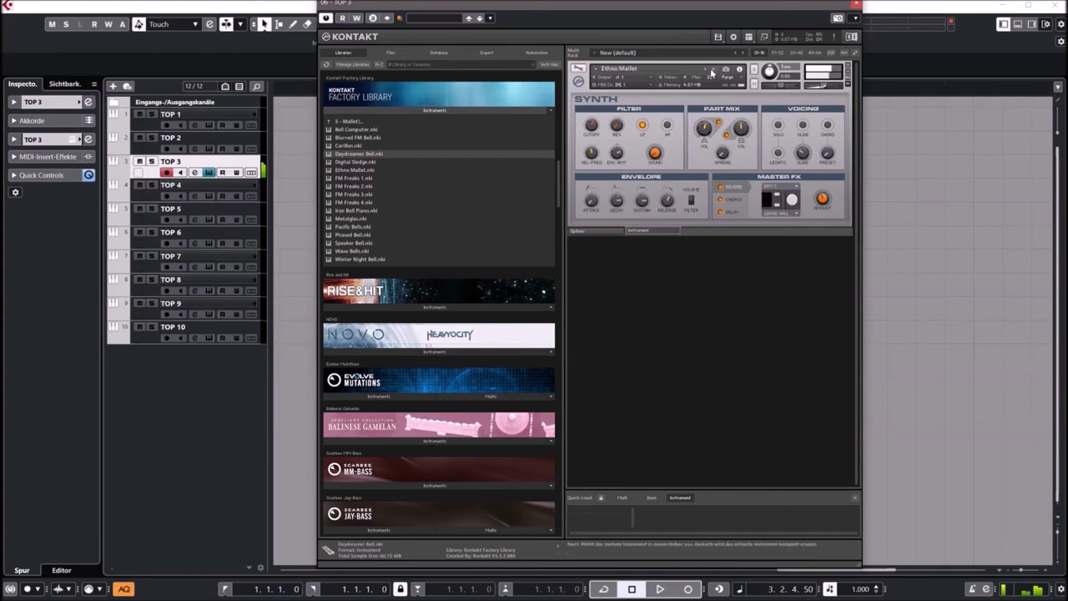
pyautogui.click(711, 72)
pyautogui.click(714, 71)
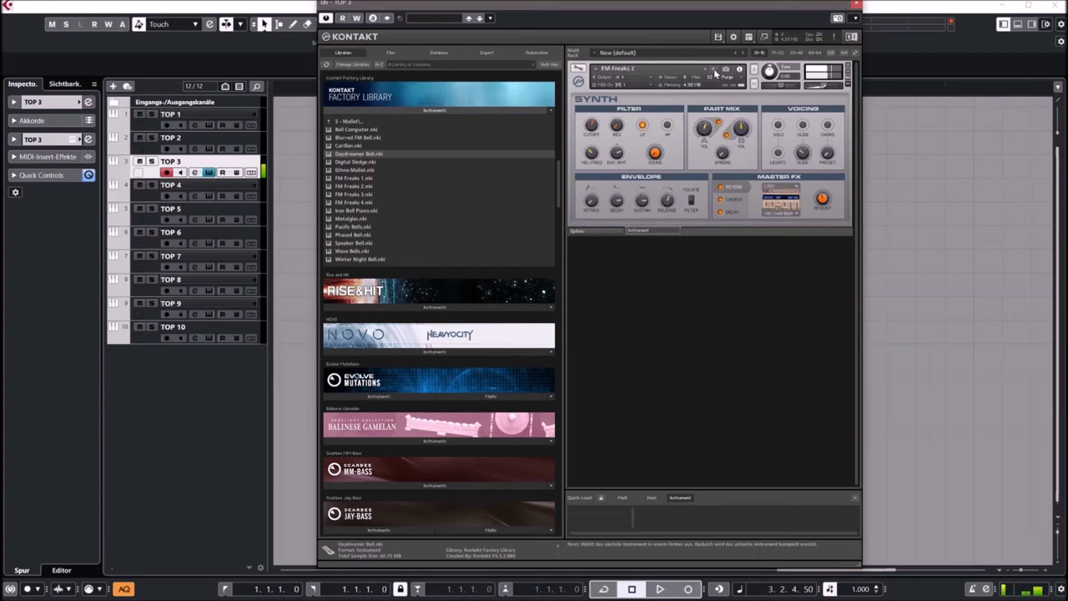
pyautogui.doubleClick(365, 237)
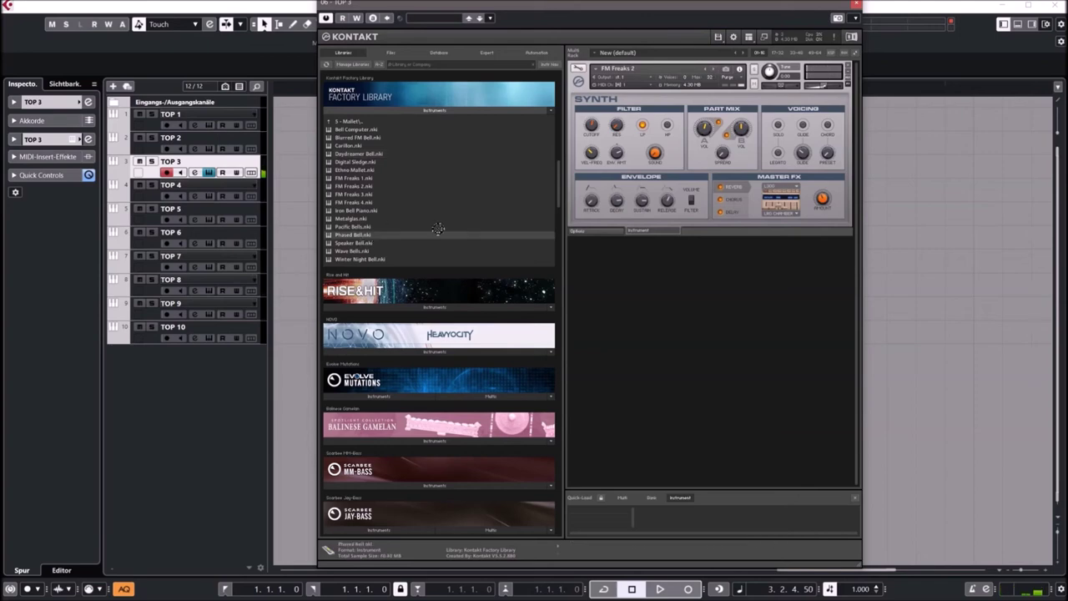
pyautogui.click(762, 340)
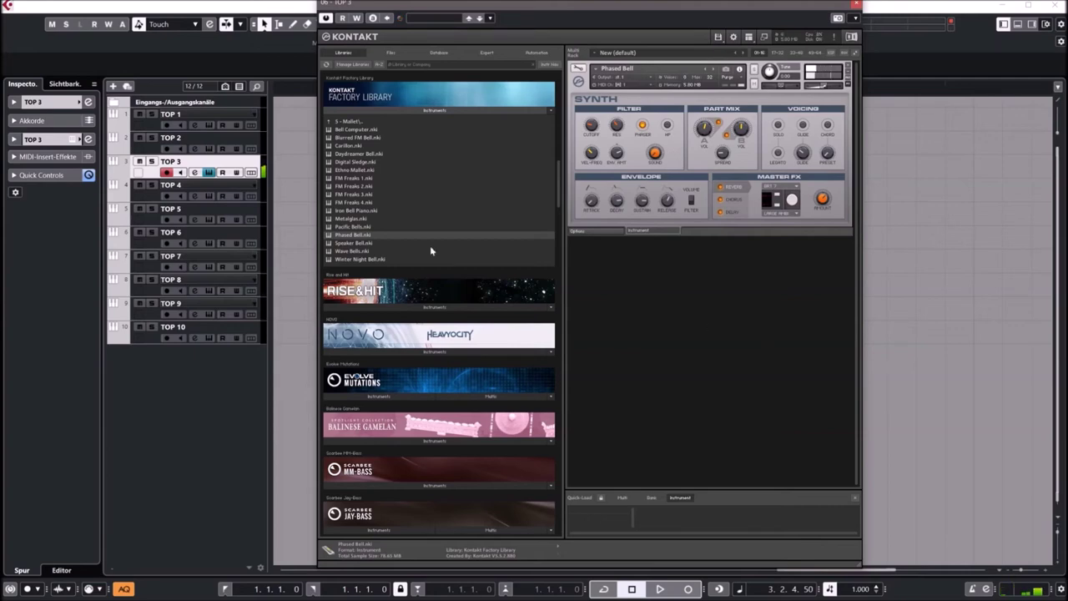
# - Open the Synth Drums folder, replace Phased Bell with Neon Force Kit, and advance to the following kit
pyautogui.doubleClick(347, 122)
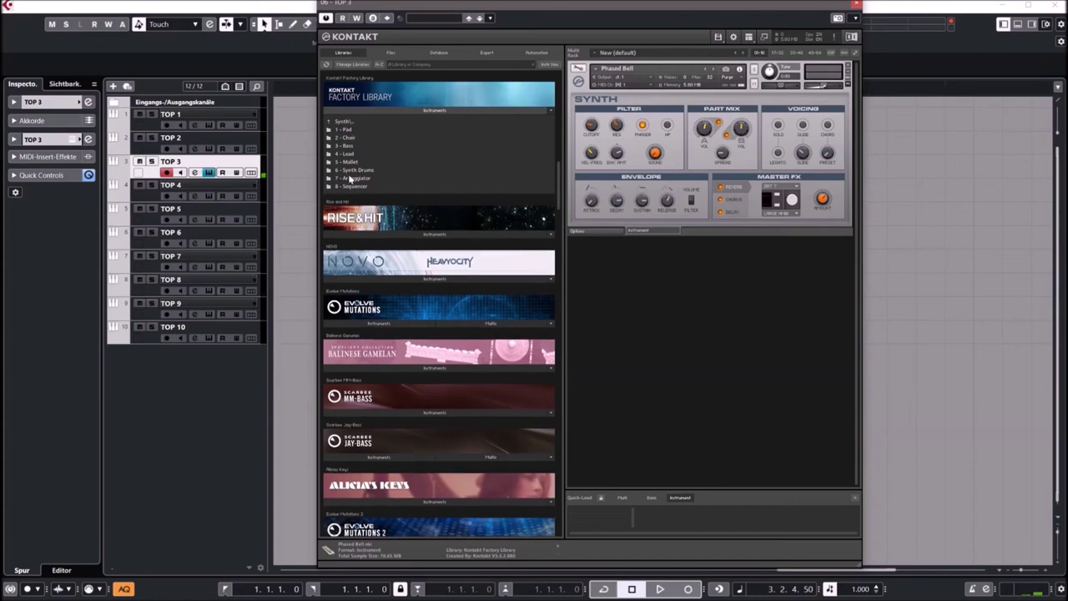
pyautogui.doubleClick(349, 170)
pyautogui.doubleClick(349, 162)
pyautogui.click(763, 341)
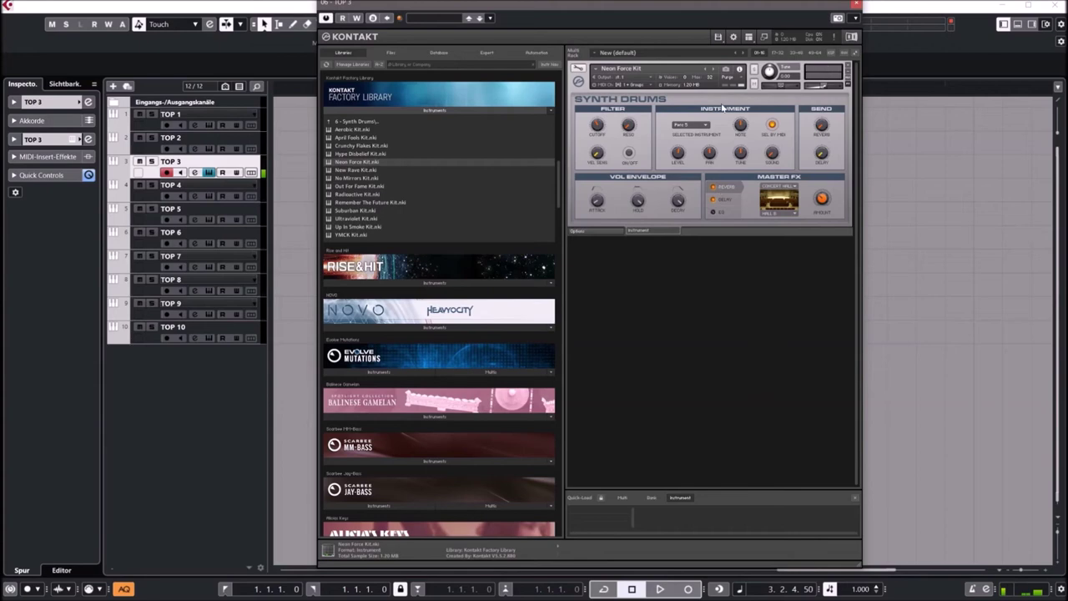
pyautogui.click(714, 73)
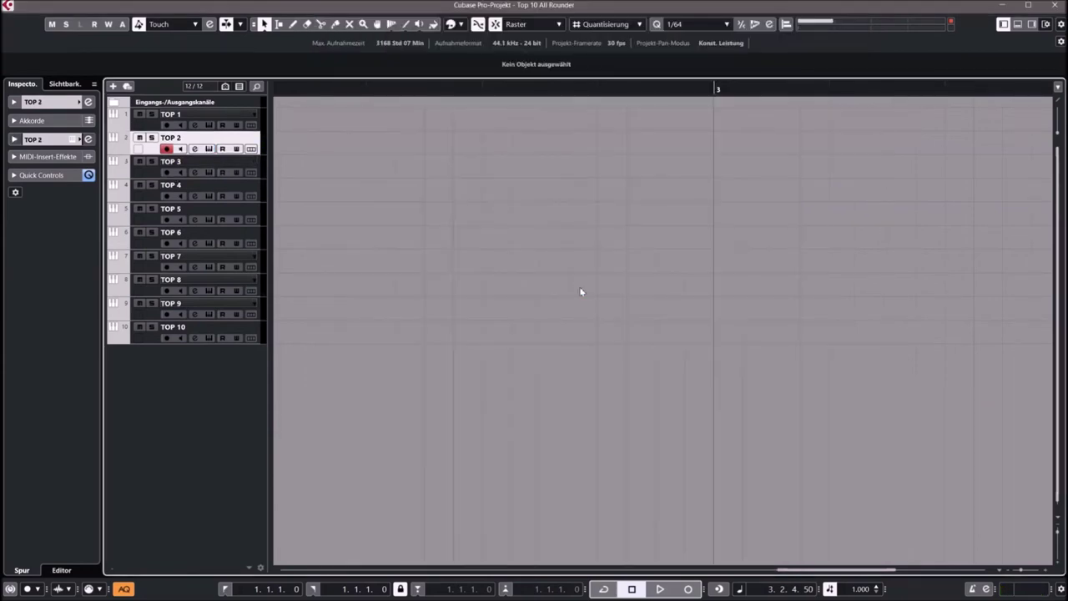
# - Open the Korg Triton Extreme instrument on track TOP 2 and load Aggressive Pad from its program browser
pyautogui.click(88, 138)
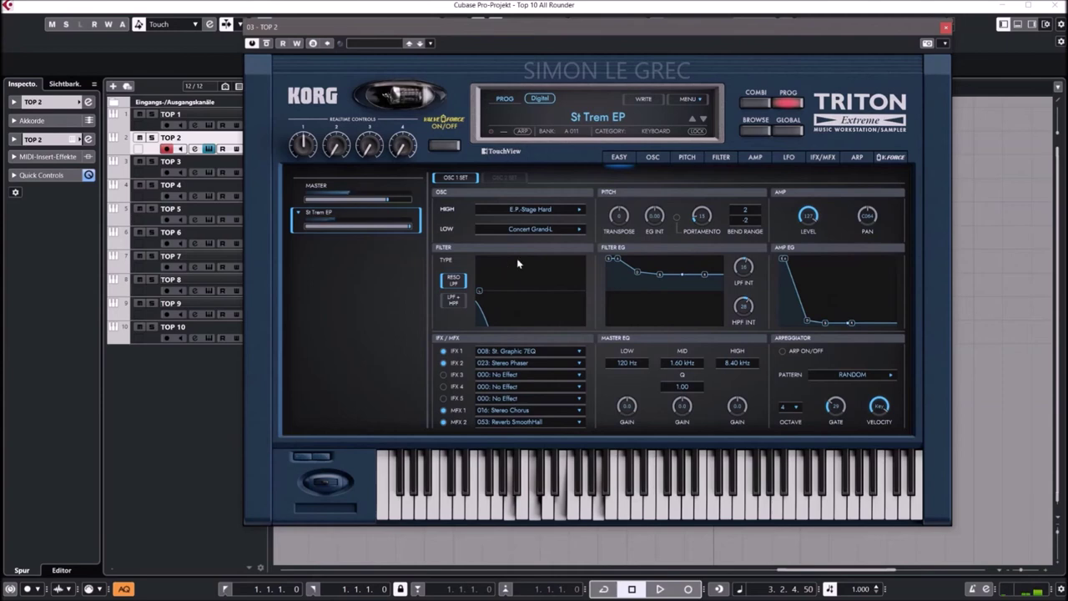
pyautogui.click(597, 119)
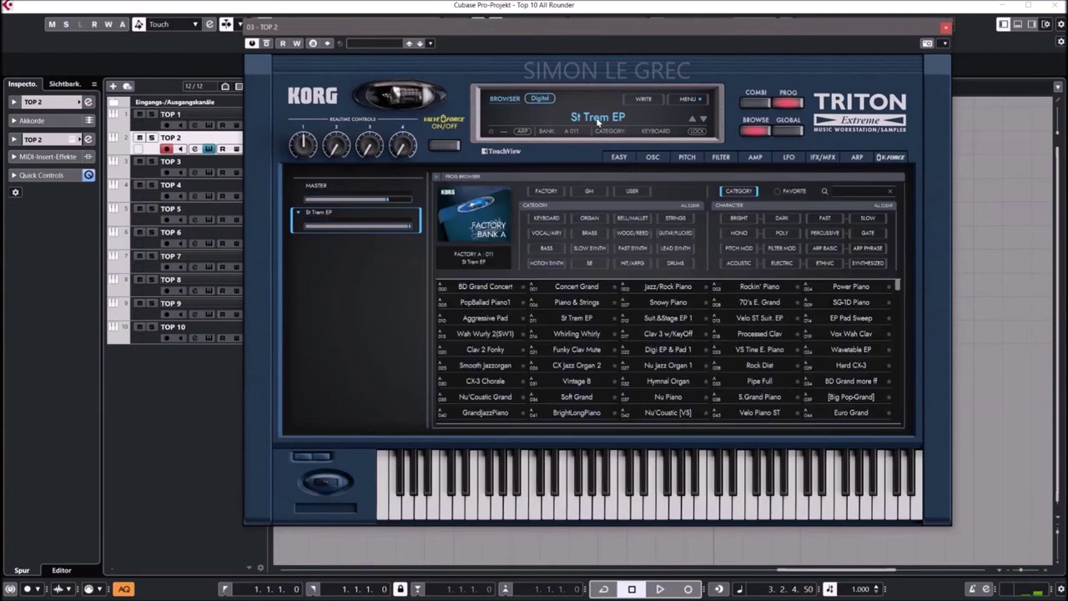
pyautogui.click(485, 319)
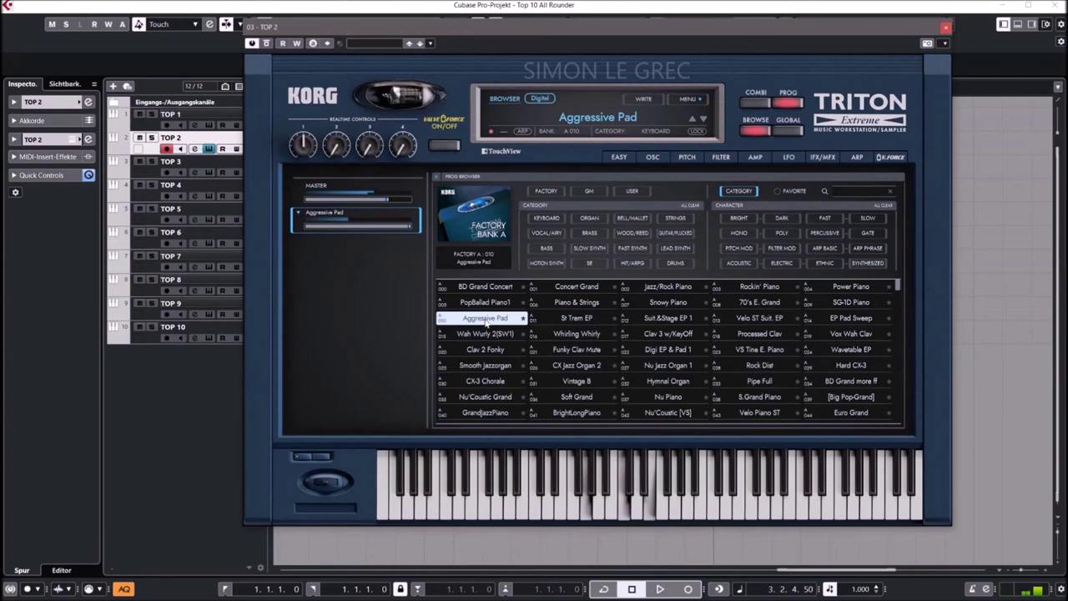
# - Audition the Triton programs Suit.&Stage EP 1, 70's E. Grand, Suit.&Stage EP 1 again and the organ Vintage B
pyautogui.click(676, 322)
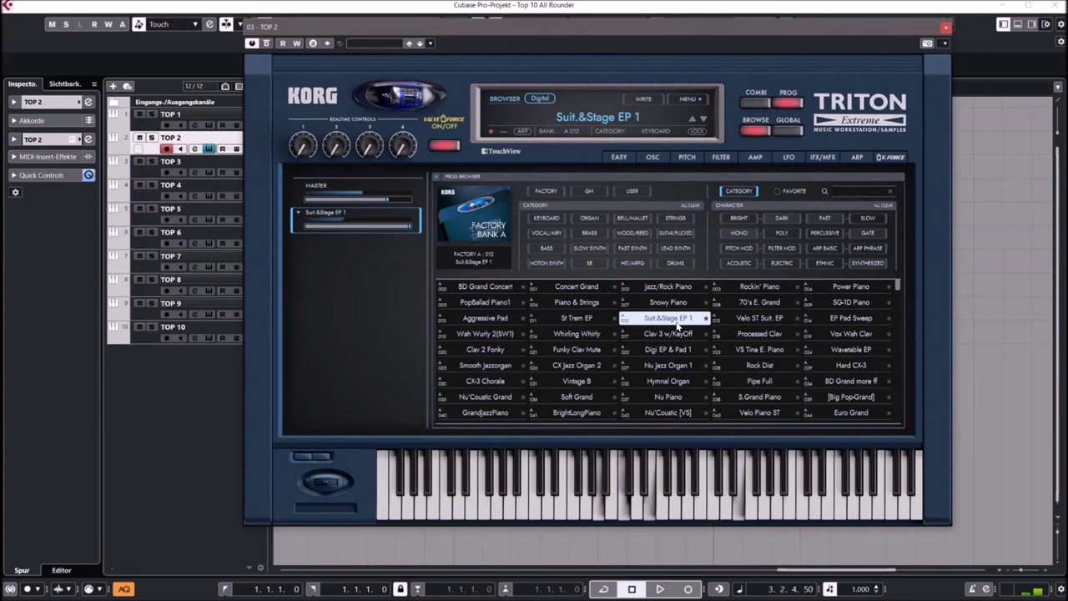
pyautogui.click(756, 305)
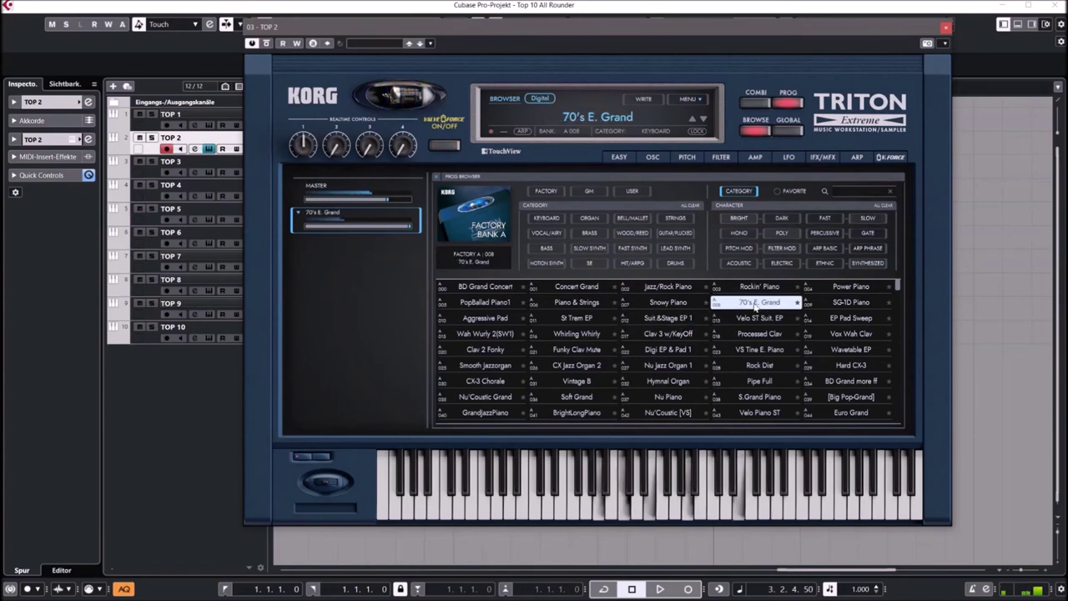
pyautogui.click(671, 318)
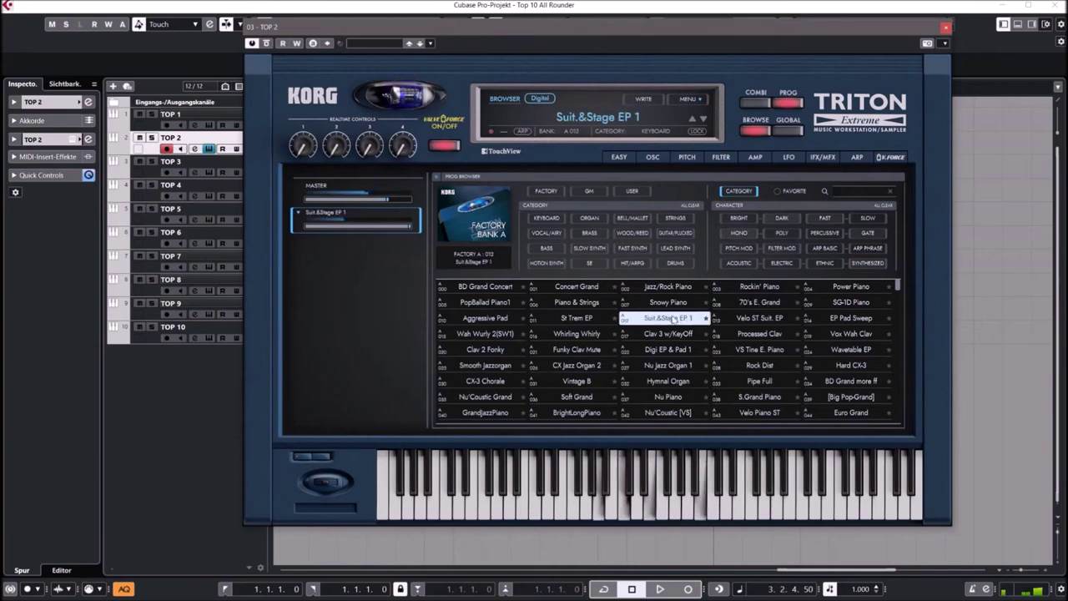
pyautogui.click(589, 381)
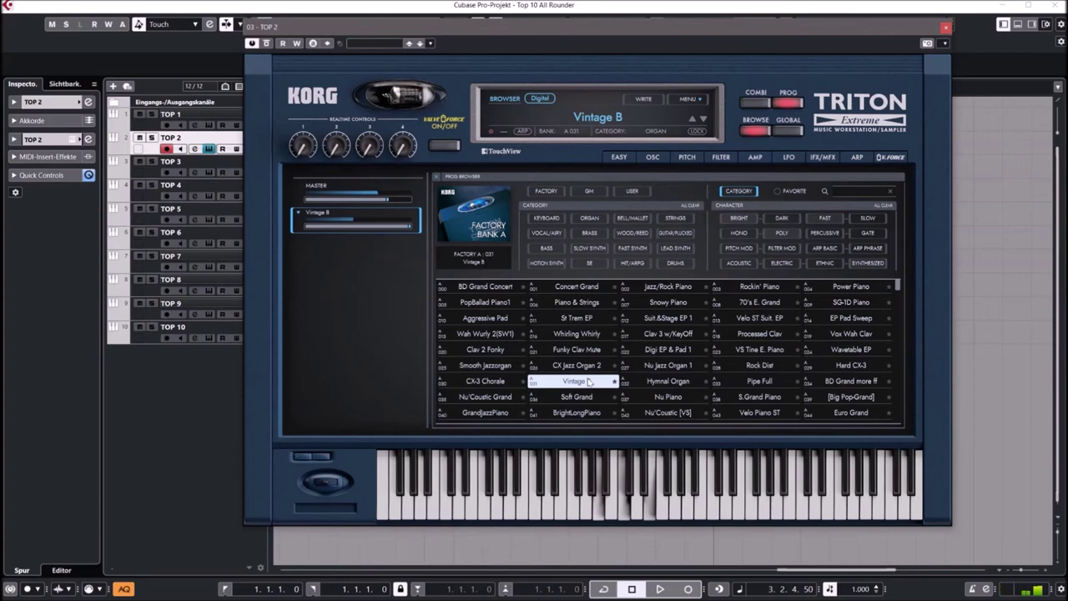
# - Load the keyboard programs Power Grand and Dyn Digi EP from further down the Triton's program list
pyautogui.scroll(-3, 589, 382)
pyautogui.click(582, 379)
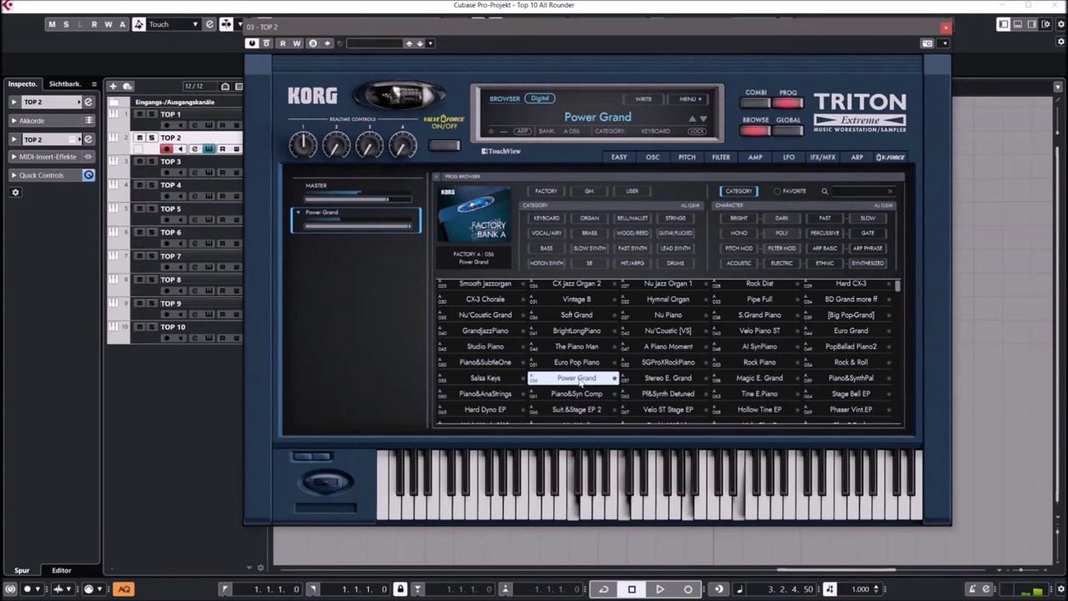
pyautogui.scroll(-3, 582, 382)
pyautogui.click(664, 373)
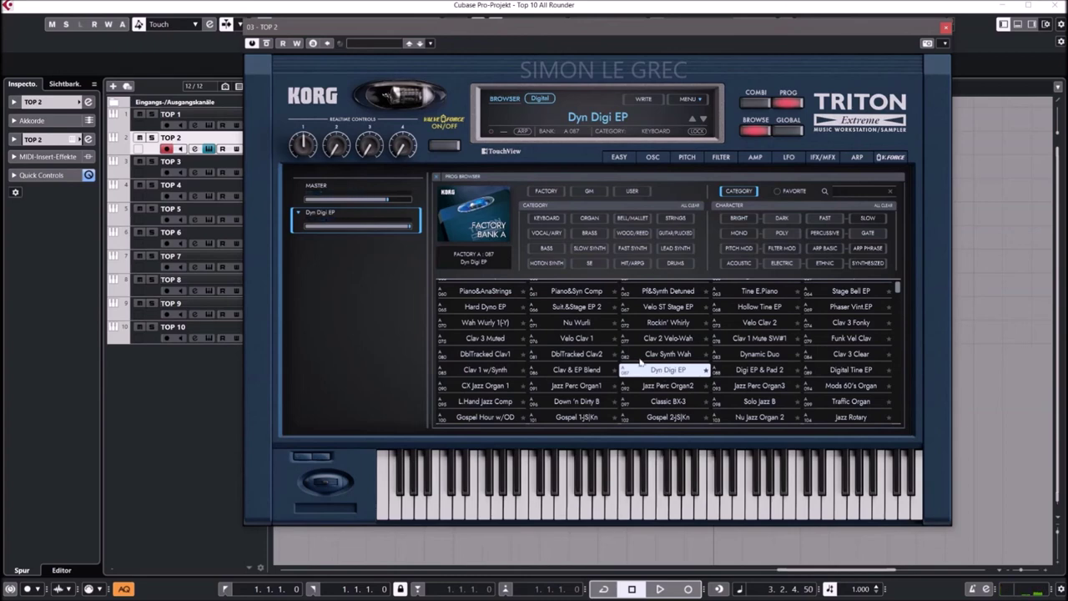
# - Filter the program browser to the Bass category and audition Power Slap Bs, Saw Bass, MG Tri Bass and Comp MG Bass
pyautogui.click(554, 248)
pyautogui.click(495, 319)
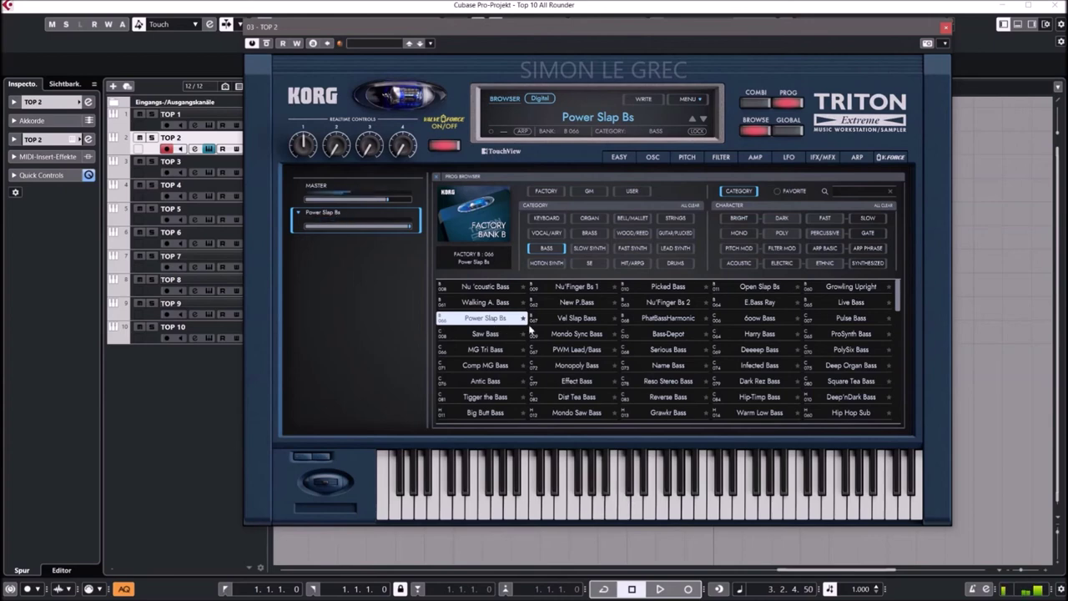
pyautogui.click(482, 336)
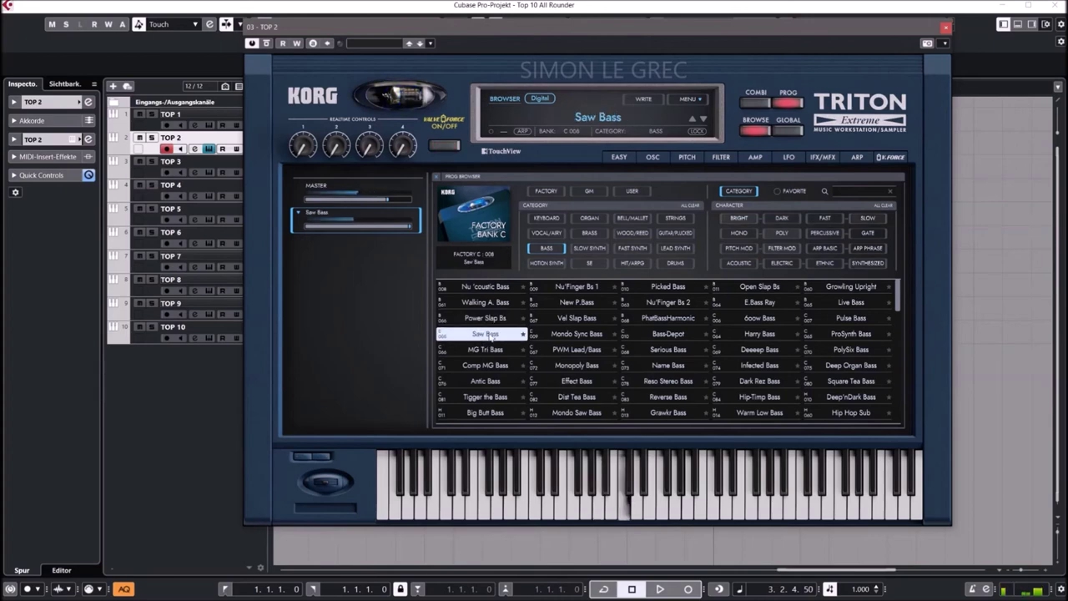
pyautogui.click(494, 350)
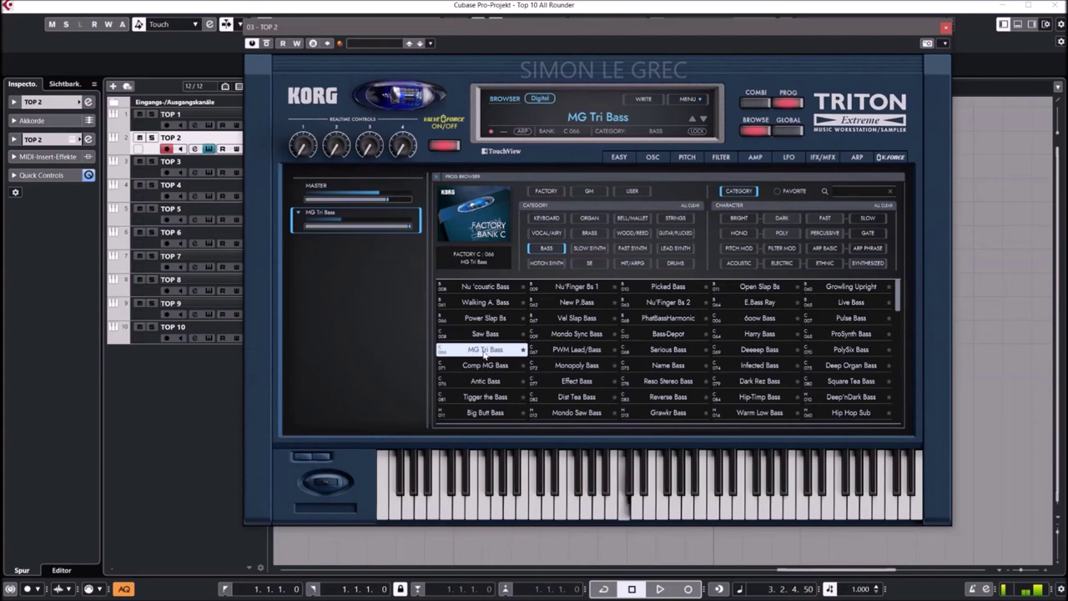
pyautogui.click(489, 367)
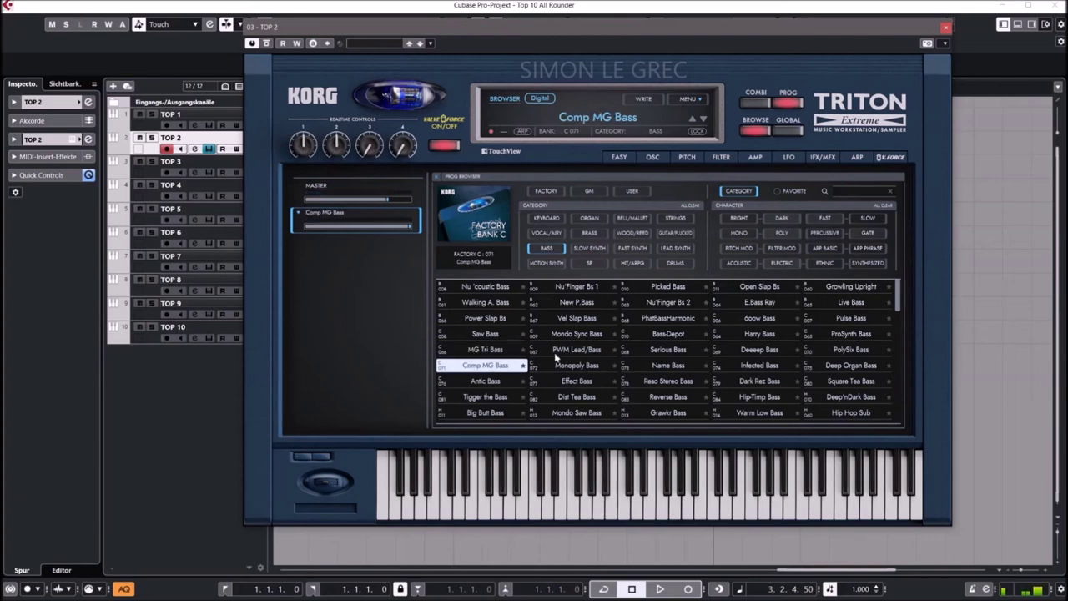
# - Audition the bass programs Vel Slap Bass, Effect Bass, Dist Tea Bass, Serious Bass and Name Bass
pyautogui.click(573, 322)
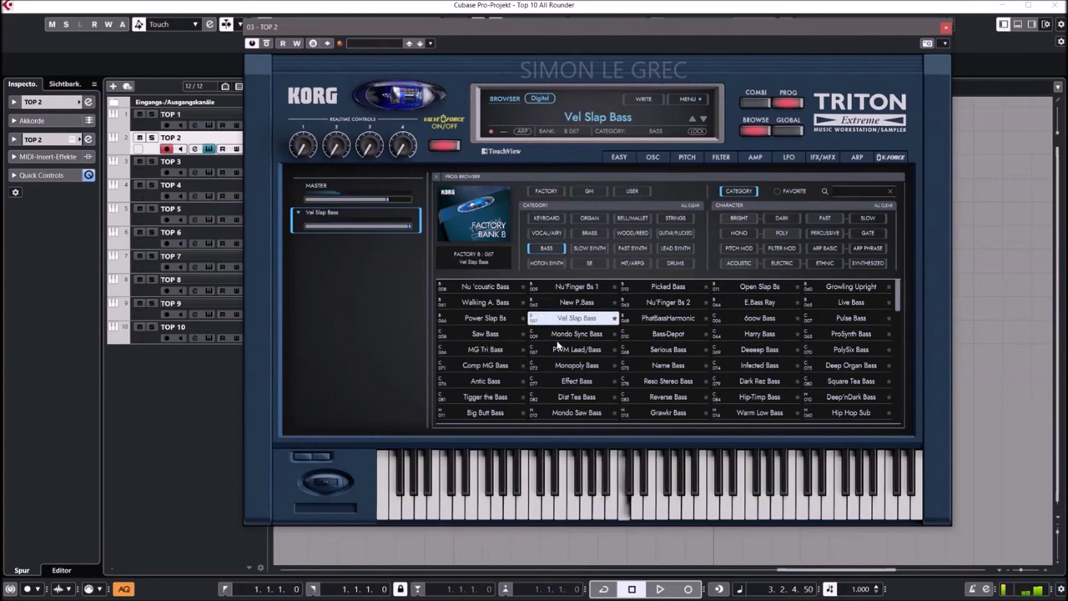
pyautogui.click(569, 383)
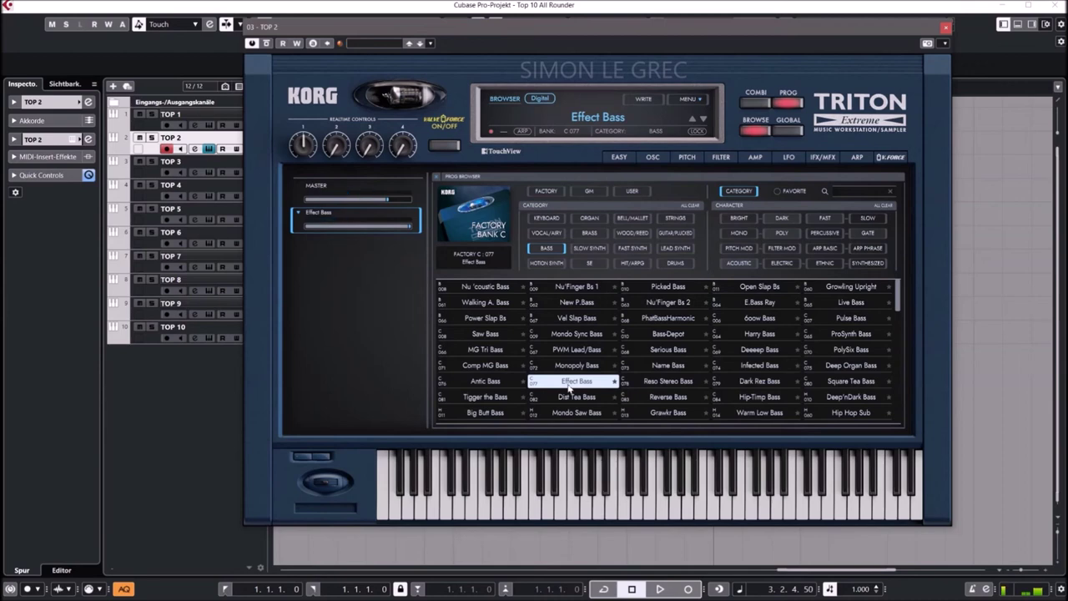
pyautogui.click(580, 399)
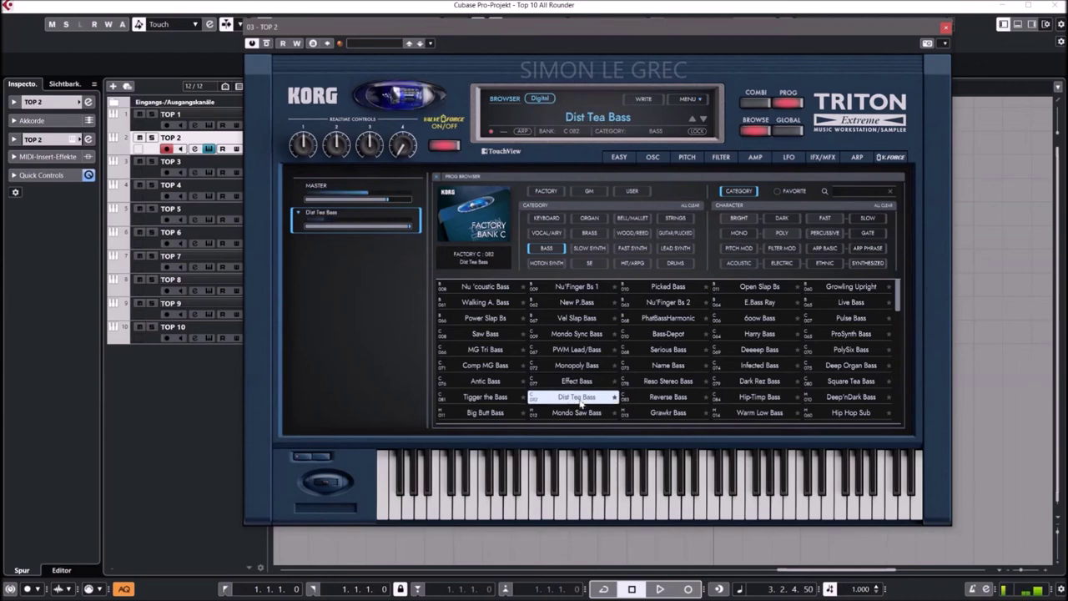
pyautogui.click(666, 351)
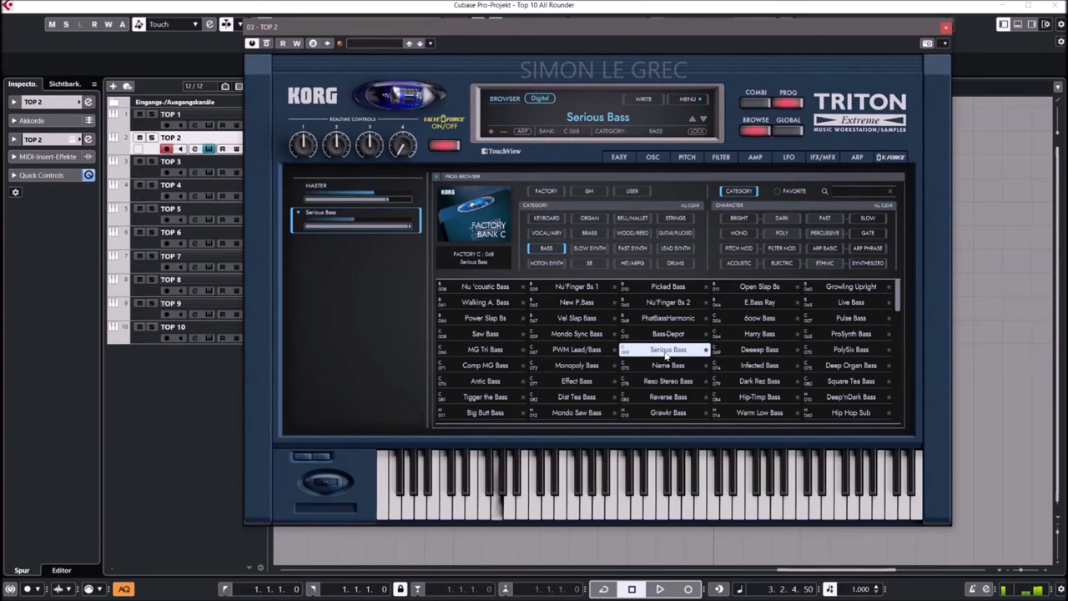
pyautogui.click(673, 367)
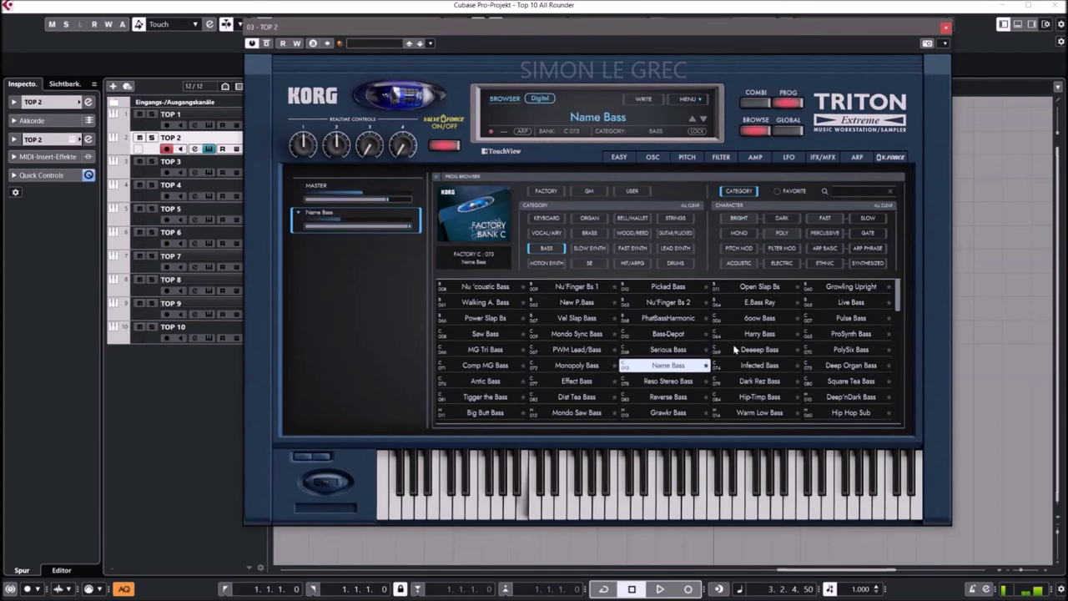
# - Audition the bass programs 600w Bass, Infected Bass, Hip-Timp Bass and Live Bass
pyautogui.click(764, 321)
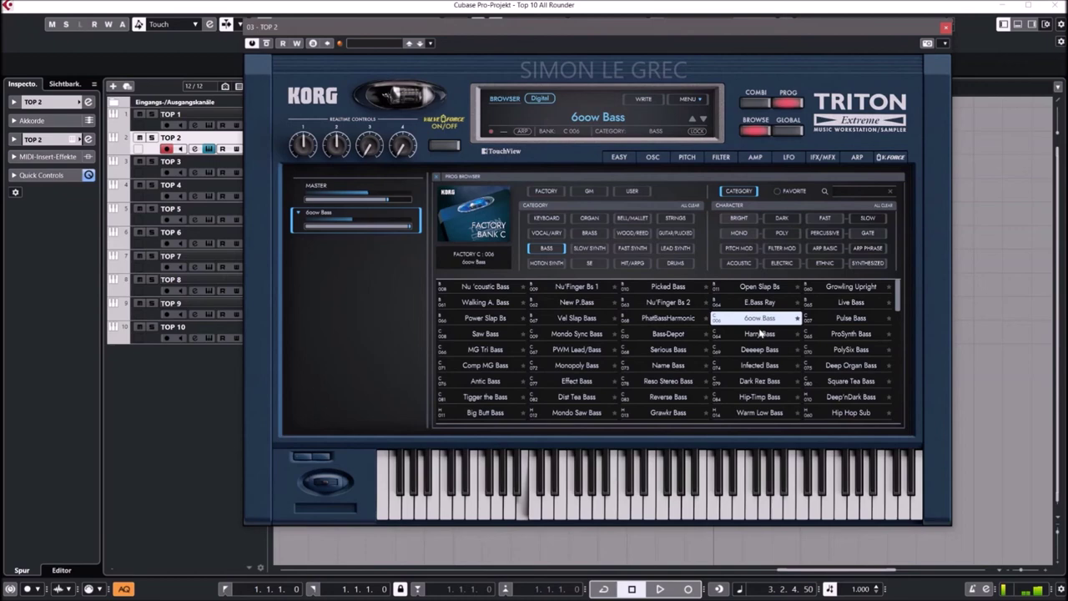
pyautogui.click(760, 367)
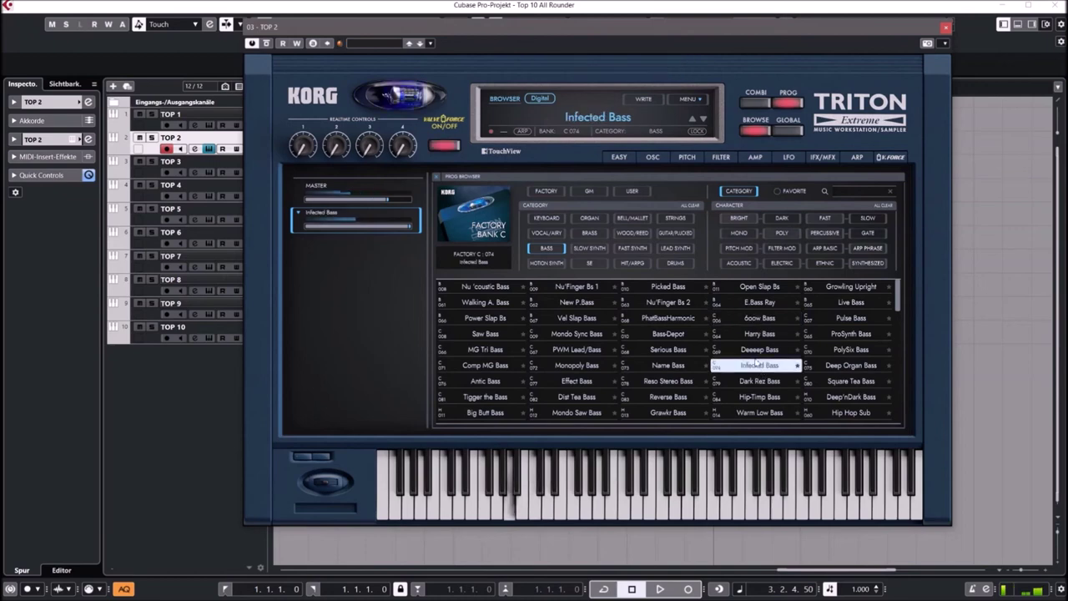
pyautogui.click(752, 397)
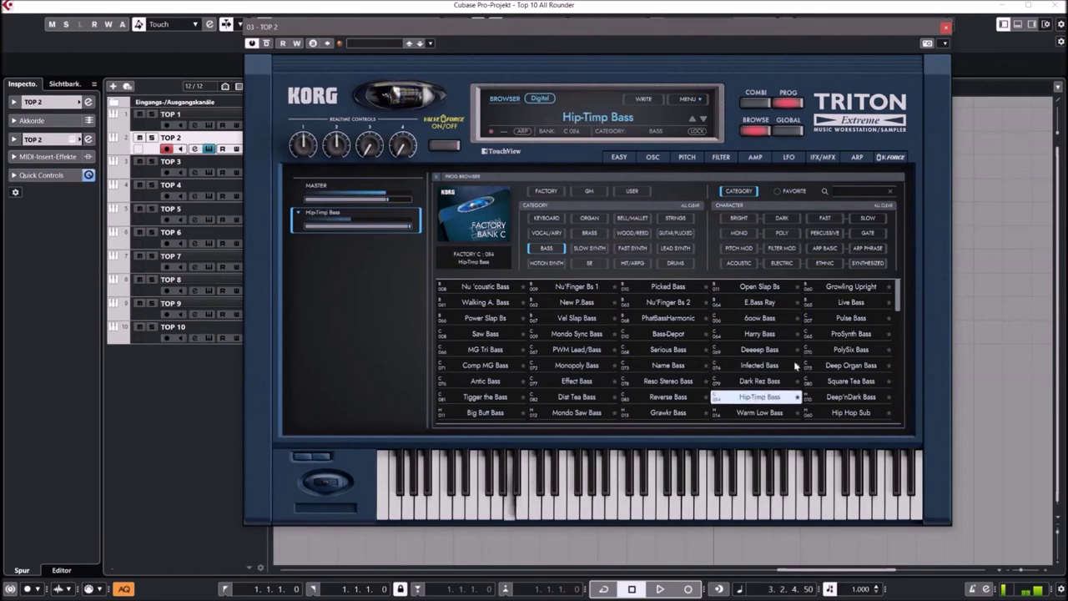
pyautogui.click(850, 303)
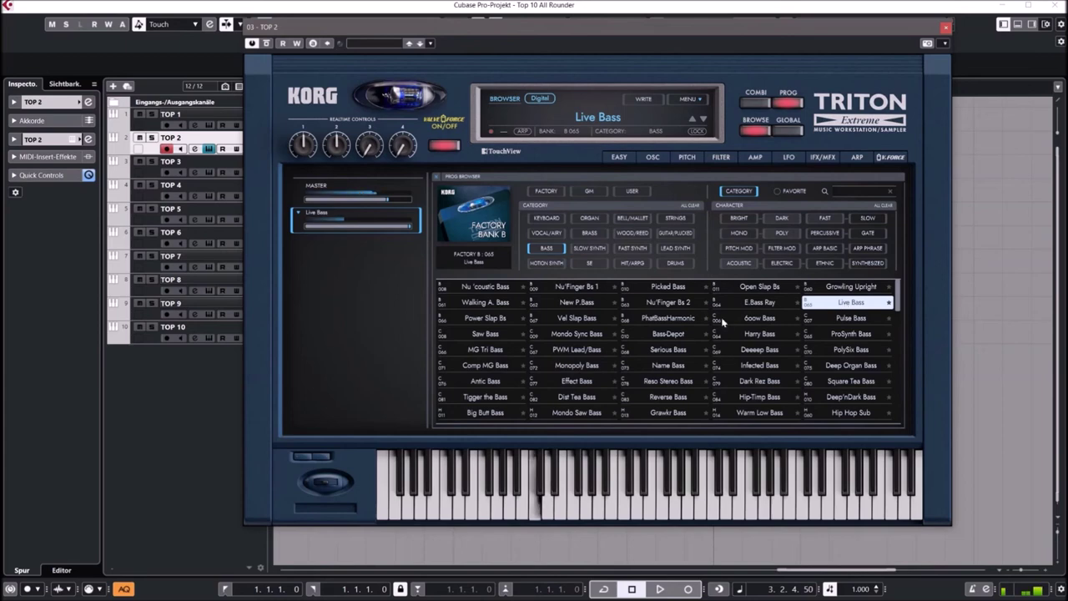
# - Filter the program browser to Brass and audition Tuba, Solo Trumpet 1, French Horns, Largo Trumpets, Piccolo Trumpet2 and Jazz Trumpeteer
pyautogui.click(588, 234)
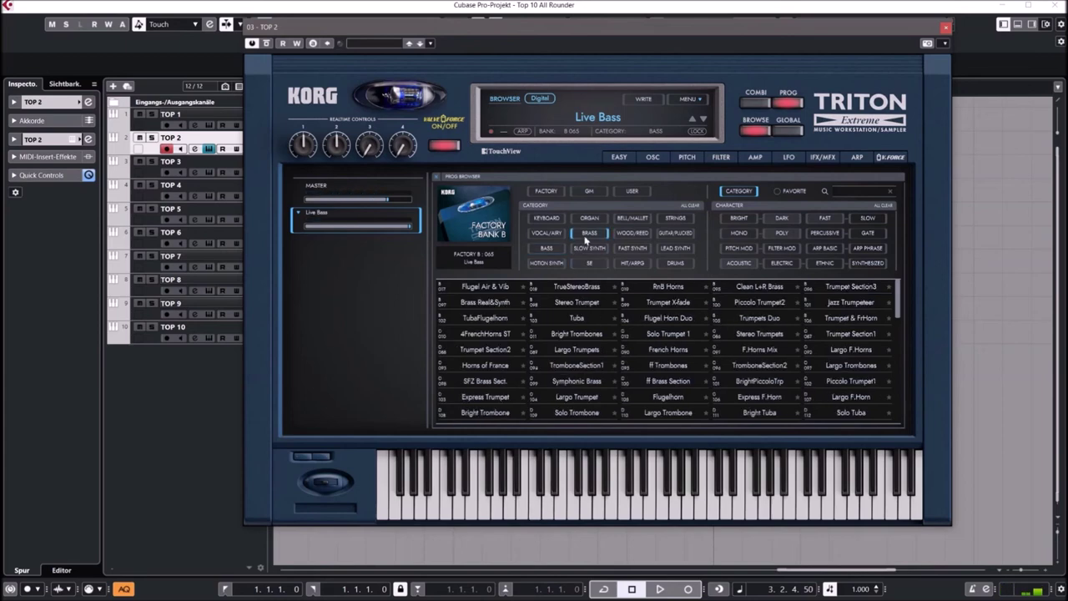
pyautogui.click(575, 318)
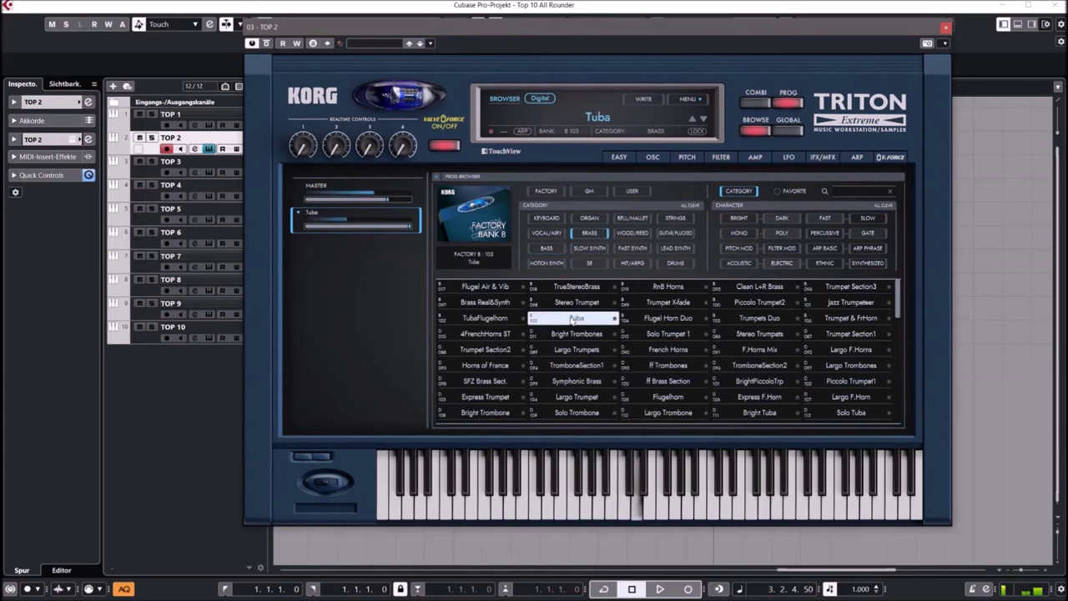
pyautogui.click(656, 335)
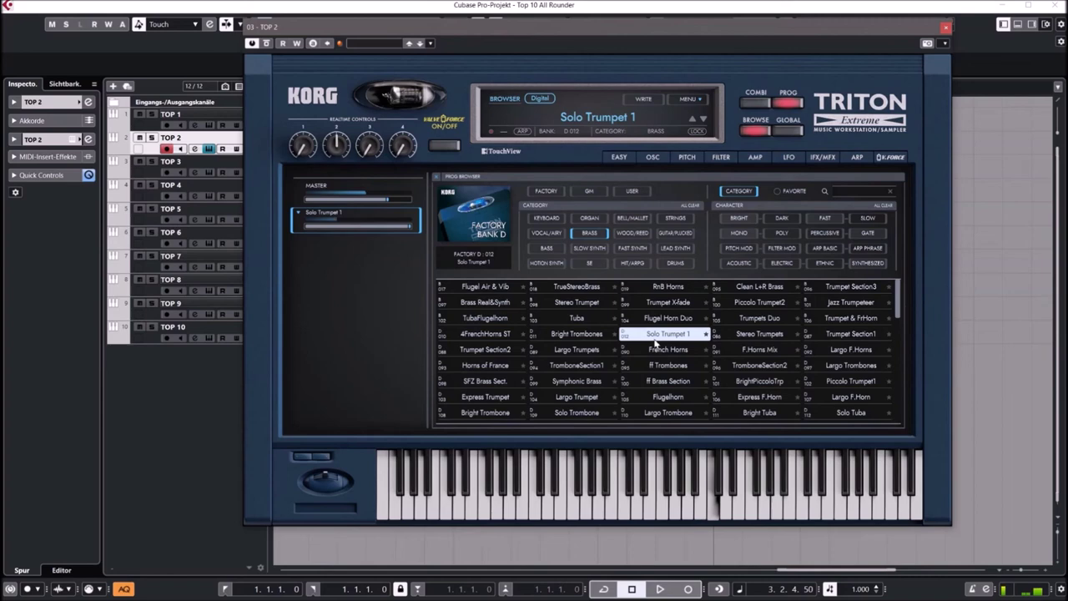
pyautogui.click(671, 351)
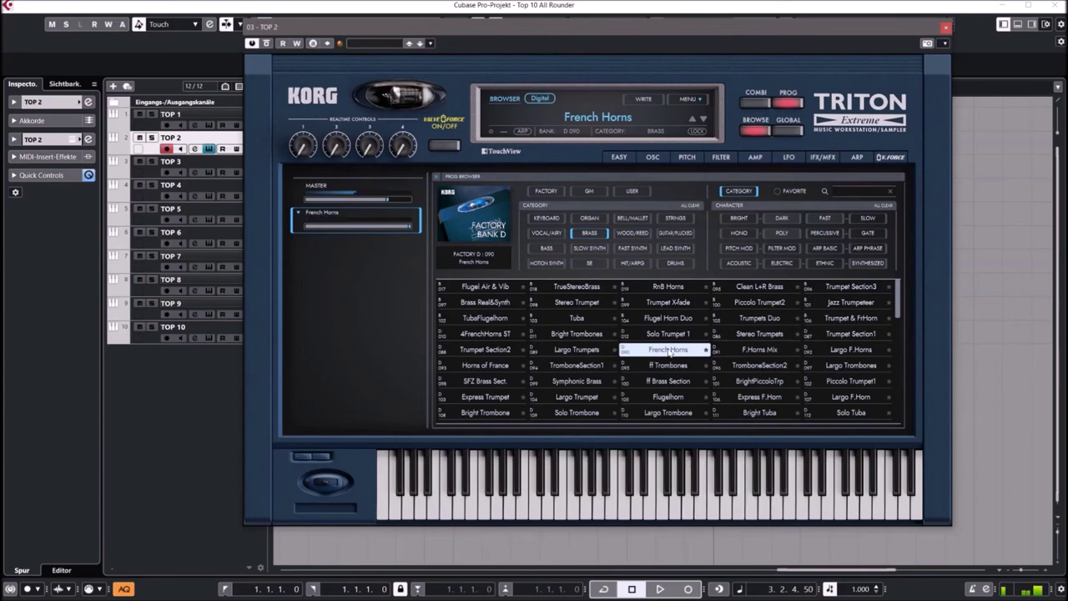
pyautogui.click(577, 349)
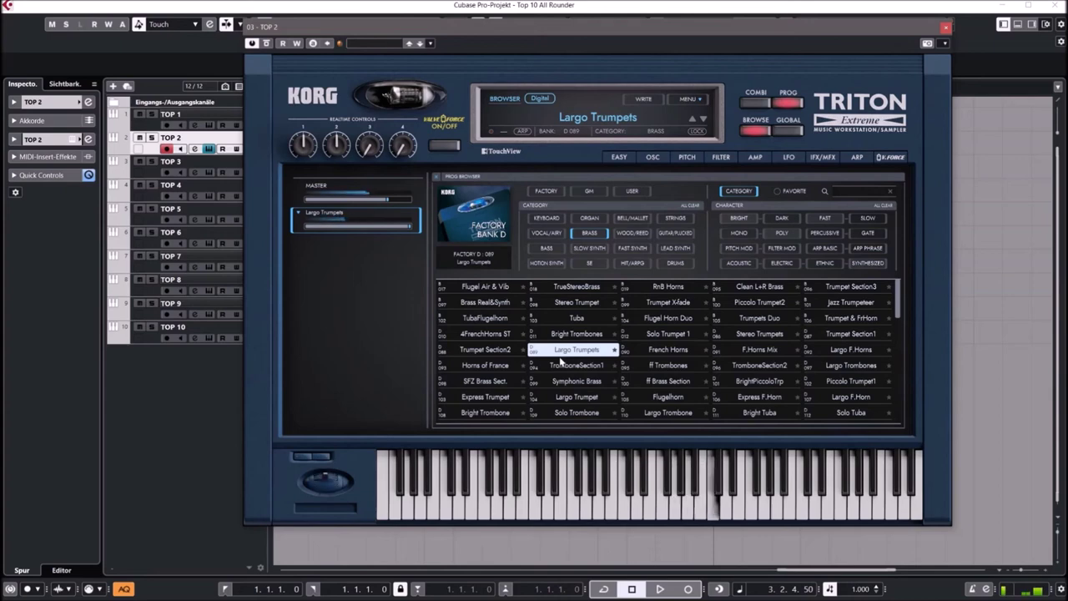
pyautogui.click(761, 303)
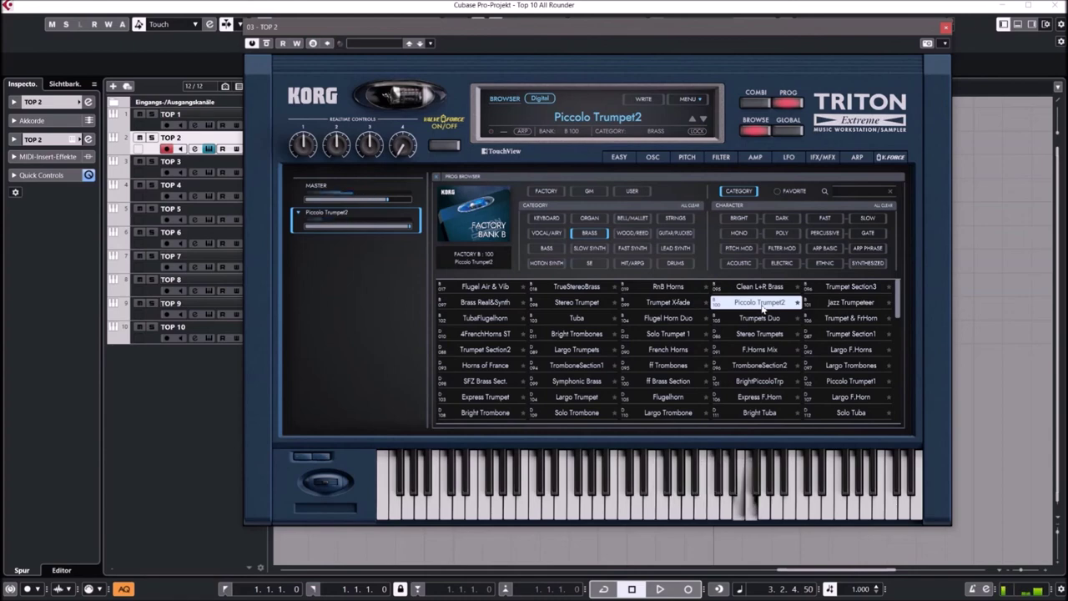
pyautogui.click(829, 304)
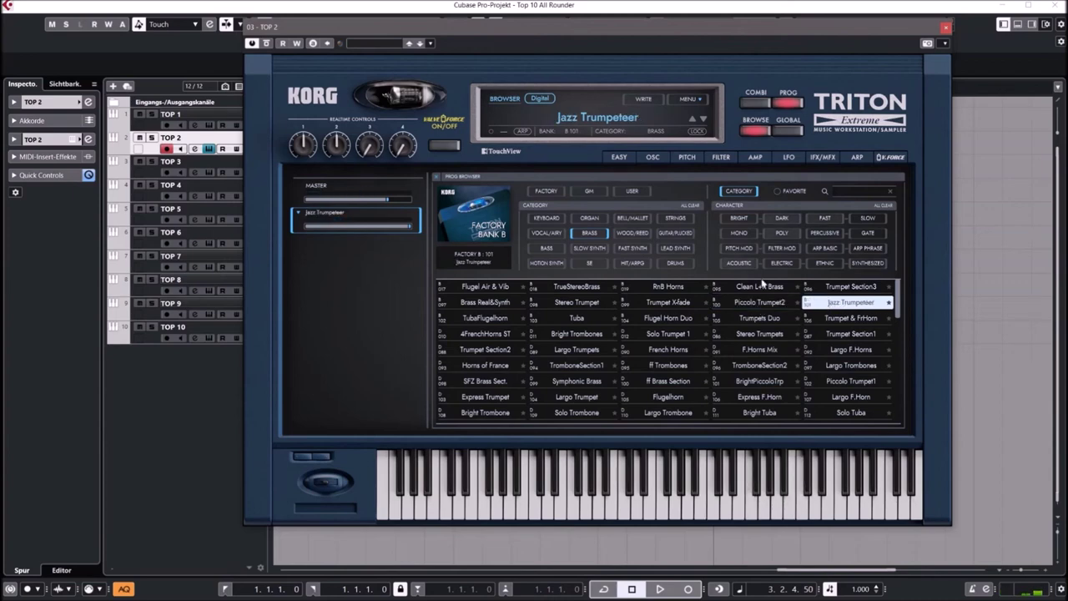
# - Filter the program browser to Bell/Mallet and audition EXP Marimba, Orchestra Bell 2, Marimba and Bali Gamelon
pyautogui.click(631, 220)
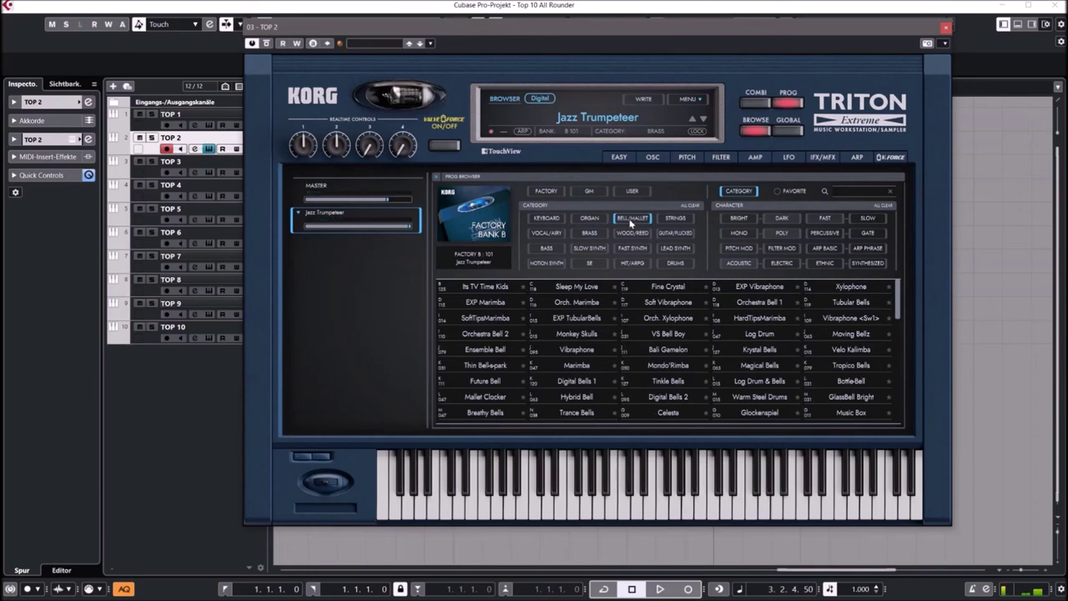
pyautogui.click(489, 304)
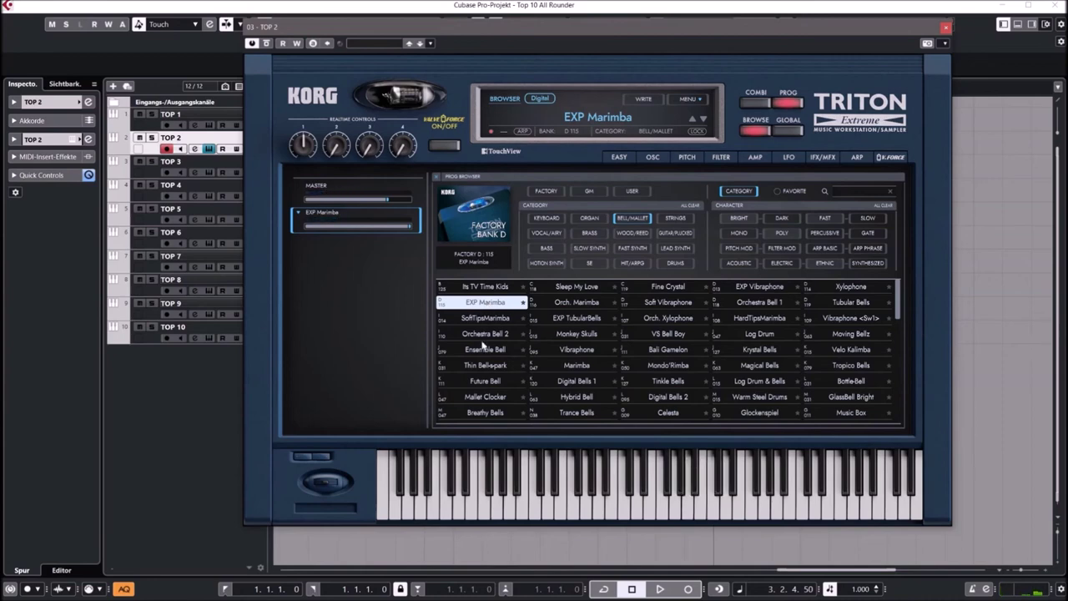
pyautogui.click(483, 338)
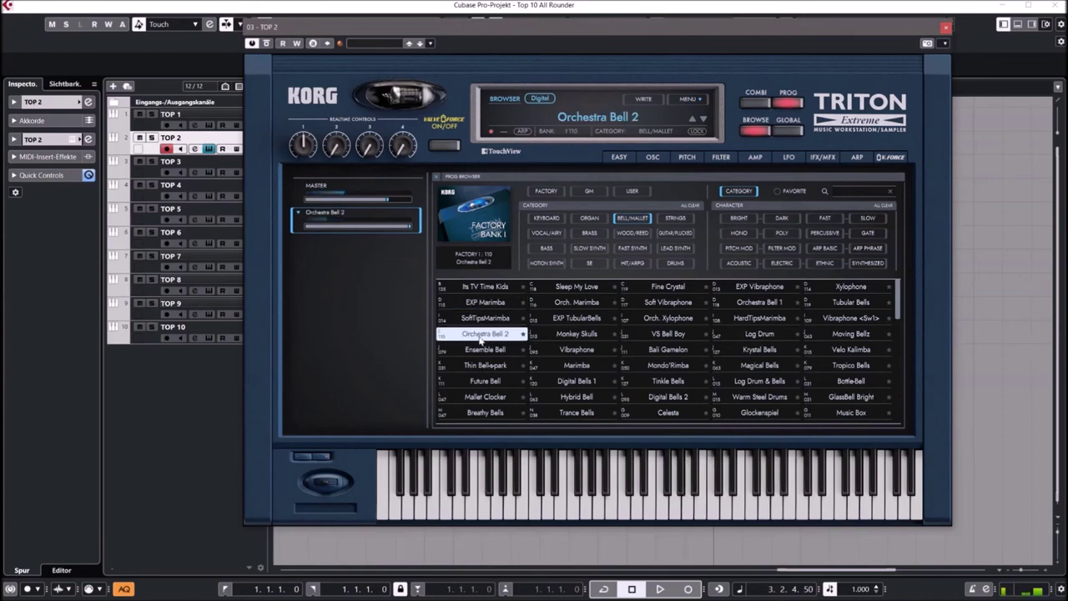
pyautogui.click(562, 366)
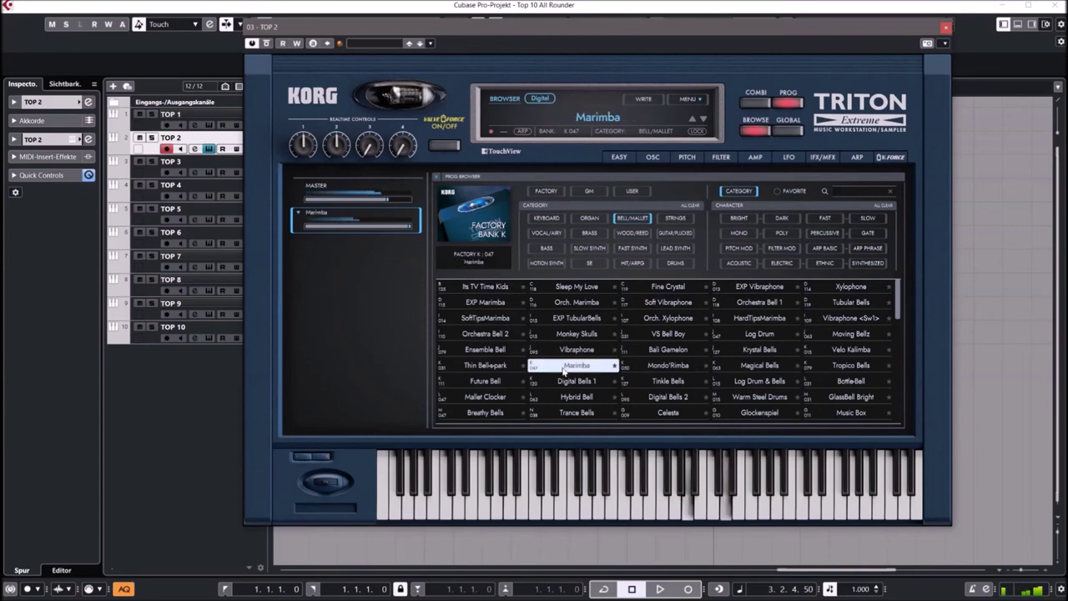
pyautogui.click(673, 350)
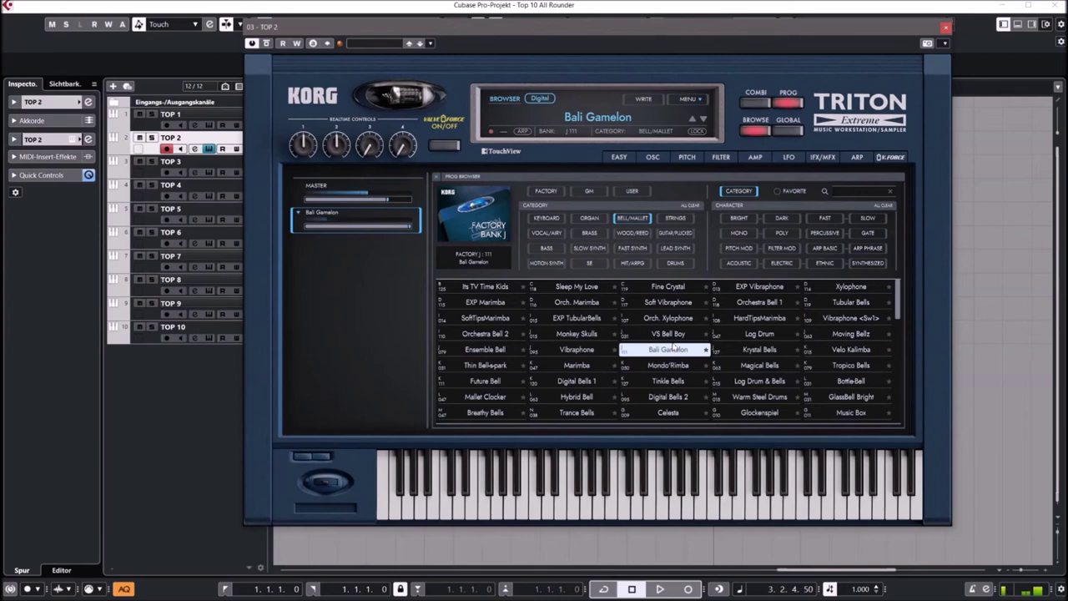
# - Filter the program browser to Wood/Reed and audition TenorSax Hard -Y, Egyptian Oboe, Alto Flute, Soprano Sax, Orch.Flute Vib 1 and Accordion 1
pyautogui.click(641, 234)
pyautogui.click(488, 334)
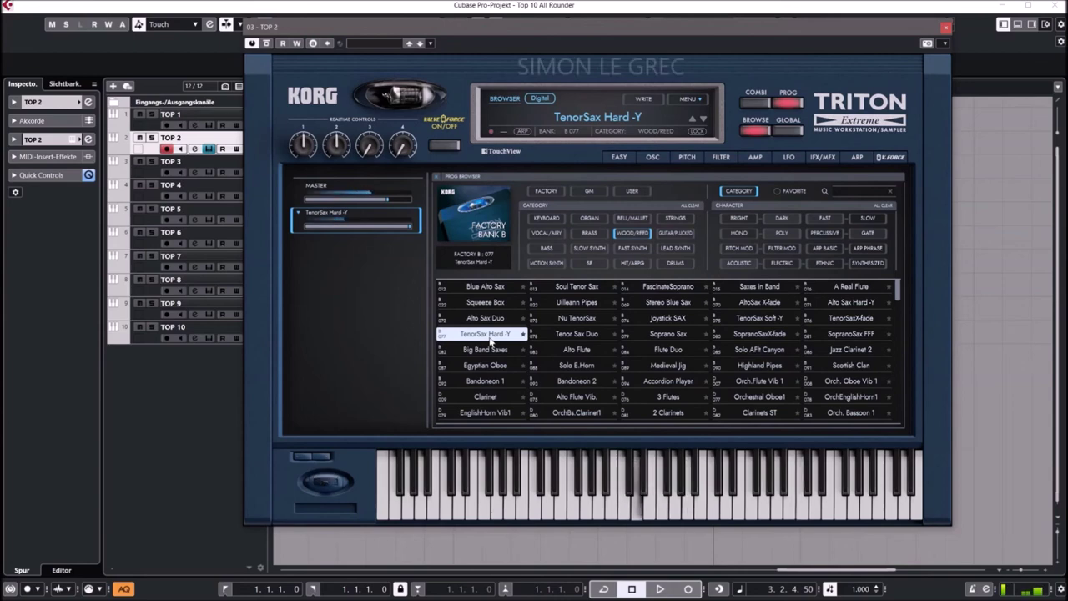
pyautogui.click(479, 366)
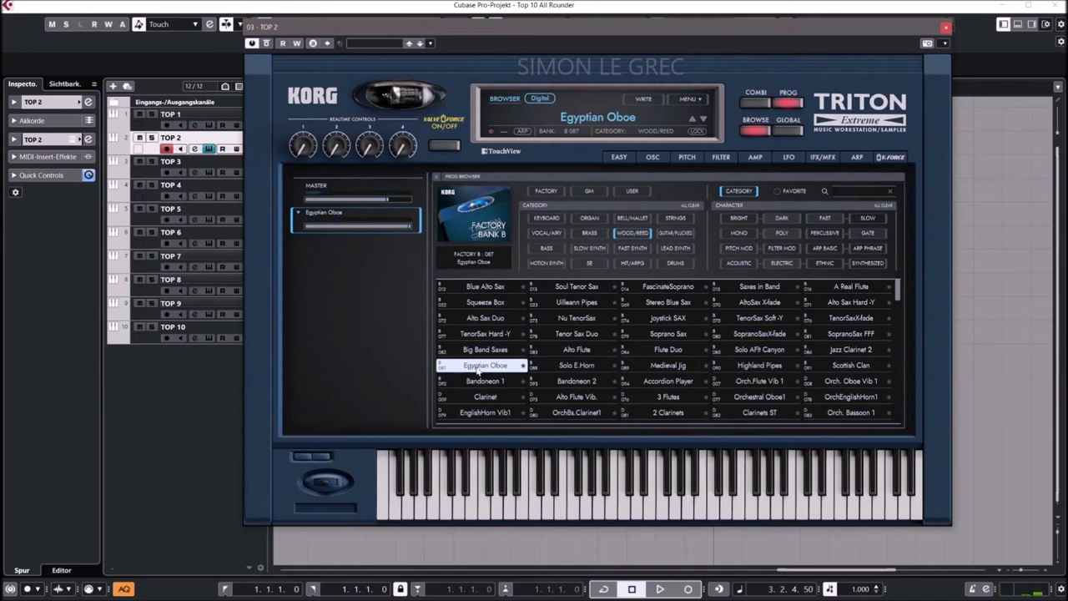
pyautogui.click(567, 351)
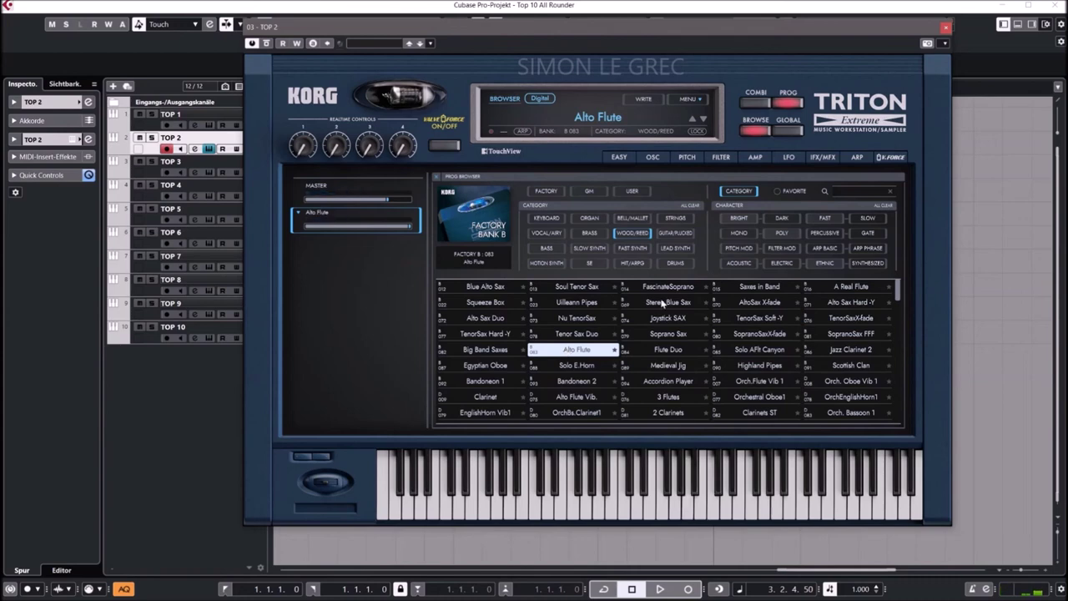
pyautogui.click(667, 335)
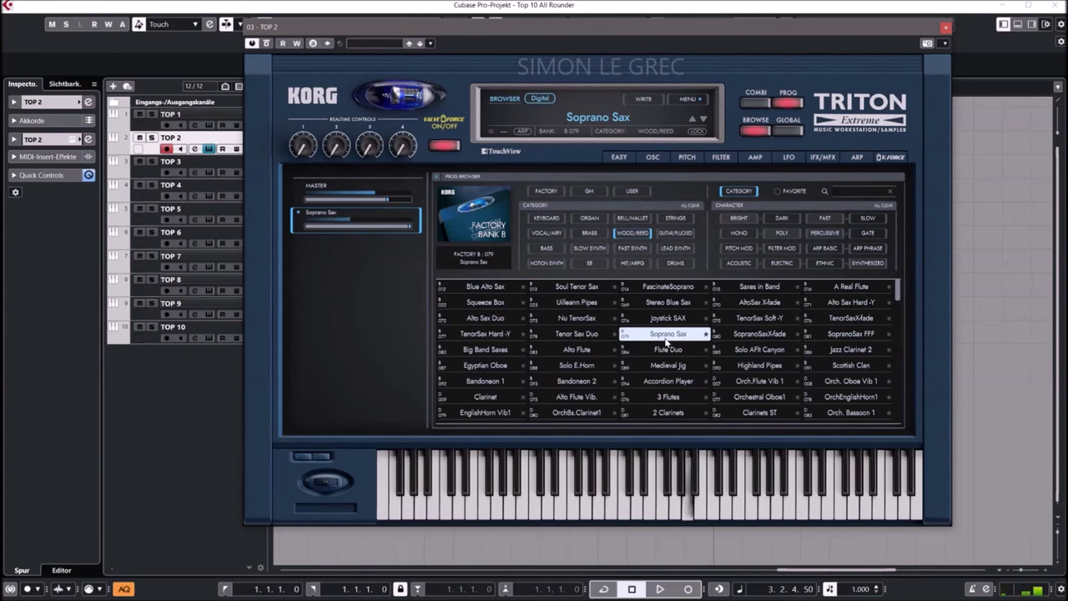
pyautogui.click(759, 381)
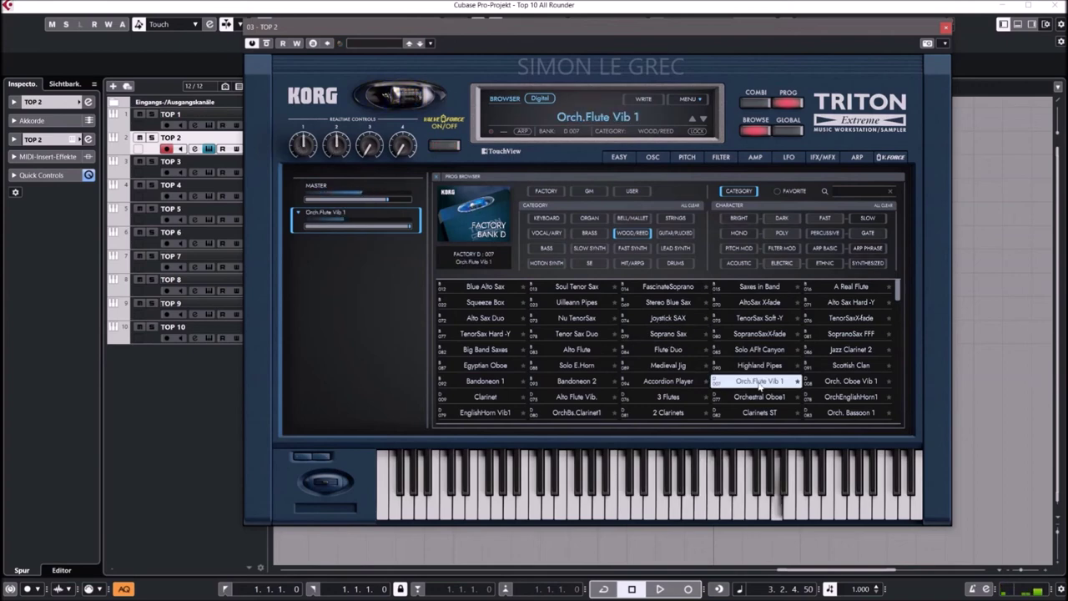
pyautogui.scroll(-3, 760, 385)
pyautogui.scroll(-3, 759, 388)
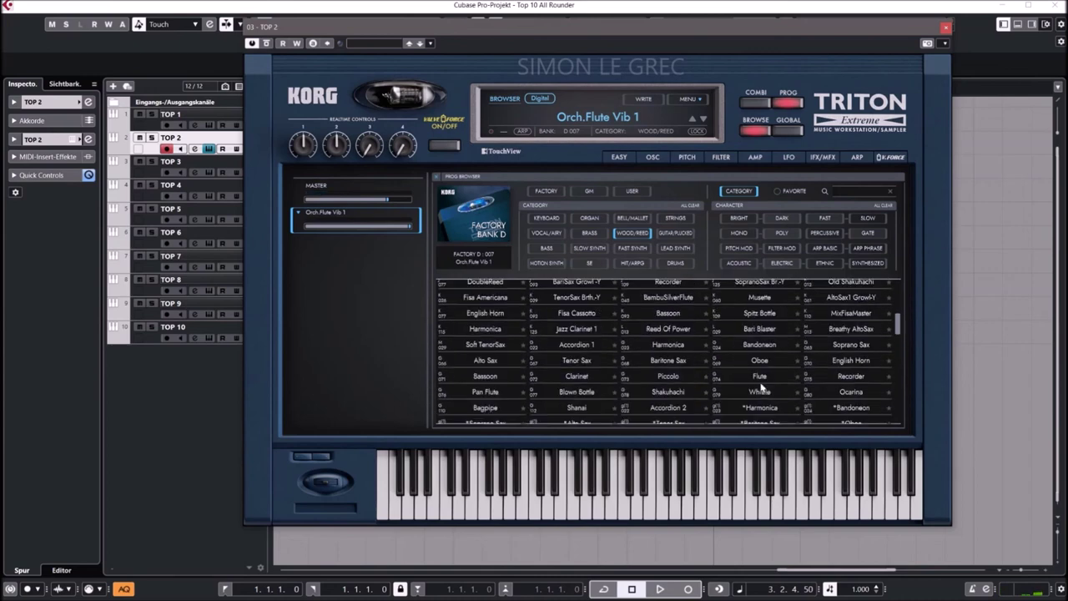
pyautogui.click(563, 325)
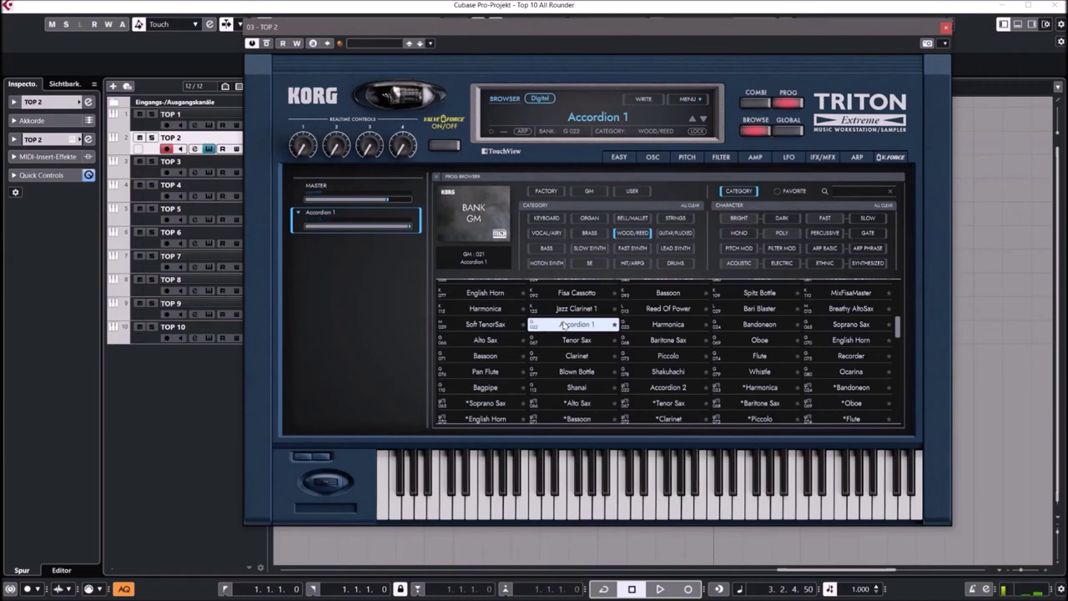
# - Filter the program browser to Slow Synth and audition Thick Pad, Cloudy Pad, Brass Pad and Reactor Pad
pyautogui.click(598, 250)
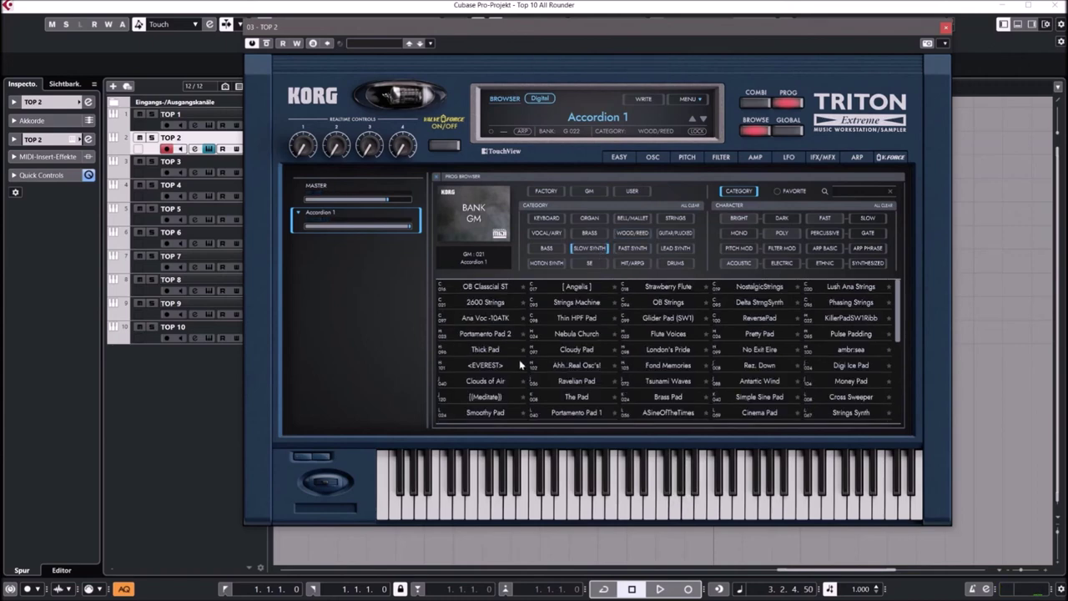
pyautogui.click(492, 356)
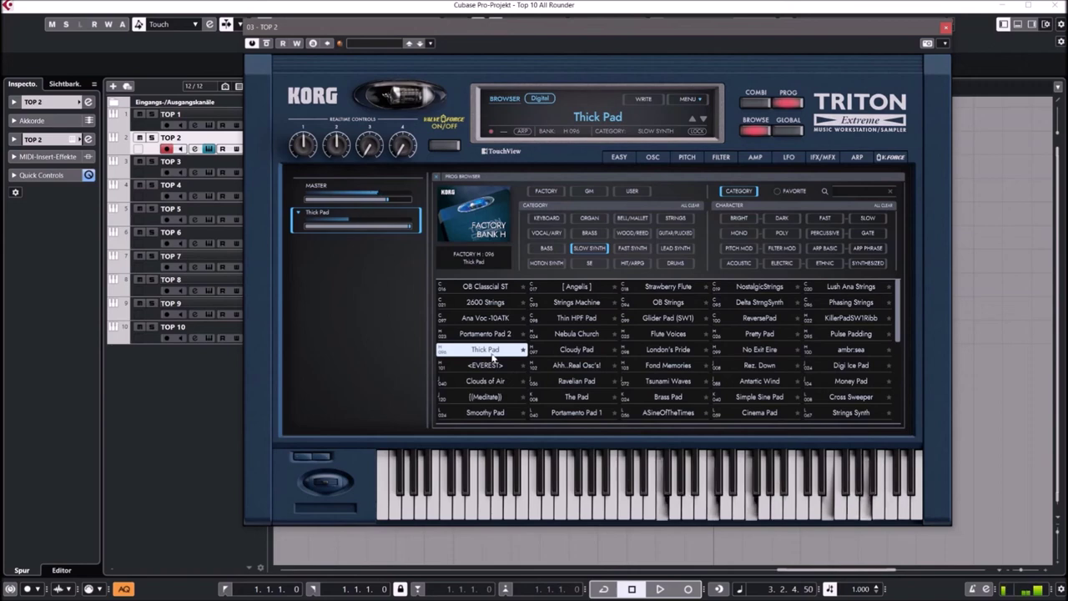
pyautogui.click(570, 354)
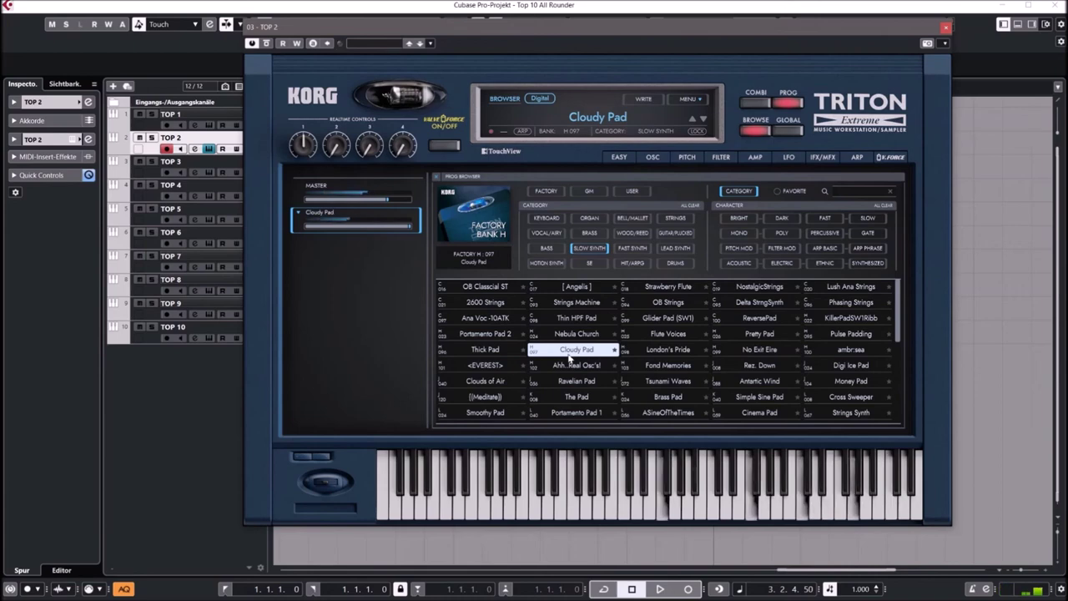
pyautogui.click(650, 399)
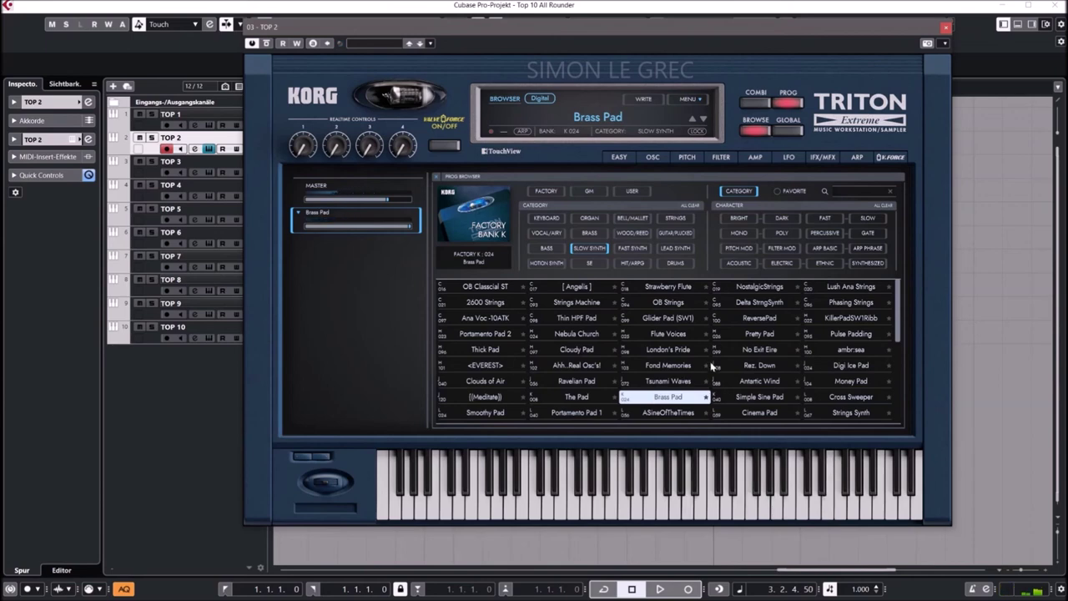
pyautogui.scroll(-2, 660, 392)
pyautogui.click(672, 367)
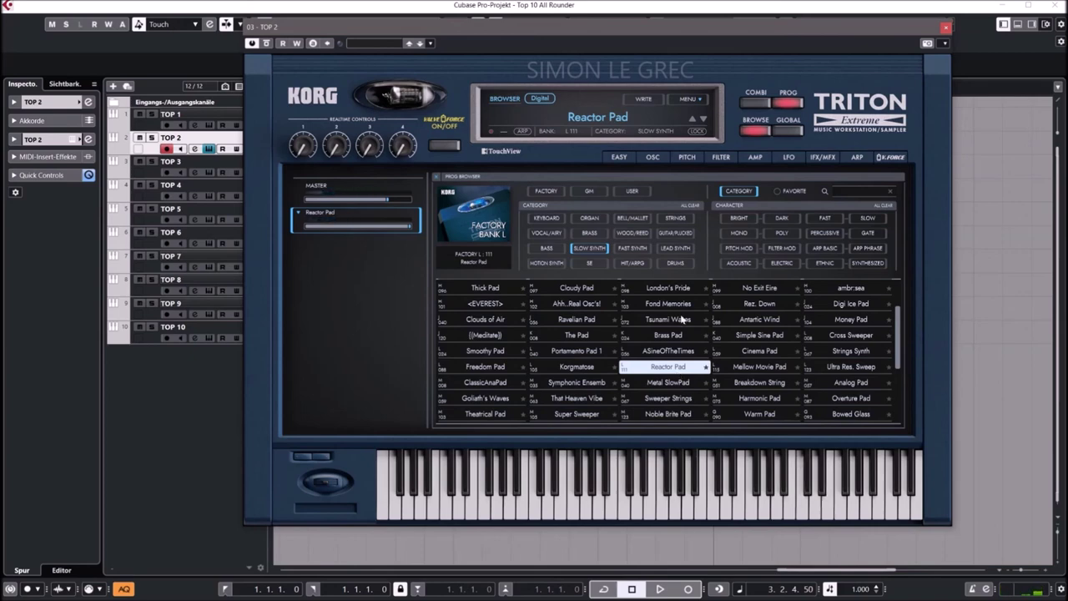
# - Filter the program browser to Drums and audition Antic Voice Kit, TEK NO Kit 1 and Hard Kit 2
pyautogui.click(679, 264)
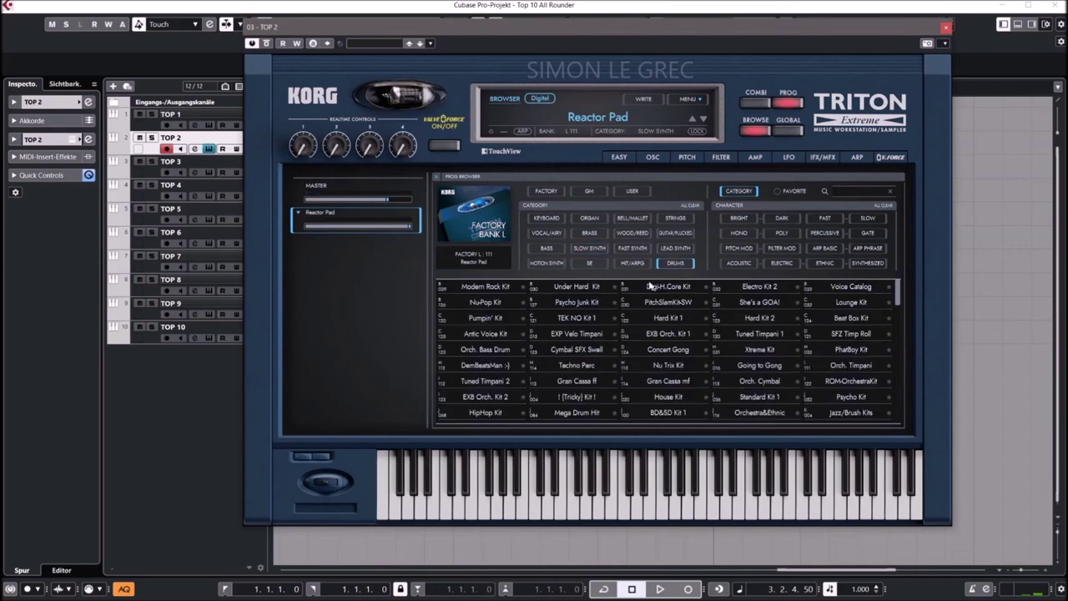
pyautogui.click(493, 336)
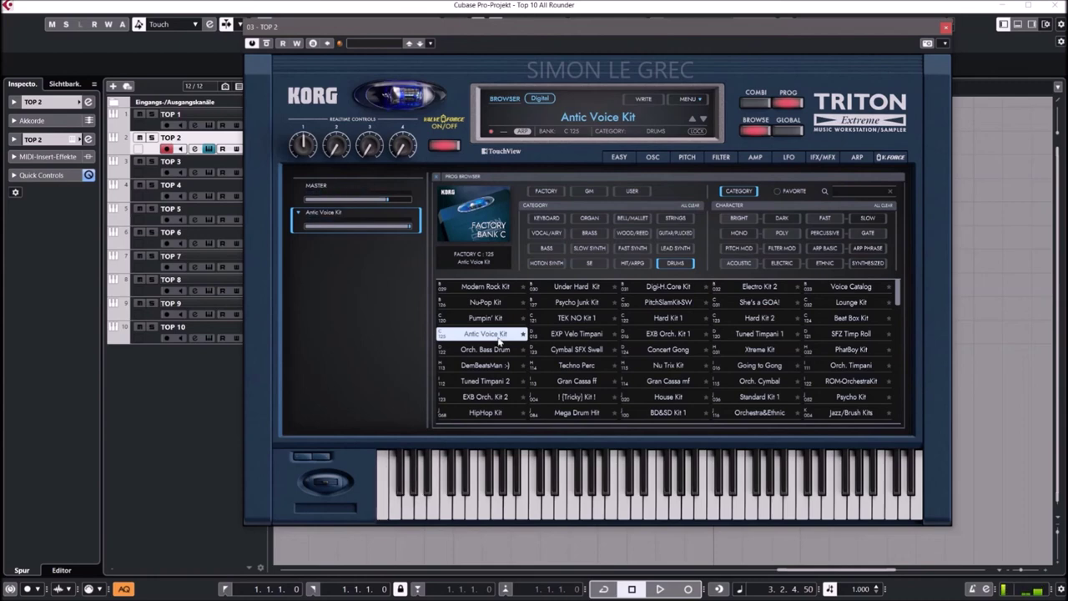
pyautogui.click(577, 320)
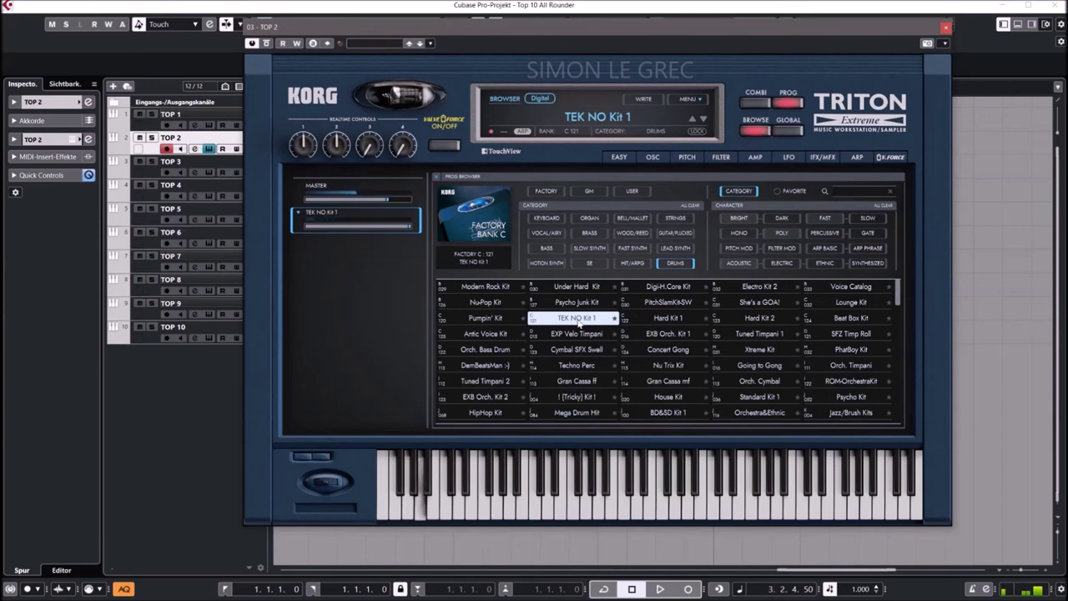
pyautogui.click(766, 320)
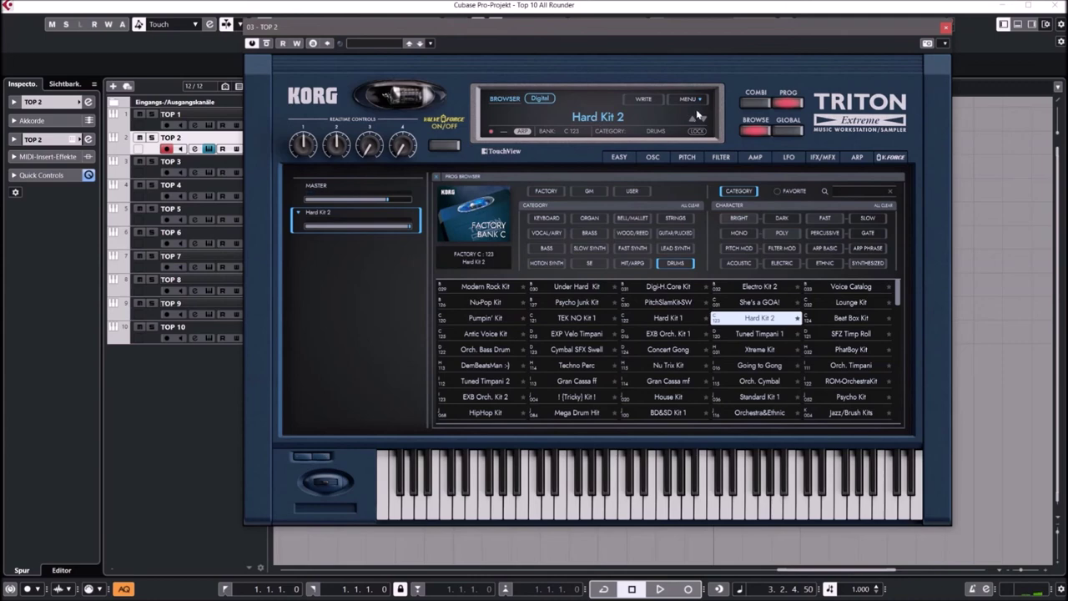
# - Close the TOP 2 instrument, open Omnisphere on the TOP 1 track and magnify its window
pyautogui.click(946, 28)
pyautogui.click(233, 123)
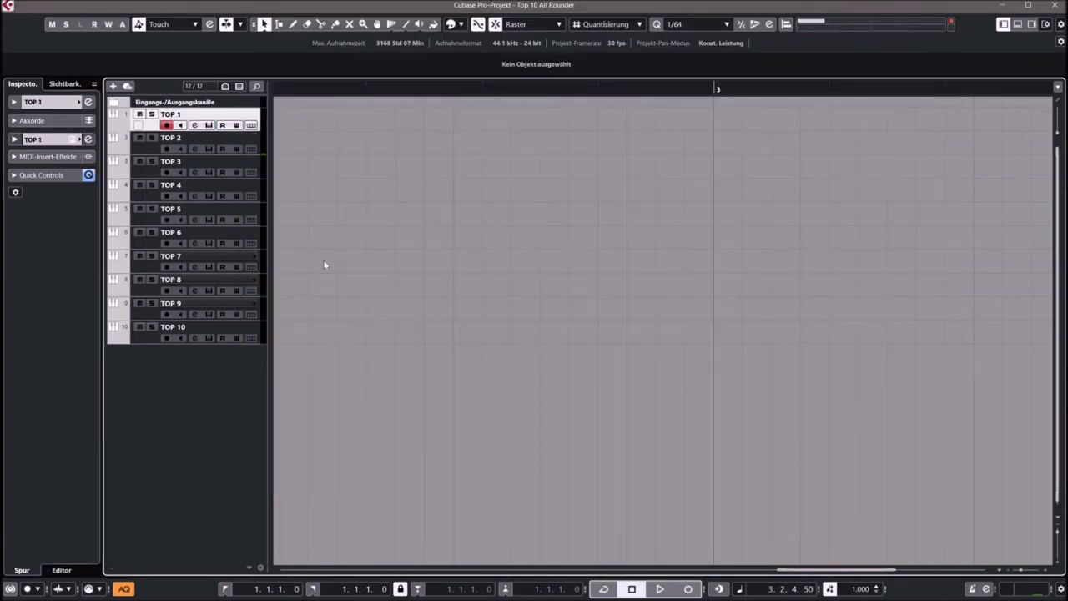
pyautogui.press('Return')
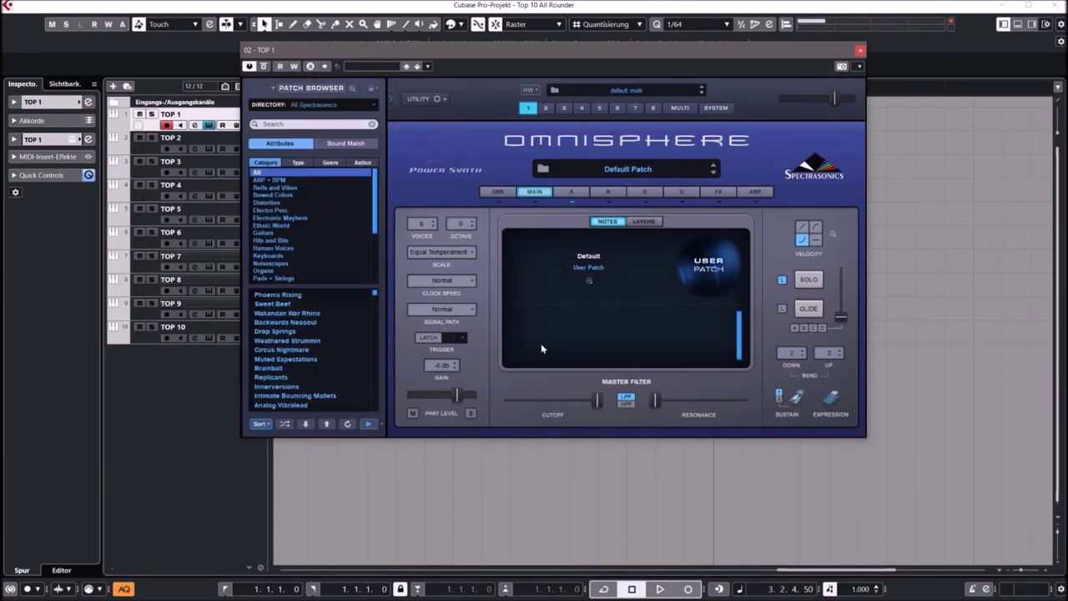
pyautogui.click(444, 99)
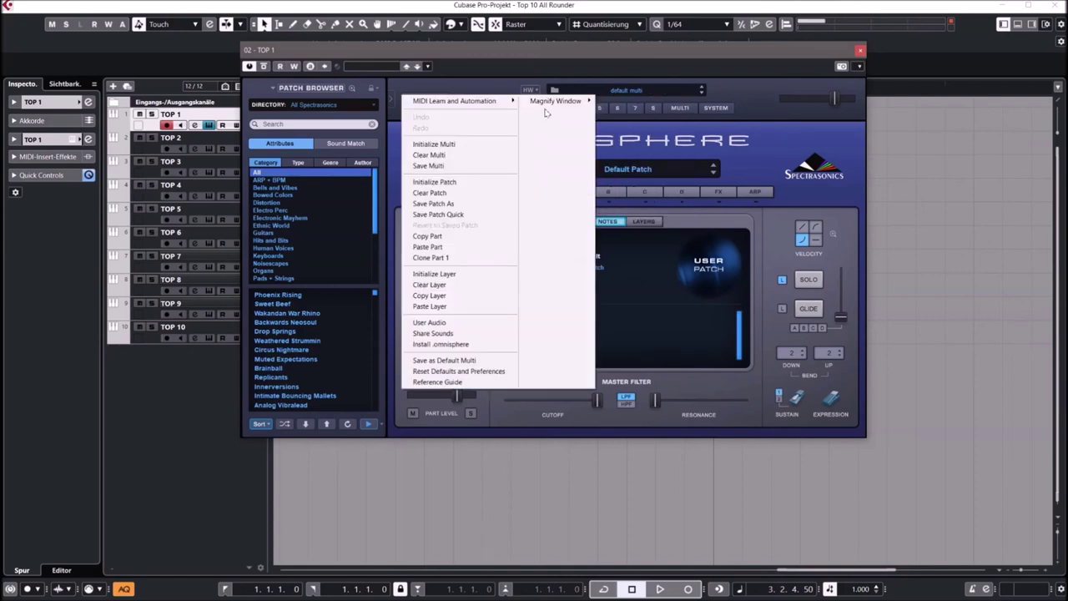
pyautogui.moveTo(555, 100)
pyautogui.click(642, 157)
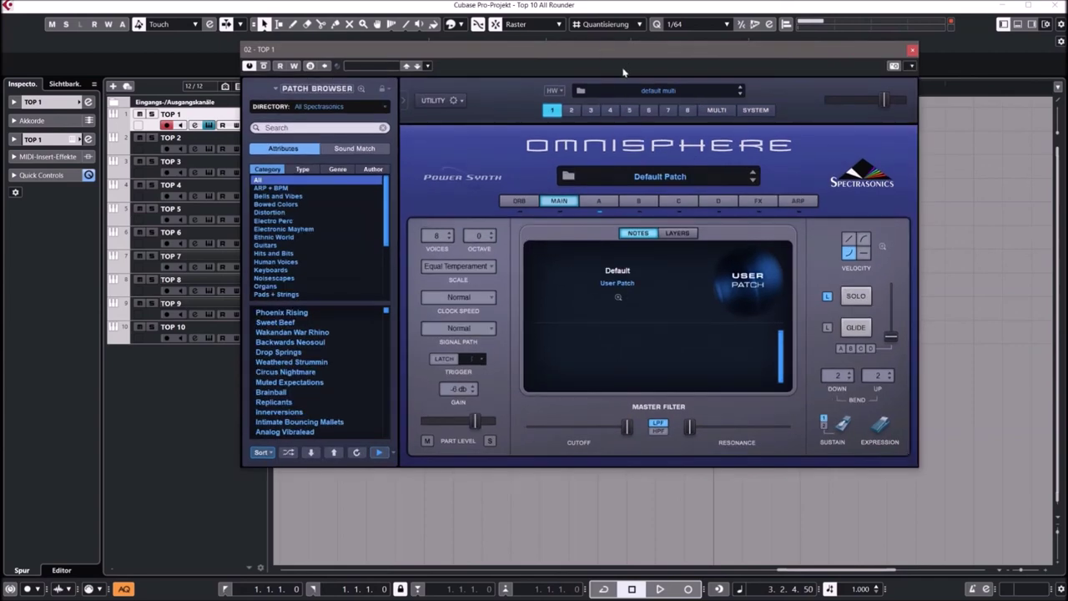
# - Filter the patch browser to Pads + Strings and audition Agape Sheen, Cream of Emotion 1 and Fade to Green
pyautogui.click(286, 296)
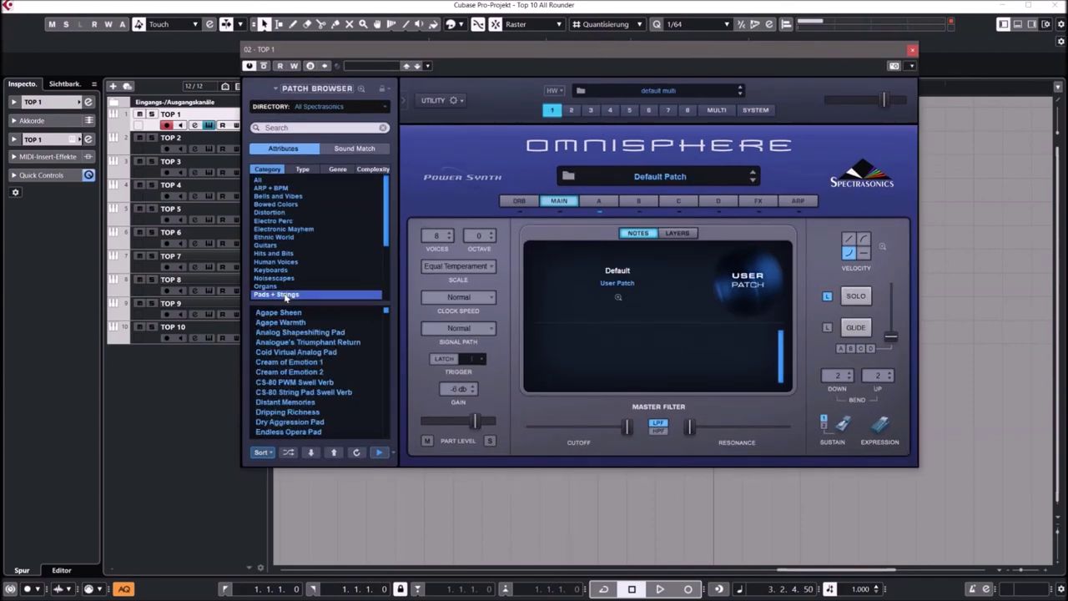
pyautogui.click(282, 314)
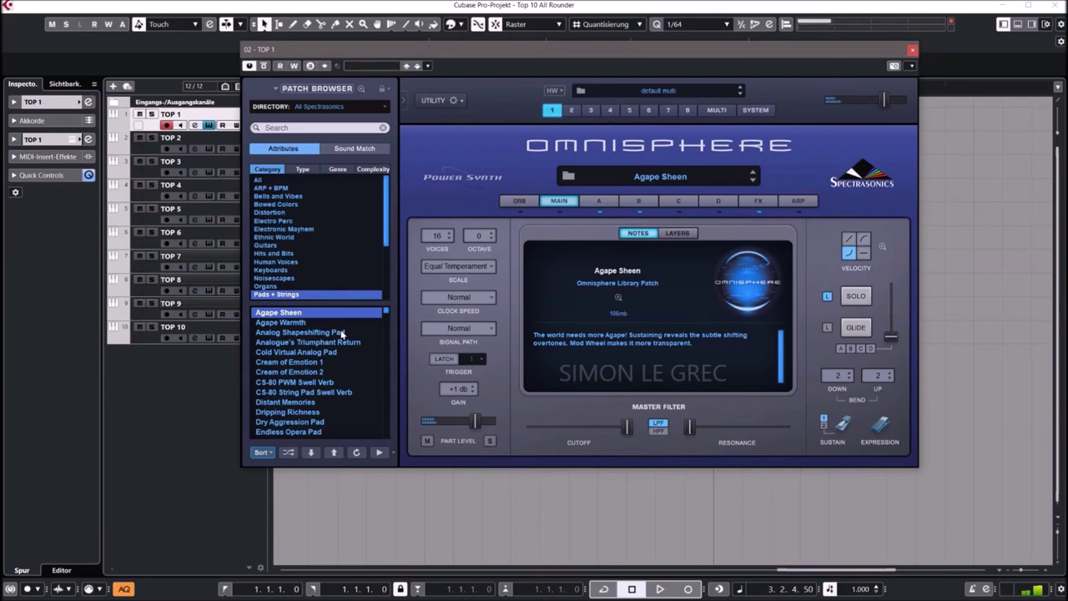
pyautogui.click(275, 363)
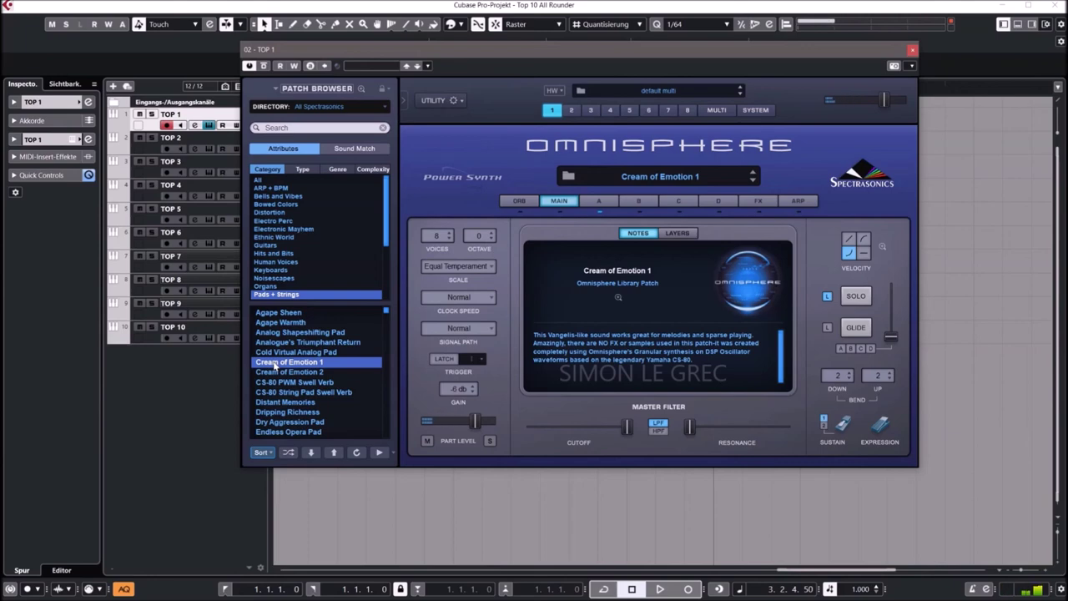
pyautogui.scroll(-5, 276, 364)
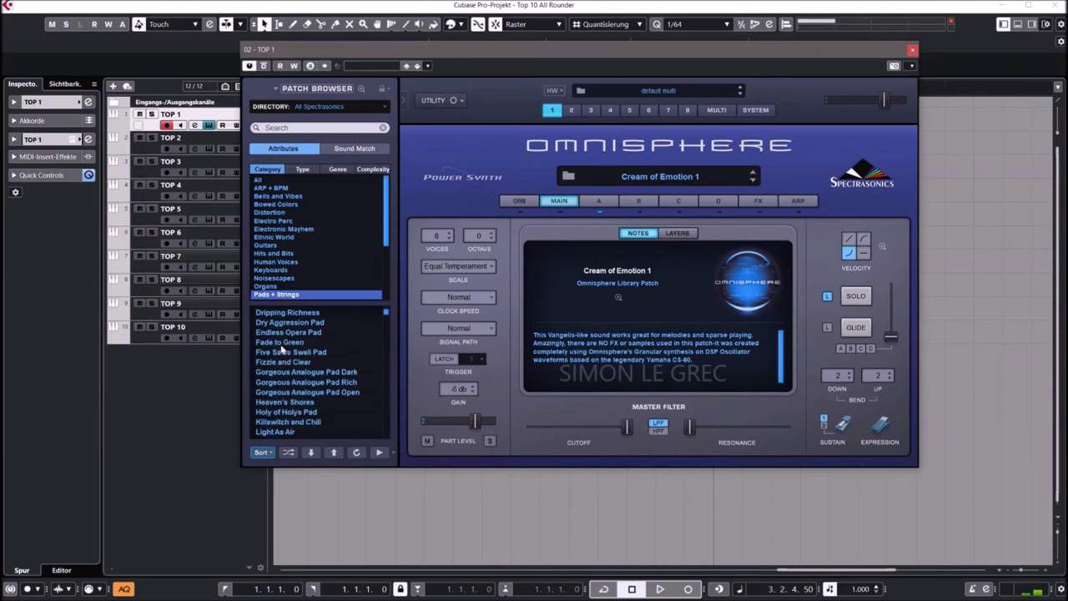
pyautogui.click(282, 343)
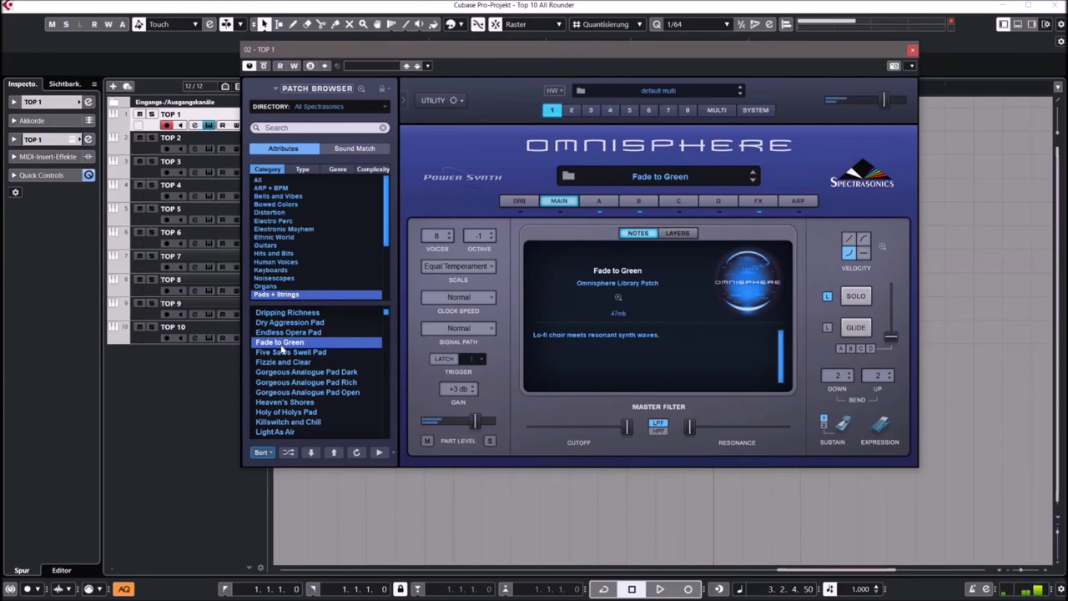
# - Filter the patches to Synth Mono and audition Analog Vibralead, It's a TRAP Catwoman, Bending Trance Lead and Cranium Drillbit
pyautogui.moveTo(389, 235); pyautogui.dragTo(388, 282)
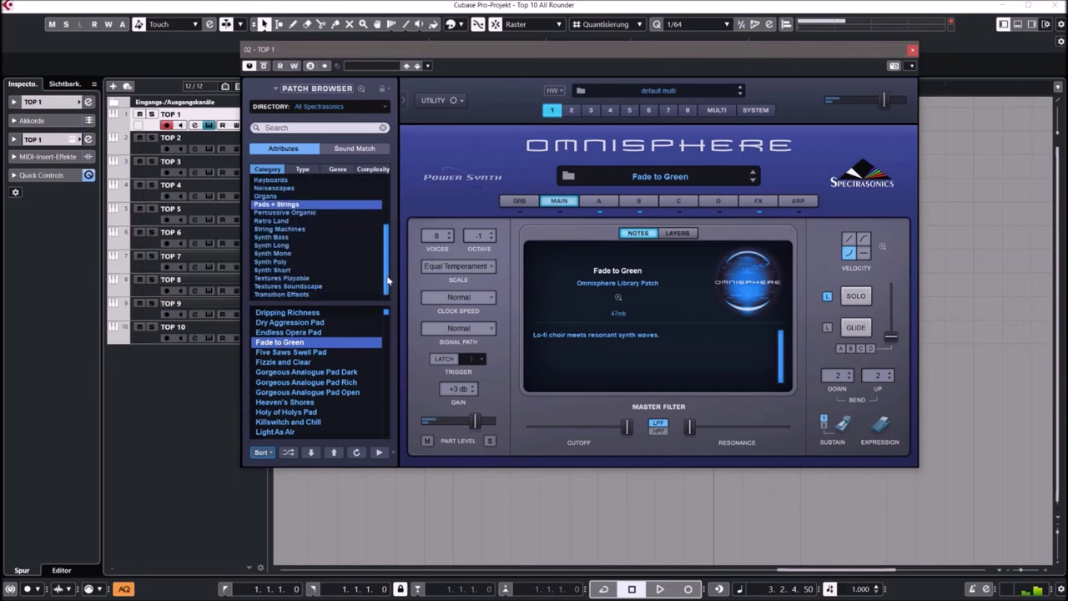
pyautogui.click(280, 253)
pyautogui.click(275, 315)
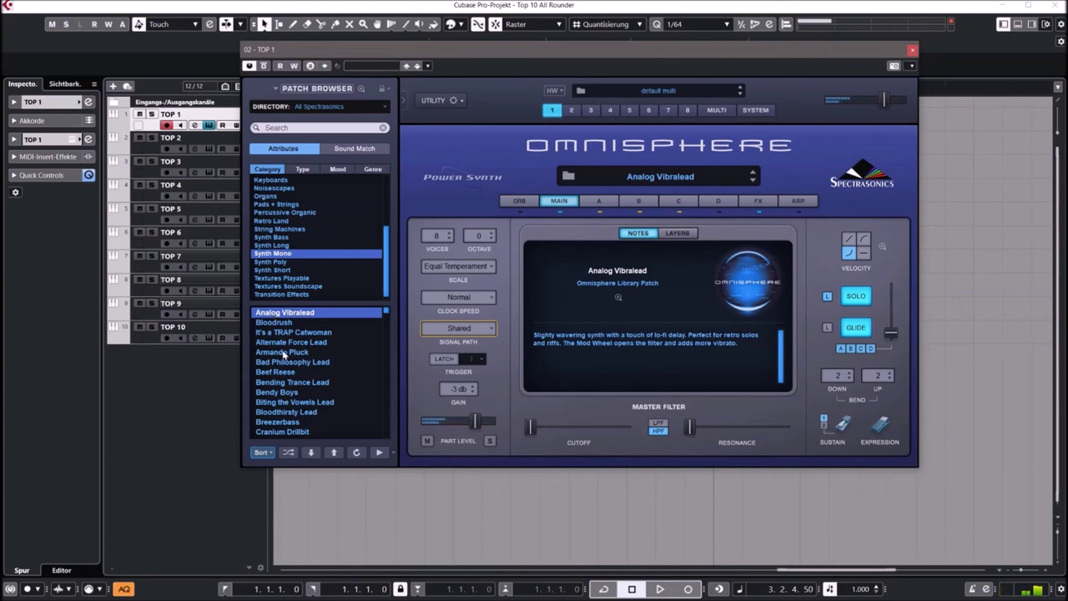
pyautogui.click(279, 332)
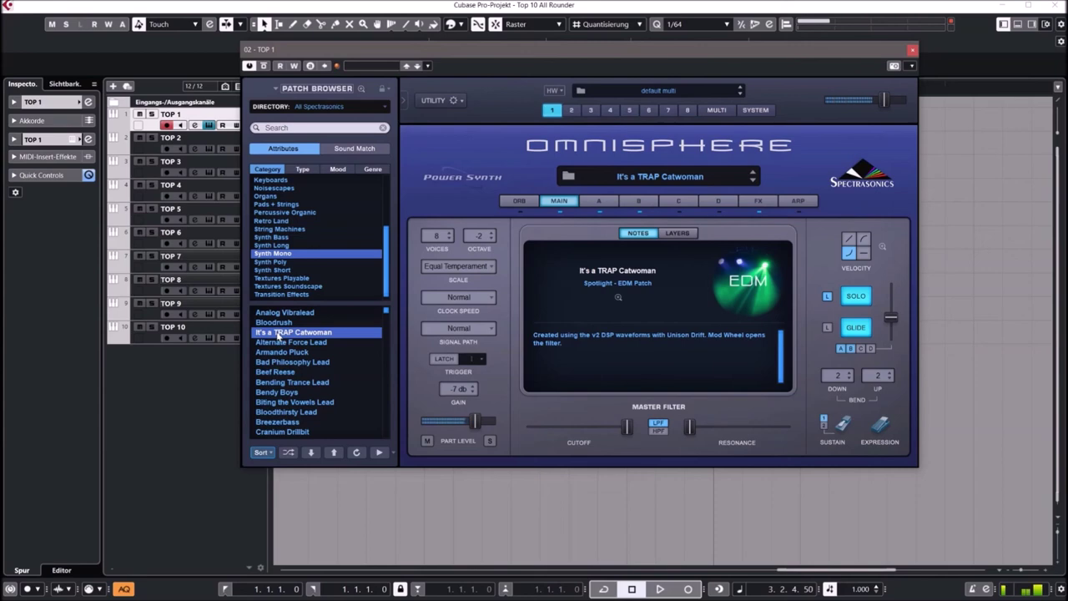
pyautogui.click(267, 382)
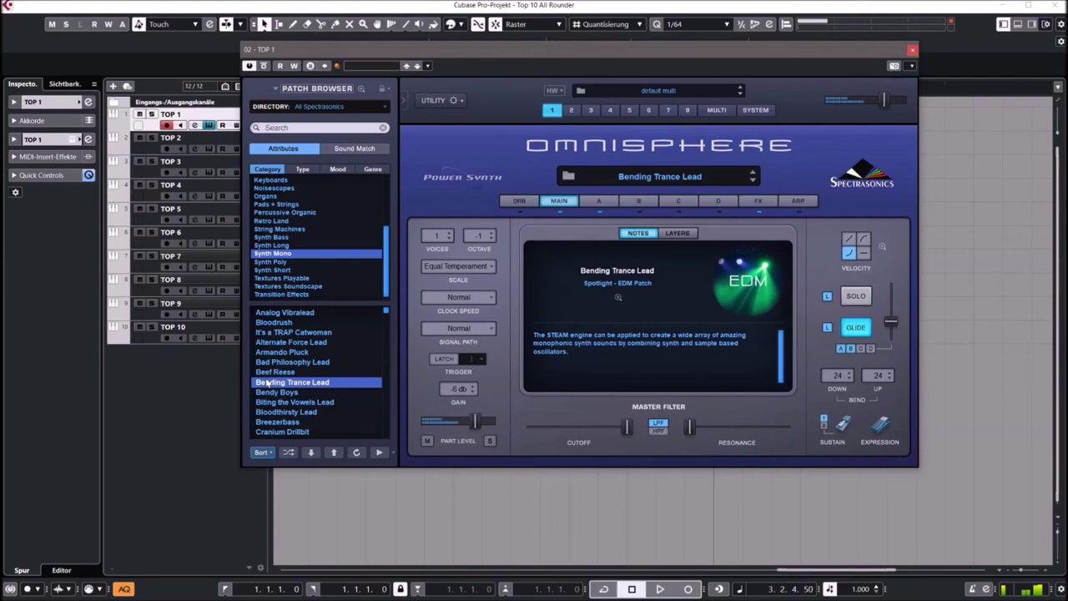
pyautogui.scroll(-2, 286, 382)
pyautogui.click(288, 372)
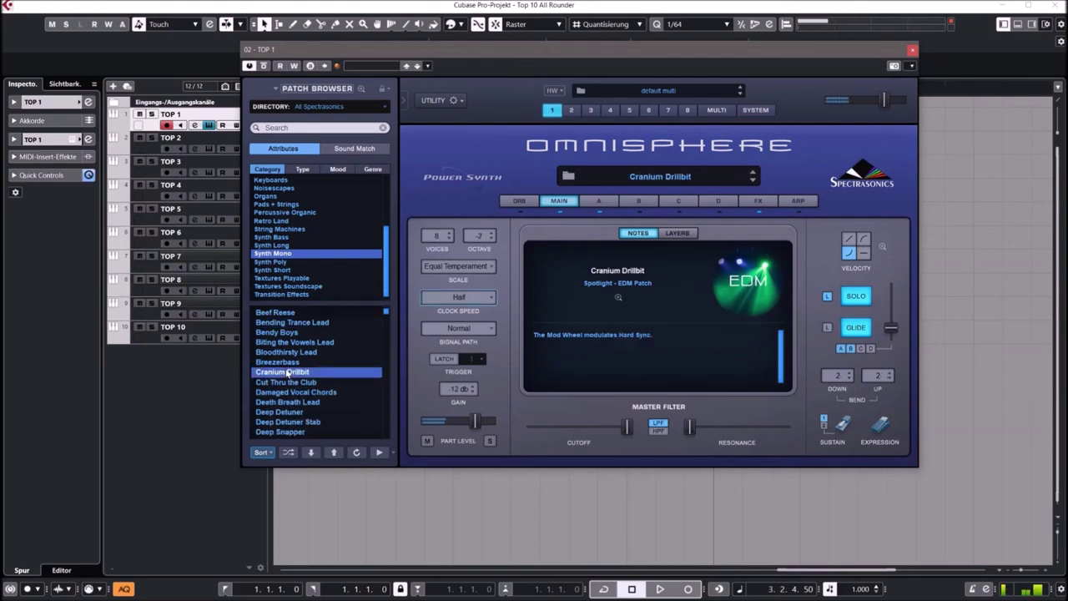
# - Audition GX-1 Sweepoid, Happy Go Synthy Wheel and Headcase 5ths further down the Synth Mono list
pyautogui.scroll(-3, 289, 374)
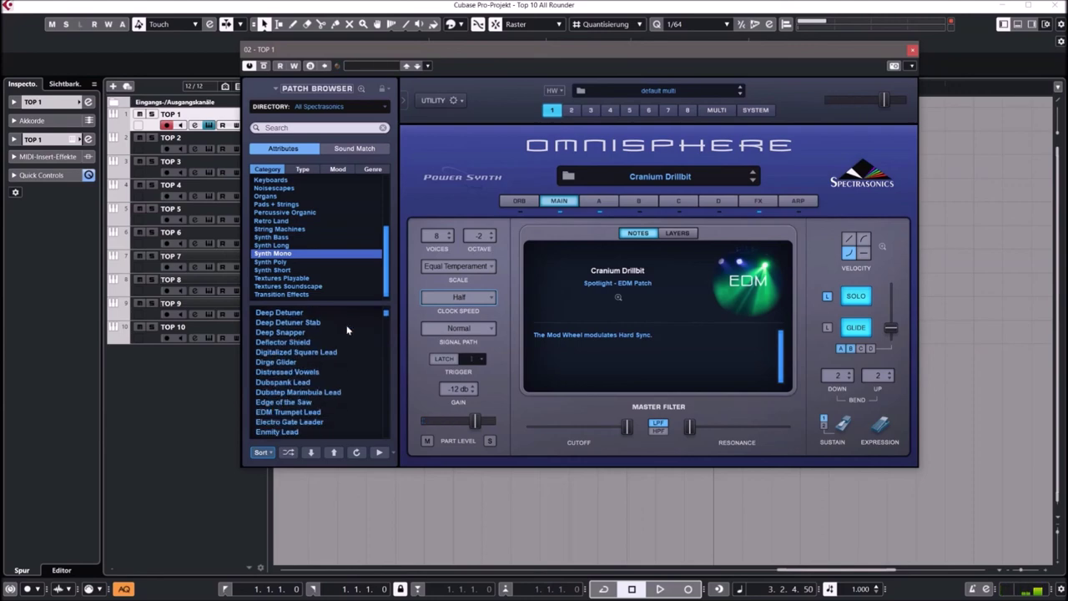
pyautogui.moveTo(389, 317); pyautogui.dragTo(389, 365)
pyautogui.scroll(-2, 389, 364)
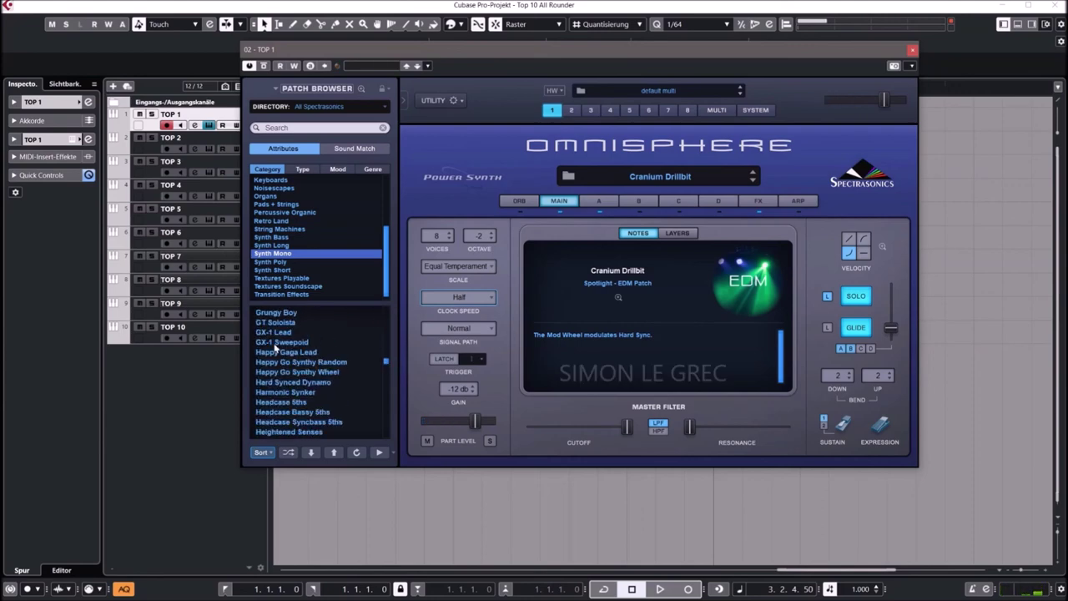
pyautogui.click(281, 343)
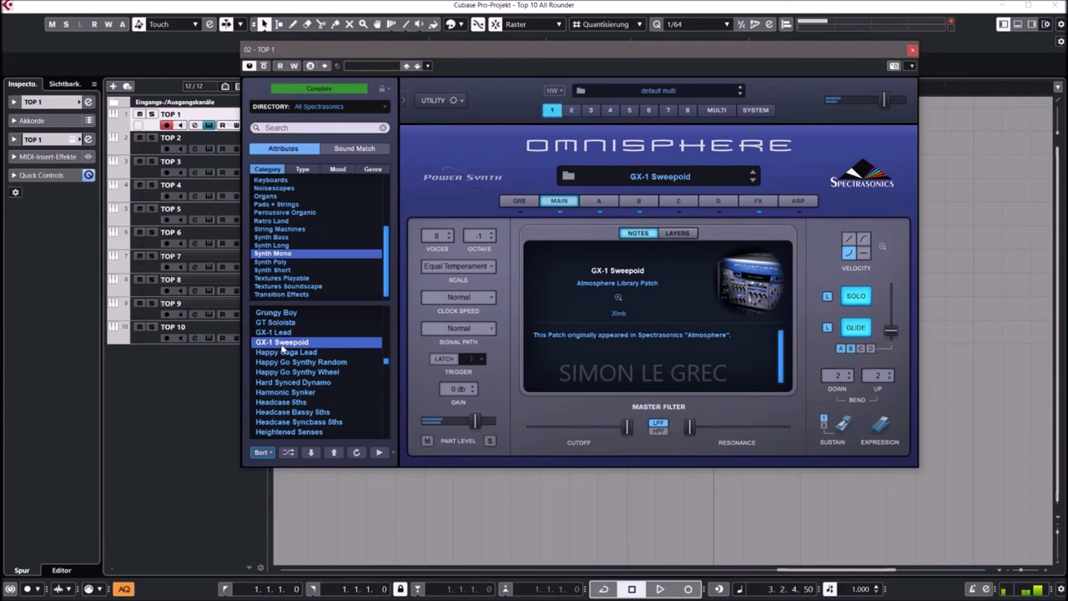
pyautogui.click(287, 374)
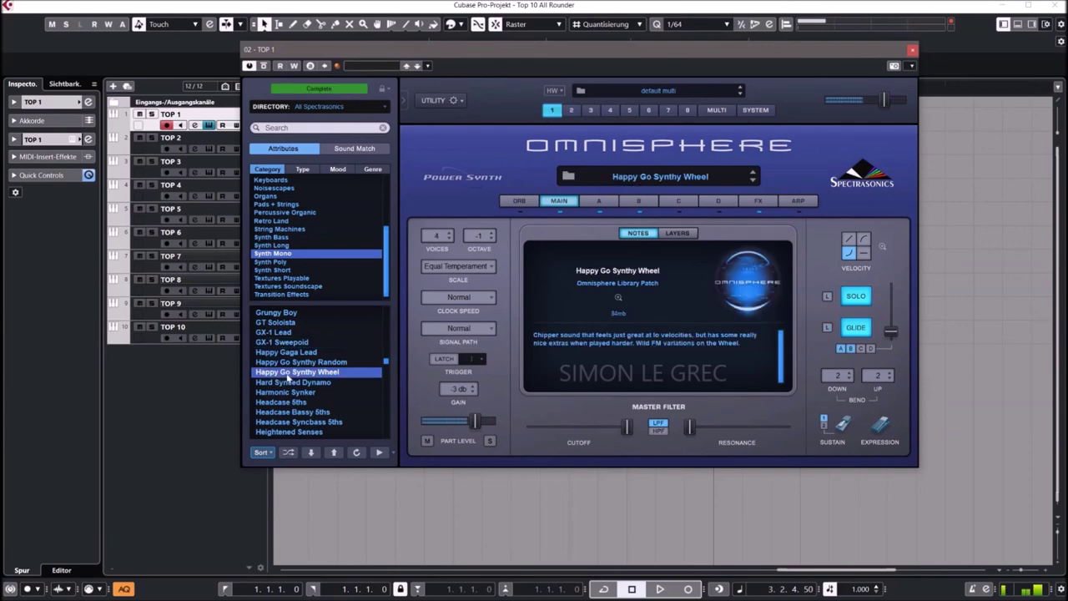
pyautogui.click(287, 404)
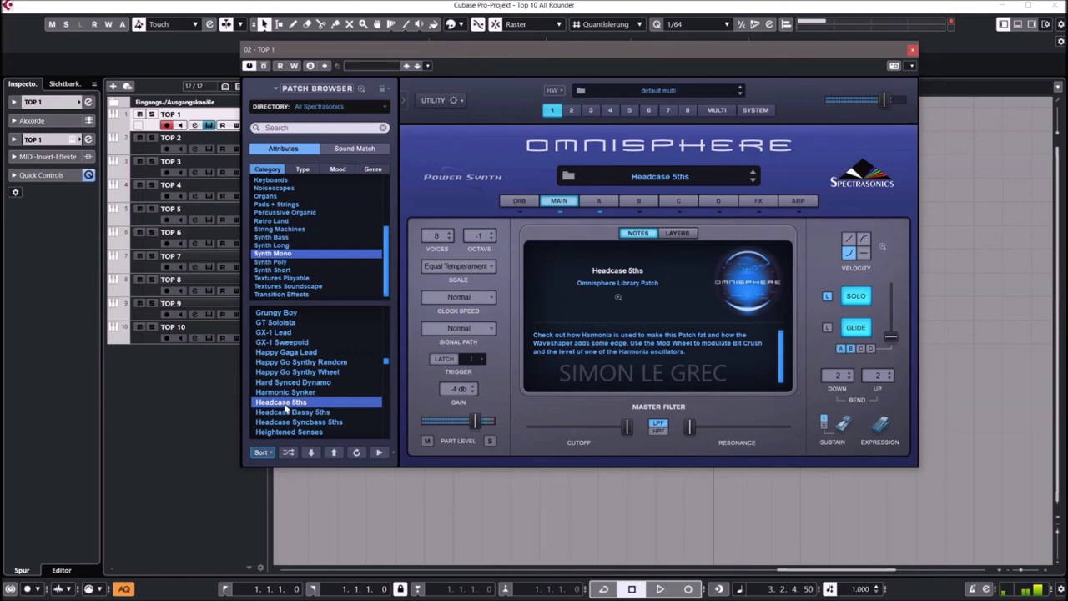
# - Filter the patches to Synth Poly and audition Anthem of Happiness, Banana Sandwiches Touch Wahs, Classic Roland Synth Brass 1 and Computer Freak
pyautogui.click(276, 262)
pyautogui.click(282, 352)
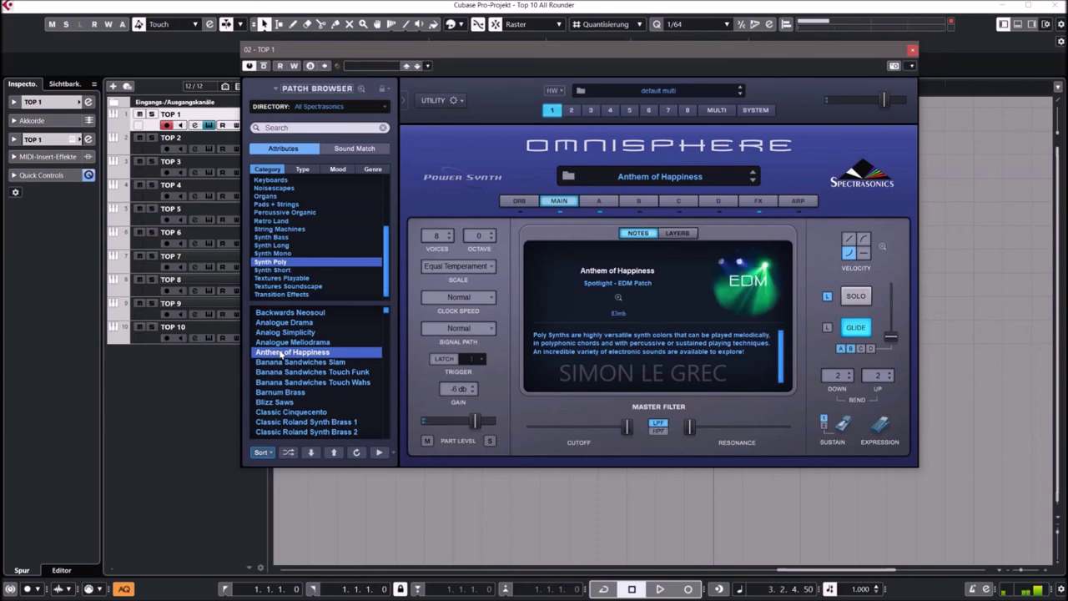
pyautogui.scroll(-2, 296, 359)
pyautogui.click(282, 323)
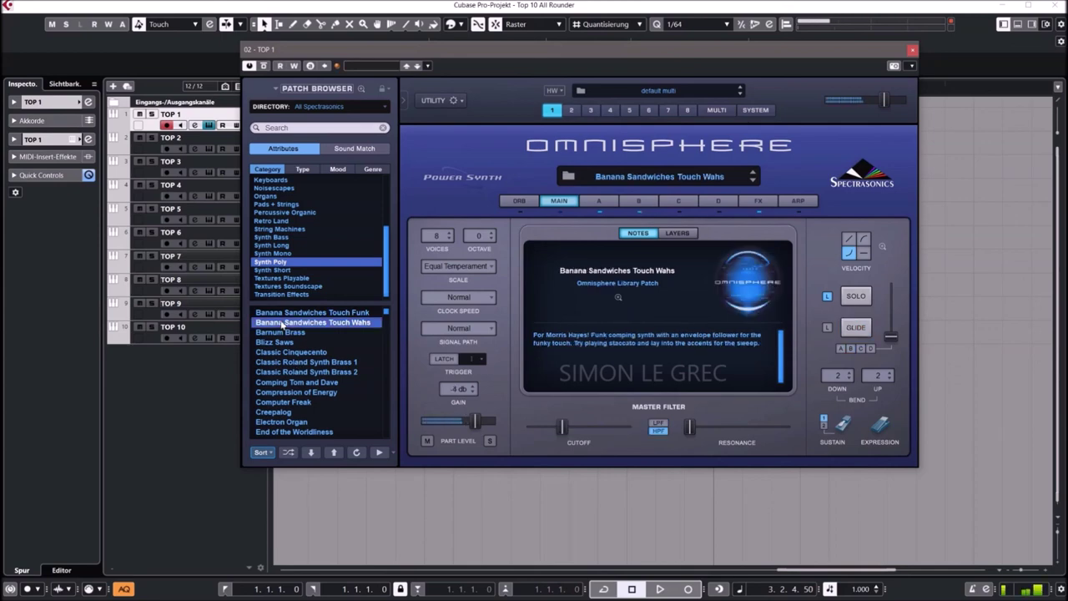
pyautogui.click(284, 363)
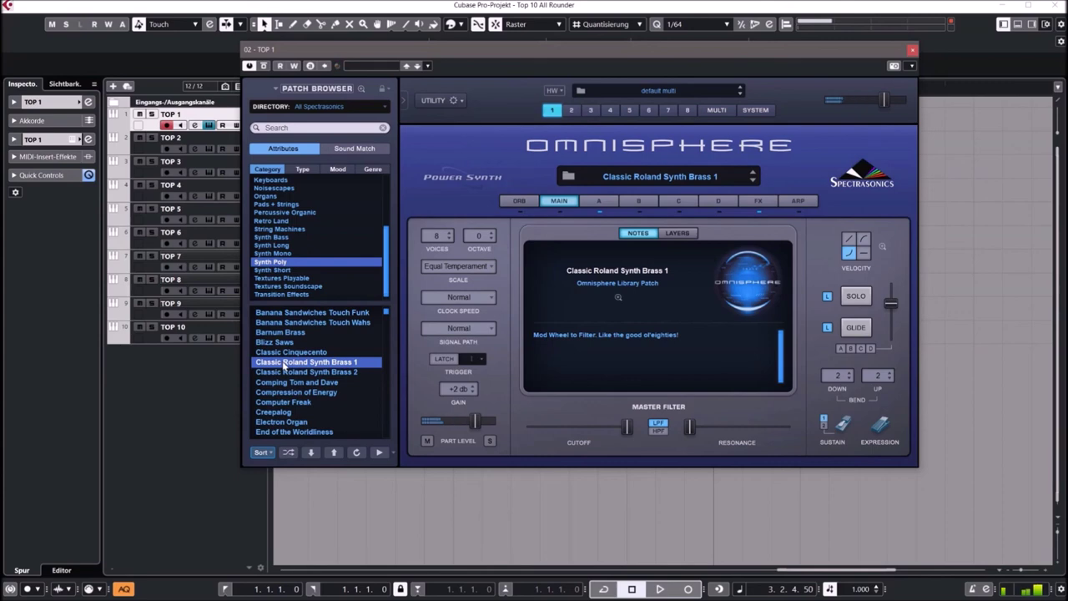
pyautogui.click(288, 402)
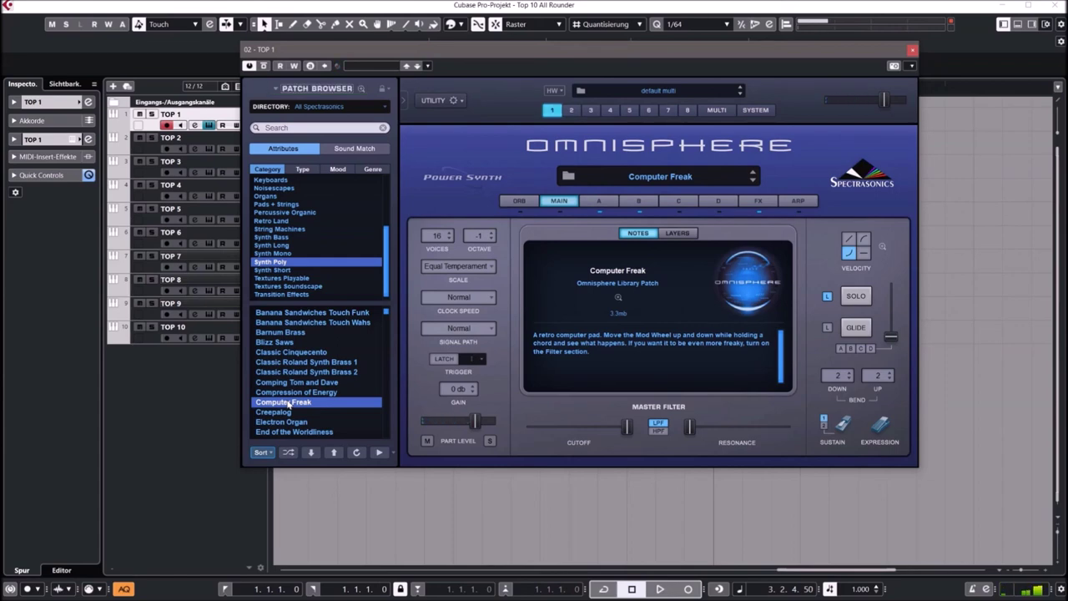
# - Filter the patches to Textures Playable and audition Aviary Garden and Distant Embers
pyautogui.click(282, 279)
pyautogui.click(288, 352)
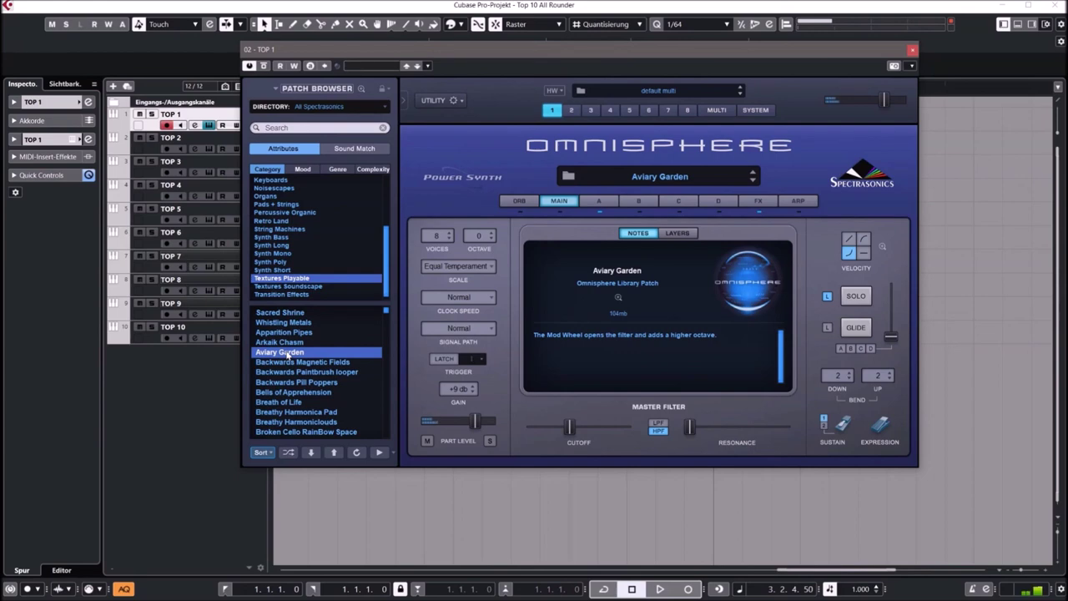
pyautogui.scroll(-4, 288, 355)
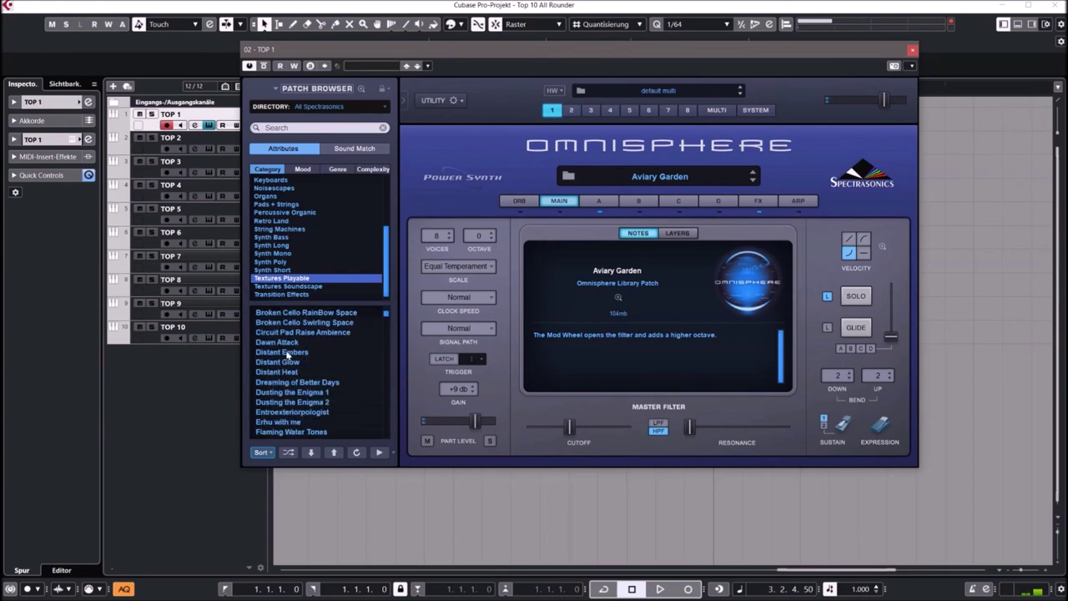
pyautogui.click(287, 353)
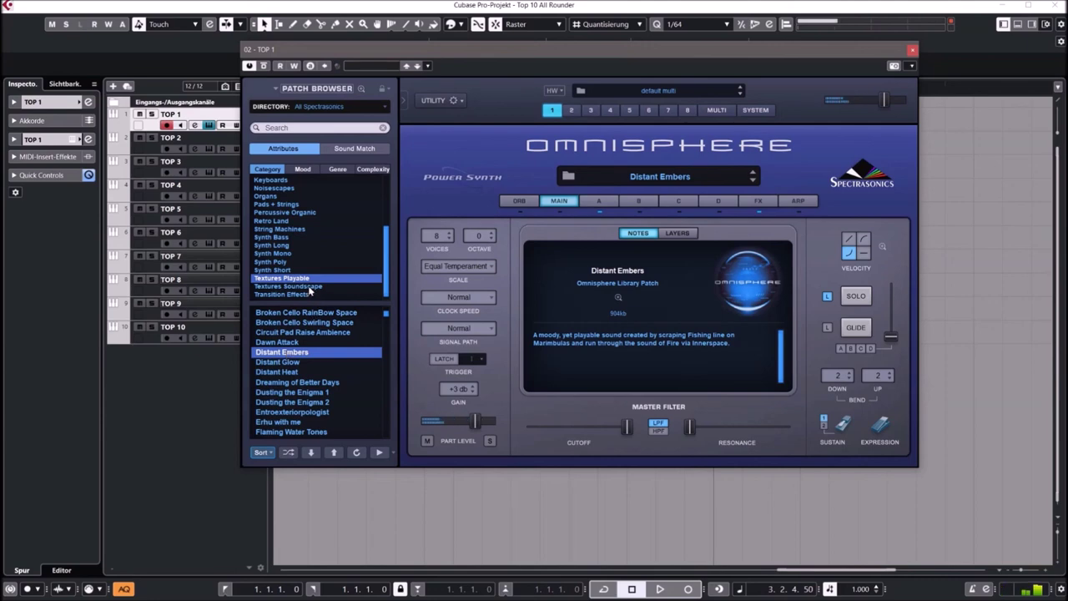
# - Filter the patches to Textures Soundscape and audition Ancient Extinction
pyautogui.click(310, 287)
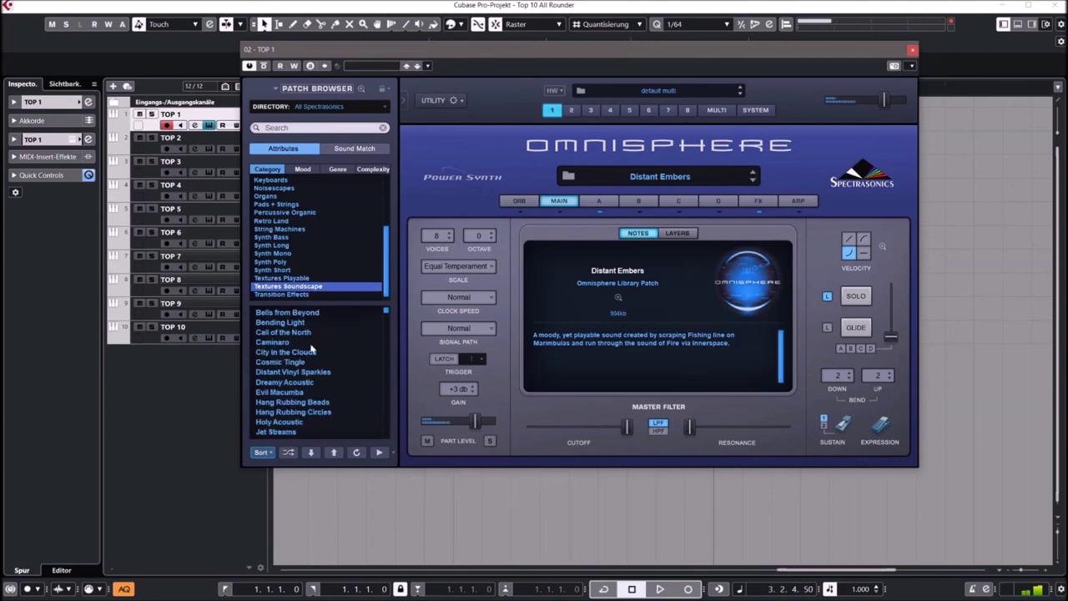
pyautogui.scroll(-2, 304, 405)
pyautogui.scroll(3, 371, 327)
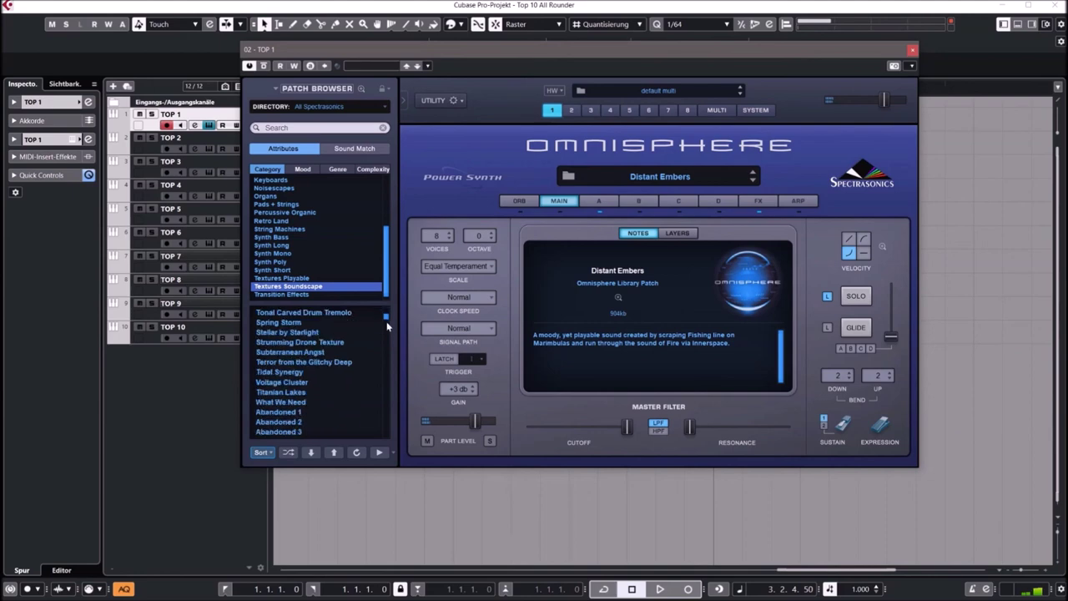
pyautogui.click(290, 343)
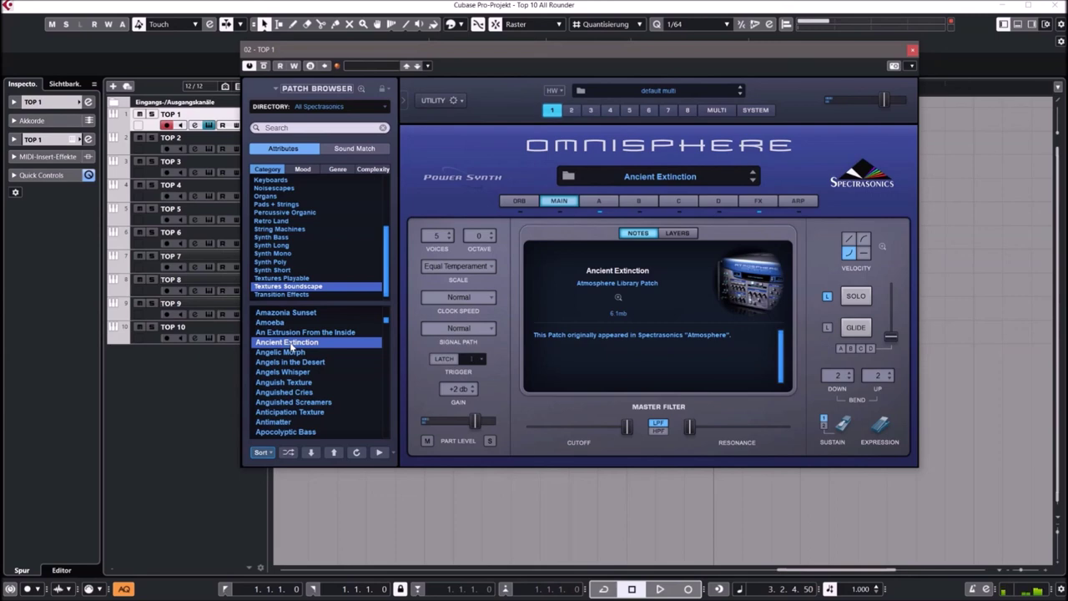
# - Filter the patches to Synth Bass and audition Bass Feeders
pyautogui.click(271, 238)
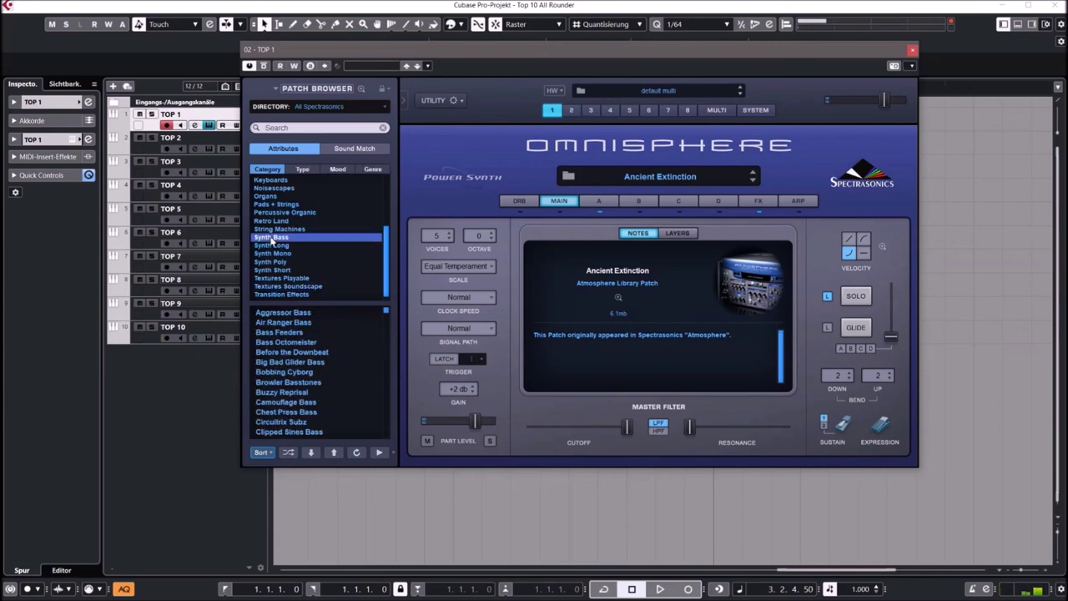
pyautogui.click(284, 334)
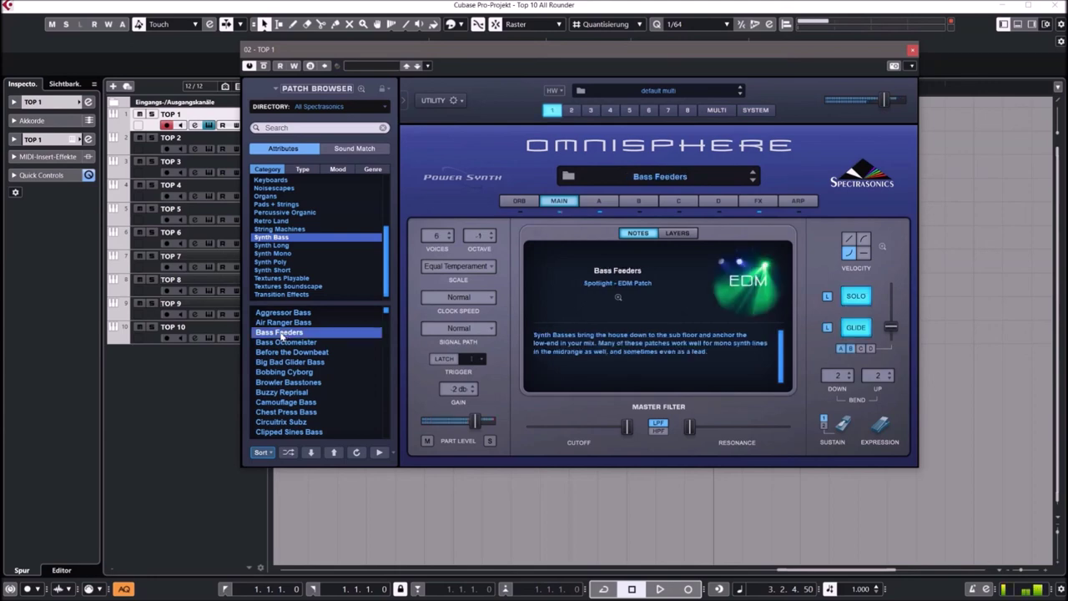
# - Audition the Synth Bass patches Before the Downbeat, Camouflage Bass, Circuitrix Subz, Clipped Sines Bass and Crackle Bass
pyautogui.click(272, 355)
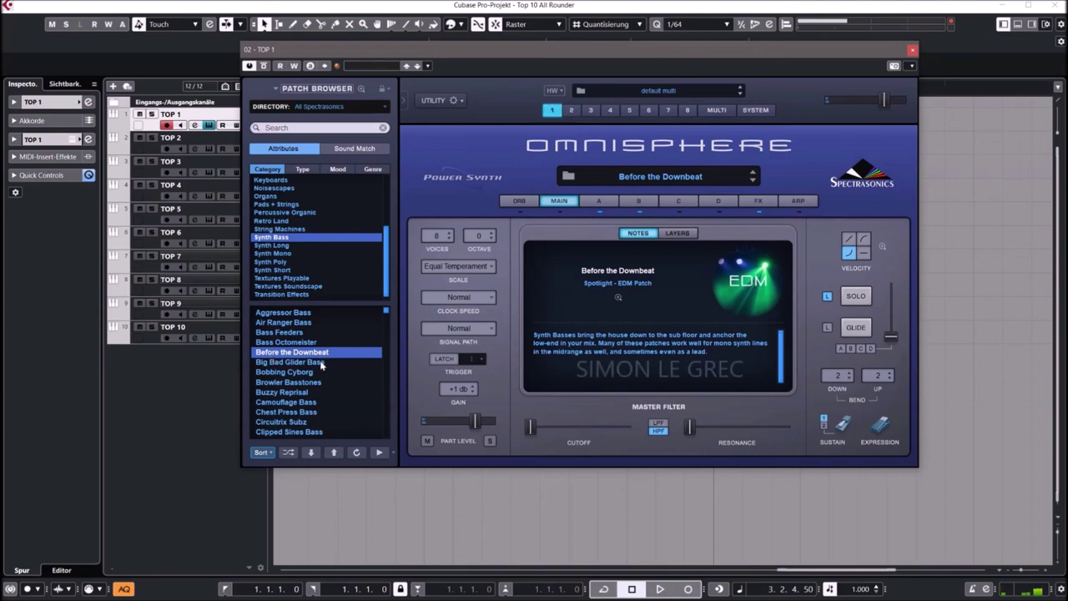
pyautogui.scroll(-2, 290, 358)
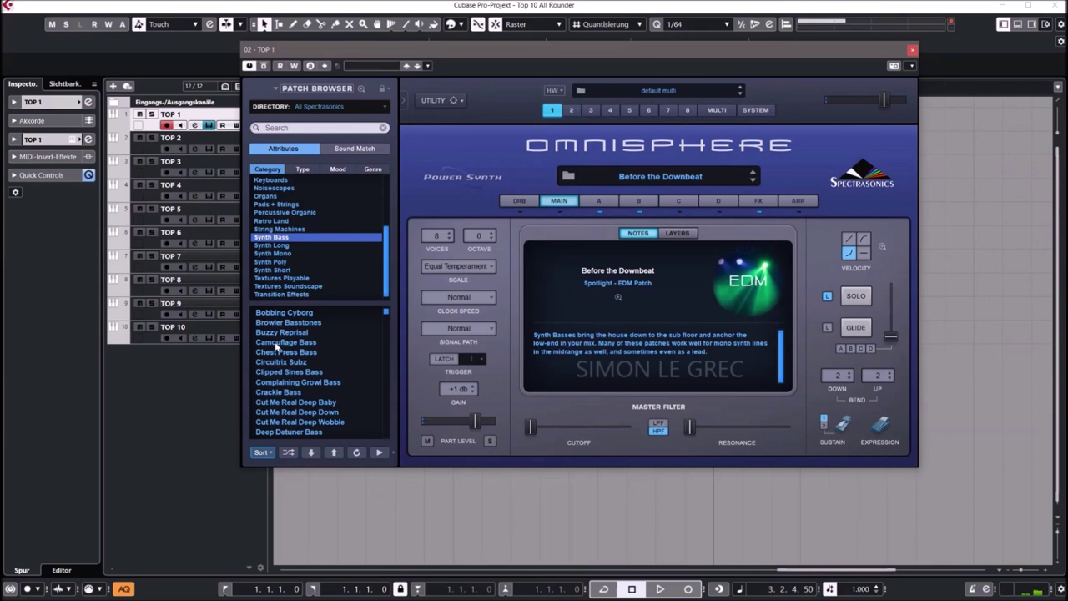
pyautogui.click(276, 343)
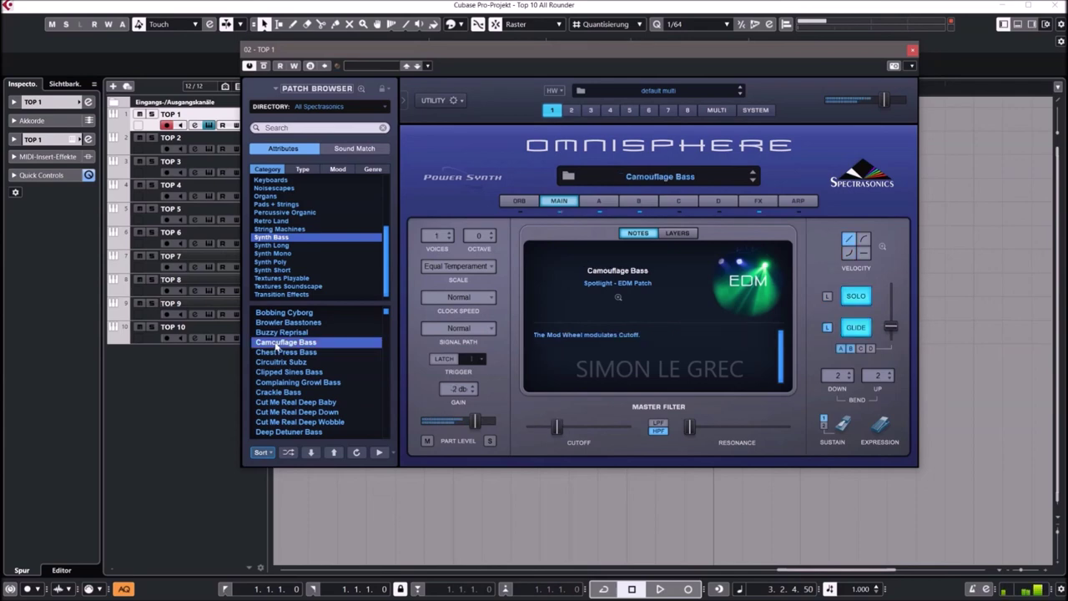
pyautogui.click(282, 364)
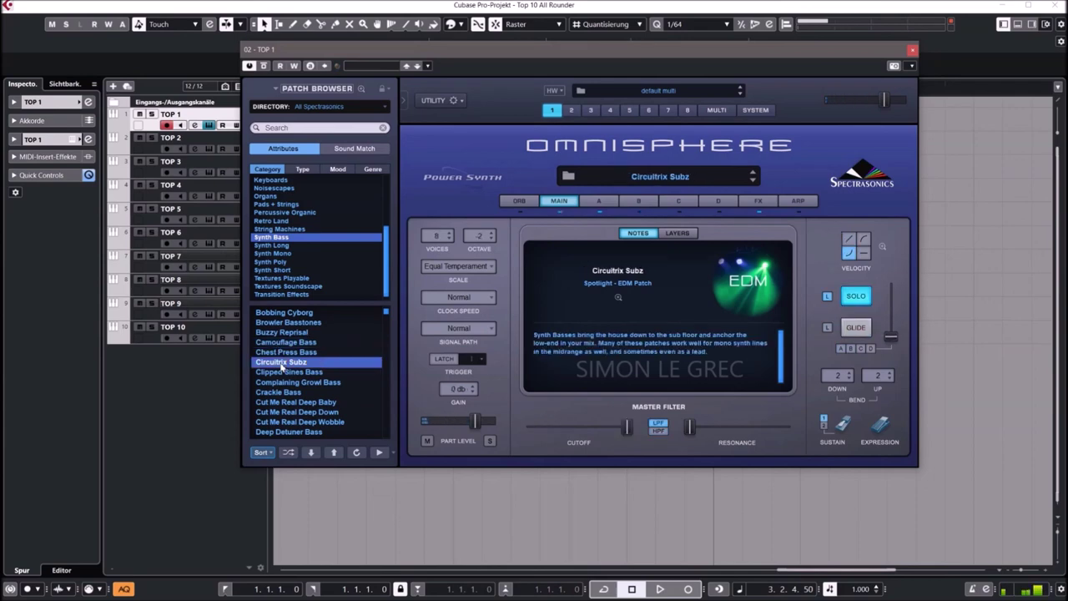
pyautogui.click(284, 374)
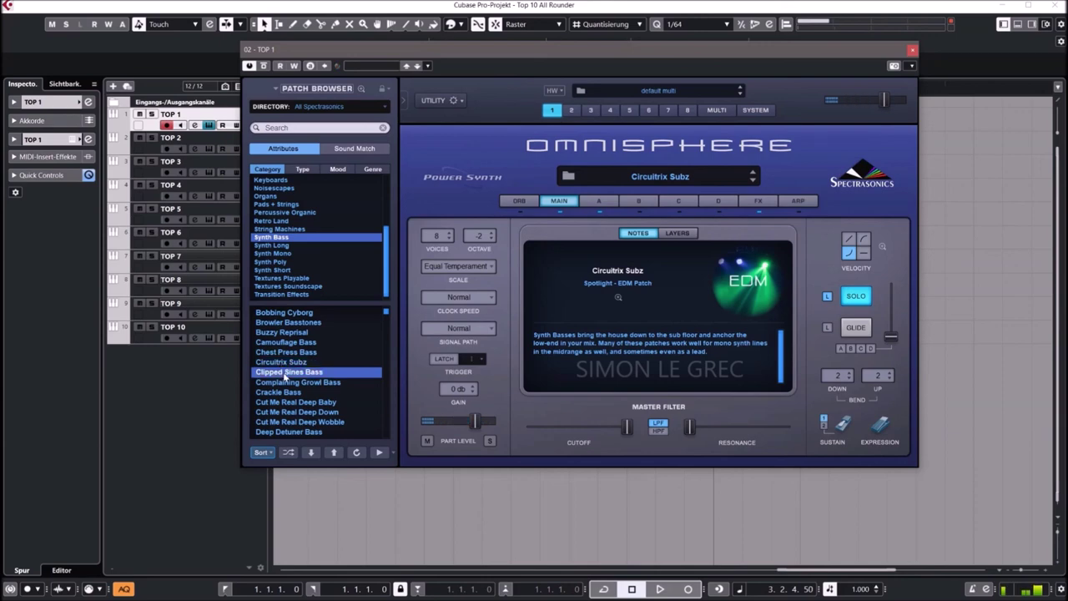
pyautogui.click(283, 392)
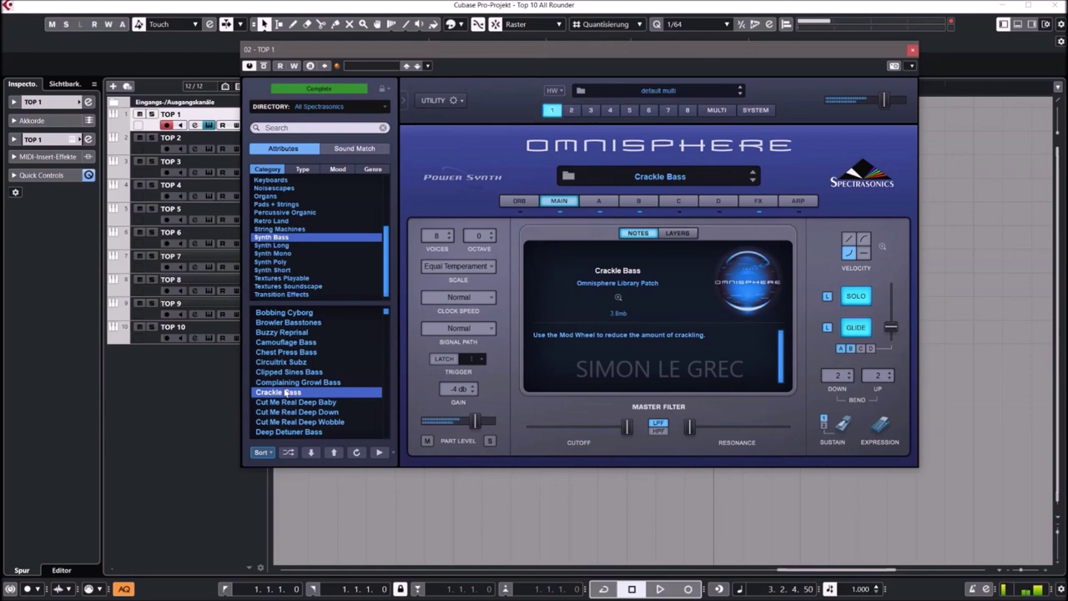
# - Filter the patches to String Machines and audition Gospel Solina 2, Logan Ensemble Accordian Full and Budget String Machine
pyautogui.click(288, 230)
pyautogui.click(274, 352)
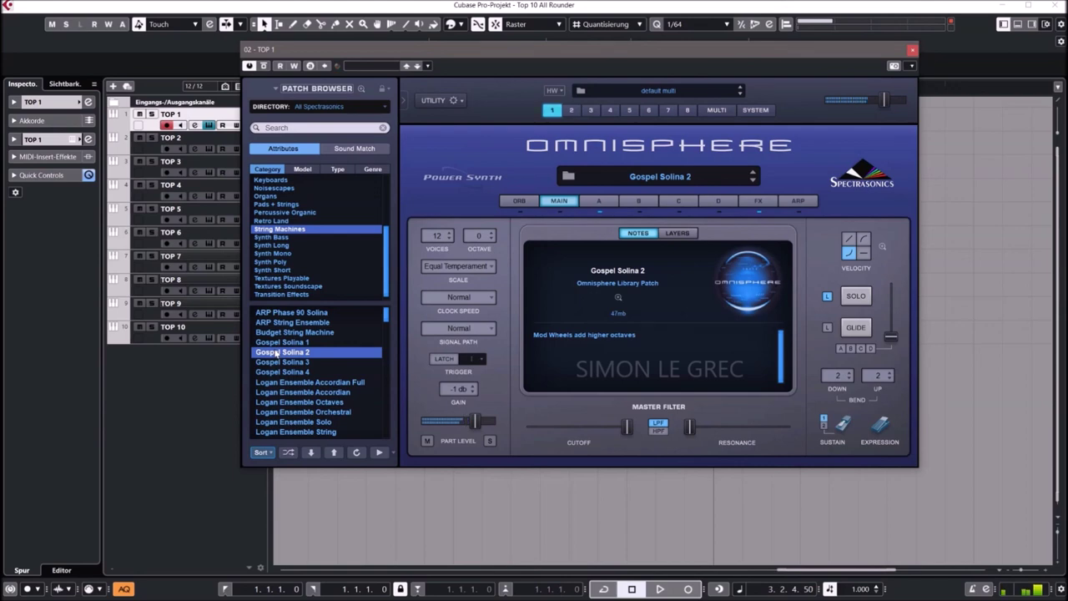
pyautogui.click(291, 384)
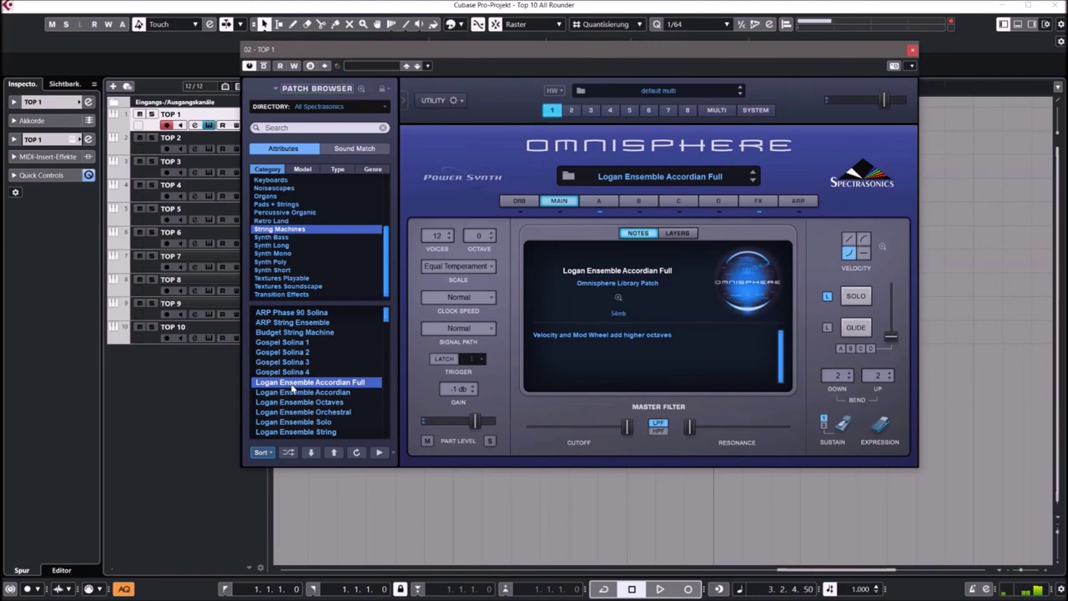
pyautogui.click(305, 333)
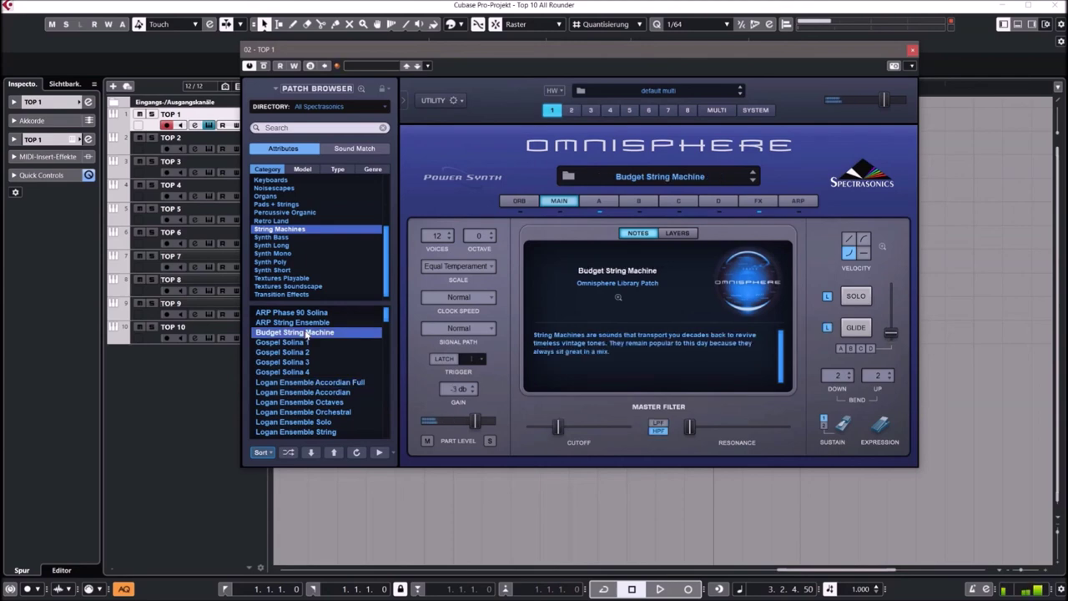
# - Audition the String Machines patches Funky String Machine Amp, JU06 - Thin Machine, MS2000 - Vocaloid and Ode to Gary
pyautogui.scroll(-5, 306, 334)
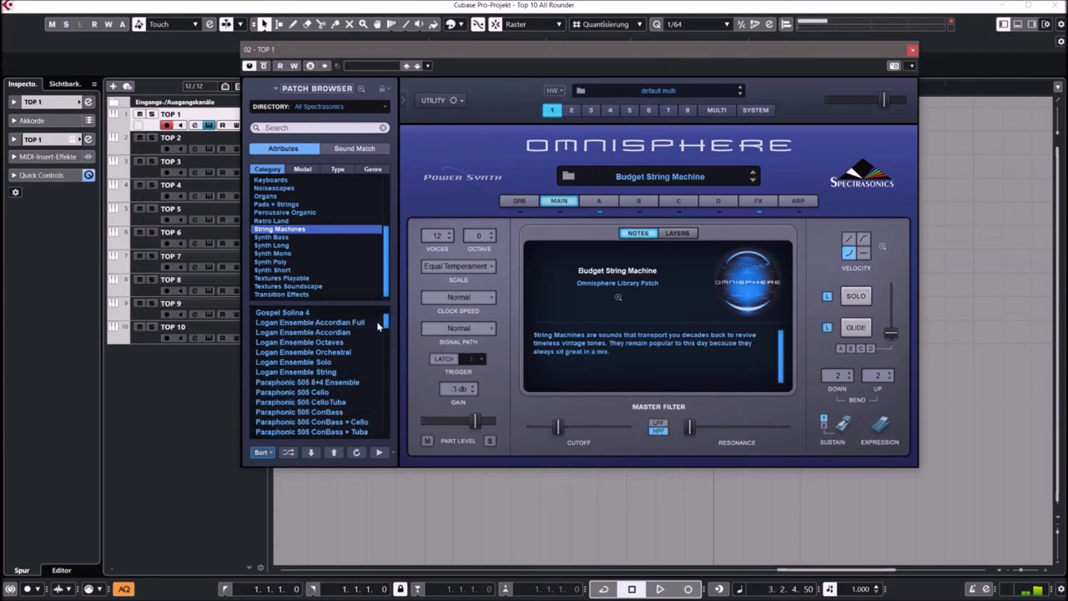
pyautogui.click(296, 362)
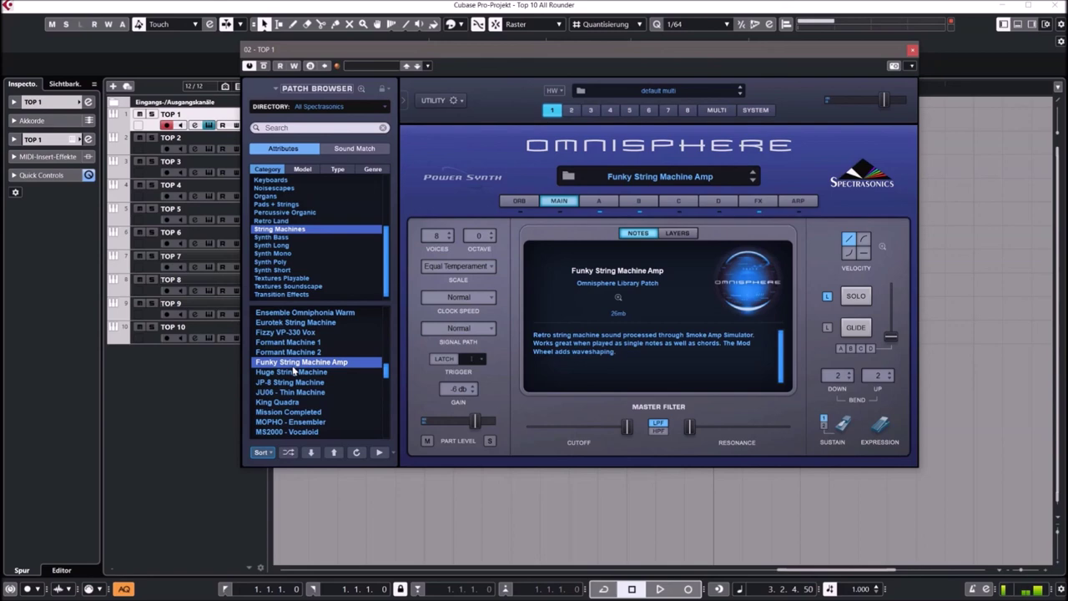
pyautogui.click(289, 394)
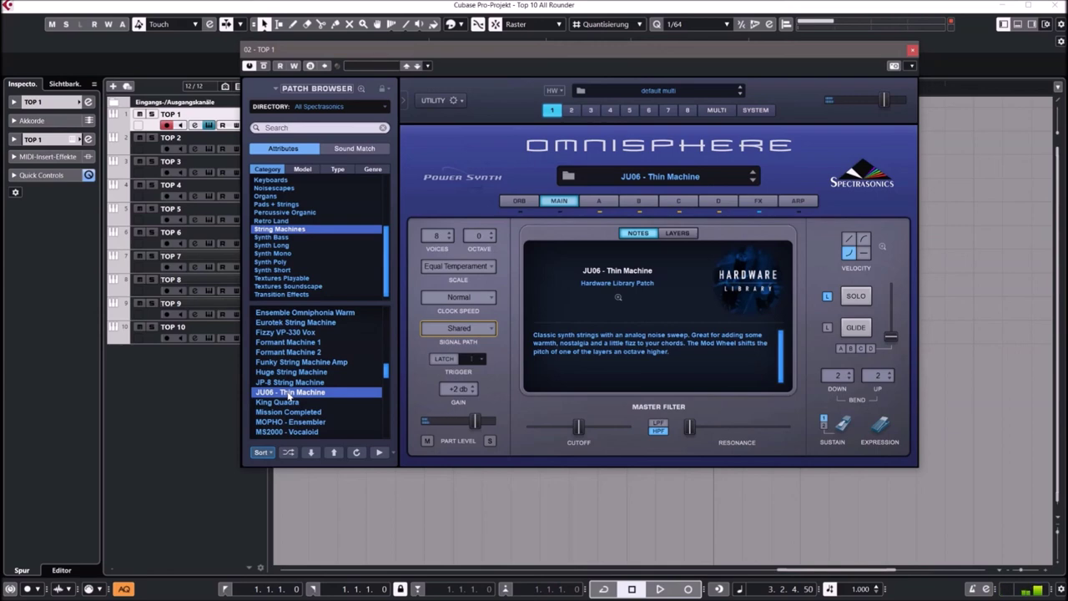
pyautogui.scroll(-3, 289, 395)
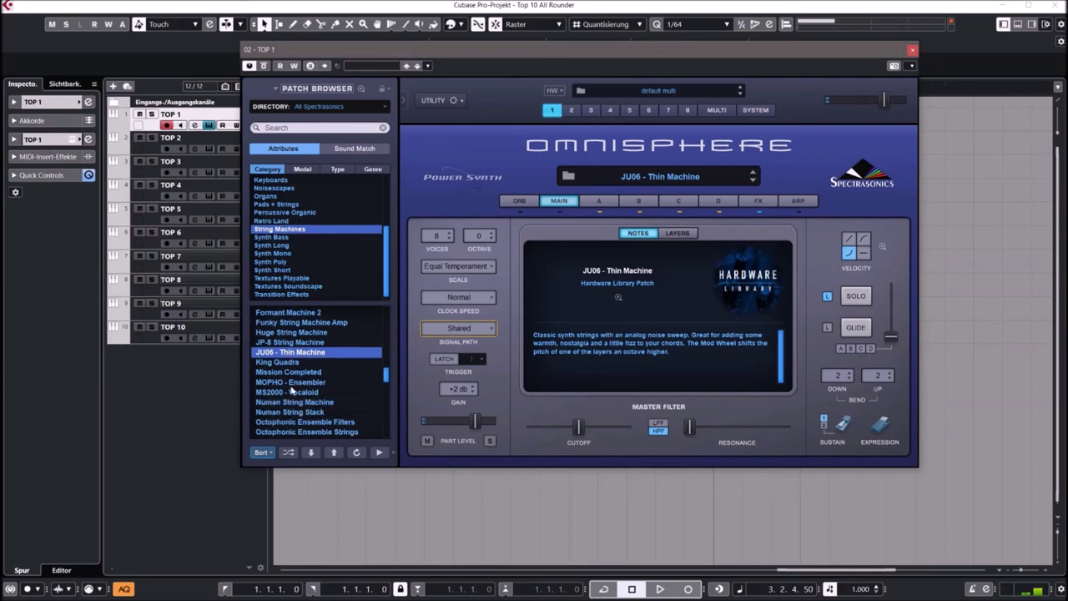
pyautogui.scroll(-1, 285, 398)
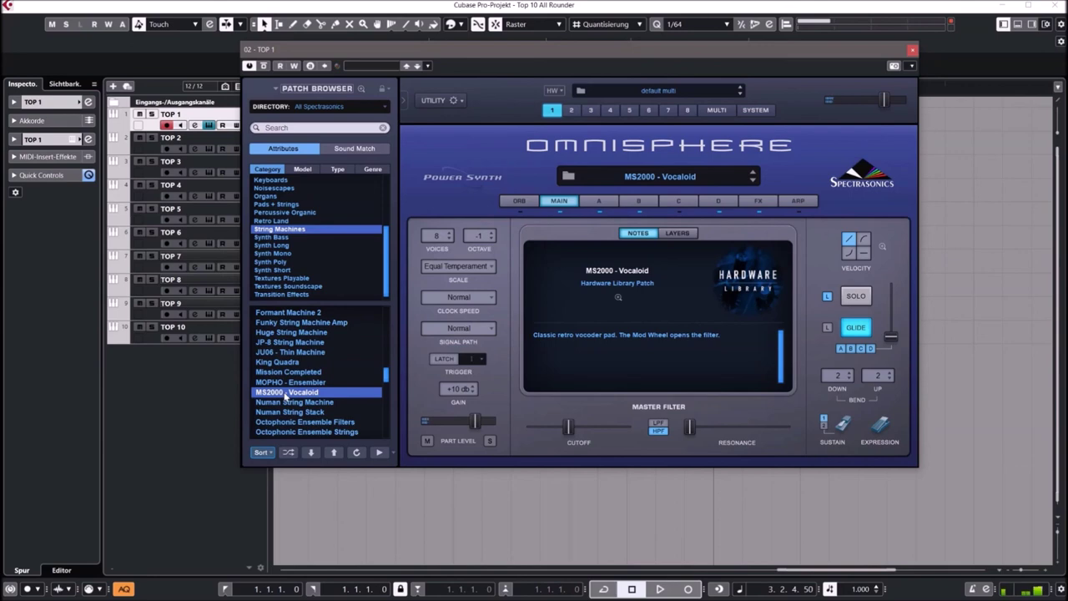
pyautogui.scroll(-2, 287, 396)
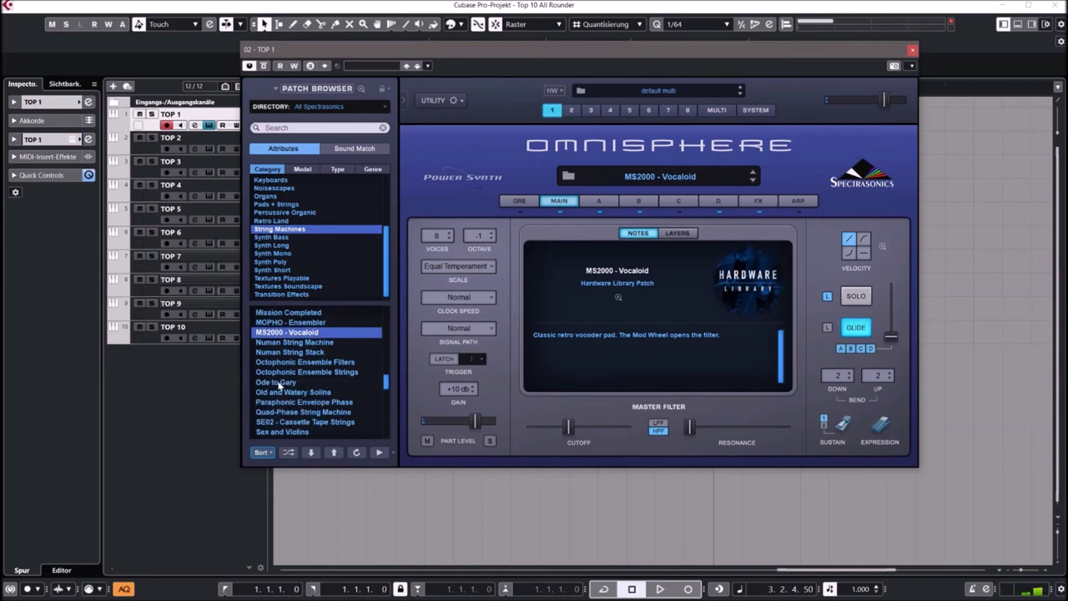
pyautogui.click(276, 383)
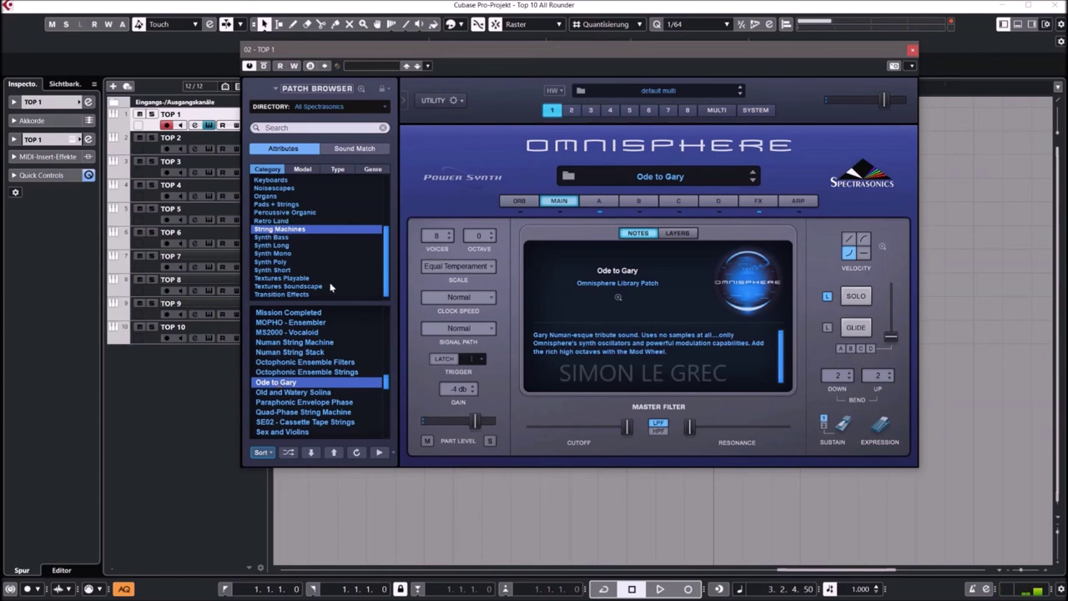
# - Filter the patches to Pads + Strings and audition Cream of Emotion 2 and D50 - Digital Warmth
pyautogui.scroll(1, 274, 239)
pyautogui.click(275, 221)
pyautogui.click(284, 373)
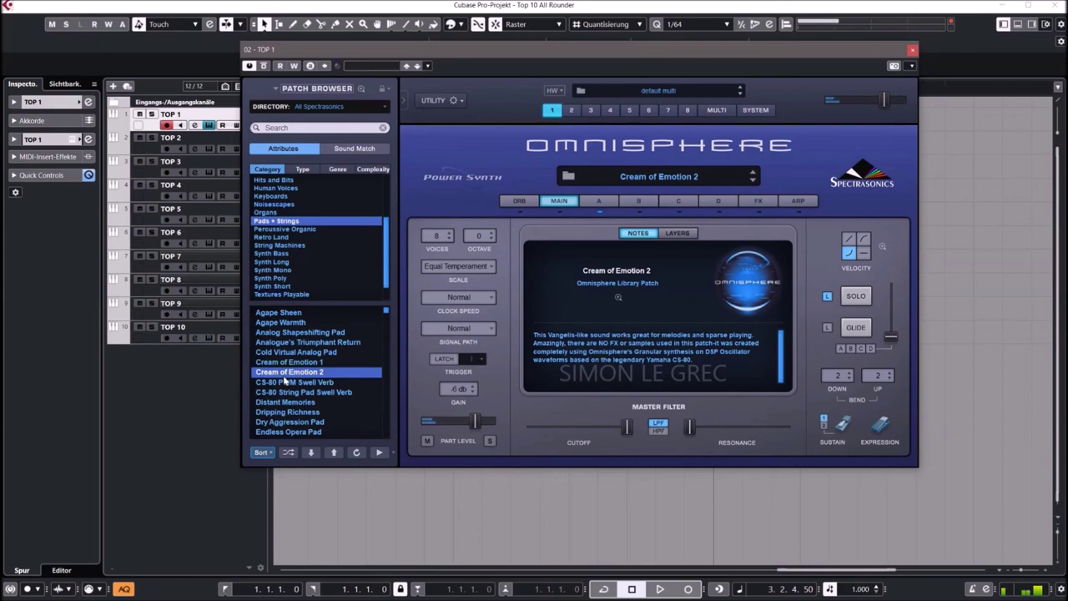
pyautogui.scroll(-5, 388, 329)
pyautogui.scroll(3, 388, 330)
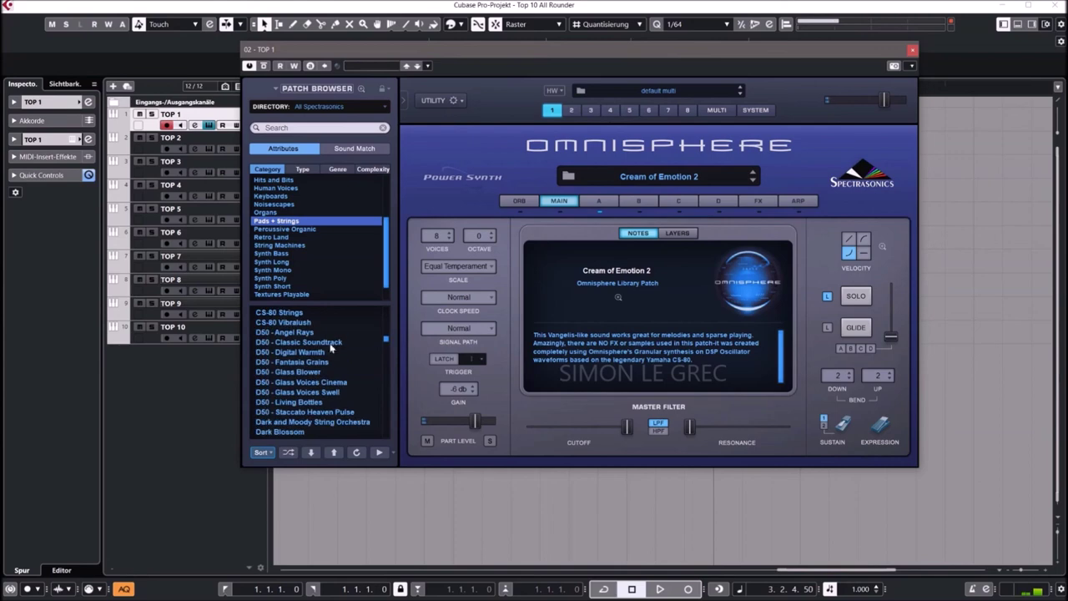
pyautogui.click(278, 352)
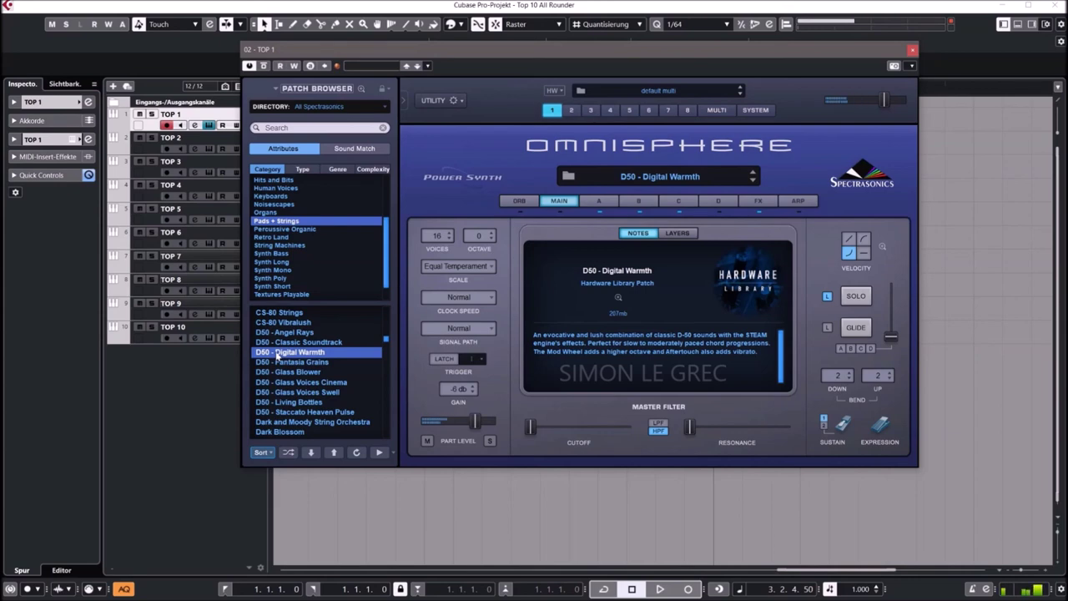
# - Filter the patches to Keyboards and audition Nineties Keys Vibe, House Piano Brite, Retrospective Piano, Tube Keys RMI Warm and Baroque Retro Hybrid 2
pyautogui.click(275, 198)
pyautogui.click(280, 352)
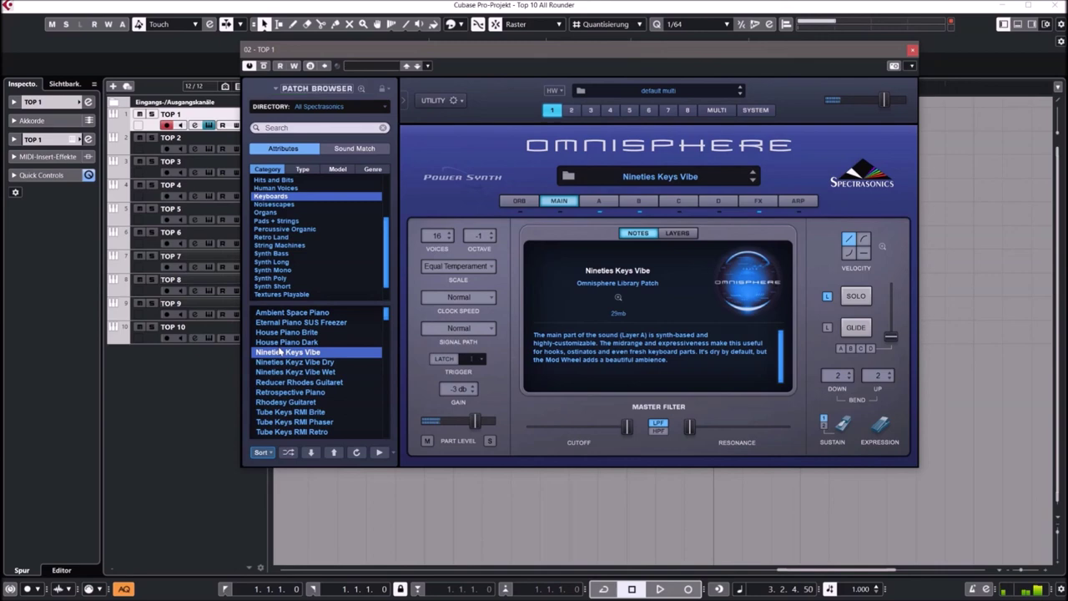
pyautogui.click(262, 335)
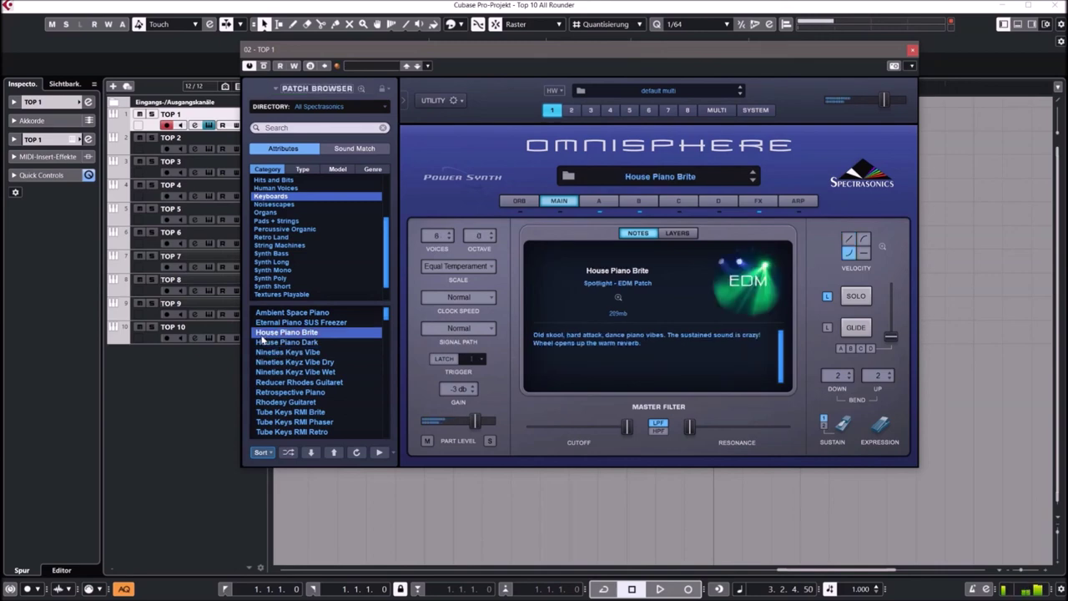
pyautogui.click(293, 393)
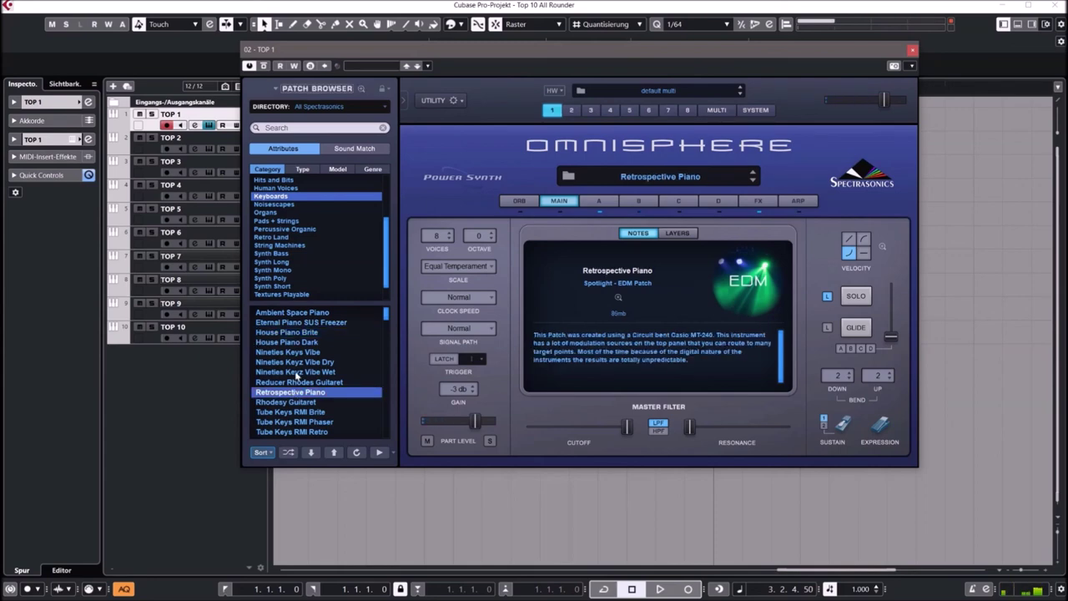
pyautogui.scroll(-3, 294, 375)
pyautogui.click(296, 364)
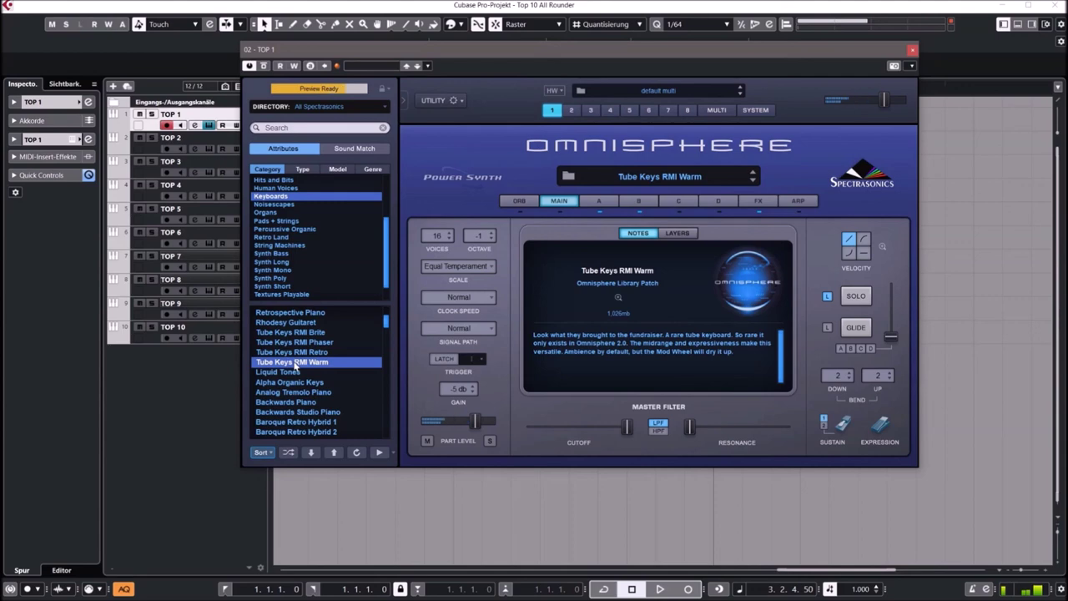
pyautogui.scroll(-2, 296, 367)
pyautogui.click(292, 372)
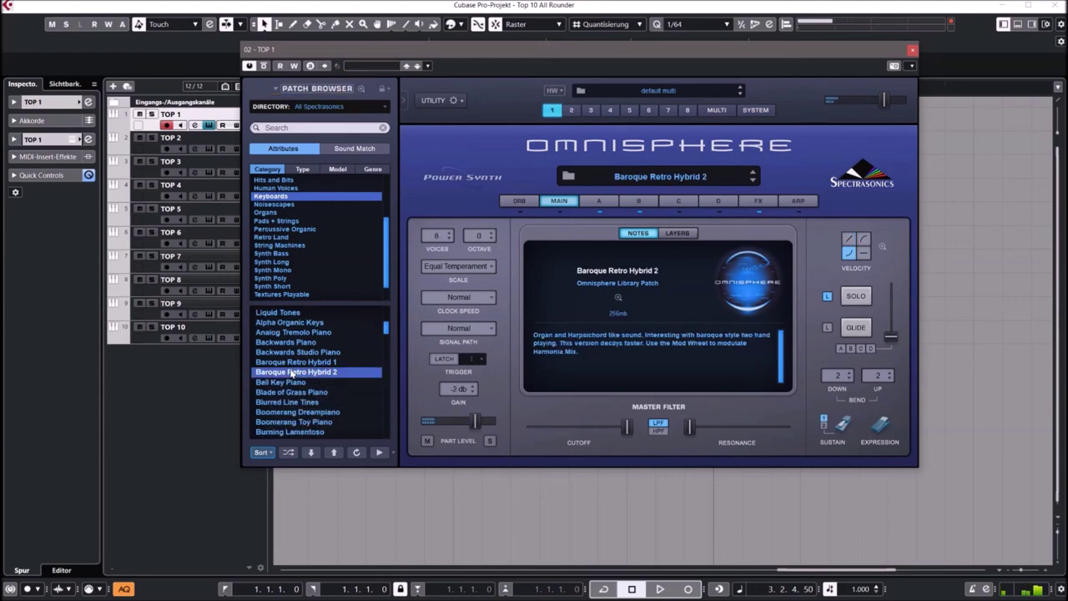
# - Filter the patches to Guitars and audition Classic Nylon Guitar and Double-Tracked 6-Strings a
pyautogui.scroll(1, 282, 259)
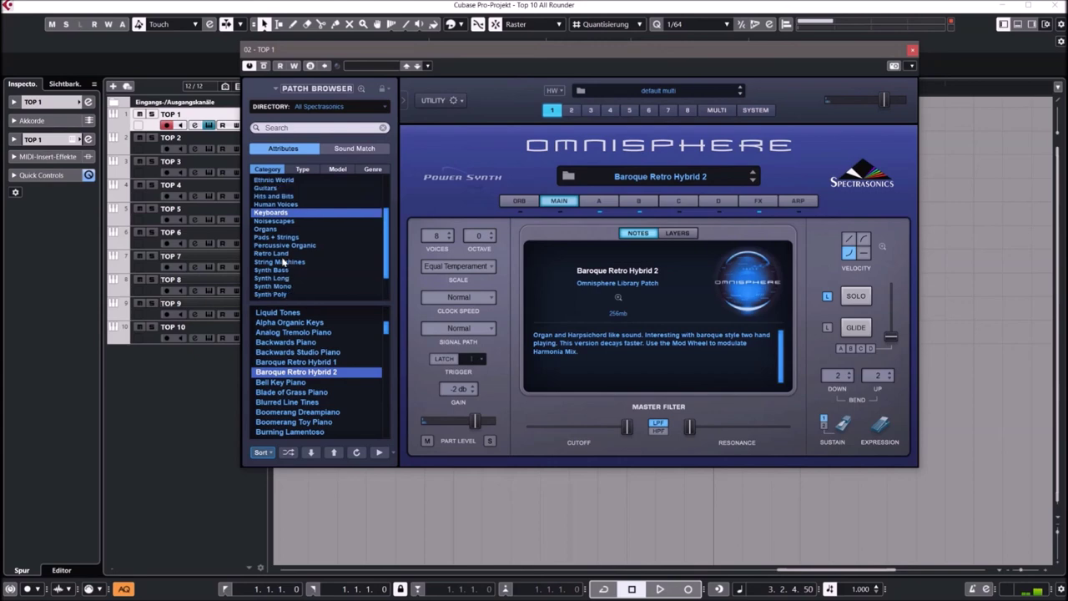
pyautogui.click(276, 182)
pyautogui.click(275, 187)
pyautogui.click(270, 384)
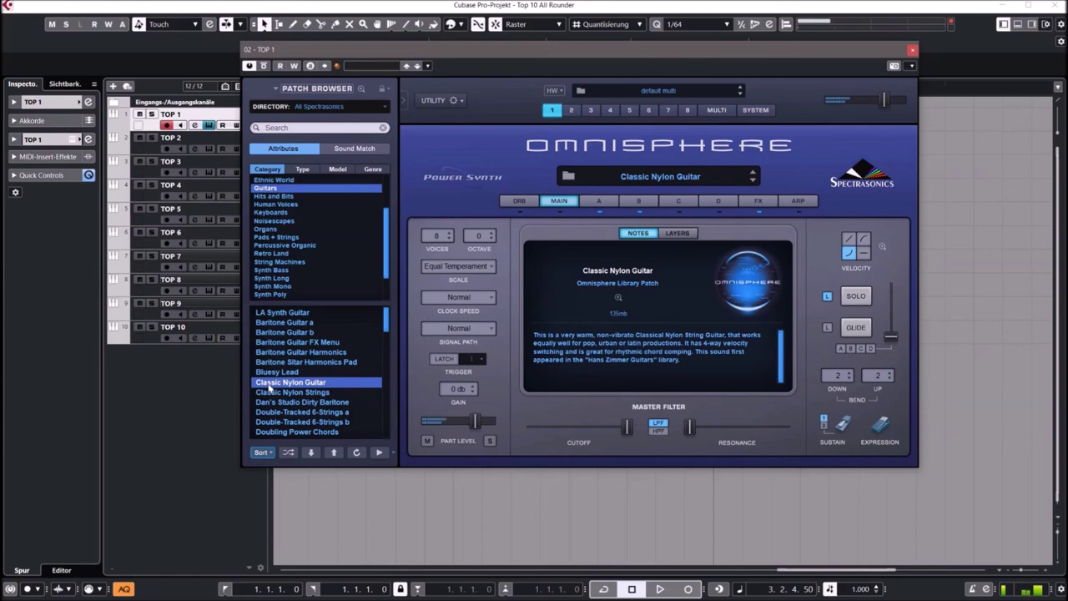
pyautogui.scroll(-2, 298, 372)
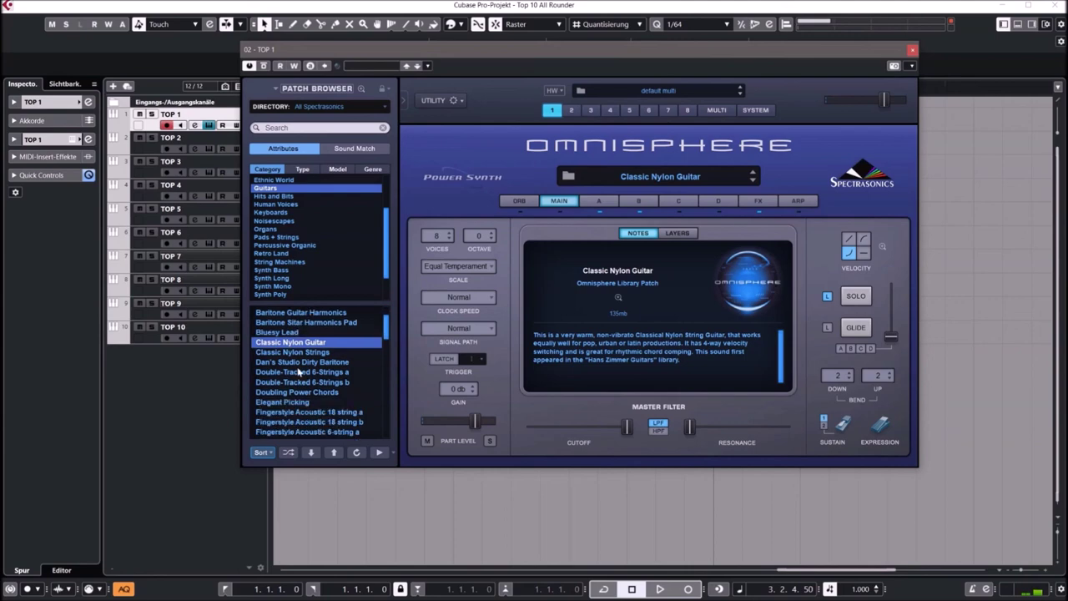
pyautogui.click(298, 373)
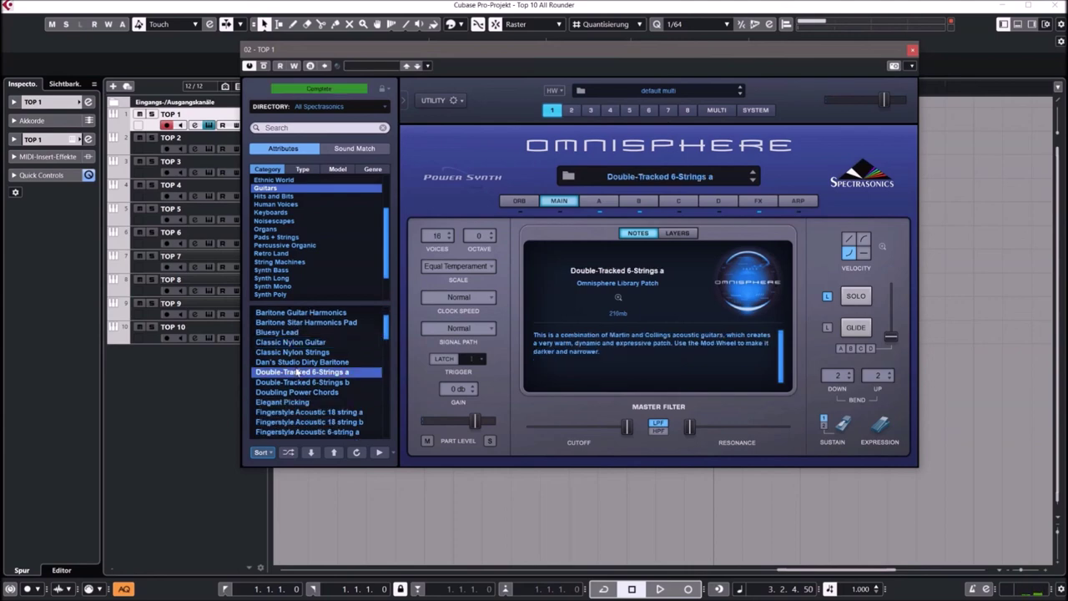